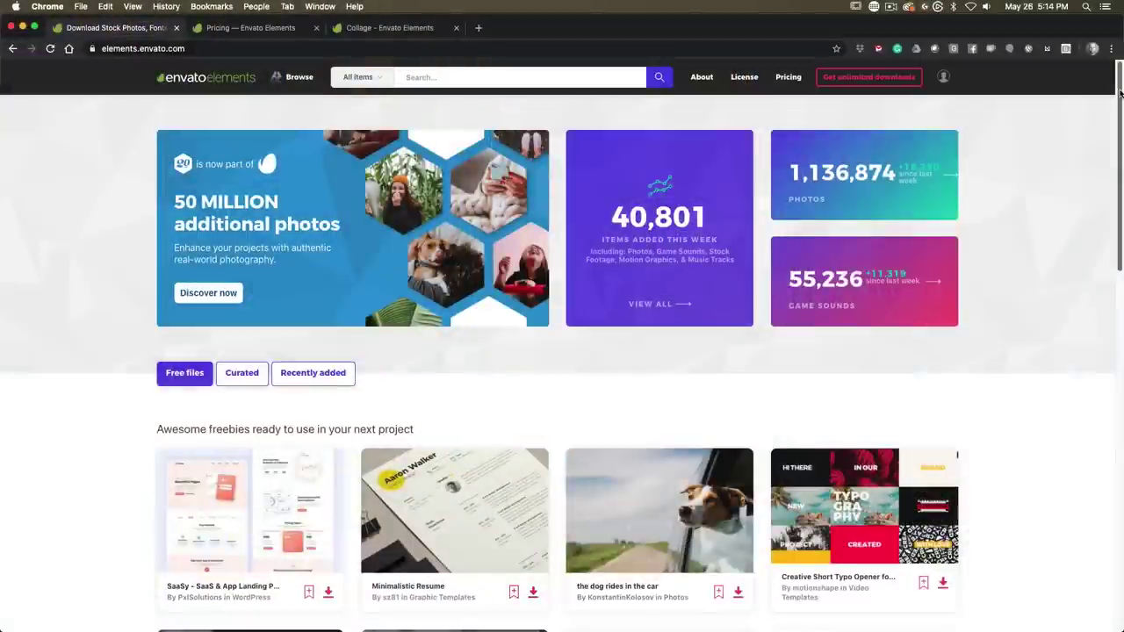
Step: Browse the Envato Elements item categories and photo collections for collage source images
left_click_drag(1120, 94, 1111, 359)
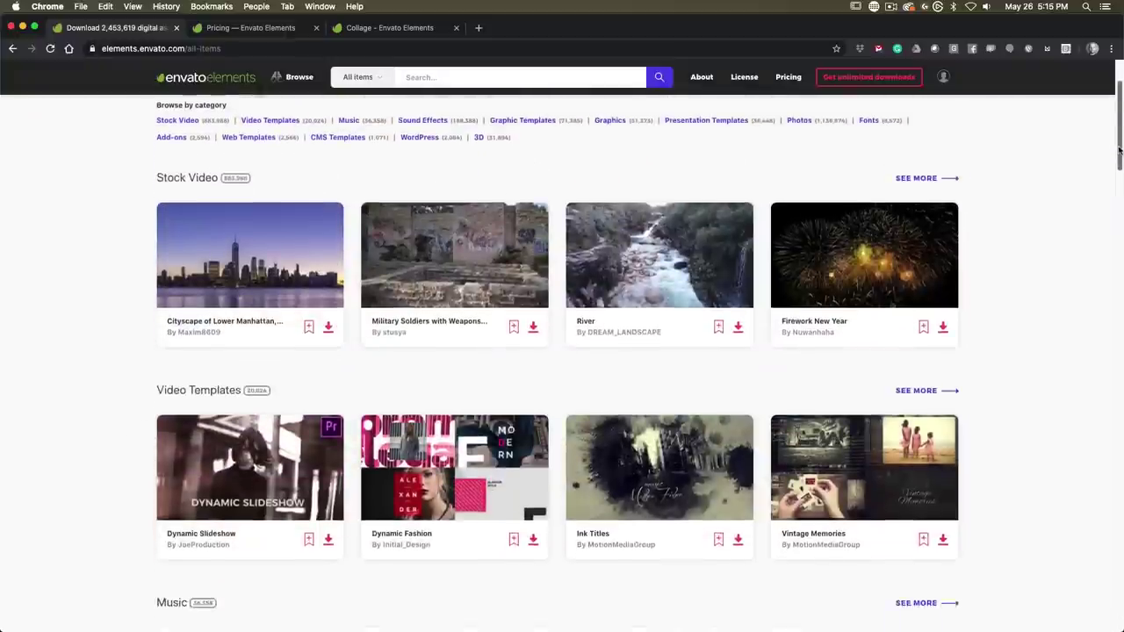
left_click_drag(1119, 151, 1120, 254)
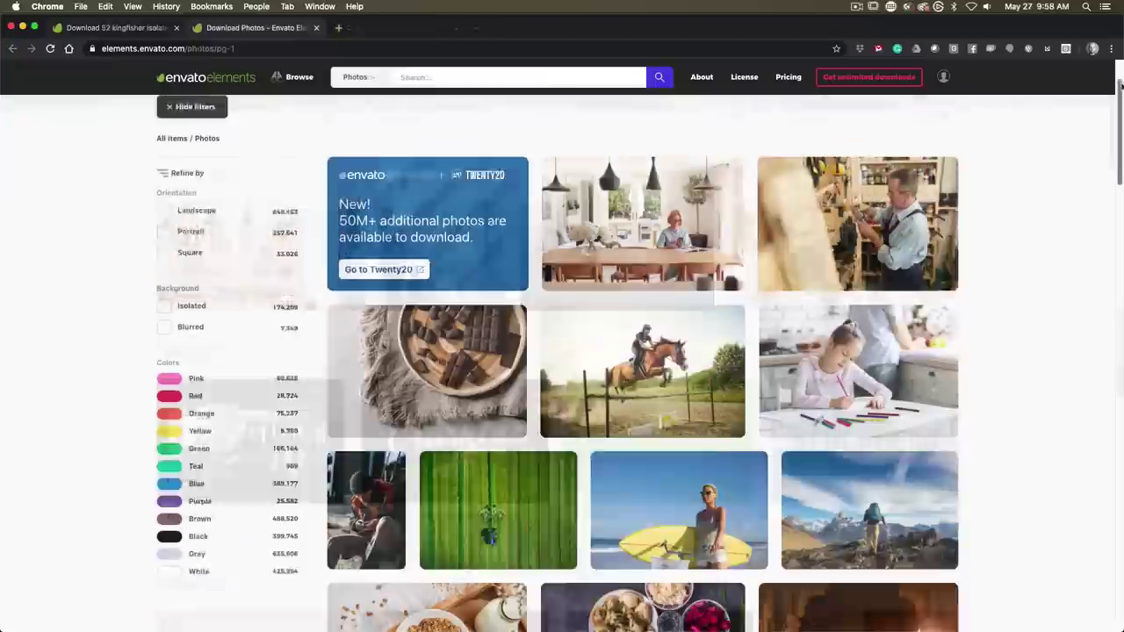
scroll(1119, 101, "down", 1)
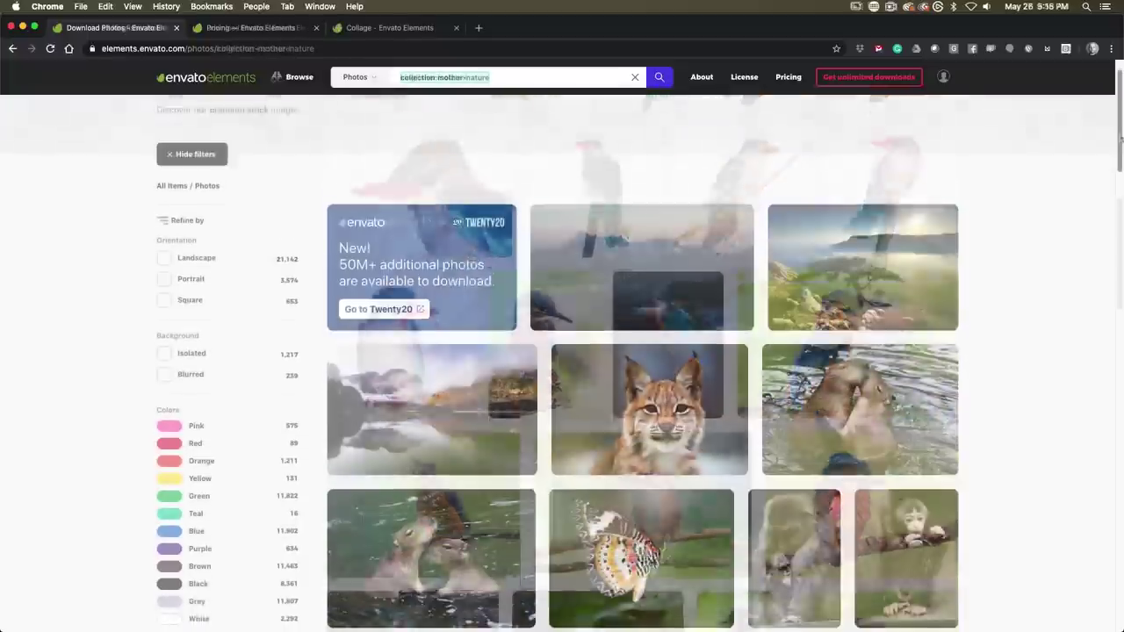
scroll(1121, 185, "down", 4)
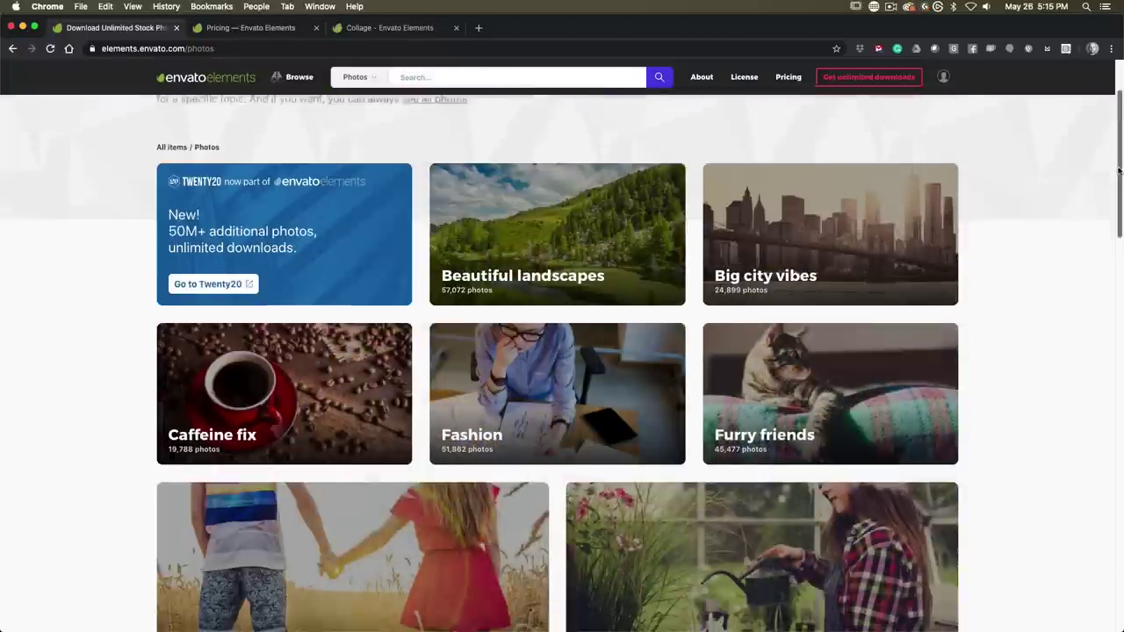
scroll(1113, 230, "down", 5)
scroll(1113, 230, "down", 6)
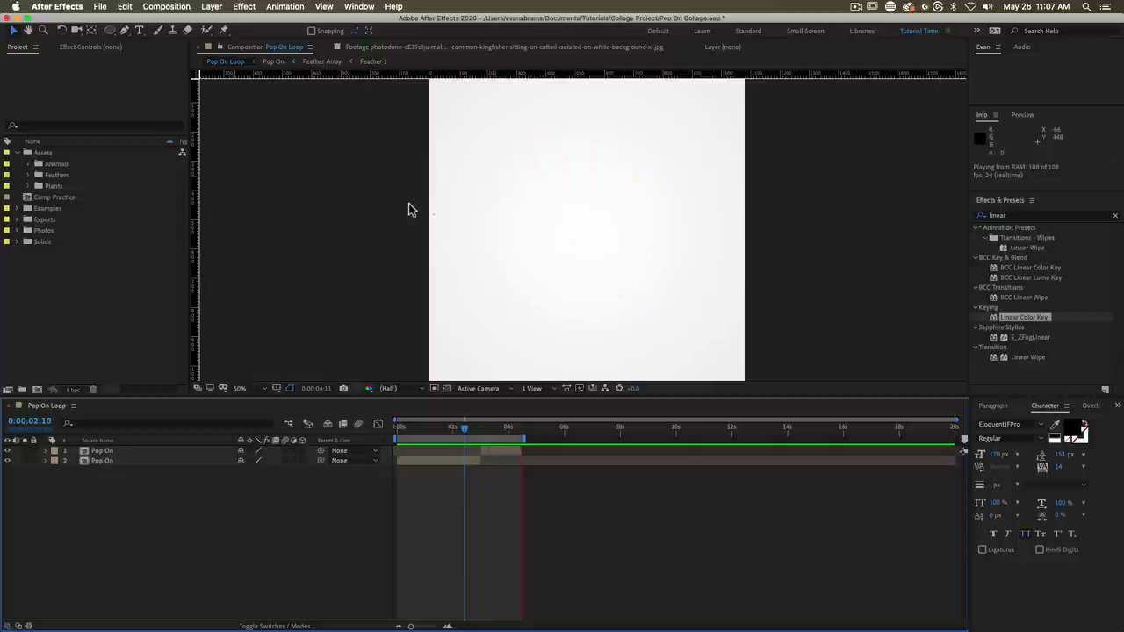
Step: In After Effects, stop the Pop On Loop preview and open the kingfisher-on-cattail composition from the Photos folder
key("space")
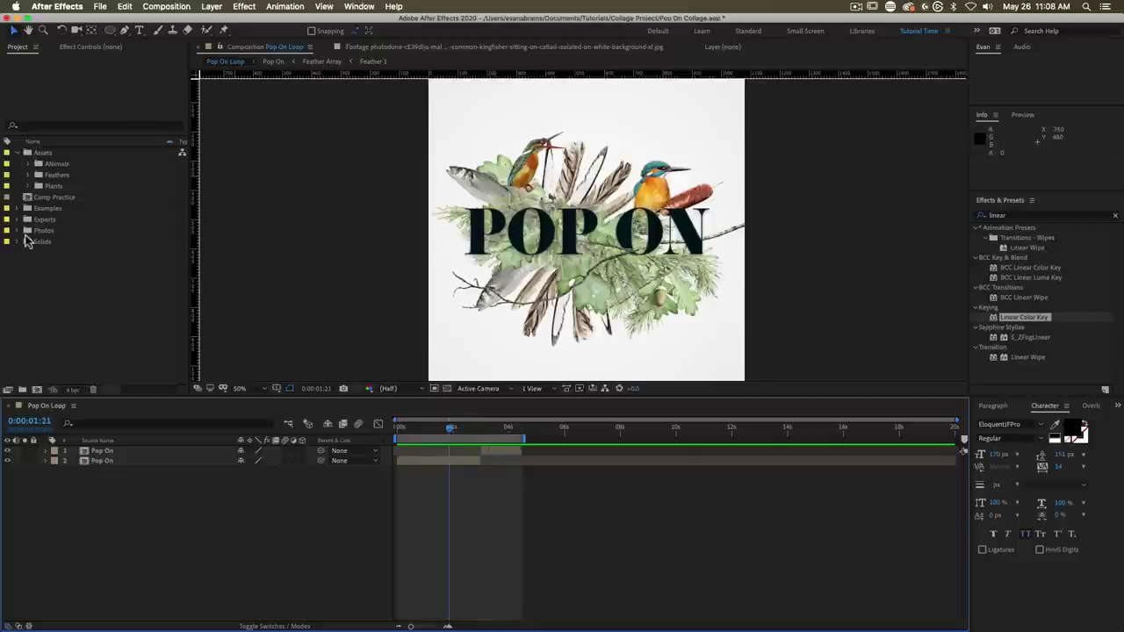
left_click(47, 272)
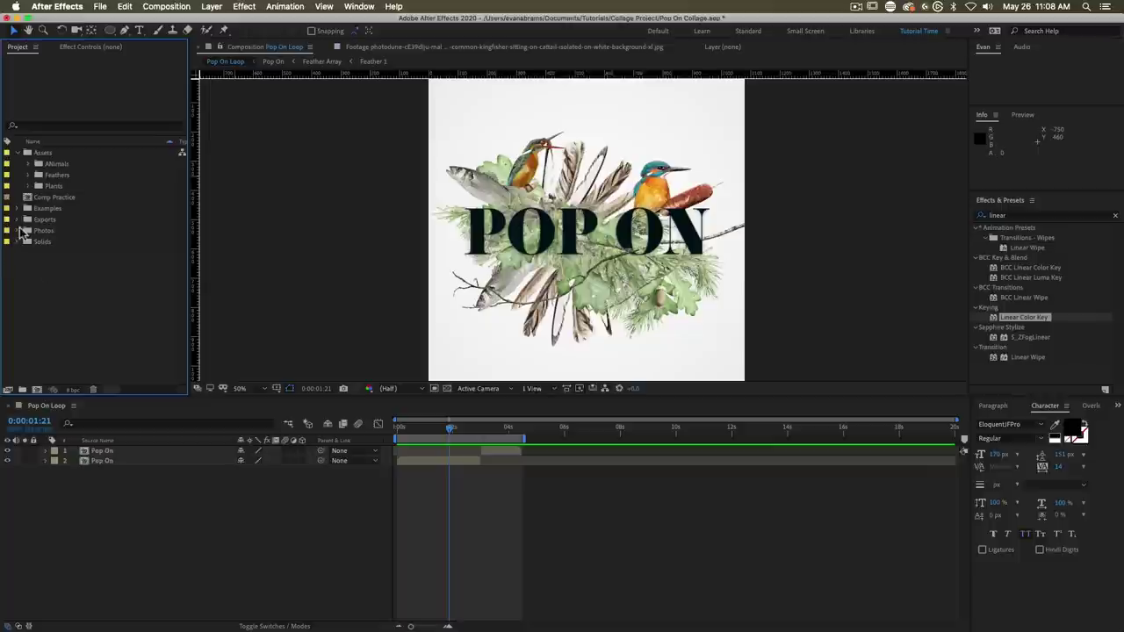
left_click(16, 230)
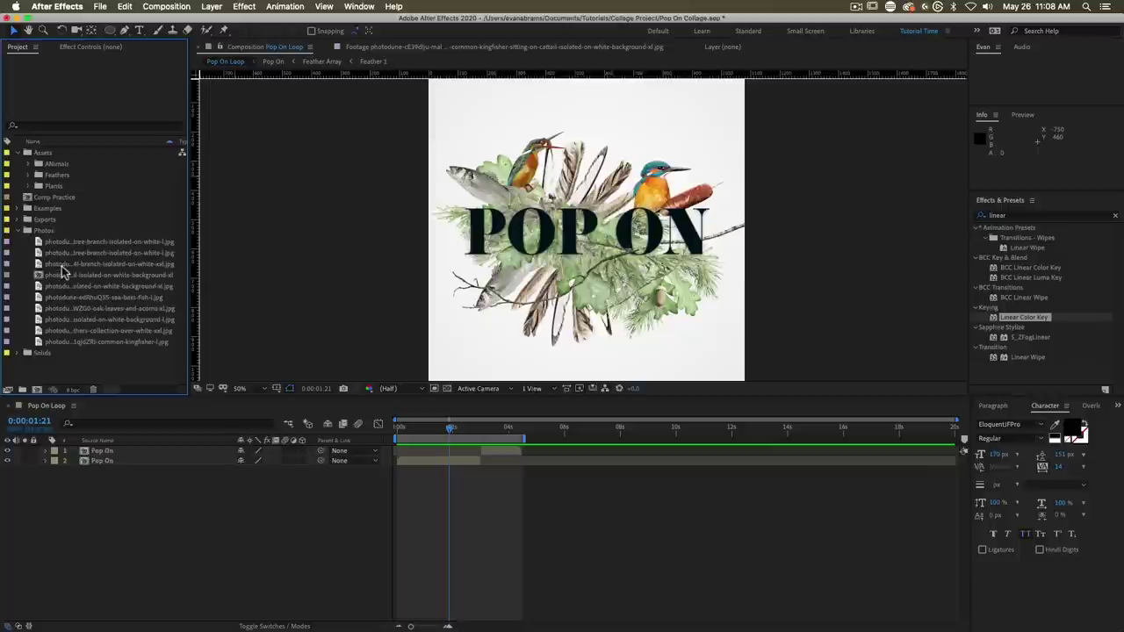
double_click(65, 274)
left_click(552, 451)
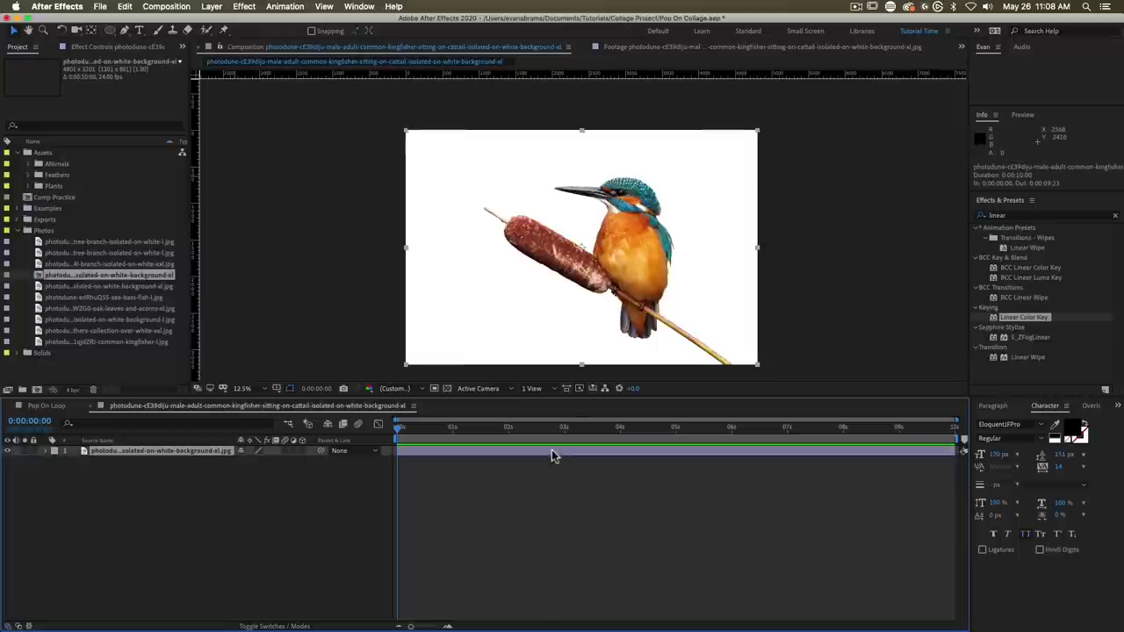
Step: Find the effects matching "luma" and apply Luma Key to the kingfisher photo layer
left_click_drag(537, 277, 468, 270)
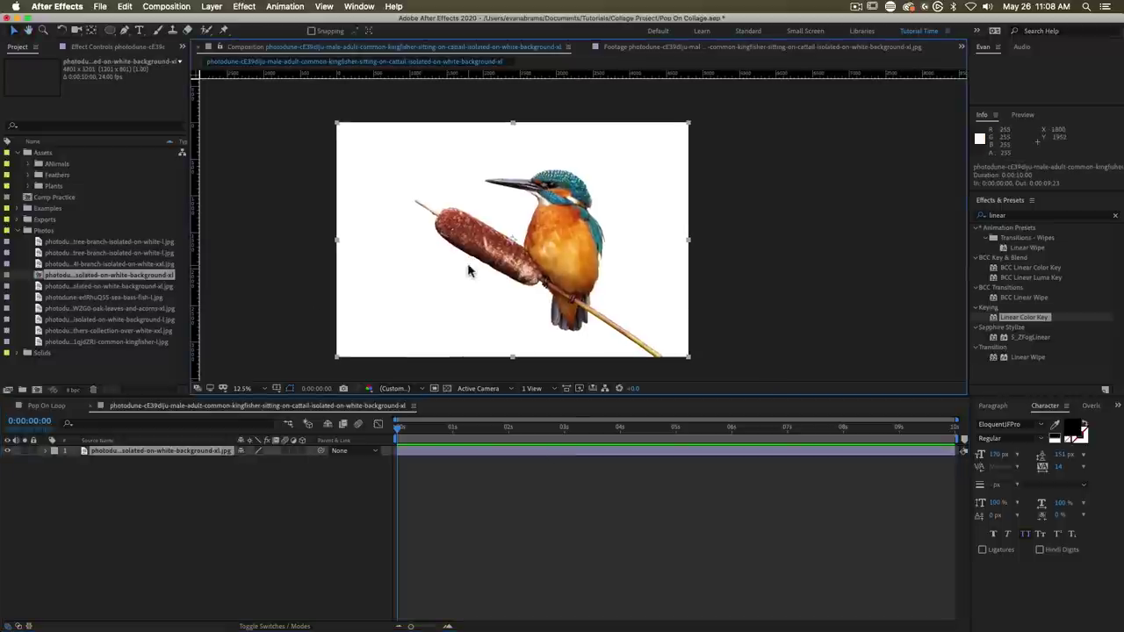
scroll(468, 271, "up", 4)
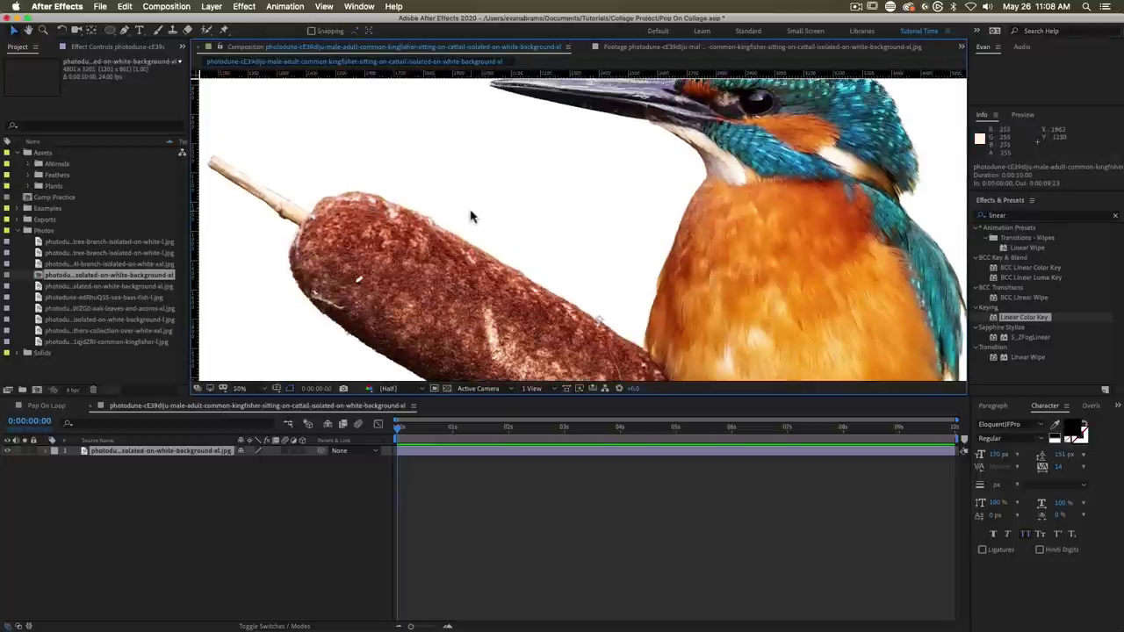
scroll(469, 216, "down", 2)
left_click_drag(546, 223, 513, 200)
scroll(514, 200, "down", 1)
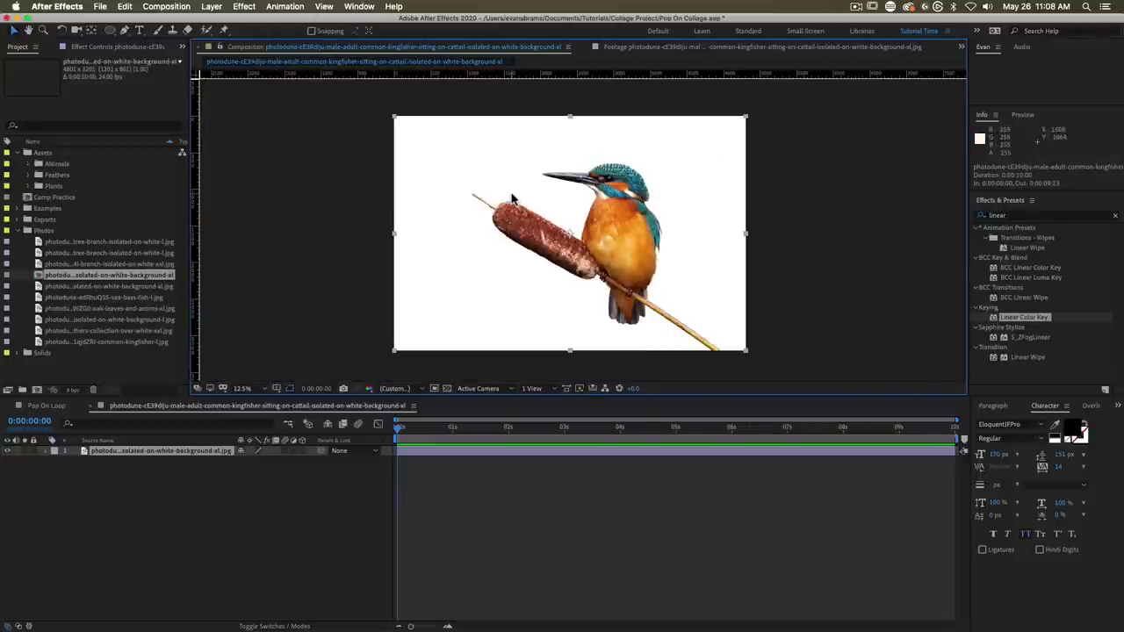
left_click(639, 451)
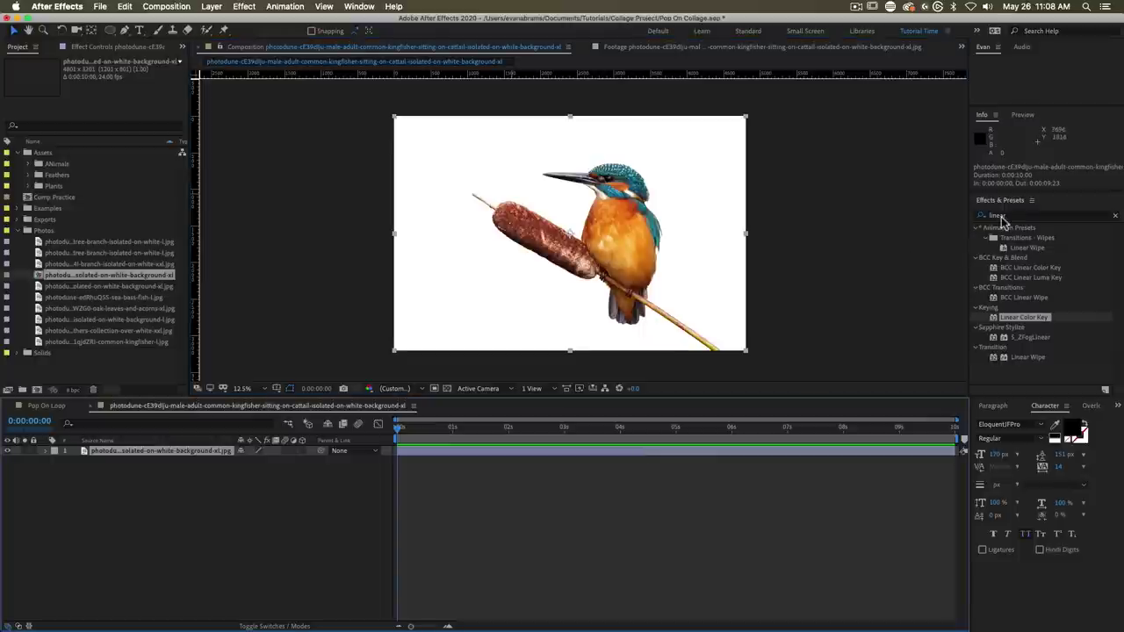
double_click(1004, 216)
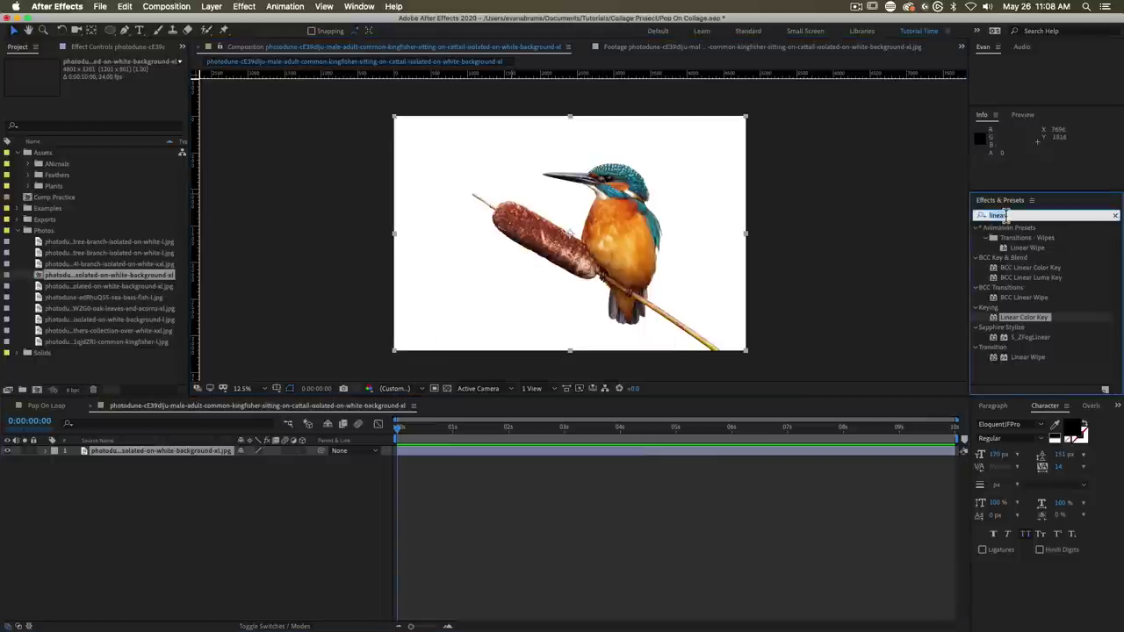
key("BackSpace")
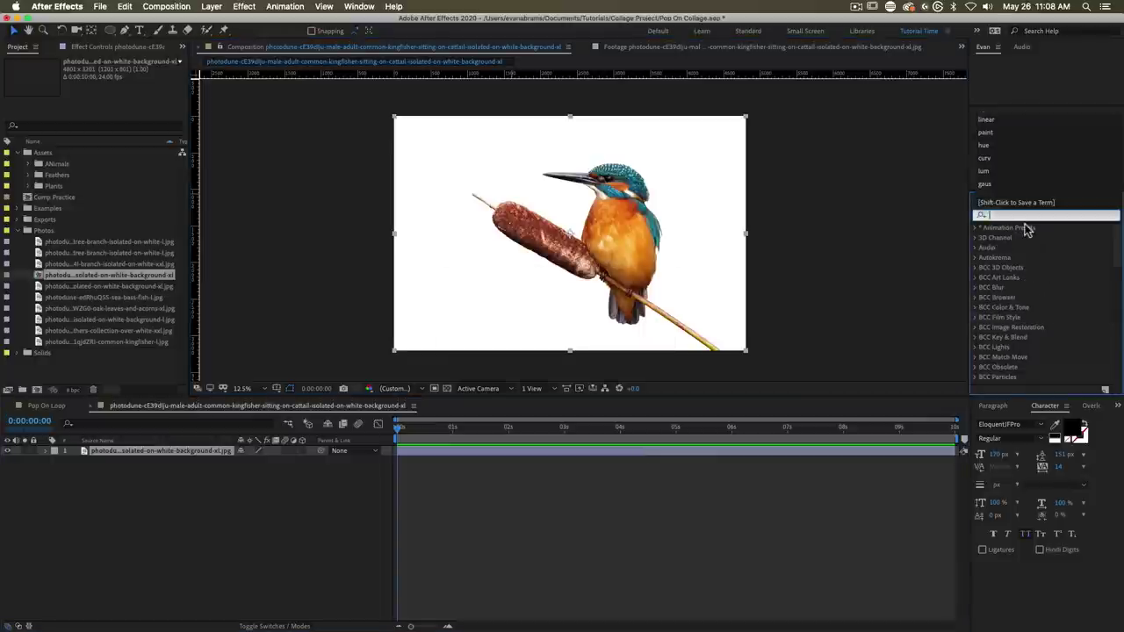
type("luma")
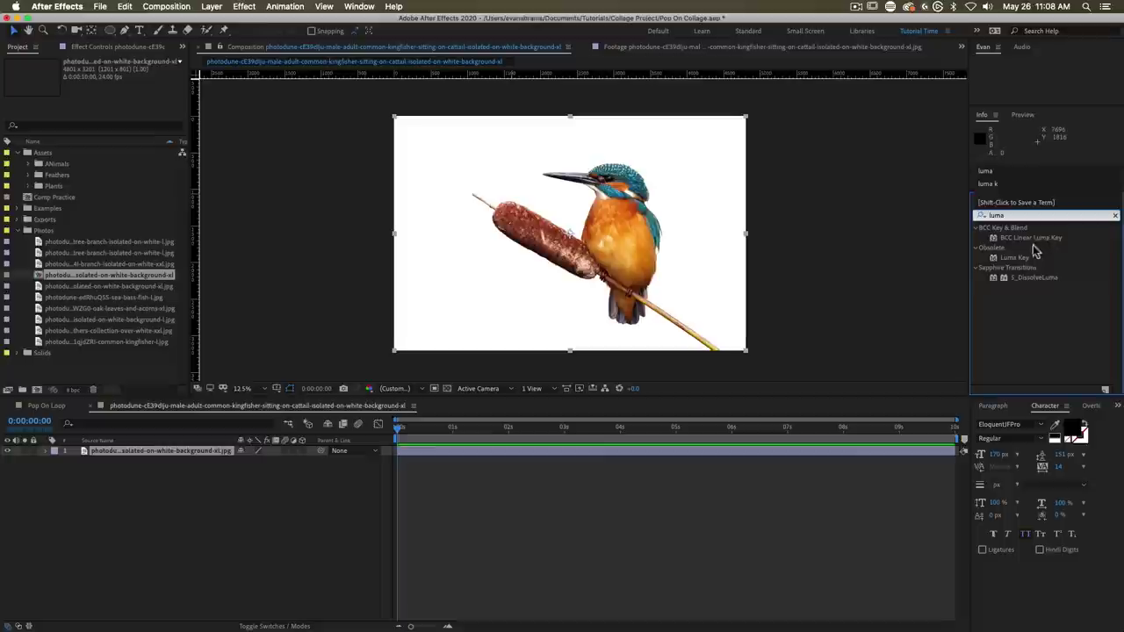
left_click_drag(1019, 258, 606, 243)
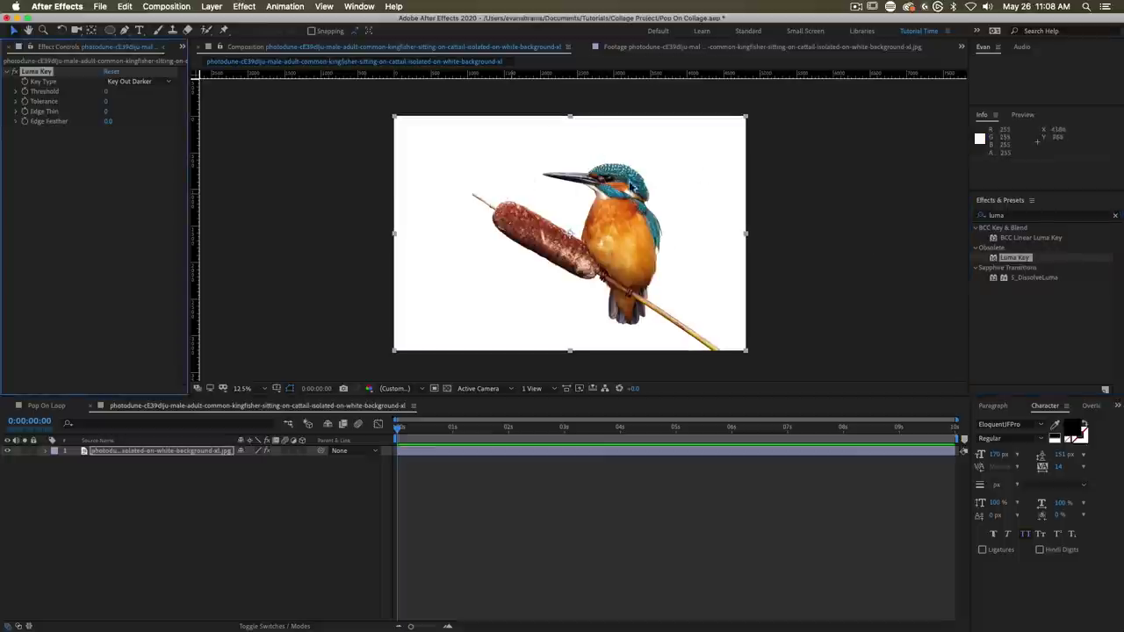
Step: Compare the Luma Key's Key Out Brighter and Key Out Darker types, then set the type to Key Out Brighter
left_click(132, 81)
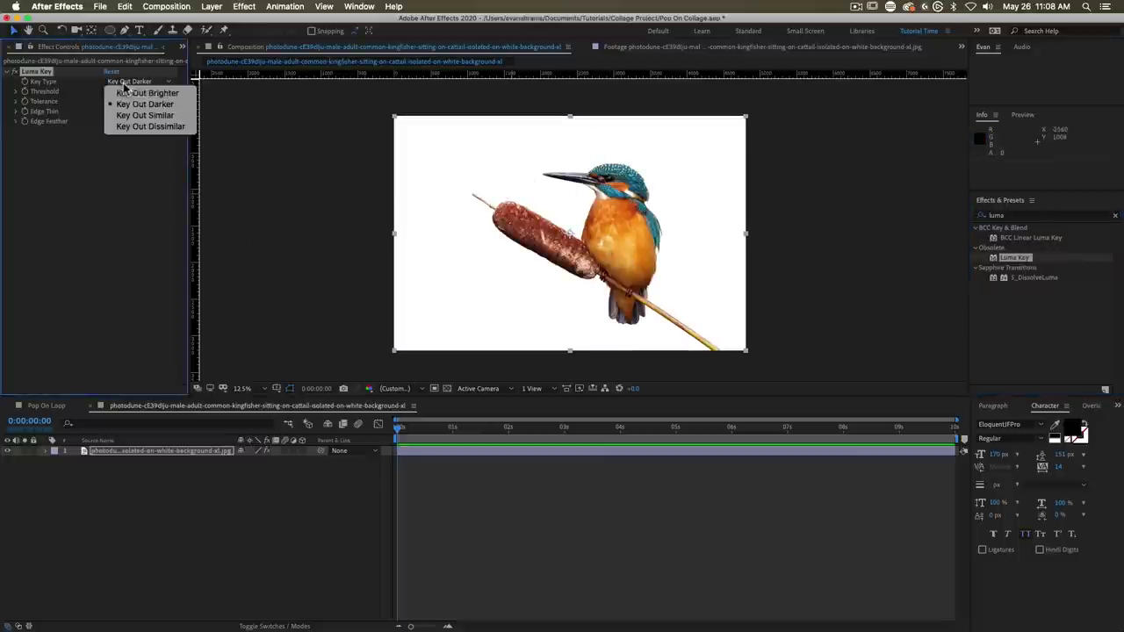
left_click(137, 93)
left_click(150, 80)
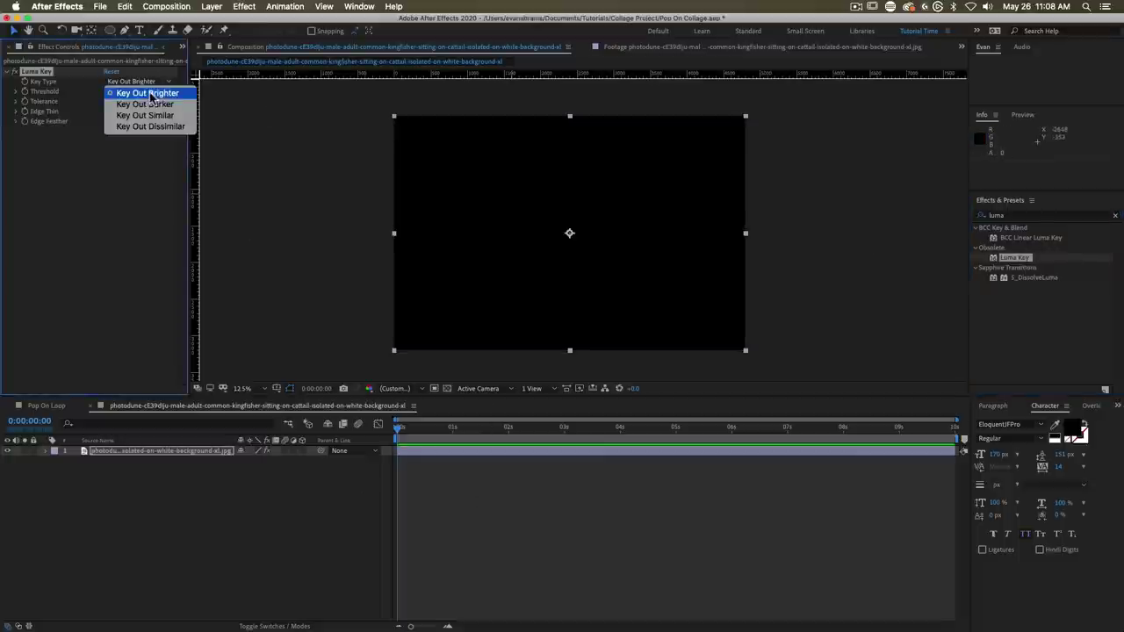
left_click(150, 105)
left_click(132, 82)
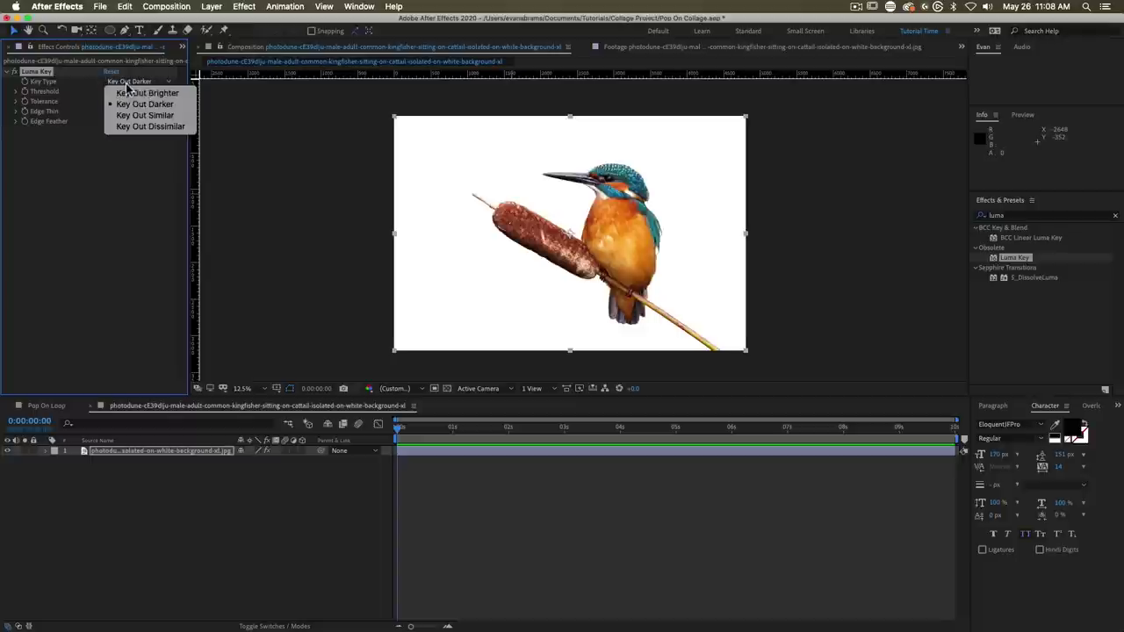
left_click(133, 94)
Step: Set the Luma Key threshold to 253 to remove the white background around the kingfisher
left_click_drag(107, 93, 321, 91)
left_click(116, 93)
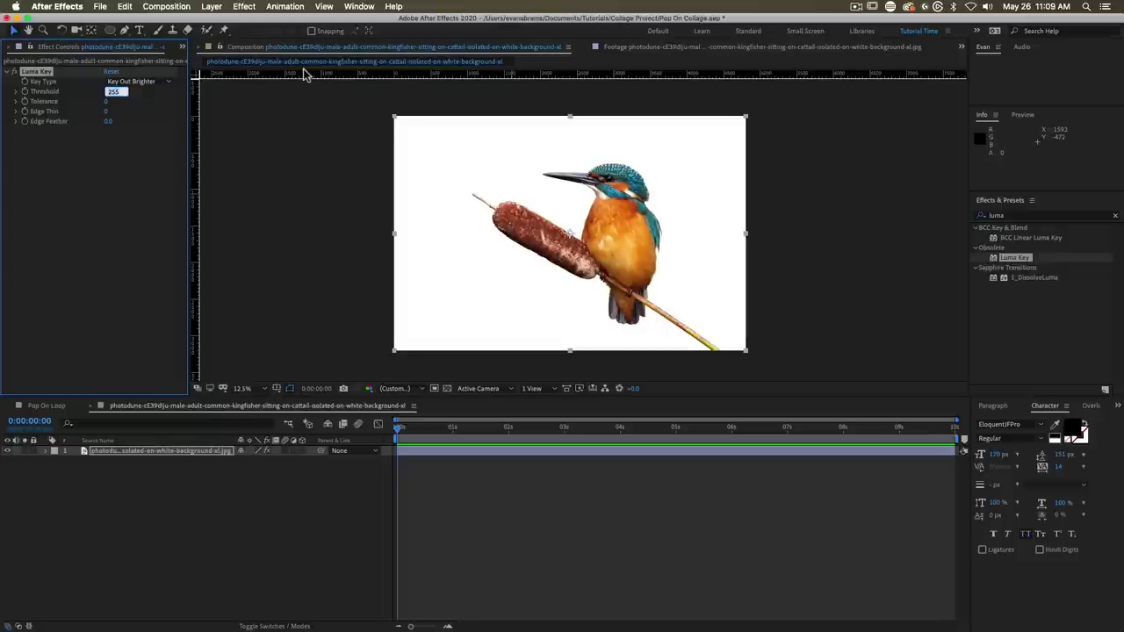
key("Down")
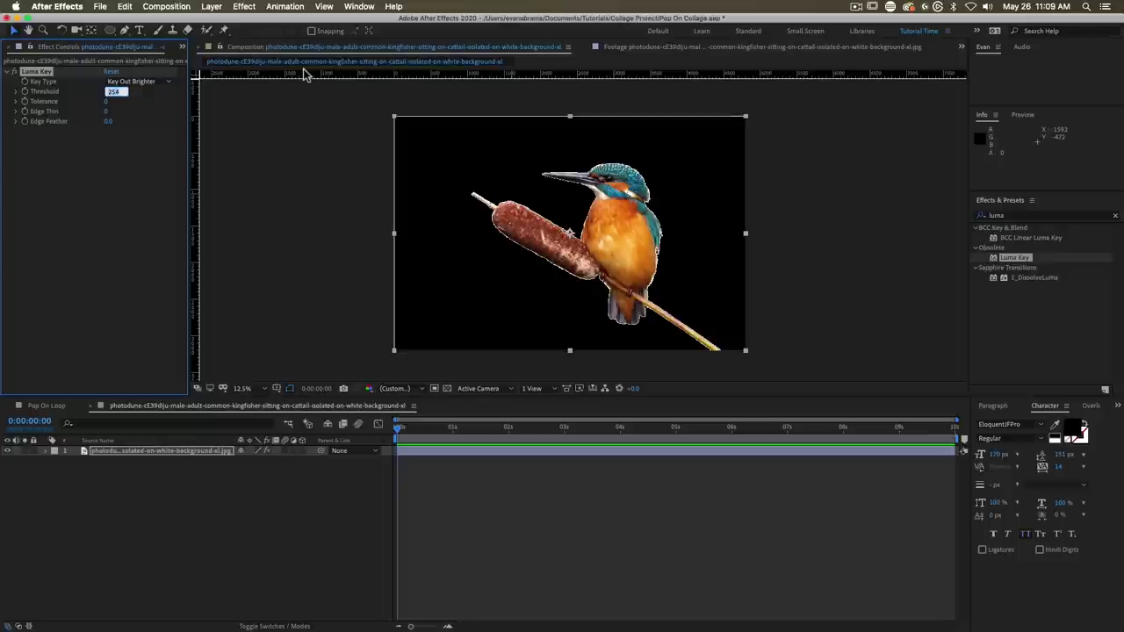
key("Down")
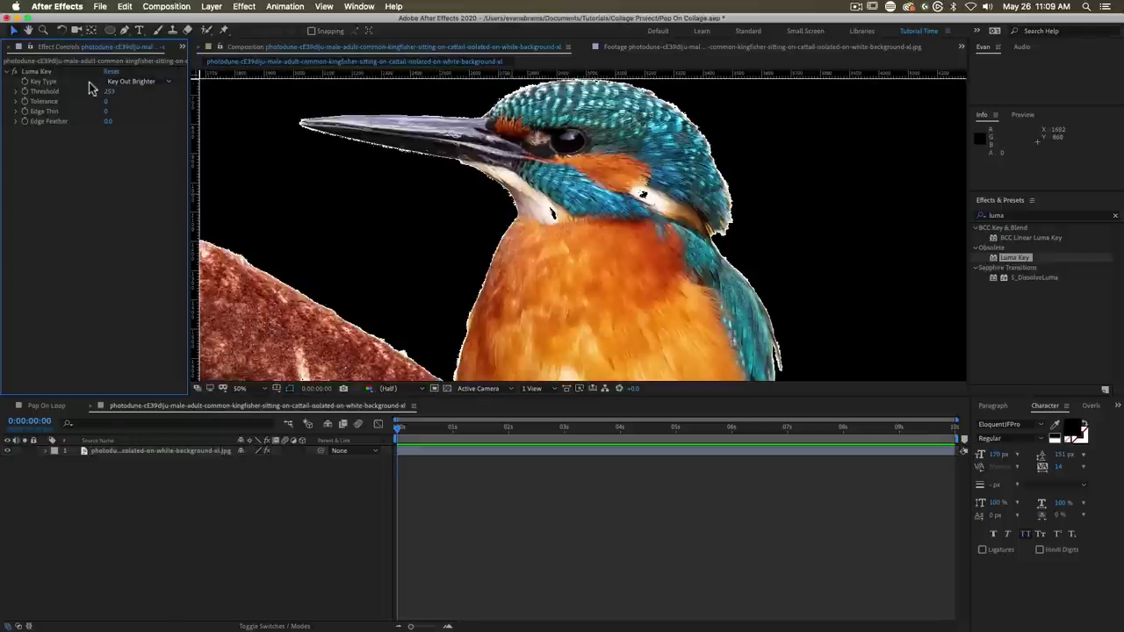
Step: Set the Luma Key's Edge Thin to 1 and Edge Feather to 3 on the kingfisher layer
key("comma")
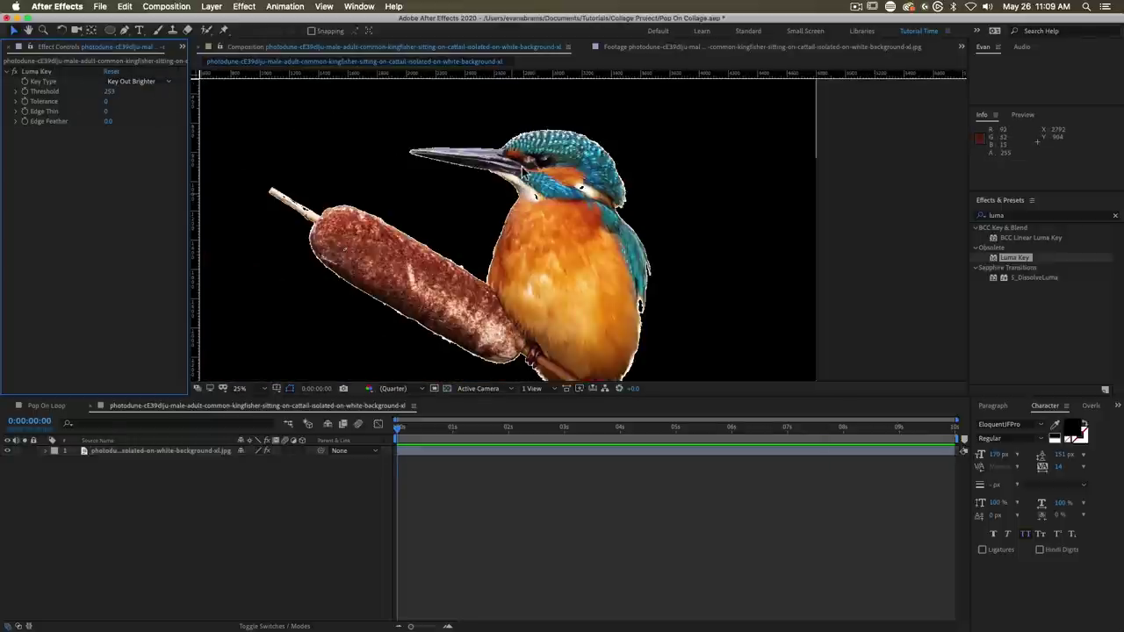
key("period")
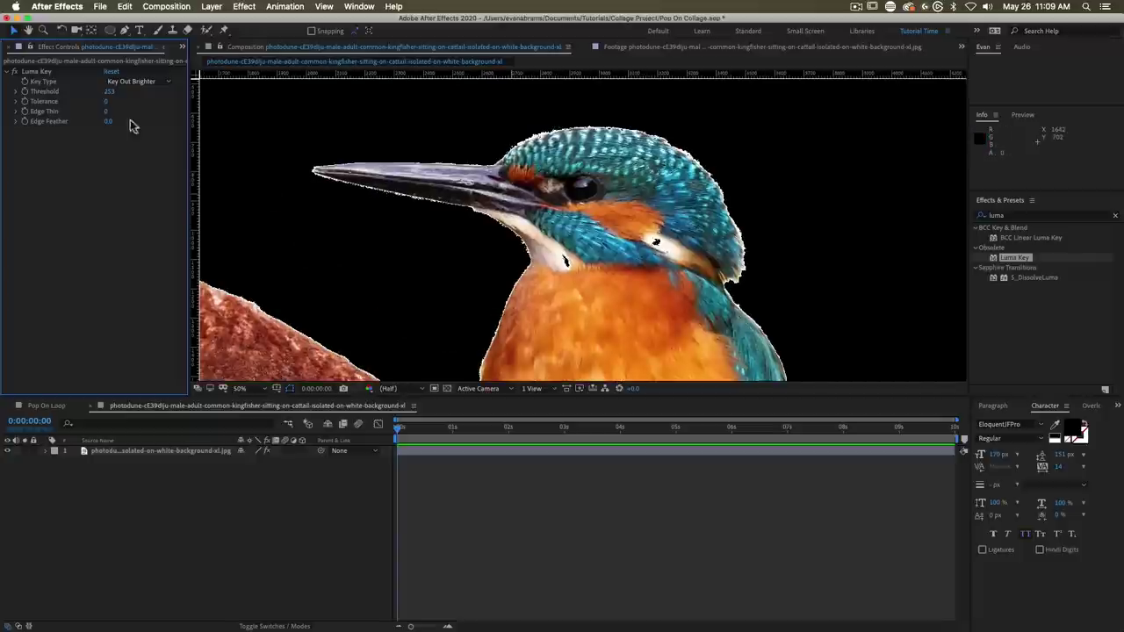
left_click(108, 111)
type("1")
key("Return")
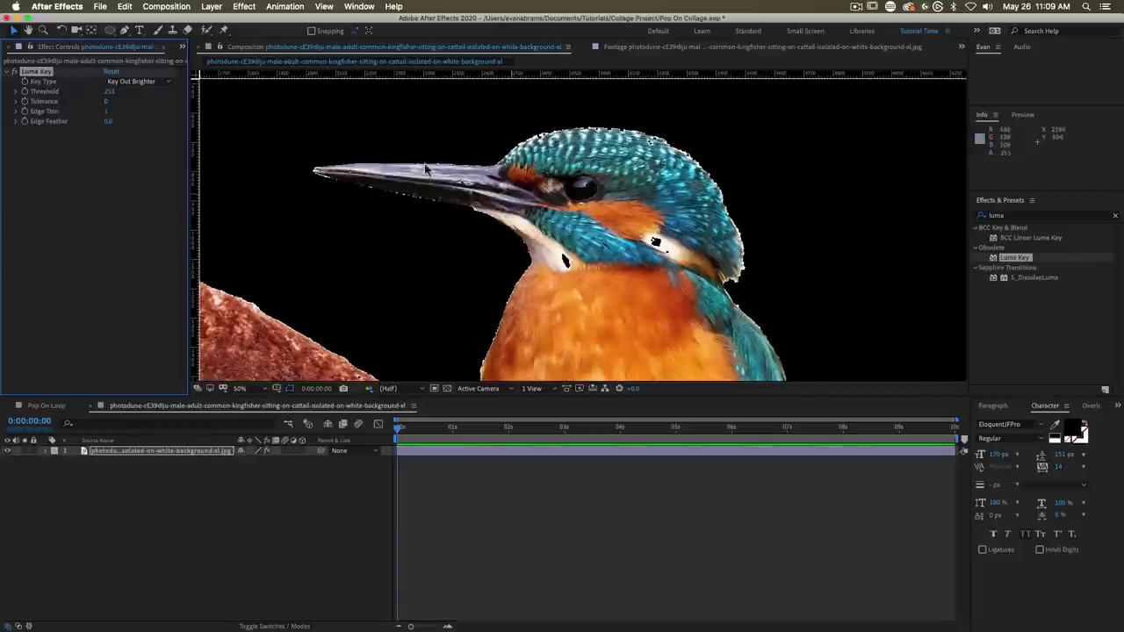
left_click(107, 121)
type("3")
key("Return")
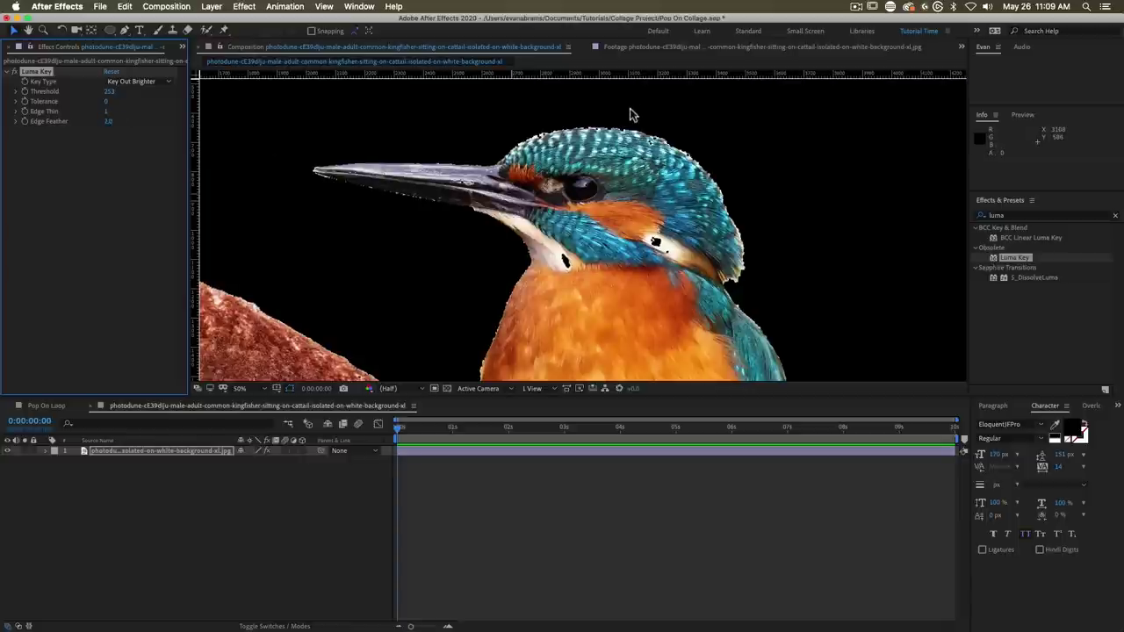
Step: Examine the keyed kingfisher's outline, wing edge and white throat and neck patches for keying flaws
scroll(470, 236, "down", 2)
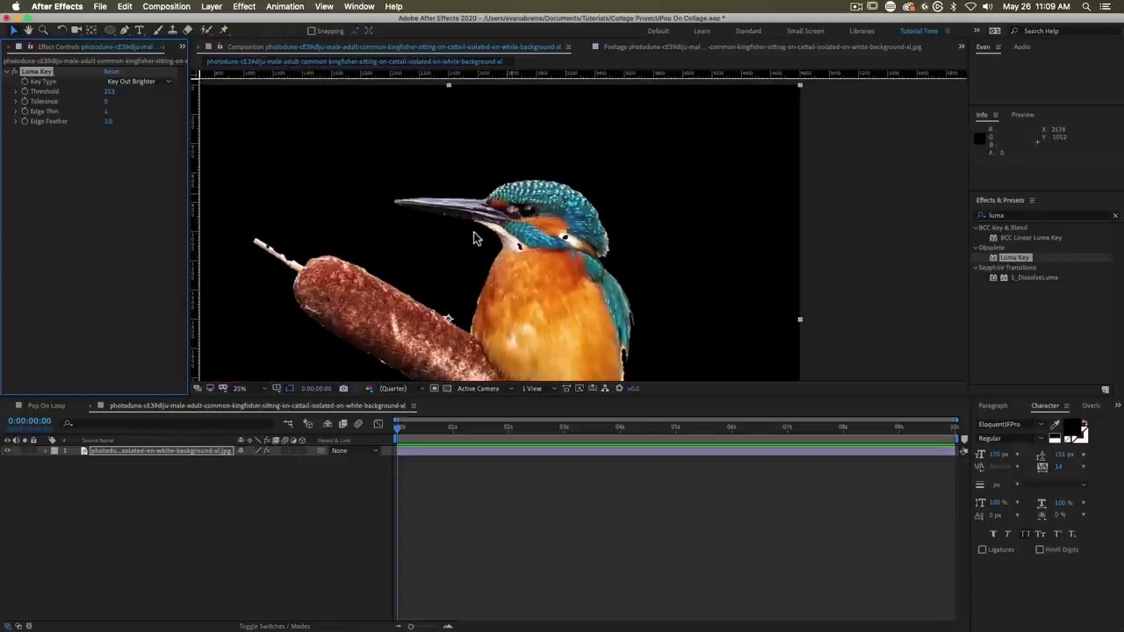
left_click(434, 452)
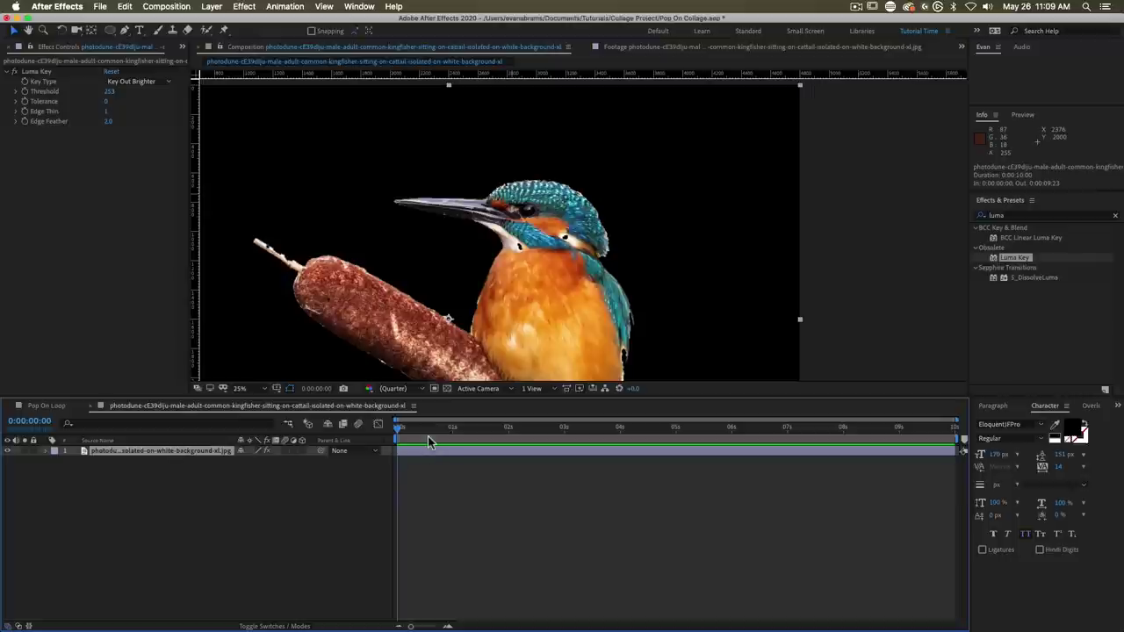
scroll(545, 230, "down", 2)
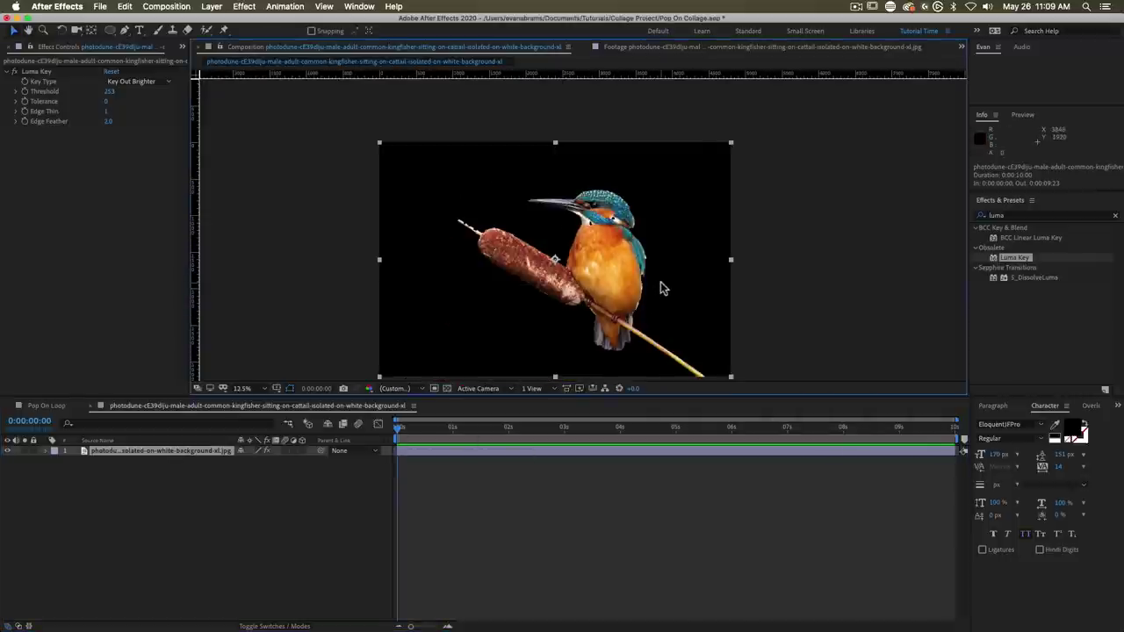
scroll(652, 248, "up", 4)
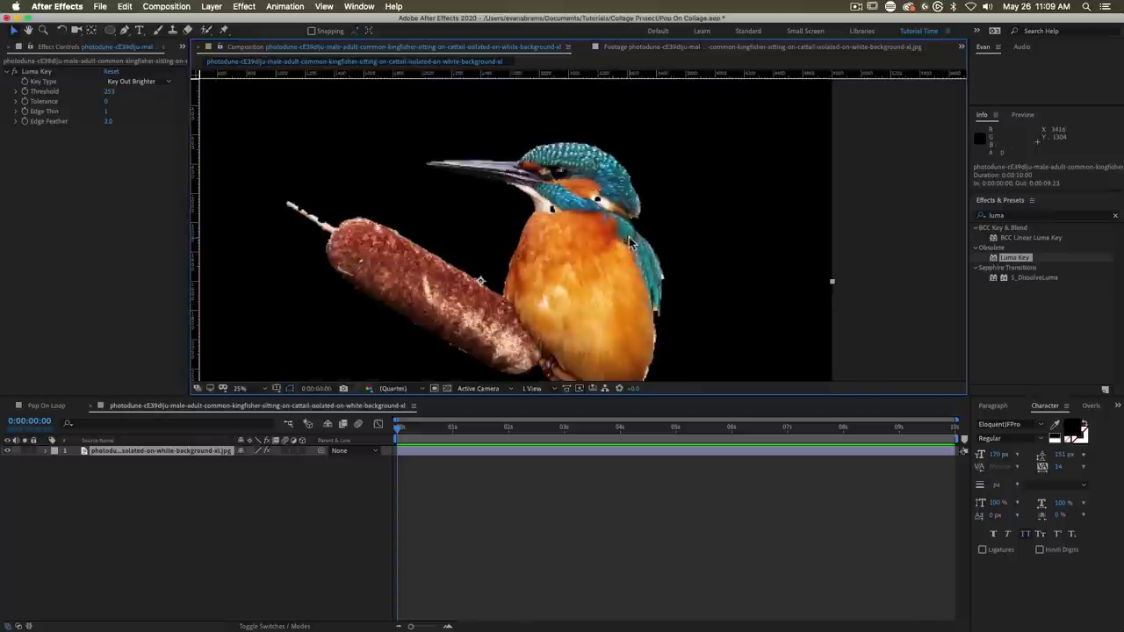
left_click_drag(682, 313, 674, 276)
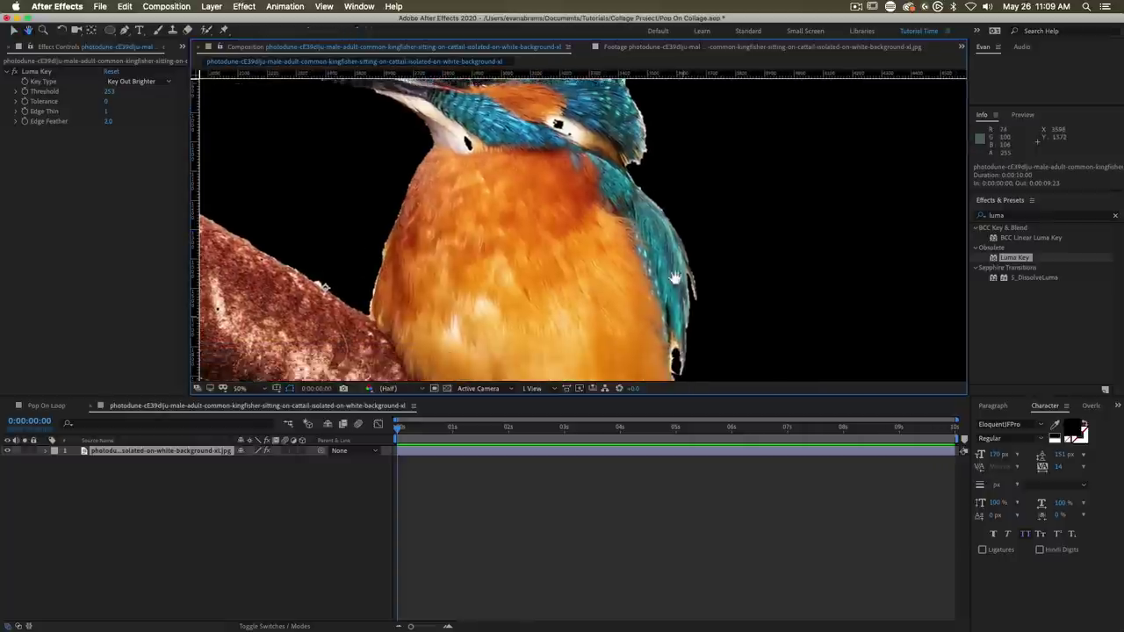
left_click_drag(507, 140, 583, 261)
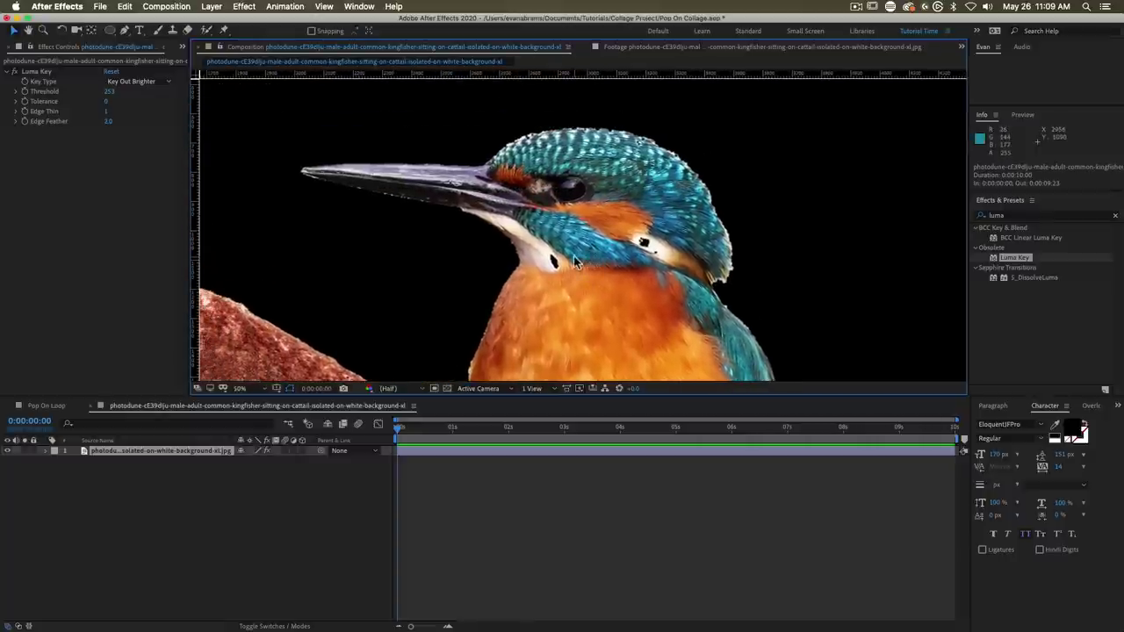
scroll(579, 255, "up", 2)
scroll(628, 272, "down", 2)
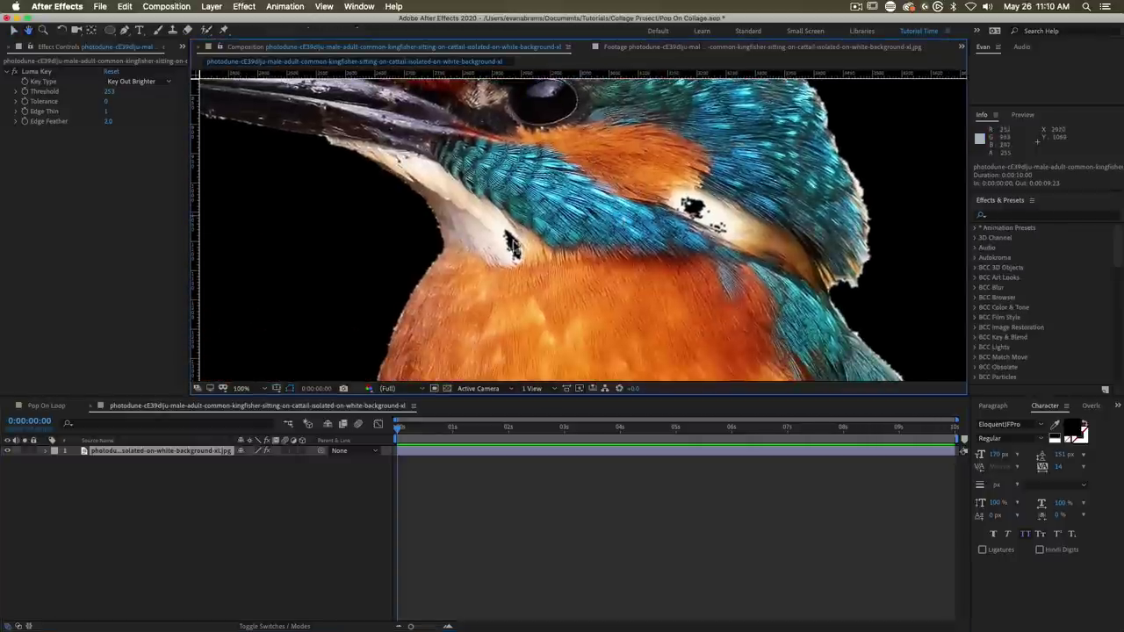
scroll(518, 252, "down", 2)
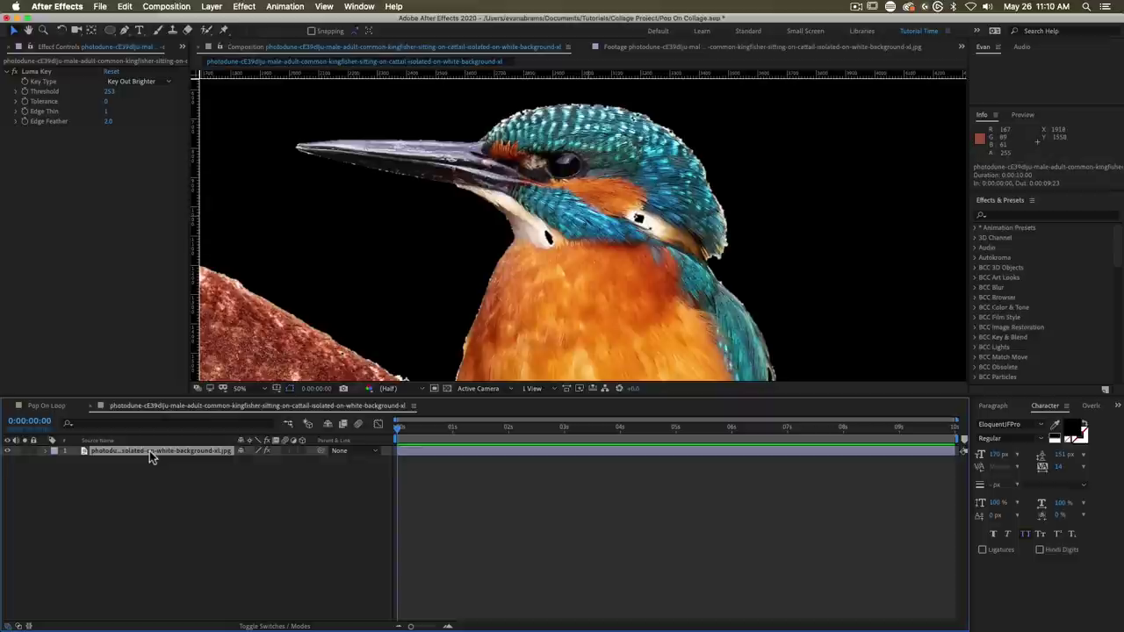
Step: Display the alpha channel and examine the kingfisher's matte around the head, crown and chest for stray holes
left_click(369, 389)
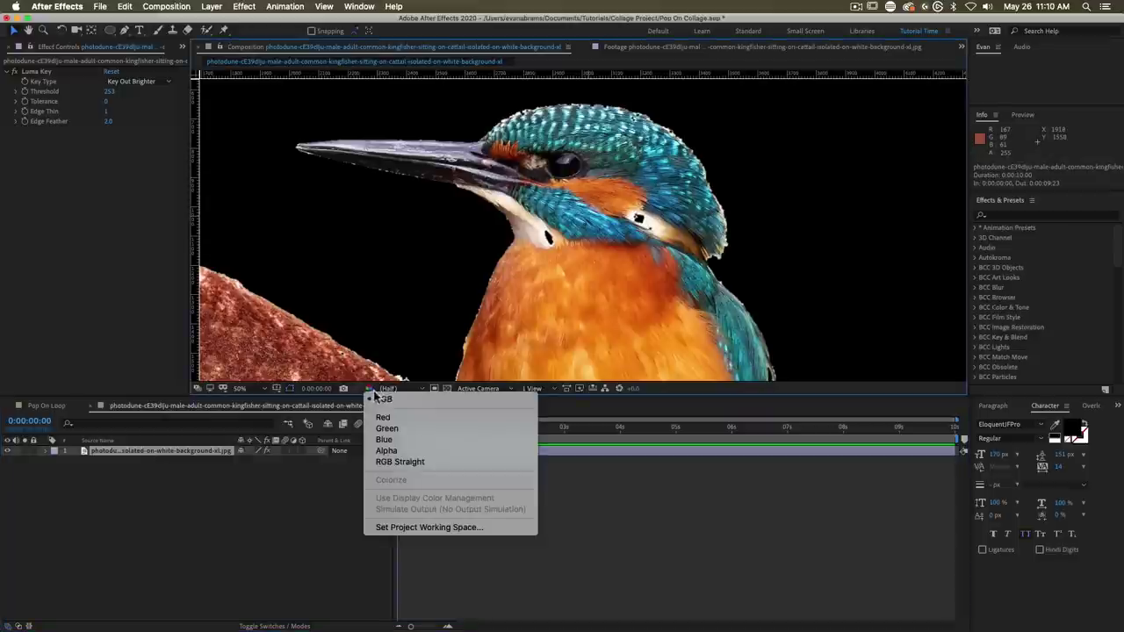
left_click(390, 453)
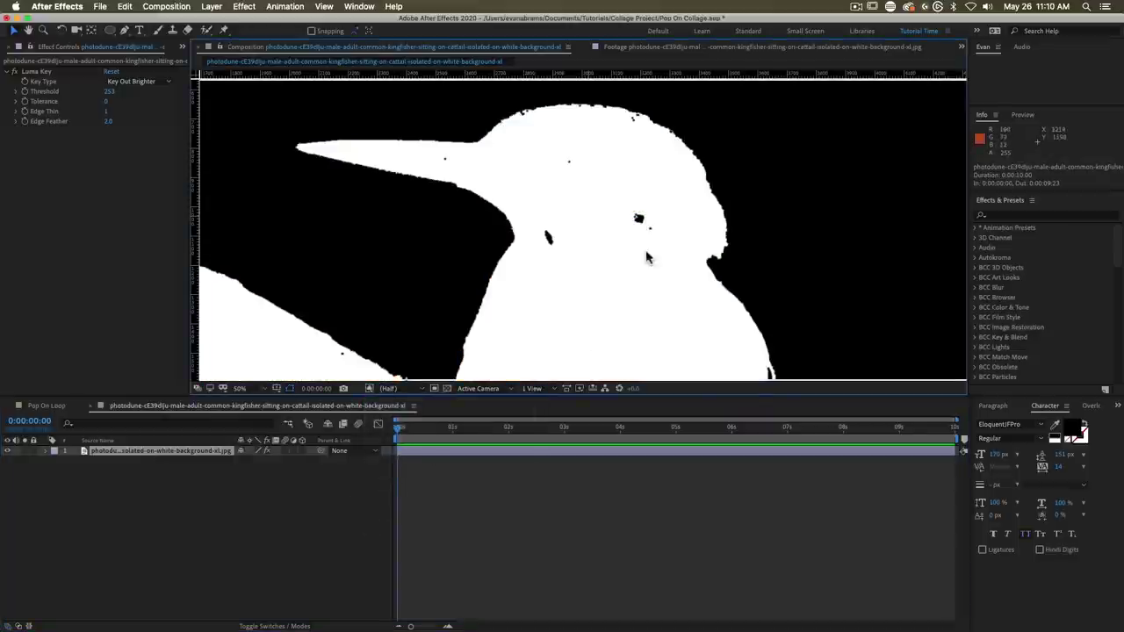
scroll(627, 248, "down", 2)
scroll(584, 264, "up", 4)
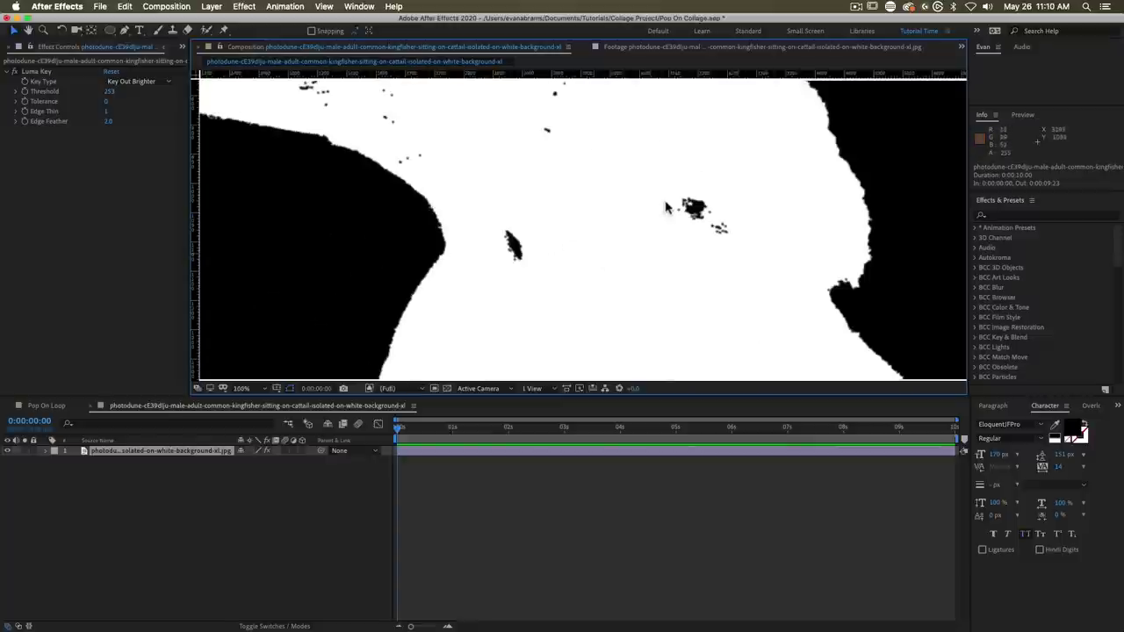
left_click_drag(579, 156, 575, 272)
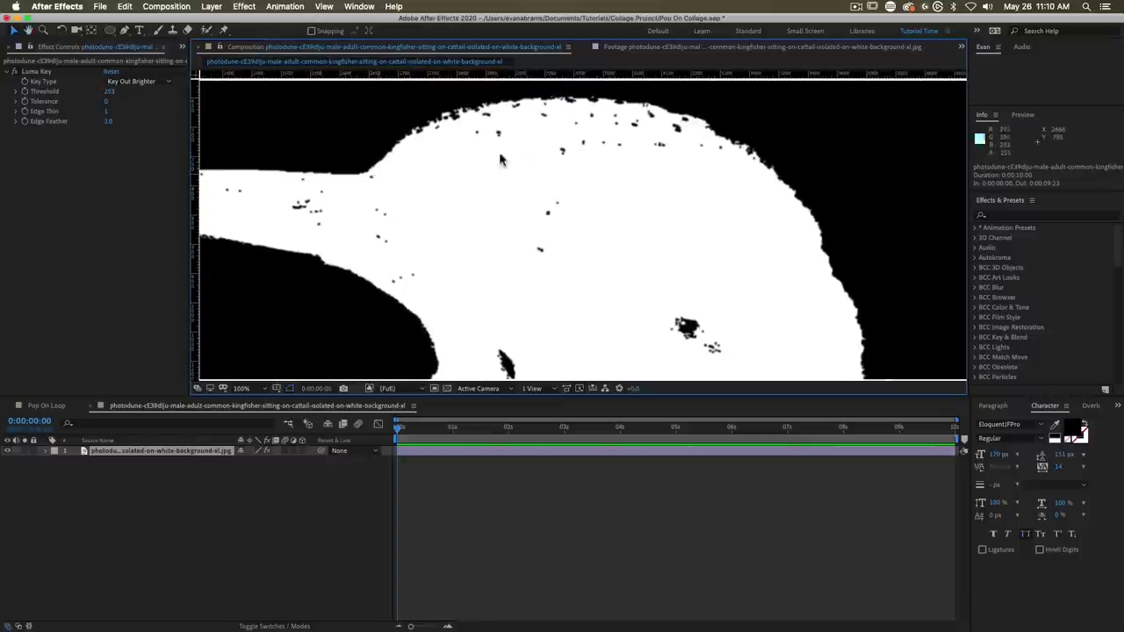
left_click_drag(598, 309, 695, 206)
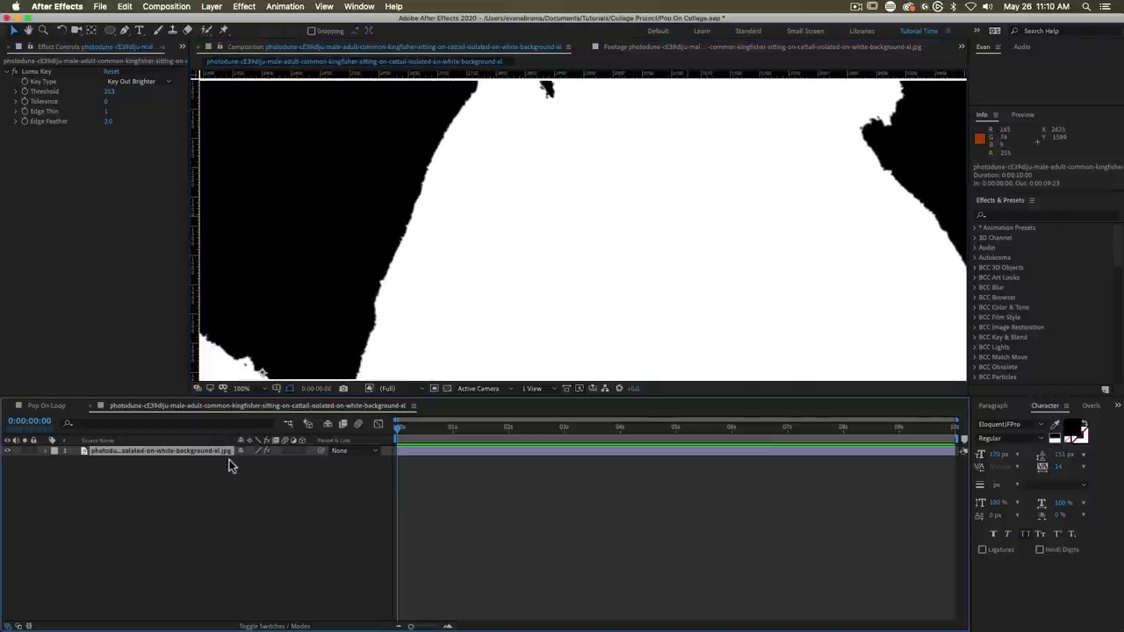
Step: Duplicate the kingfisher layer, then strip the Luma Key from the upper copy and hide that copy
key("super+d")
left_click(40, 72)
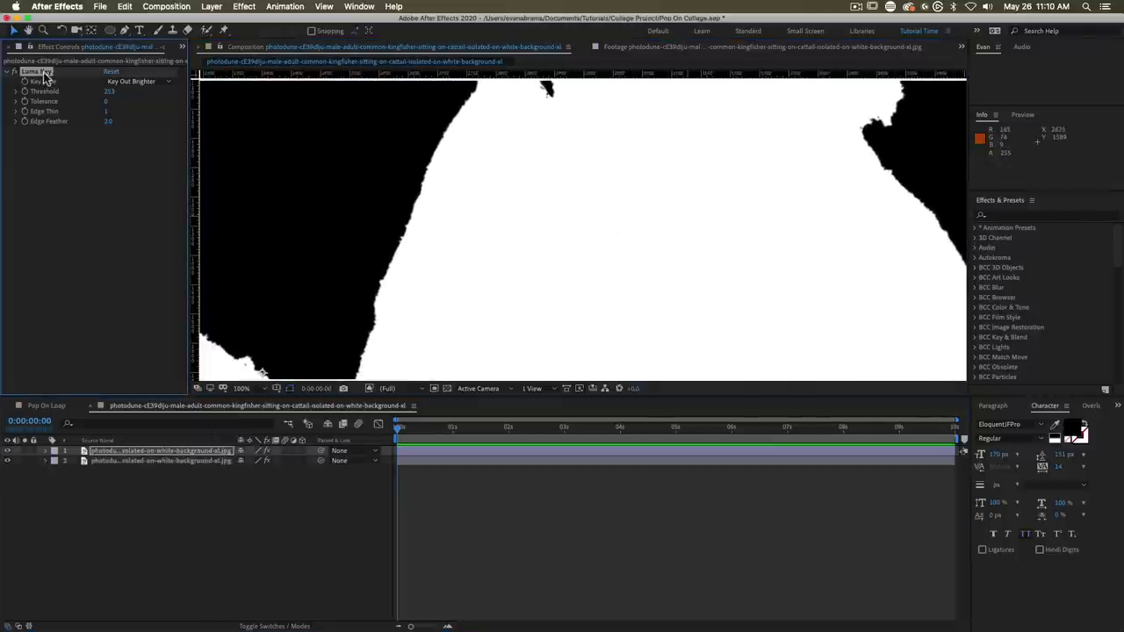
key("Delete")
left_click(194, 450)
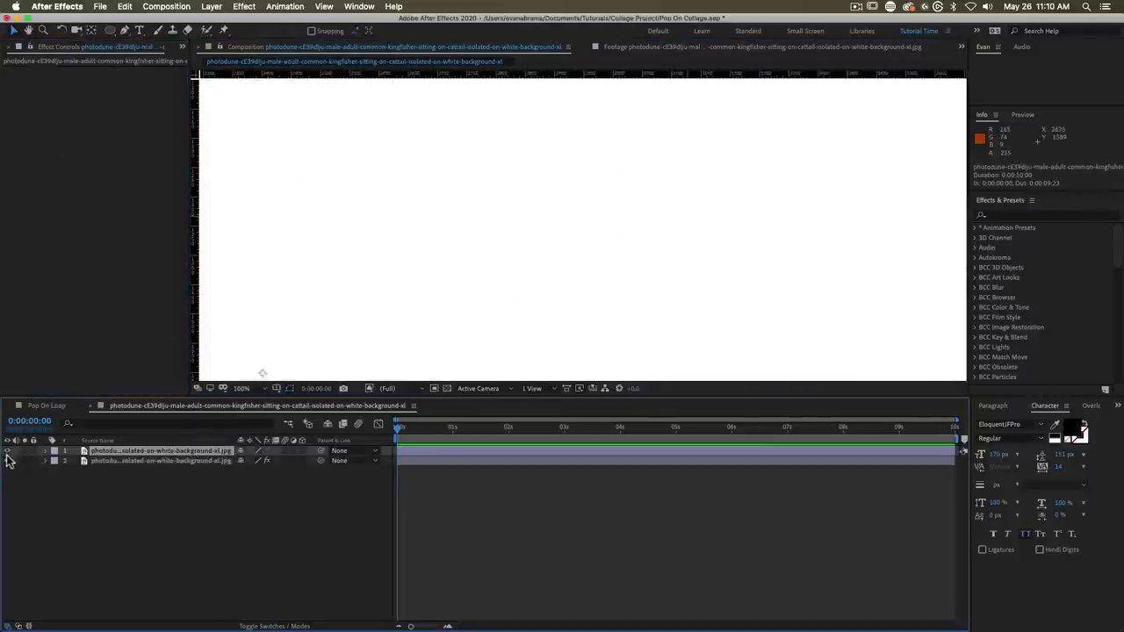
left_click(7, 450)
Step: Start a Pen mask on the hidden unkeyed copy, running just inside the throat and the beak's underside to its tip
scroll(497, 260, "down", 1)
left_click_drag(474, 303, 549, 199)
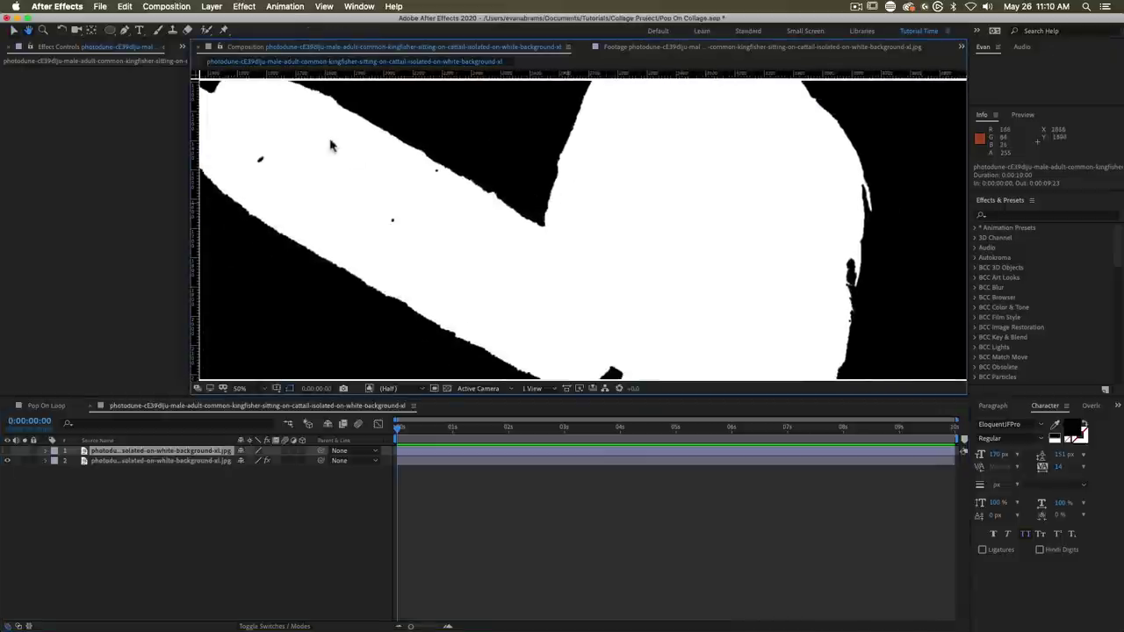
left_click(125, 31)
left_click_drag(651, 302, 720, 326)
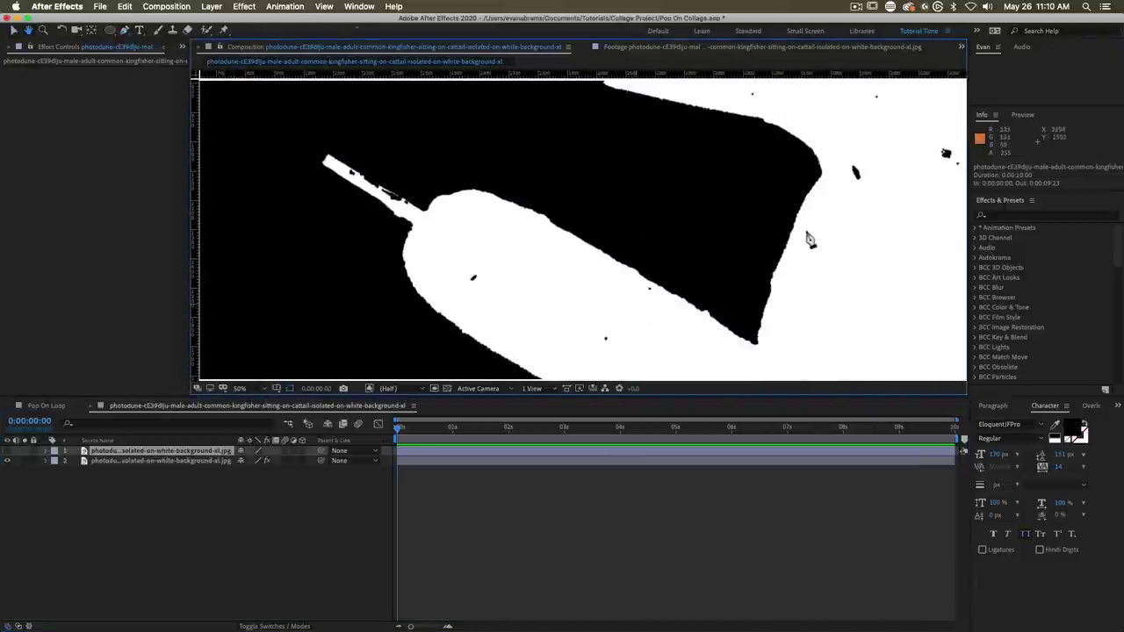
key("g")
scroll(723, 226, "up", 2)
left_click(491, 314)
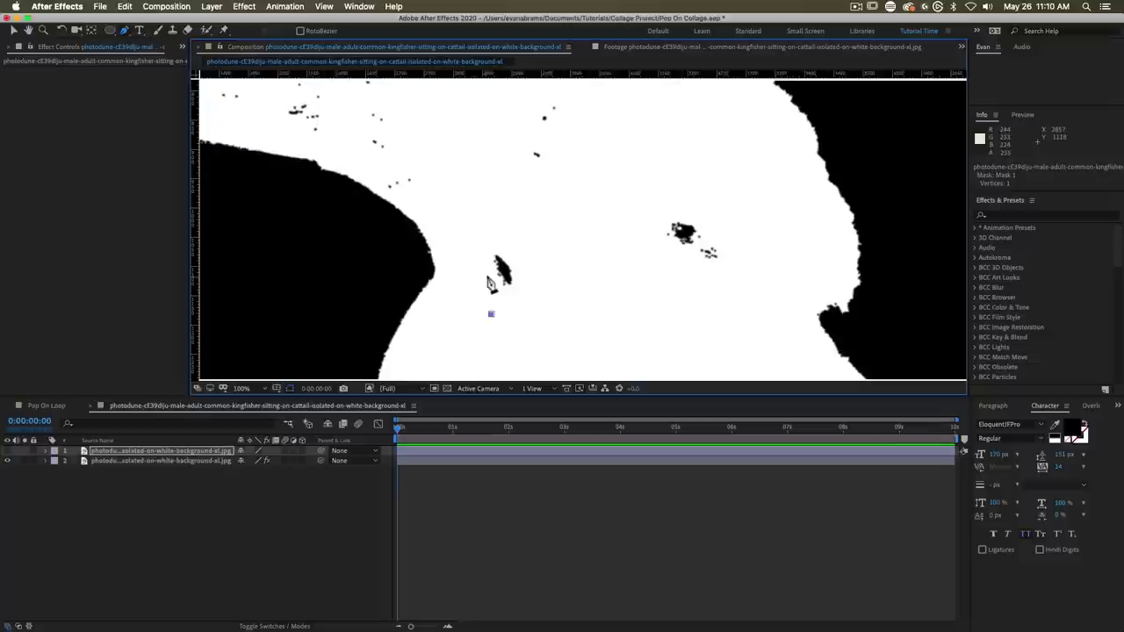
left_click(441, 219)
left_click(385, 193)
left_click(315, 147)
left_click_drag(221, 140, 442, 270)
left_click(284, 227)
left_click(253, 213)
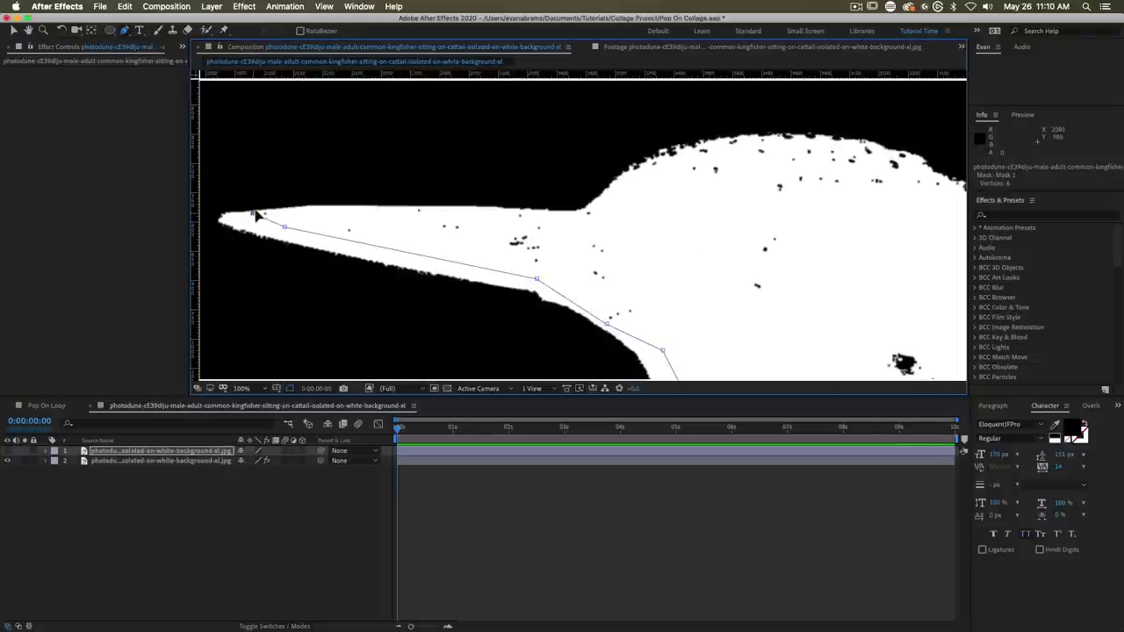
Step: Continue the head mask along the beak's upper edge, over the crown and down the back of the head, and close it below the neck patches
left_click(419, 208)
left_click(520, 212)
left_click(585, 216)
left_click(592, 207)
left_click_drag(672, 188, 629, 212)
left_click(599, 188)
left_click(643, 174)
left_click(689, 165)
left_click(764, 163)
left_click(839, 169)
left_click_drag(887, 206, 746, 179)
left_click(758, 182)
left_click(813, 248)
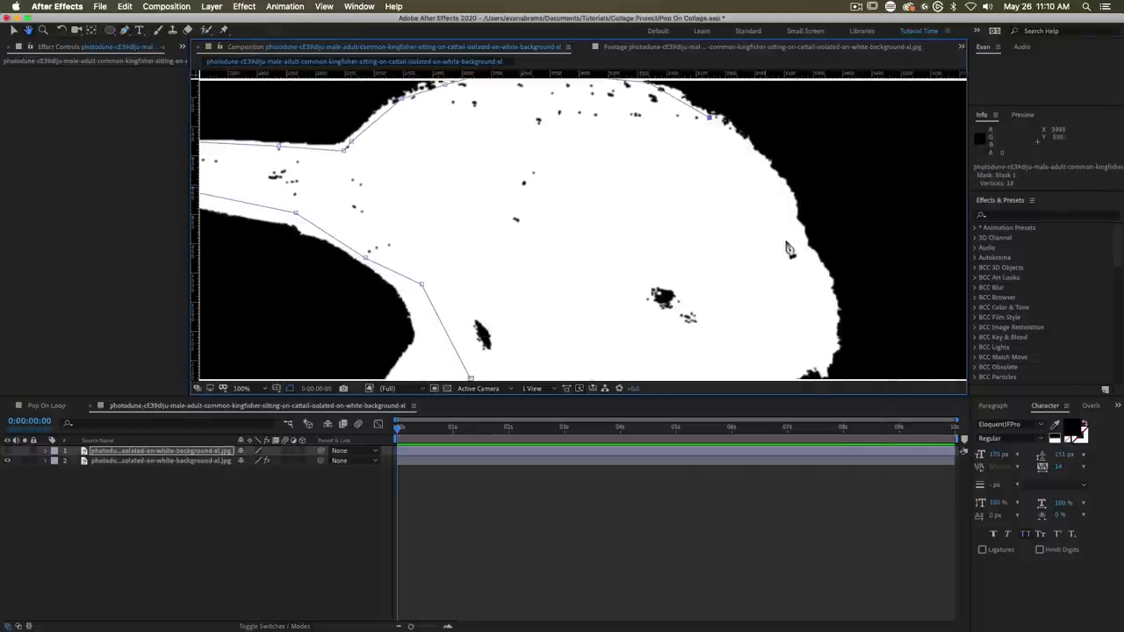
left_click(785, 242)
left_click(648, 233)
left_click(413, 240)
Step: Draw a closed mask inside the cattail's body on the unkeyed copy, covering the holes in its matte
left_click_drag(472, 165, 749, 257)
left_click(396, 219)
left_click(720, 344)
left_click(856, 291)
left_click(778, 211)
left_click(444, 125)
left_click(396, 219)
Step: Draw a closed four-cornered mask over the specks near the cattail's upper end
scroll(404, 229, "up", 3)
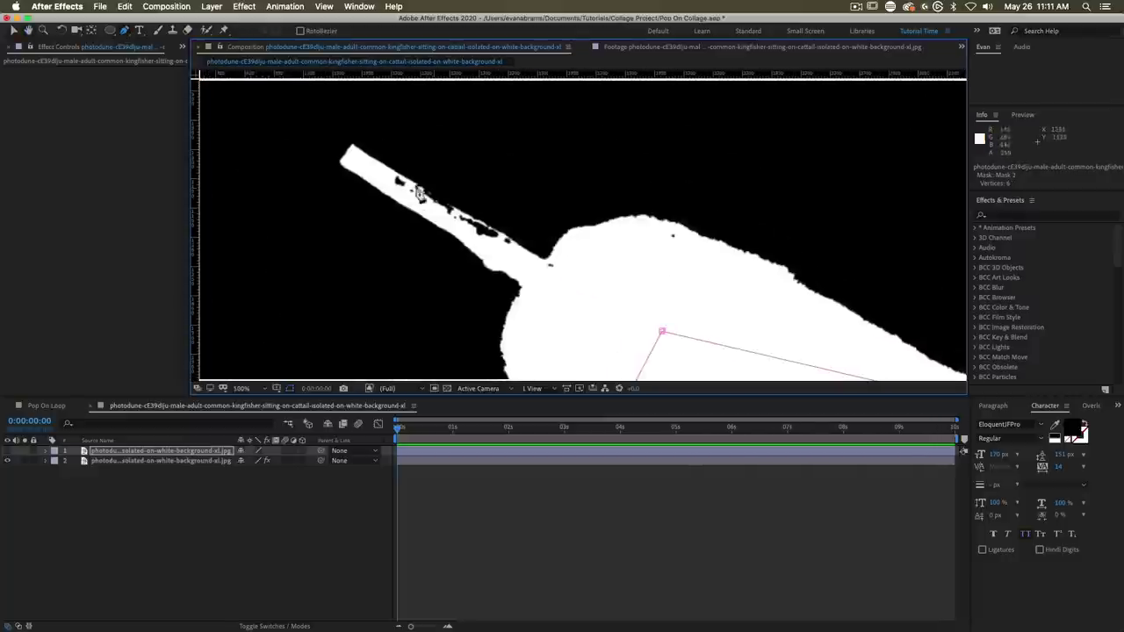
left_click(796, 245)
left_click(768, 223)
left_click(490, 300)
left_click(517, 331)
left_click(797, 245)
Step: Draw a closed mask around the holes along the cattail's thin stem tip, following the stem's upper edge
left_click_drag(541, 314, 673, 371)
left_click(578, 347)
left_click(580, 315)
left_click(559, 295)
left_click(494, 262)
left_click(454, 240)
left_click(367, 185)
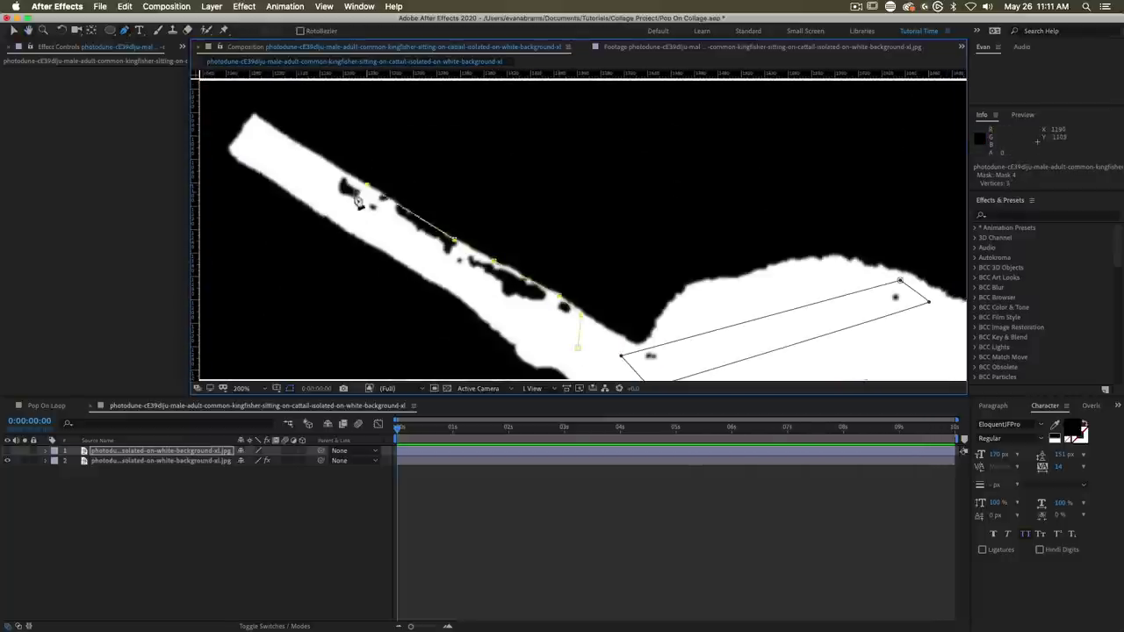
left_click(304, 153)
left_click(300, 179)
left_click(430, 271)
left_click(577, 347)
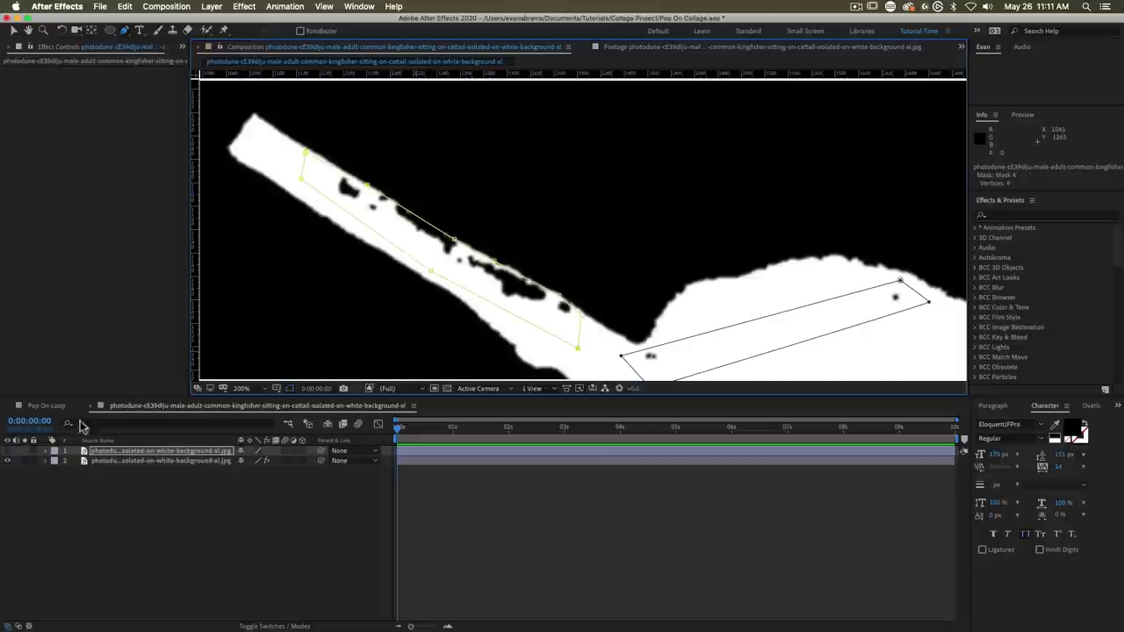
Step: Make the masked unkeyed copy visible over the keyed kingfisher and return the viewer's channel display to RGB
left_click(7, 451)
left_click_drag(725, 238, 617, 292)
scroll(617, 203, "down", 1)
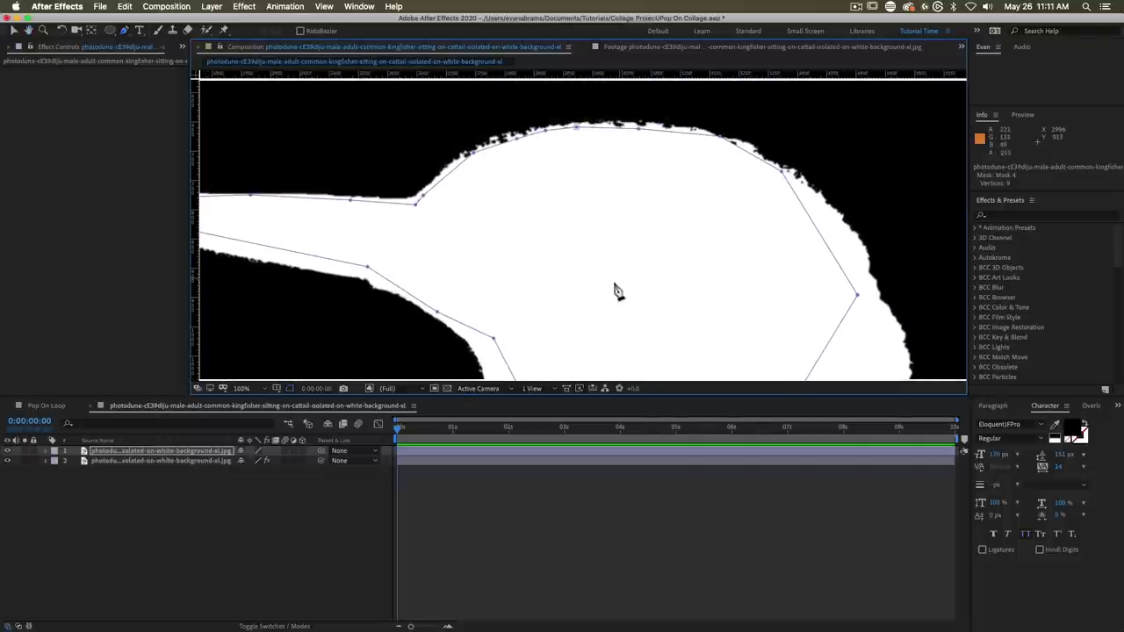
left_click(369, 389)
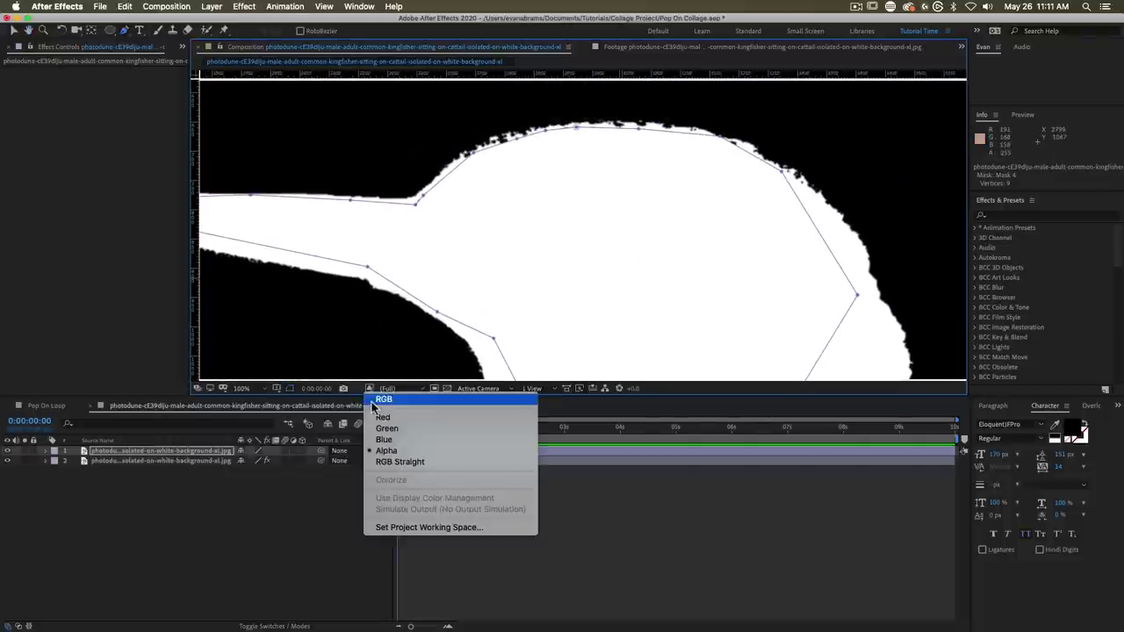
left_click(372, 402)
Step: Examine the patched kingfisher and cattail cutout, both as a whole and close up
scroll(824, 222, "up", 1)
scroll(876, 237, "down", 2)
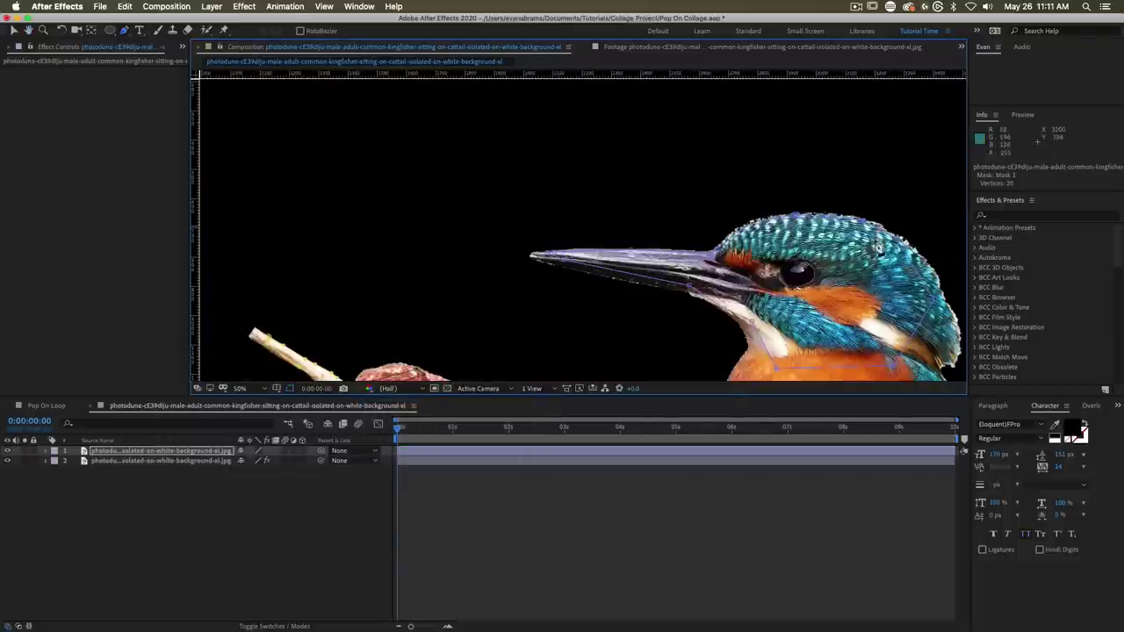
key("comma")
key("comma")
key("comma")
key("comma")
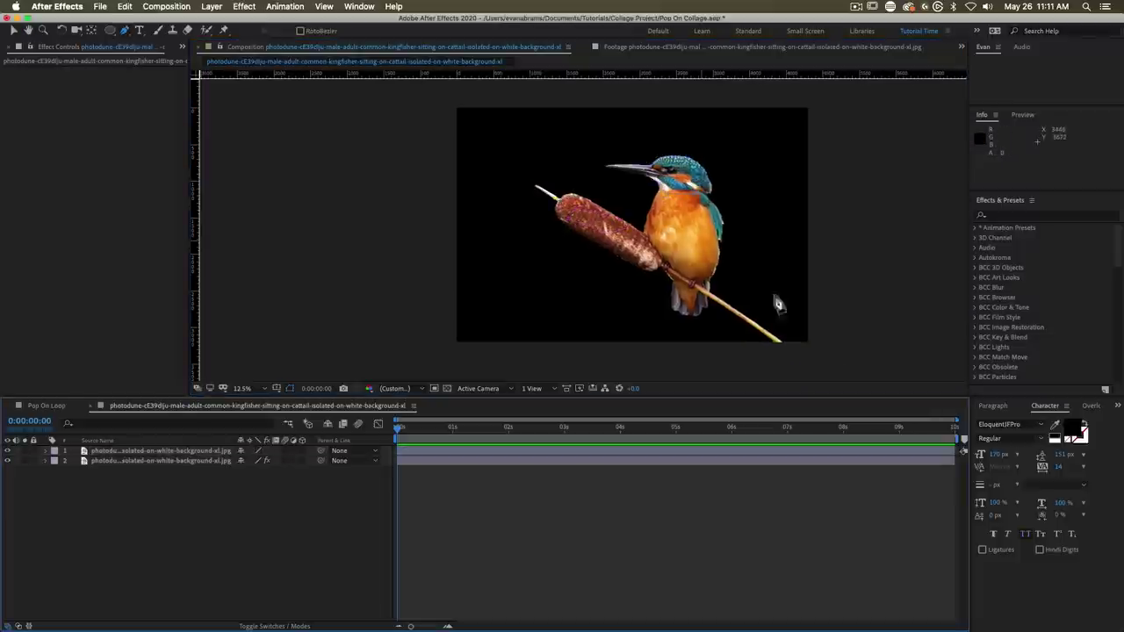
left_click(665, 222)
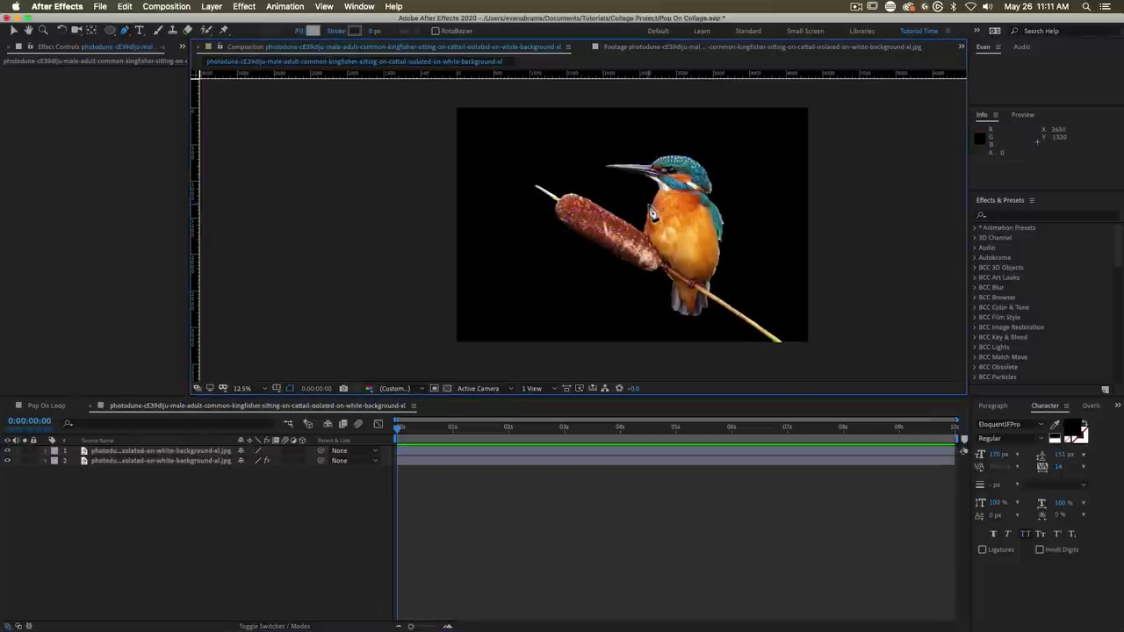
key("v")
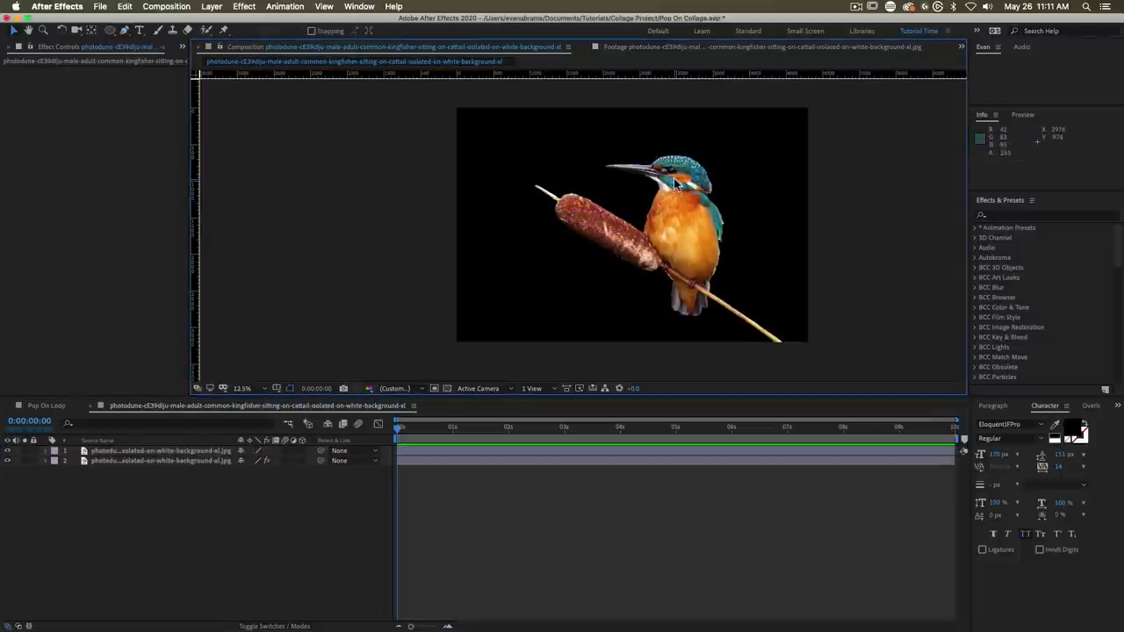
scroll(598, 211, "up", 1)
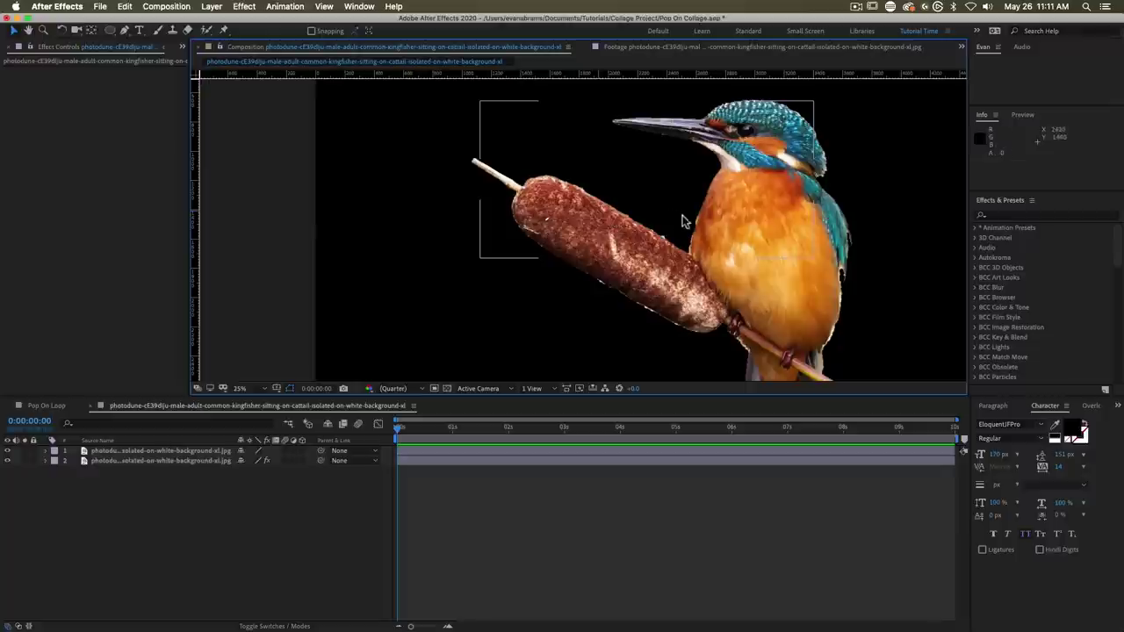
left_click_drag(765, 210, 635, 218)
key("v")
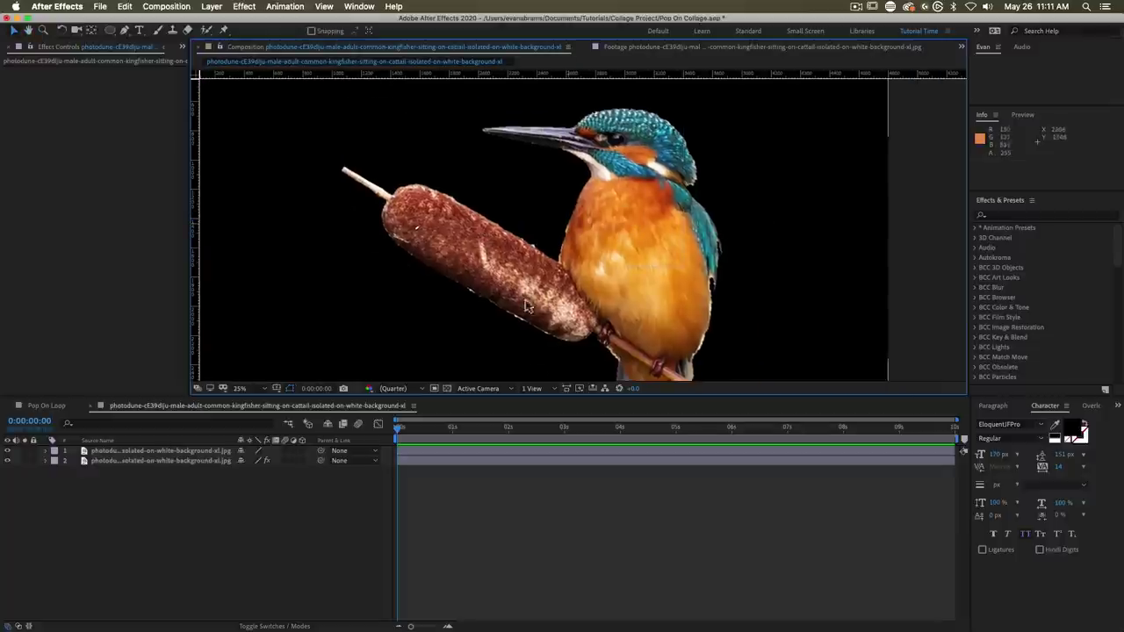
Step: Examine the keyed needles and central stem in the Fir Sprig composition
left_click(530, 450)
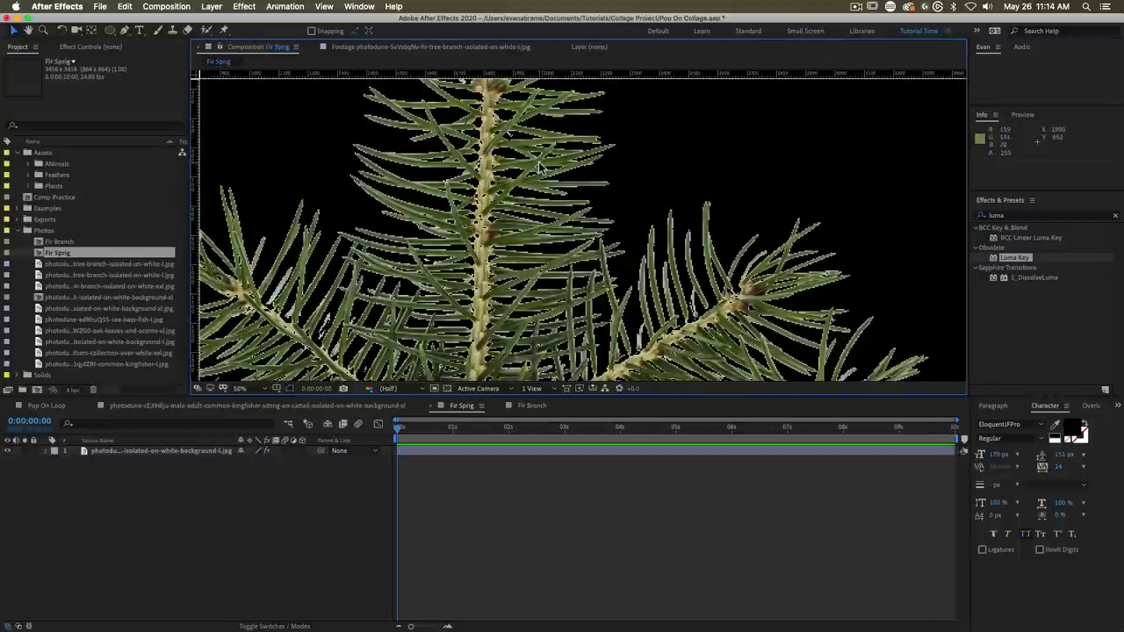
scroll(549, 227, "up", 1)
scroll(481, 228, "up", 1)
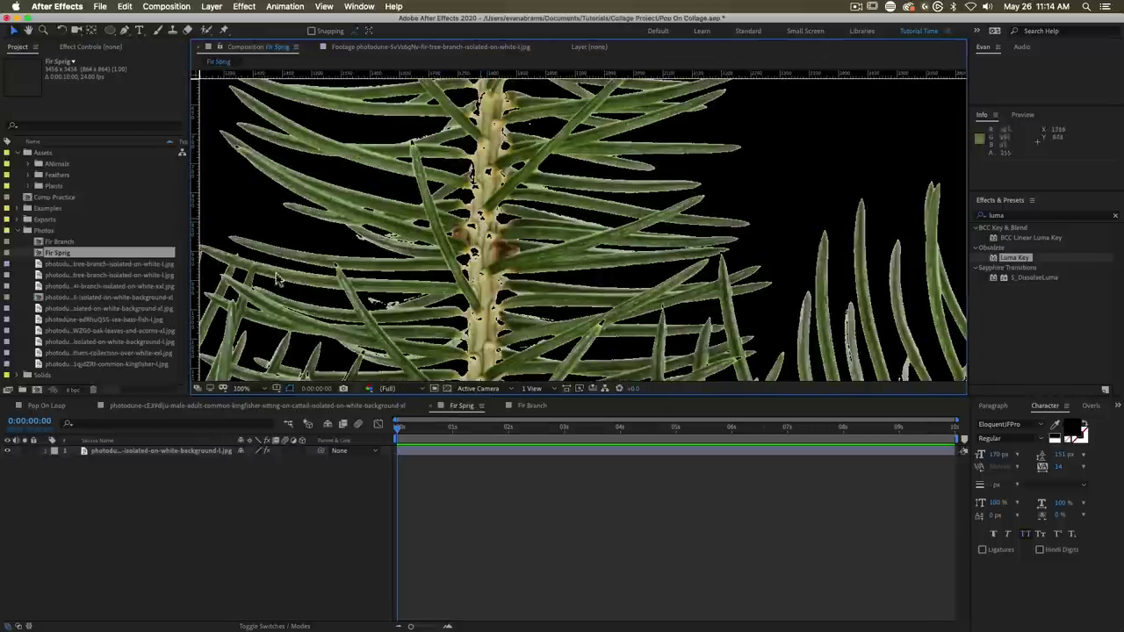
Step: Open the Fir Branch composition and add an adjustment layer above the branch photo
double_click(77, 243)
scroll(569, 159, "up", 1)
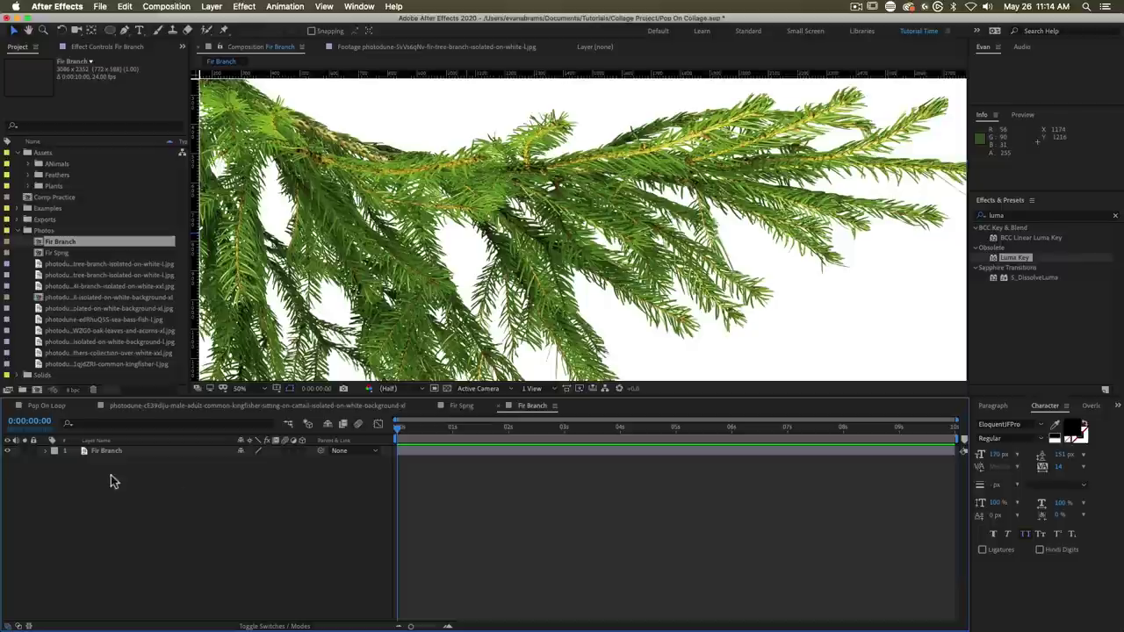
right_click(175, 492)
mouse_move(263, 496)
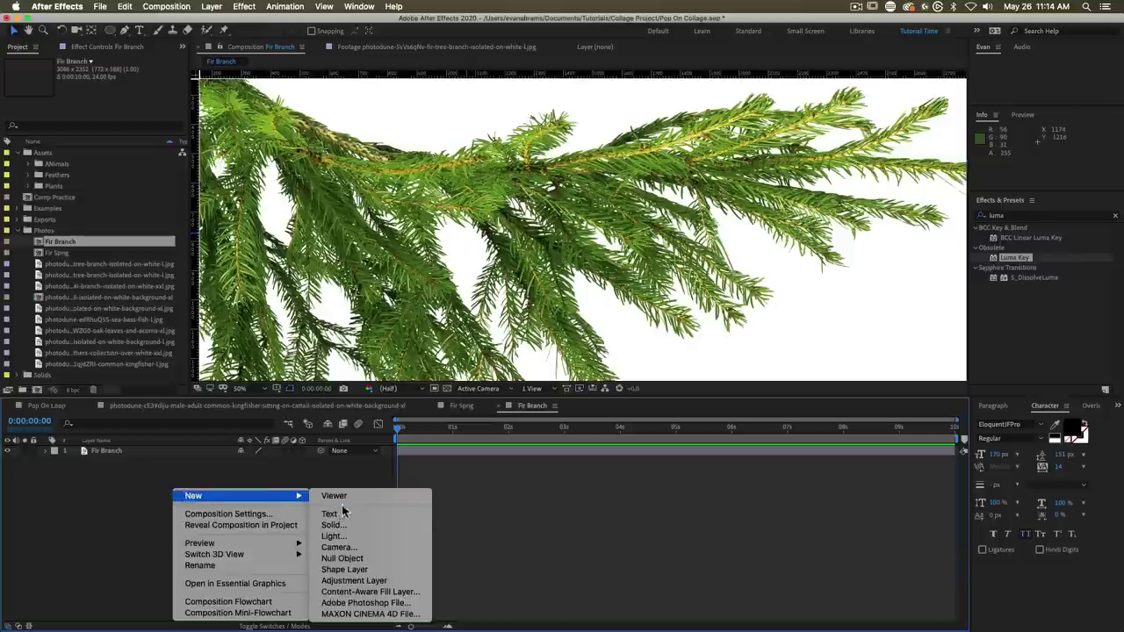
left_click(353, 581)
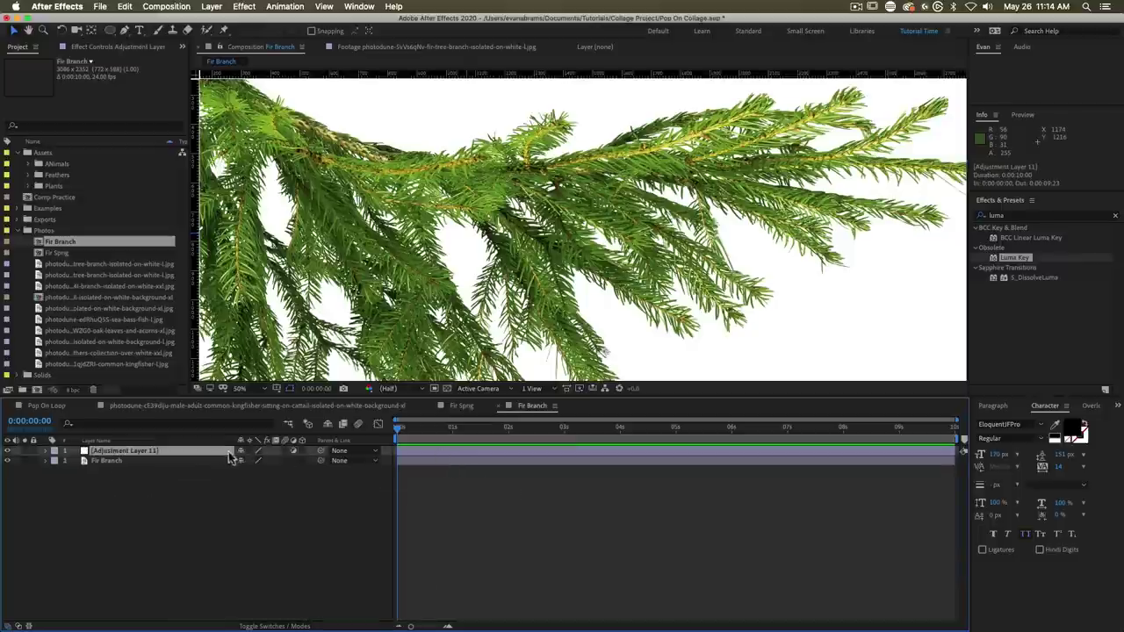
Step: Find the Curves effect and apply it to the adjustment layer
left_click(1008, 217)
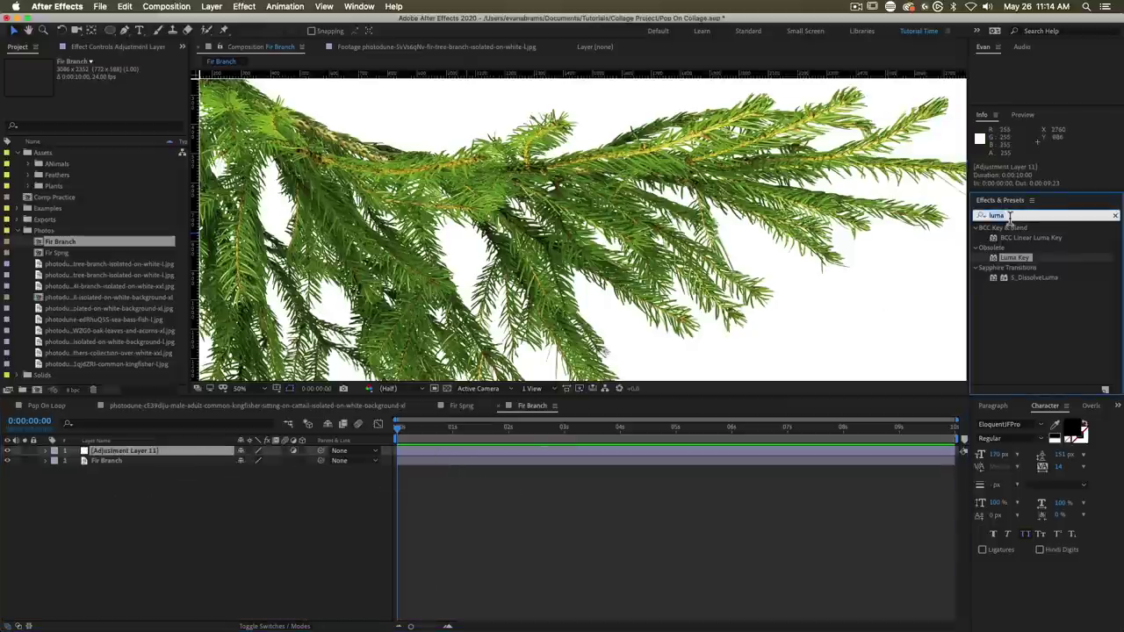
type("curves")
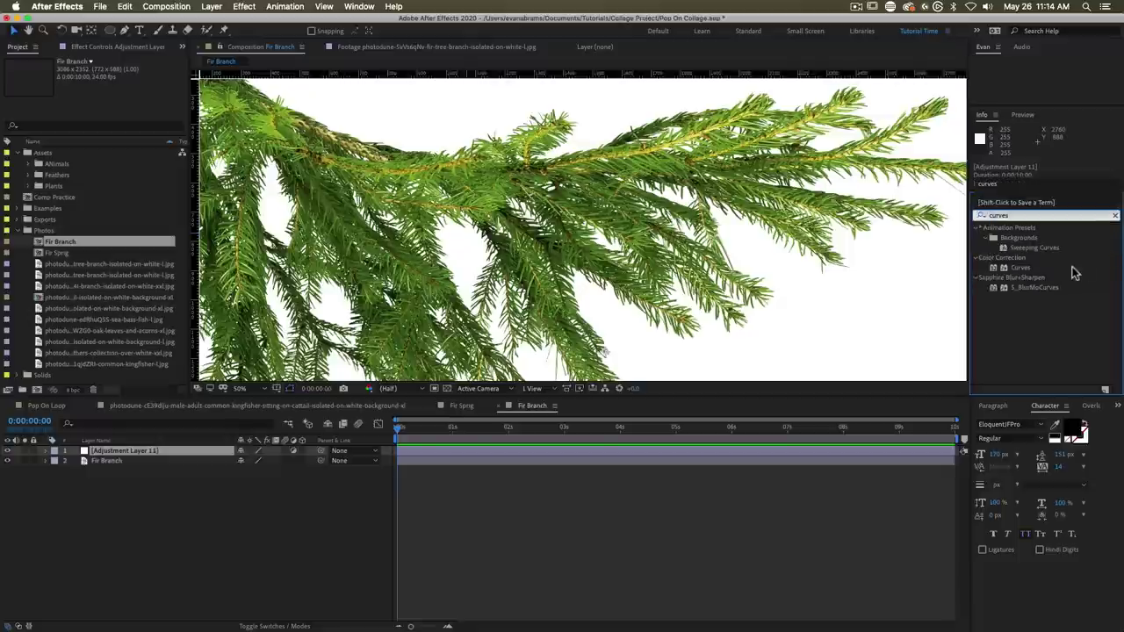
double_click(1023, 268)
Step: Find the Hue/Saturation effect and apply it to the adjustment layer below Curves
left_click(1007, 215)
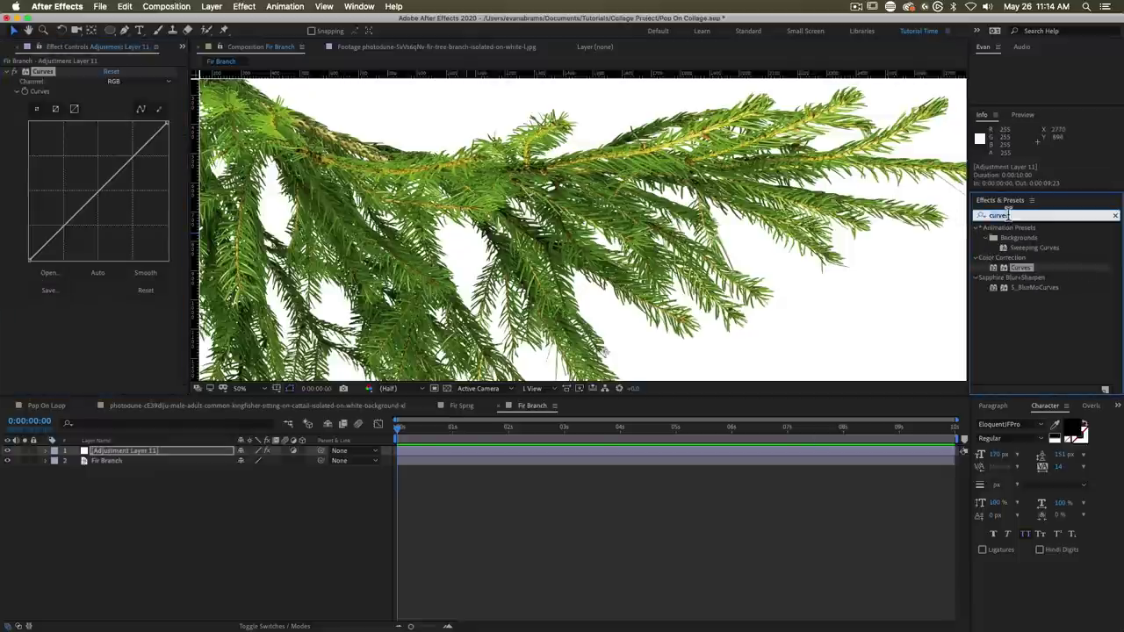
type("hue")
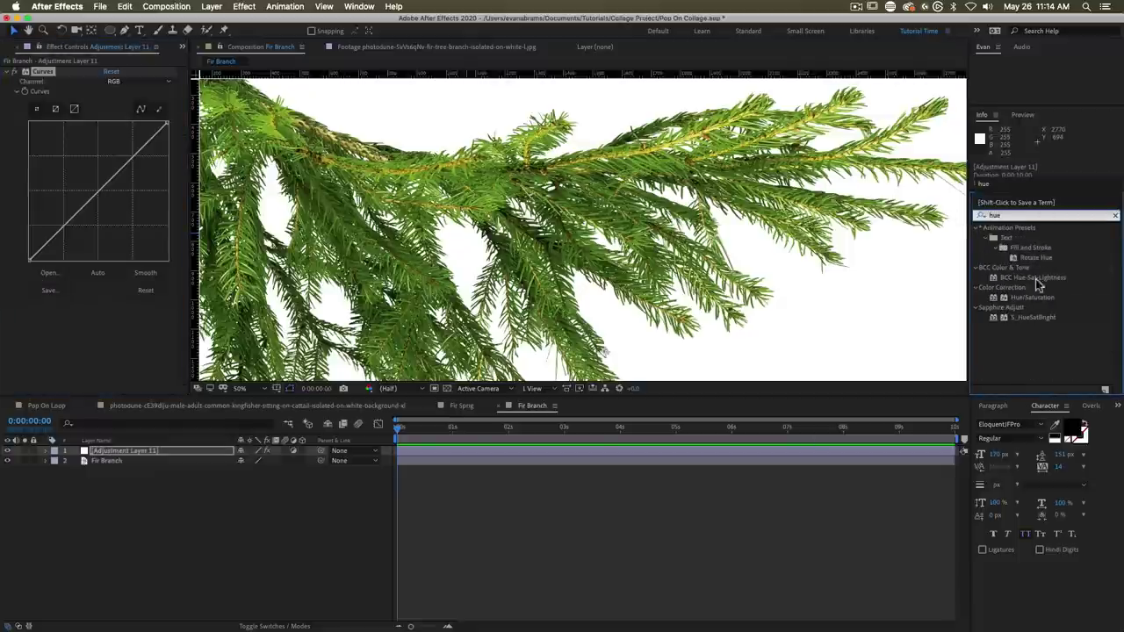
left_click(1035, 299)
left_click_drag(1034, 298, 217, 183)
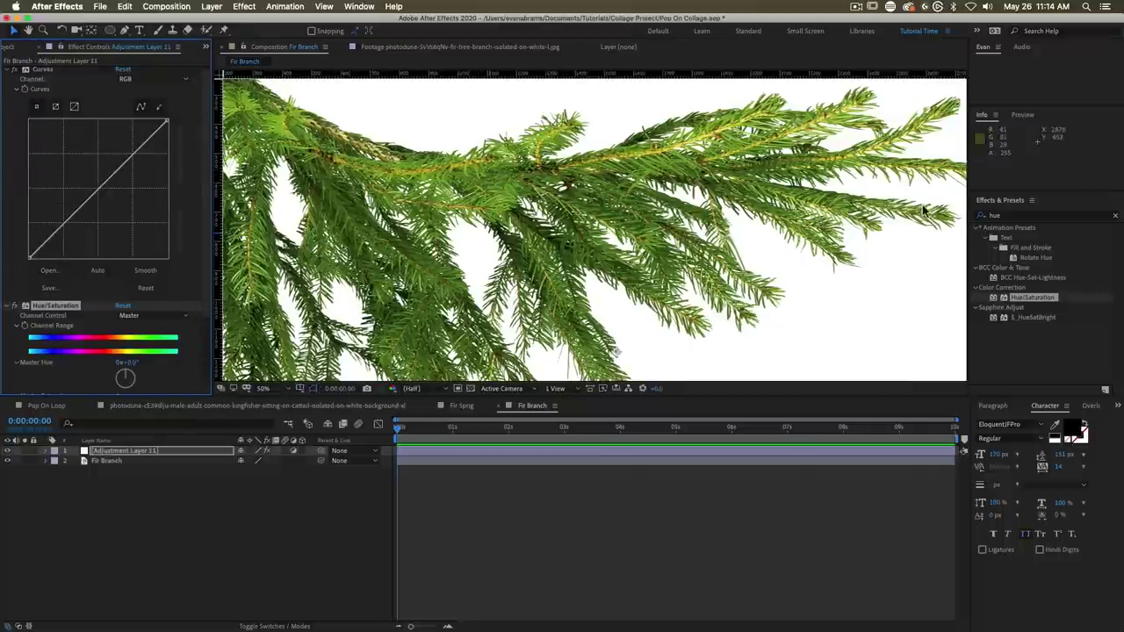
scroll(132, 294, "down", 3)
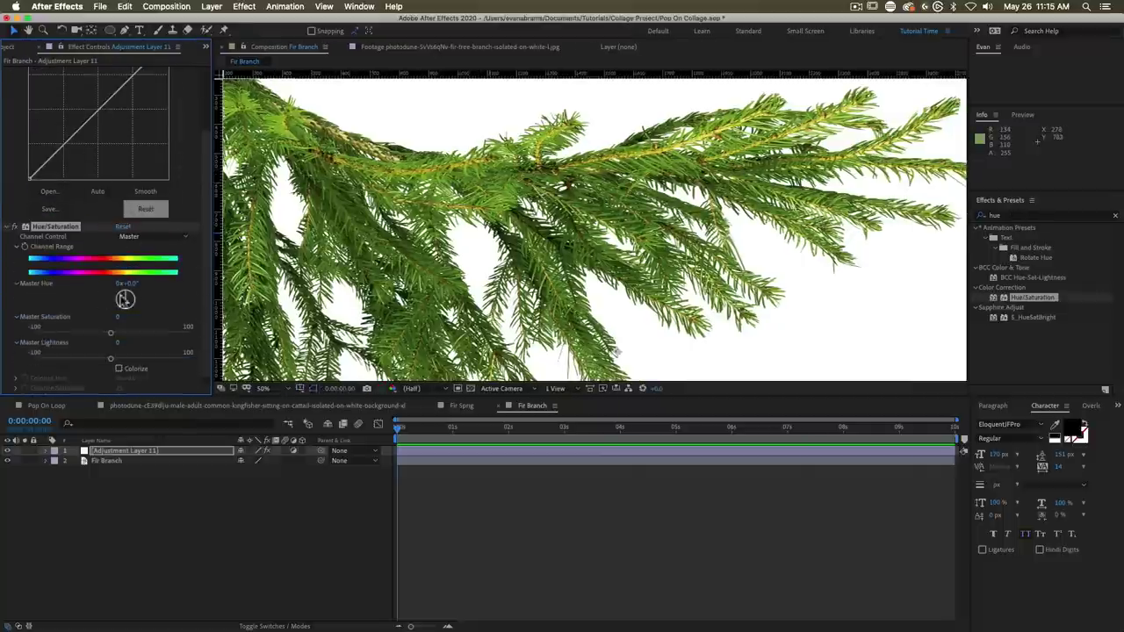
scroll(439, 269, "up", 1)
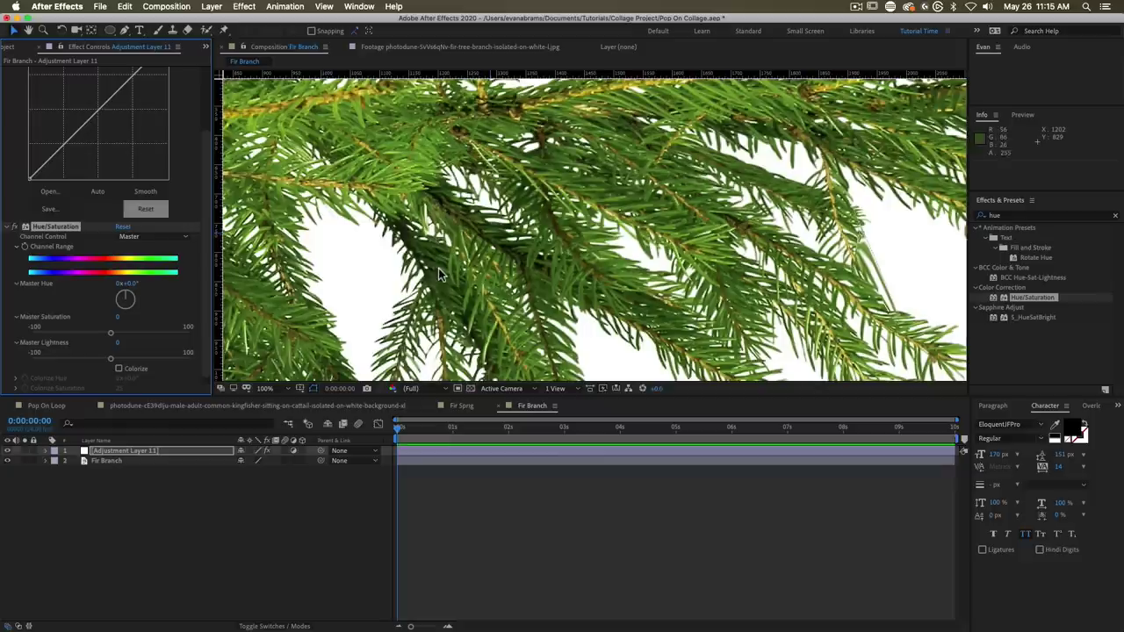
Step: Copy the adjustment layer with Curves and Hue/Saturation from the Fir Branch composition into the Fir Sprig composition
scroll(439, 268, "down", 2)
scroll(450, 267, "up", 1)
scroll(449, 267, "down", 1)
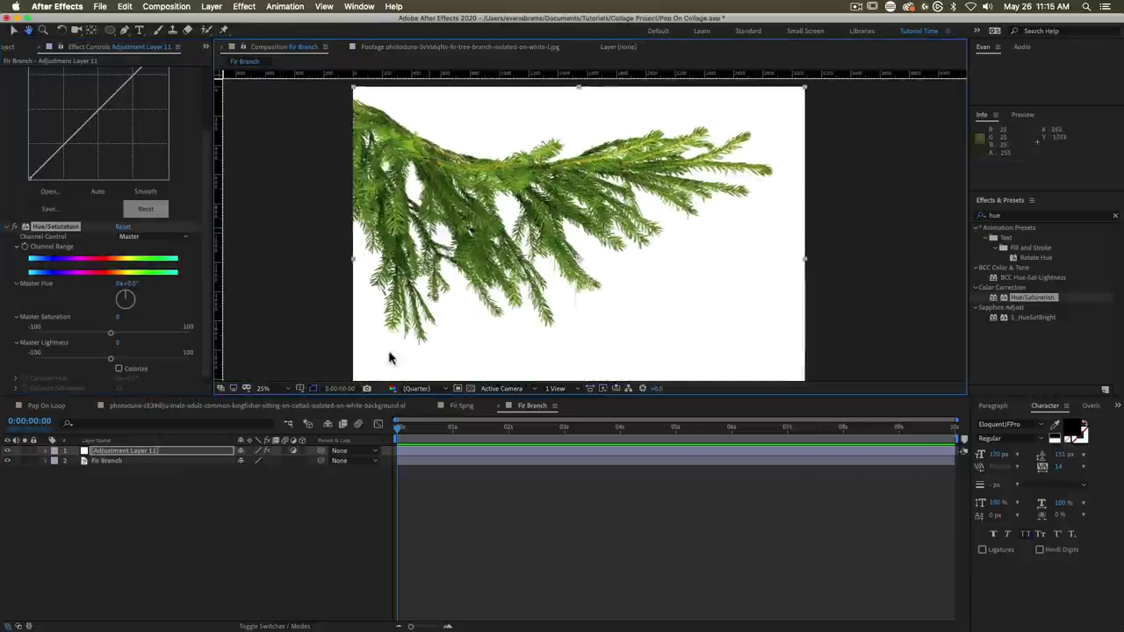
left_click(461, 406)
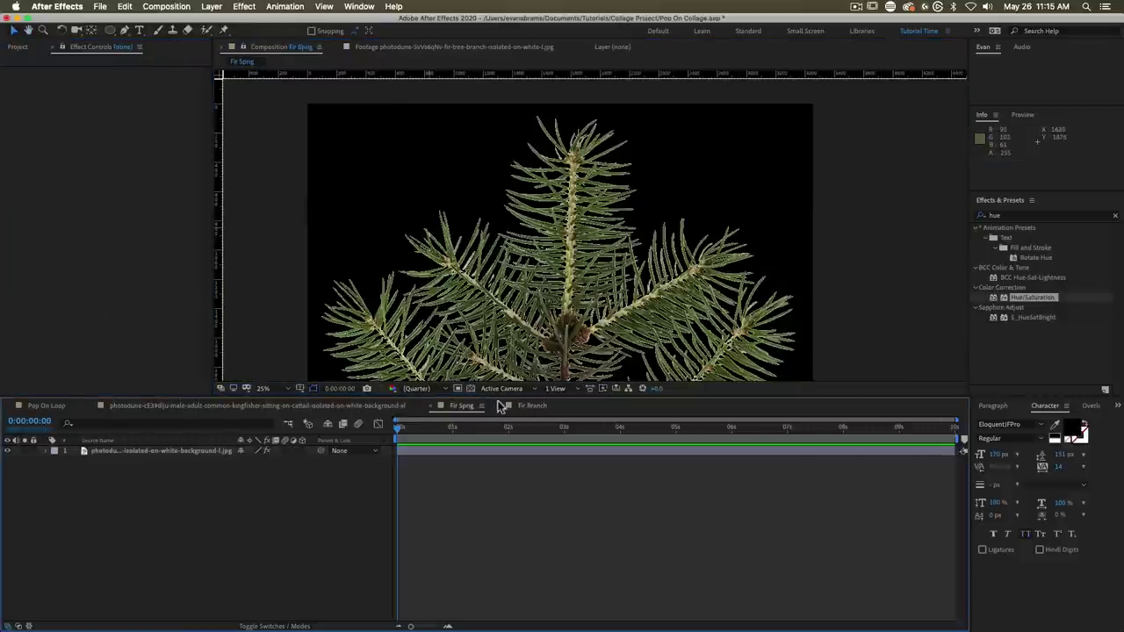
left_click(531, 406)
left_click(465, 407)
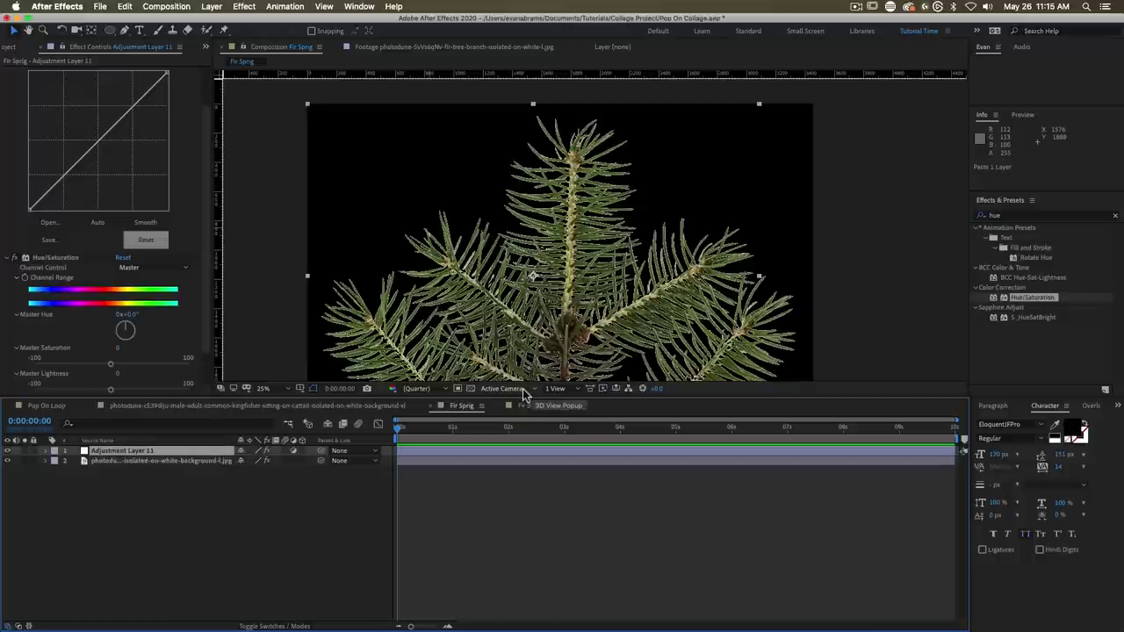
Step: Show the Lumetri Scopes and display only the Vectorscope YUV, without the RGB waveform
left_click(360, 7)
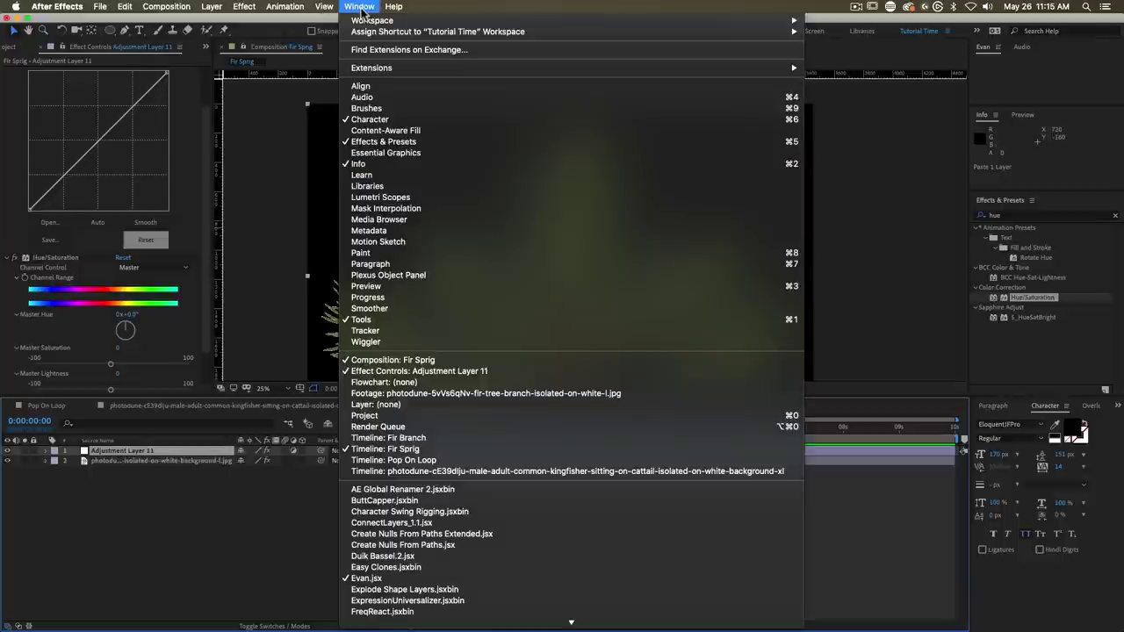
left_click(365, 200)
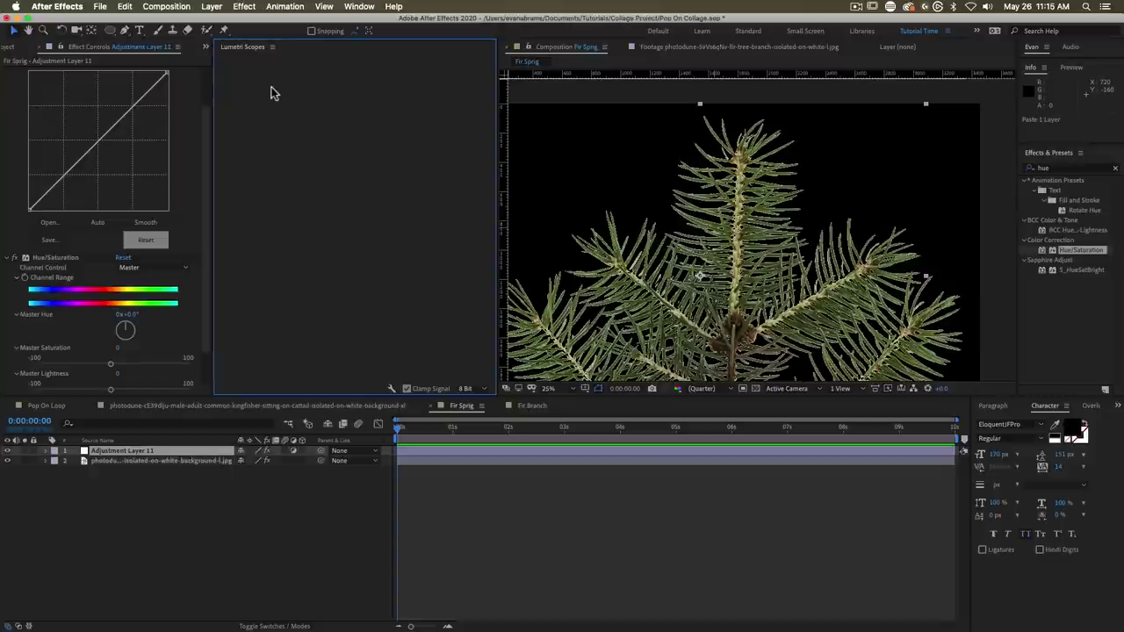
scroll(725, 281, "down", 2)
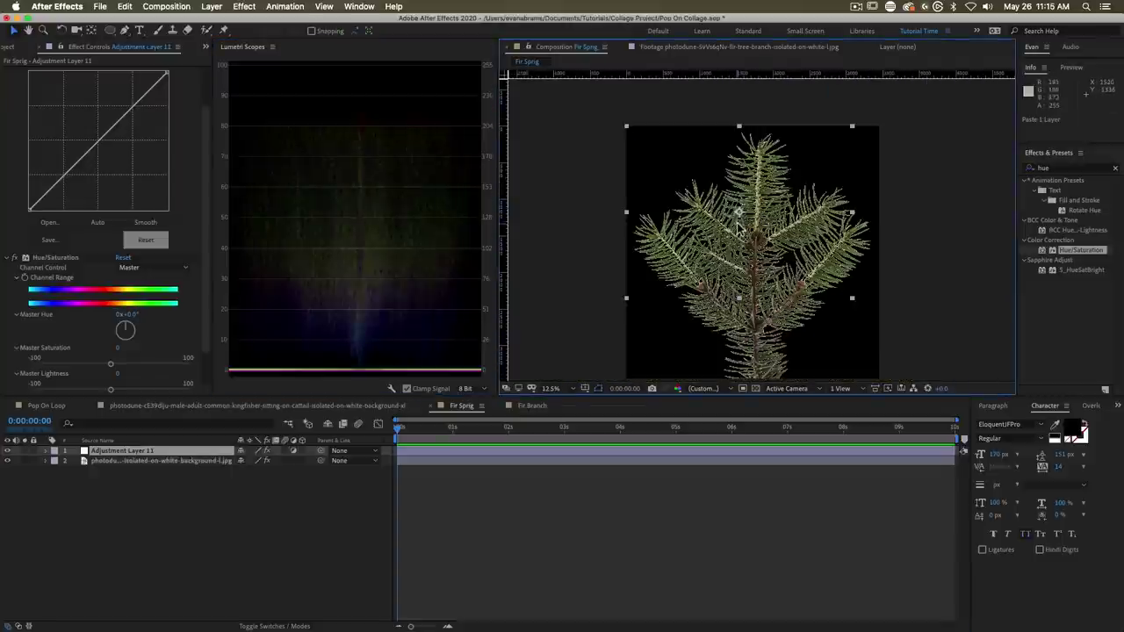
right_click(333, 170)
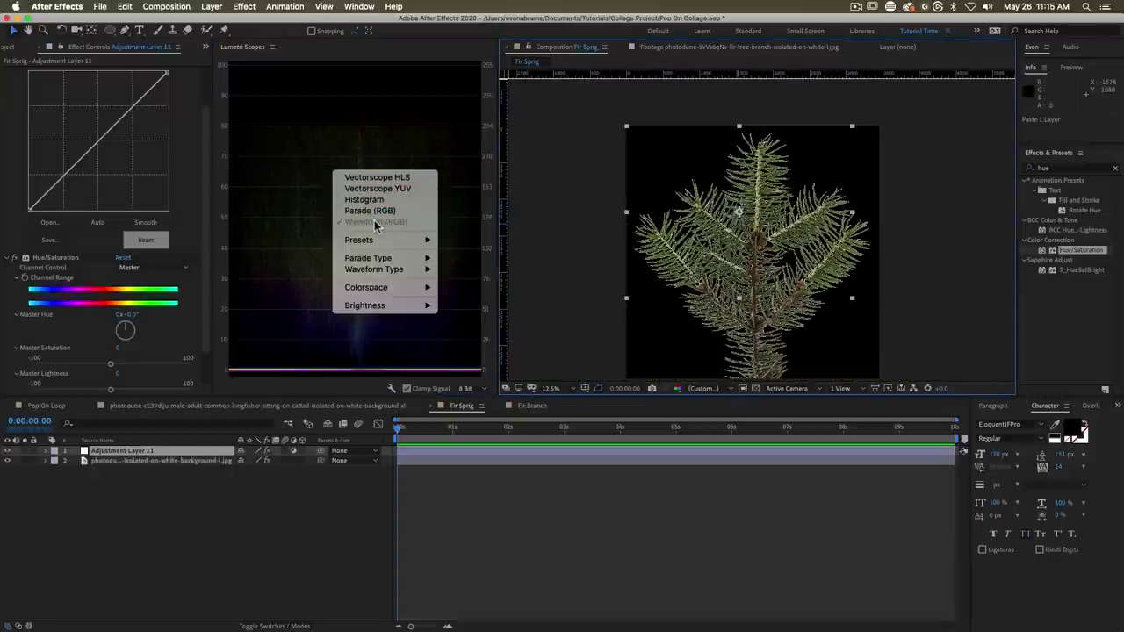
left_click(379, 189)
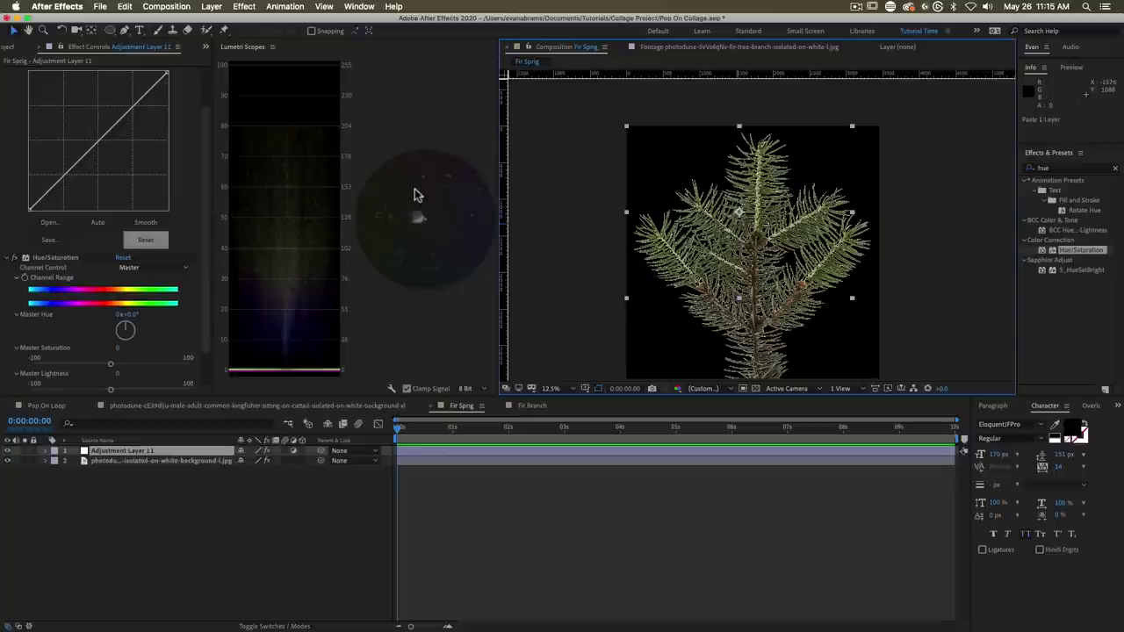
right_click(265, 181)
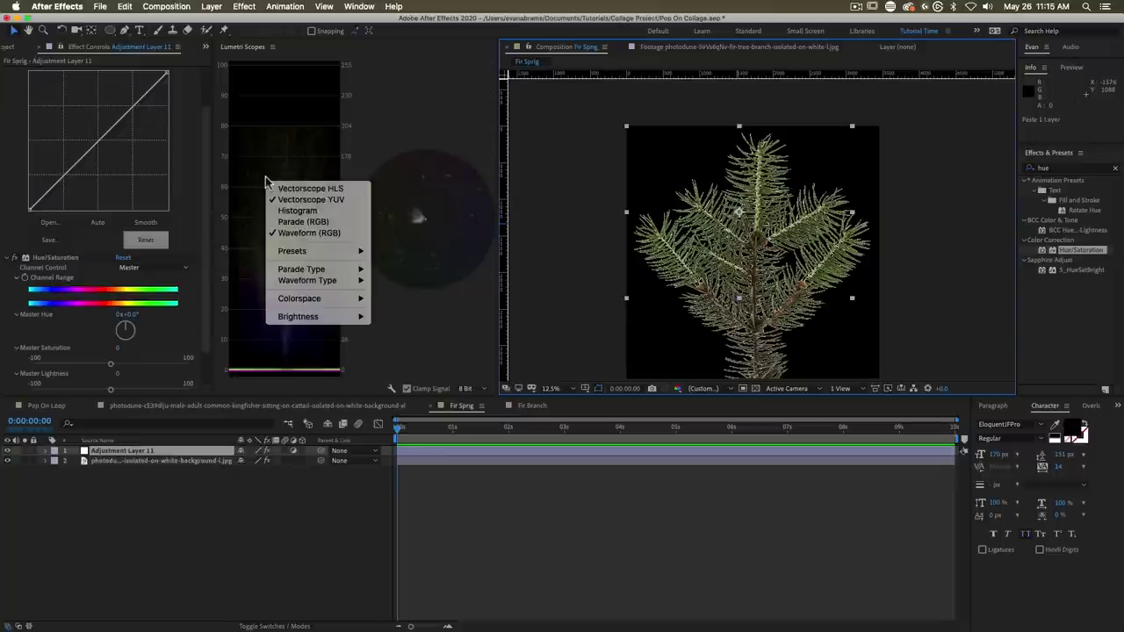
left_click(311, 233)
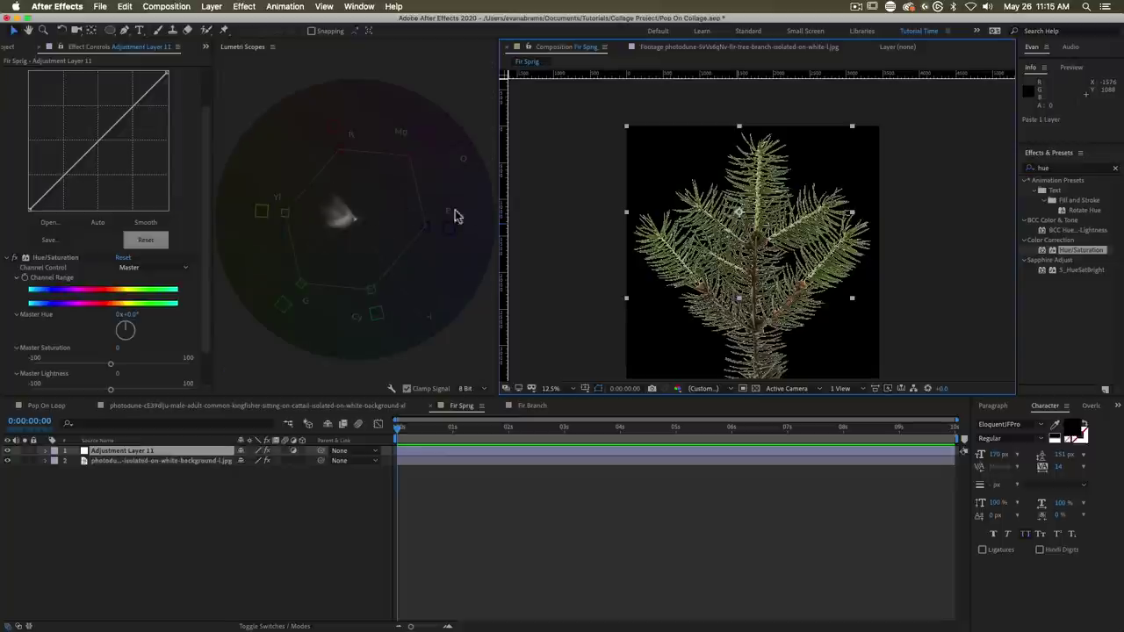
Step: Examine the fir sprig's needles and stem against the colour distribution on the vectorscope
scroll(787, 293, "up", 4)
scroll(751, 279, "down", 2)
scroll(711, 267, "up", 3)
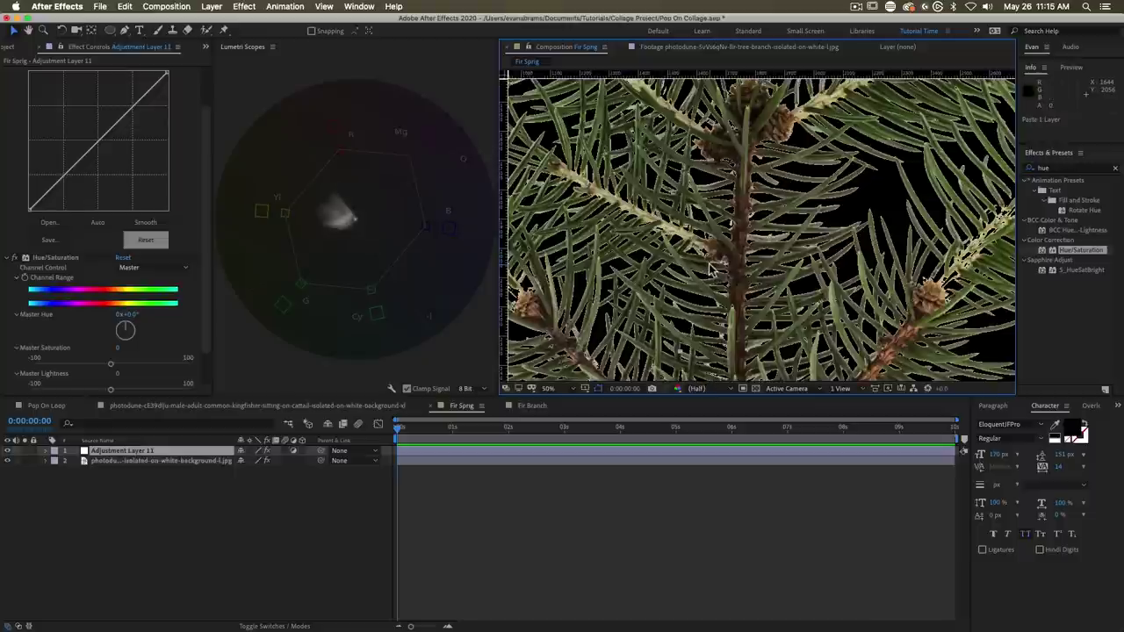
scroll(708, 264, "down", 2)
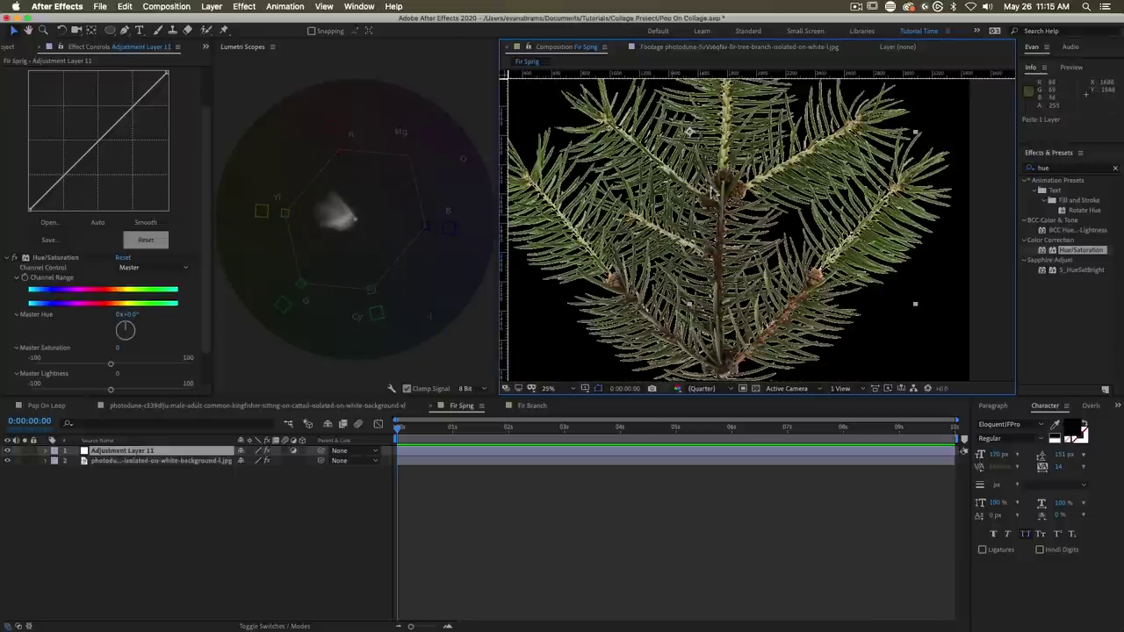
left_click_drag(713, 191, 738, 221)
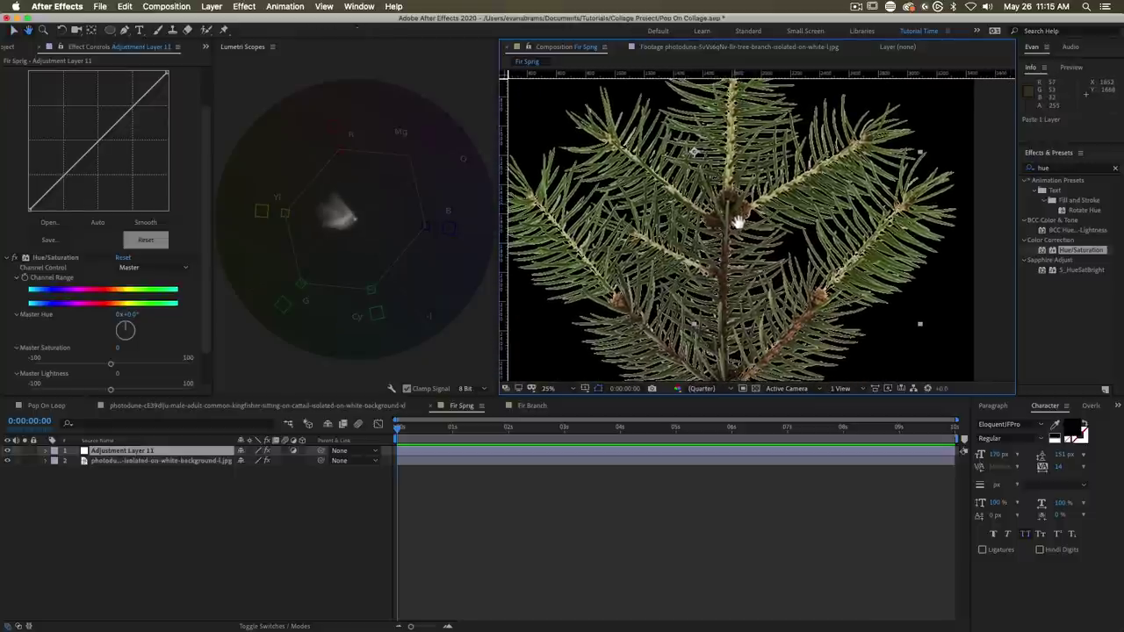
scroll(738, 221, "up", 2)
scroll(714, 232, "down", 1)
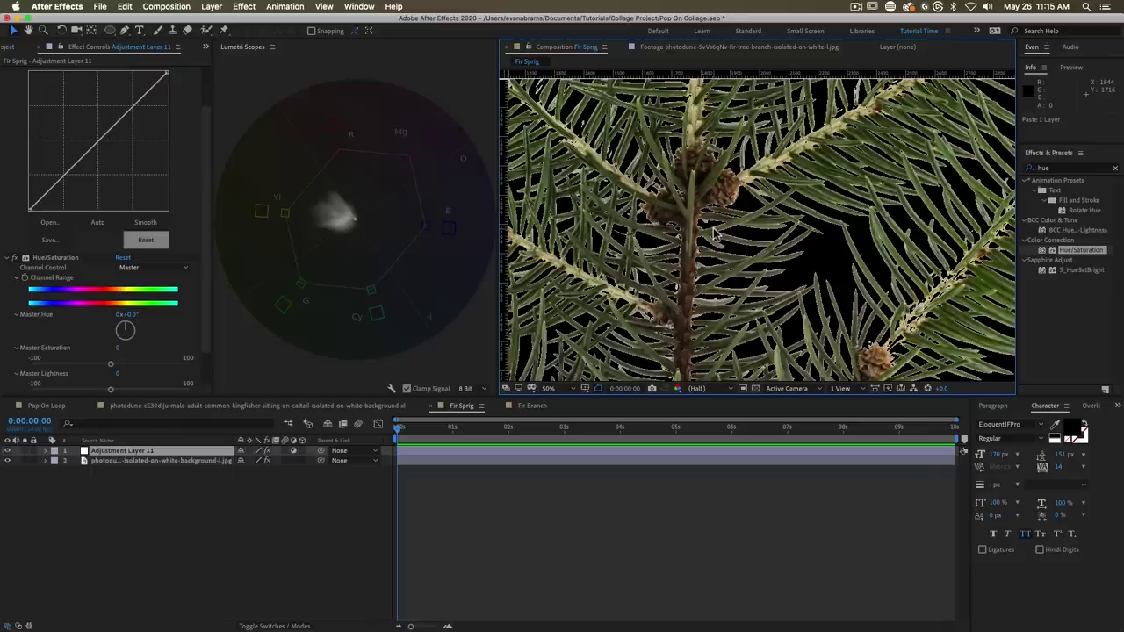
scroll(713, 233, "down", 1)
scroll(654, 339, "down", 1)
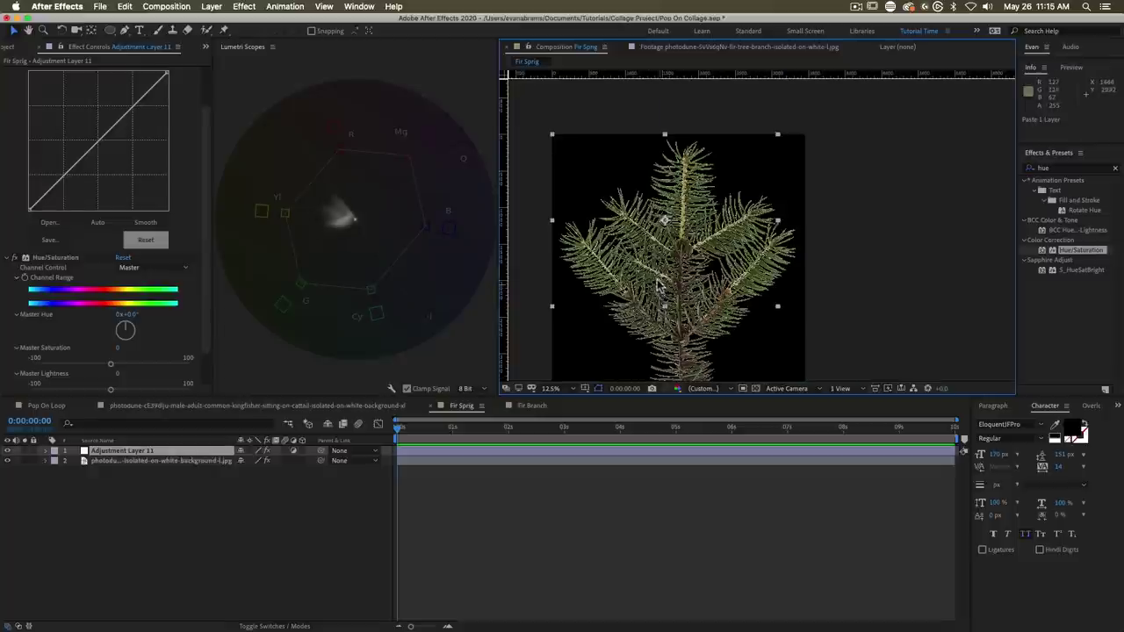
left_click_drag(657, 281, 709, 254)
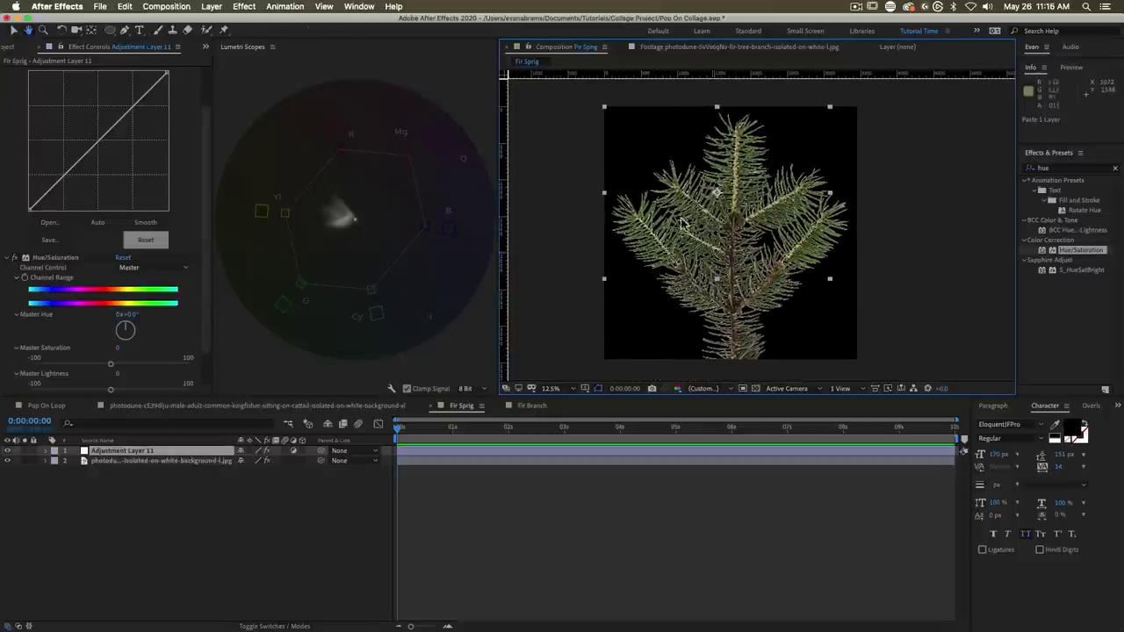
key("v")
Step: Compare the vectorscope traces of the Fir Branch and Fir Sprig compositions
left_click(527, 405)
left_click(552, 426)
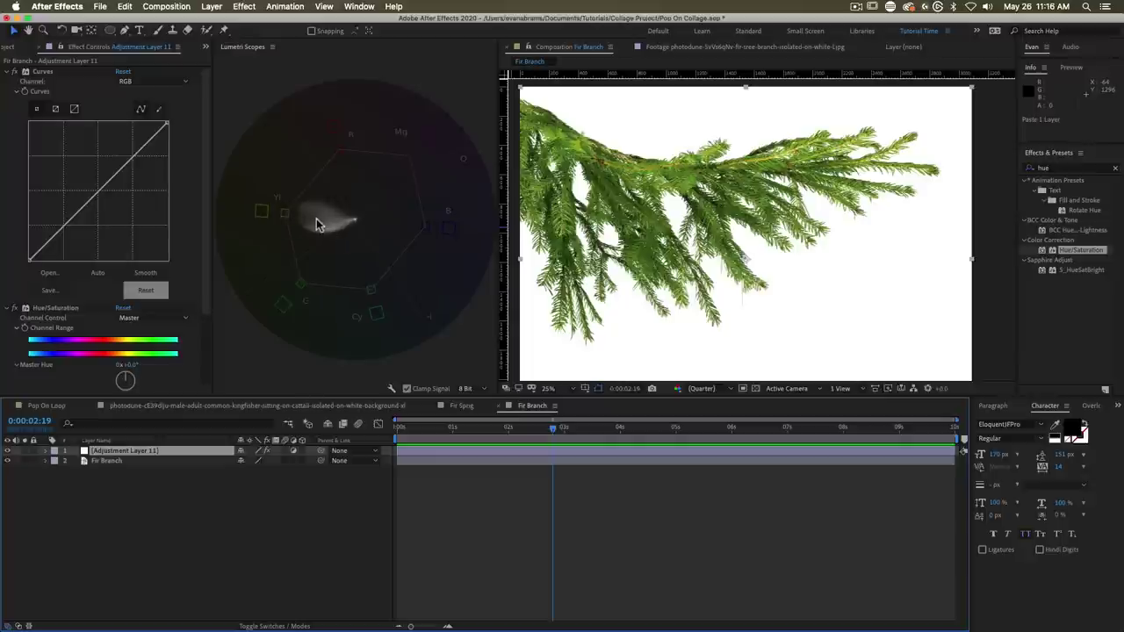
left_click(460, 407)
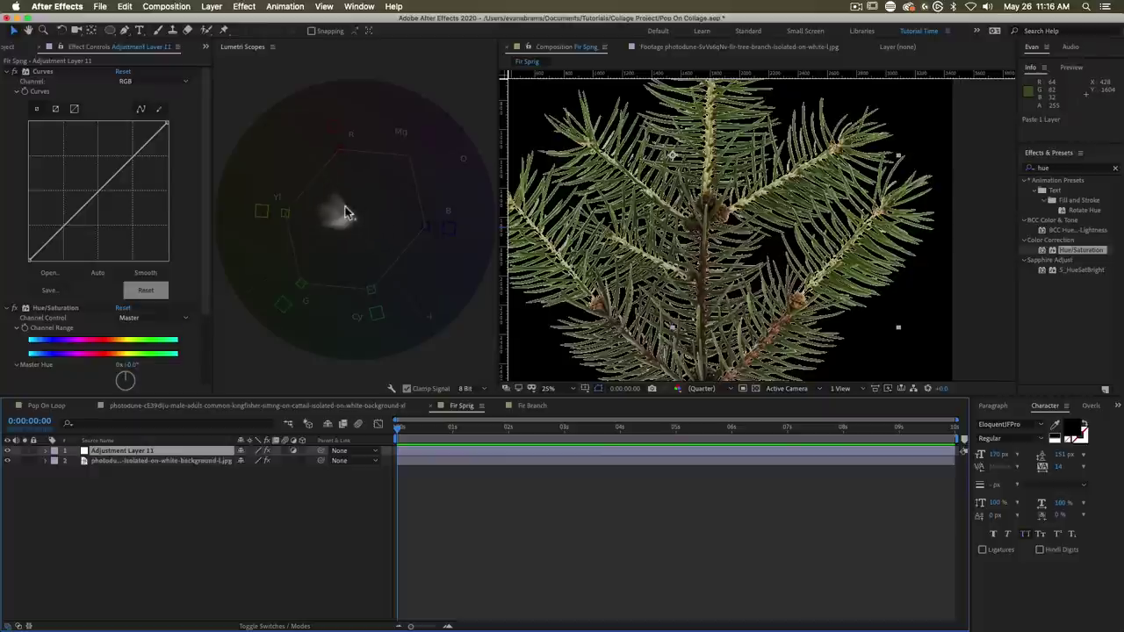
left_click(531, 406)
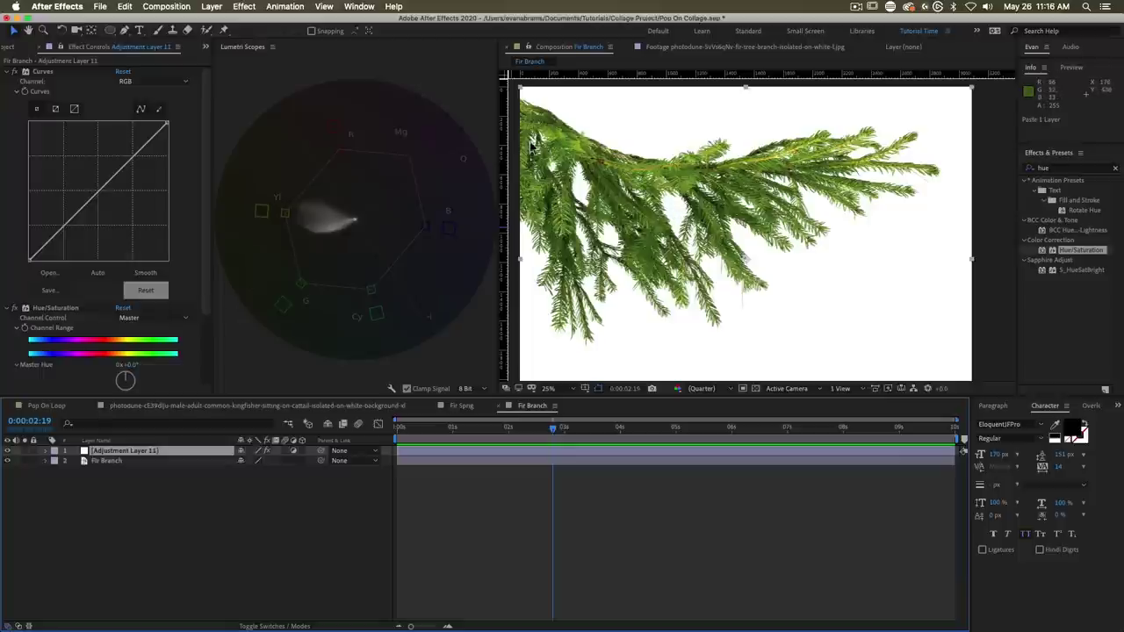
left_click(463, 405)
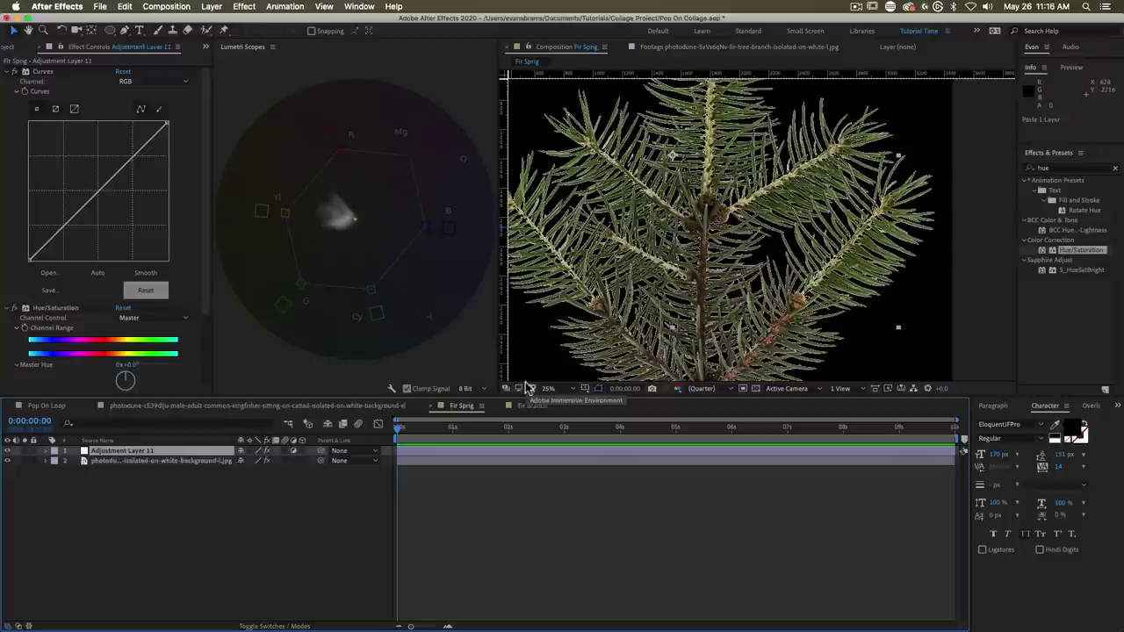
Step: Set the fir sprig adjustment layer's Master Saturation to 31 and compare it with the Fir Branch composition
scroll(202, 314, "down", 4)
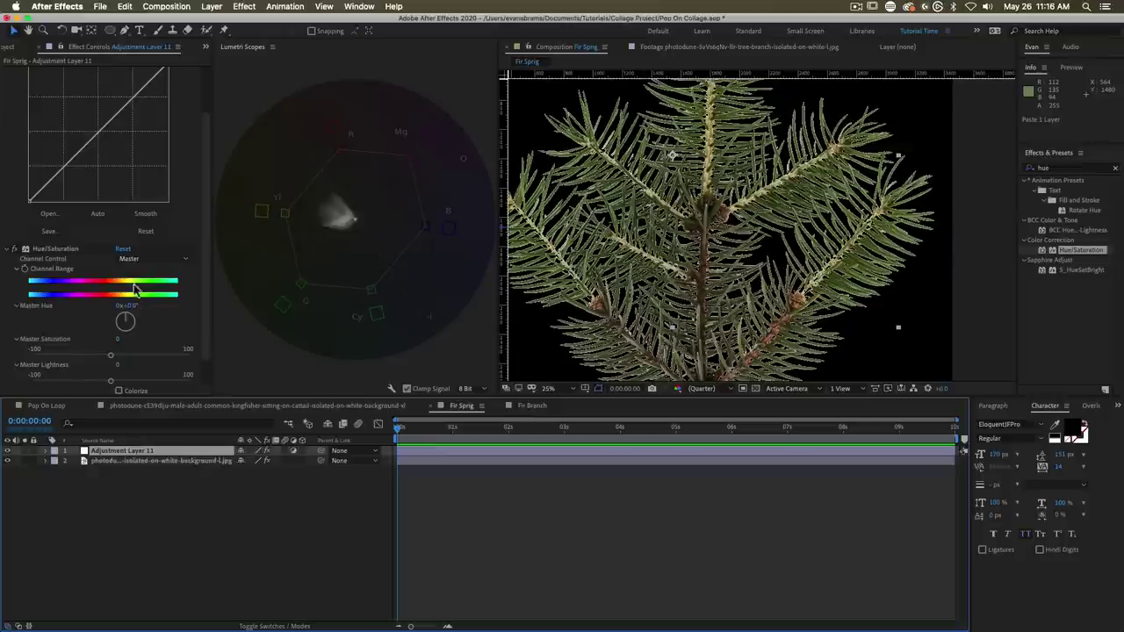
left_click_drag(110, 358, 136, 359)
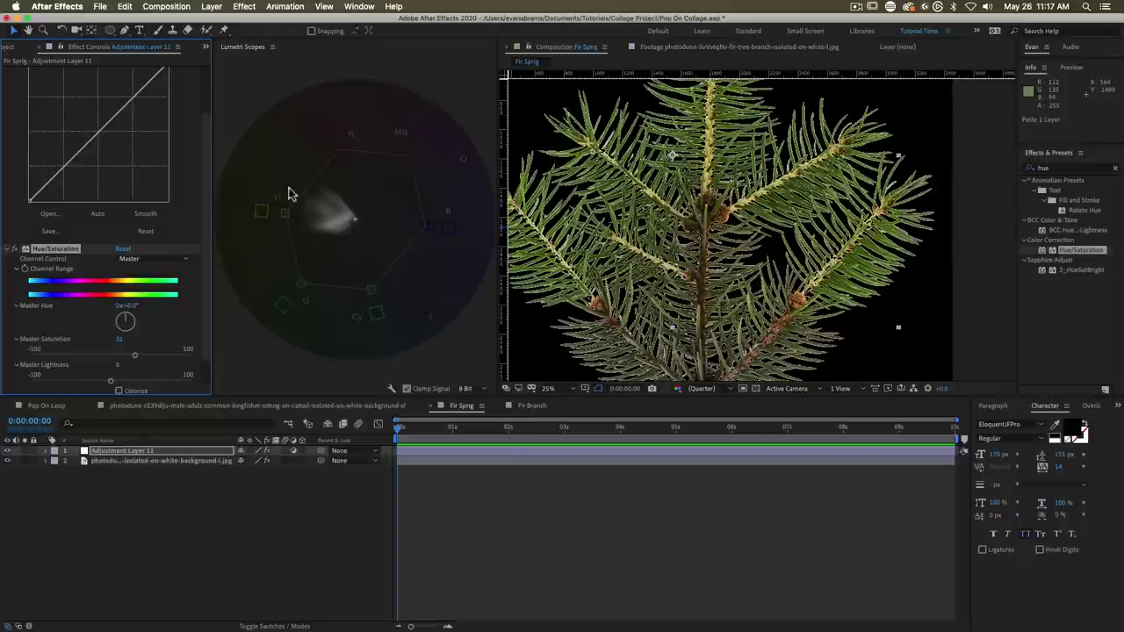
left_click(530, 406)
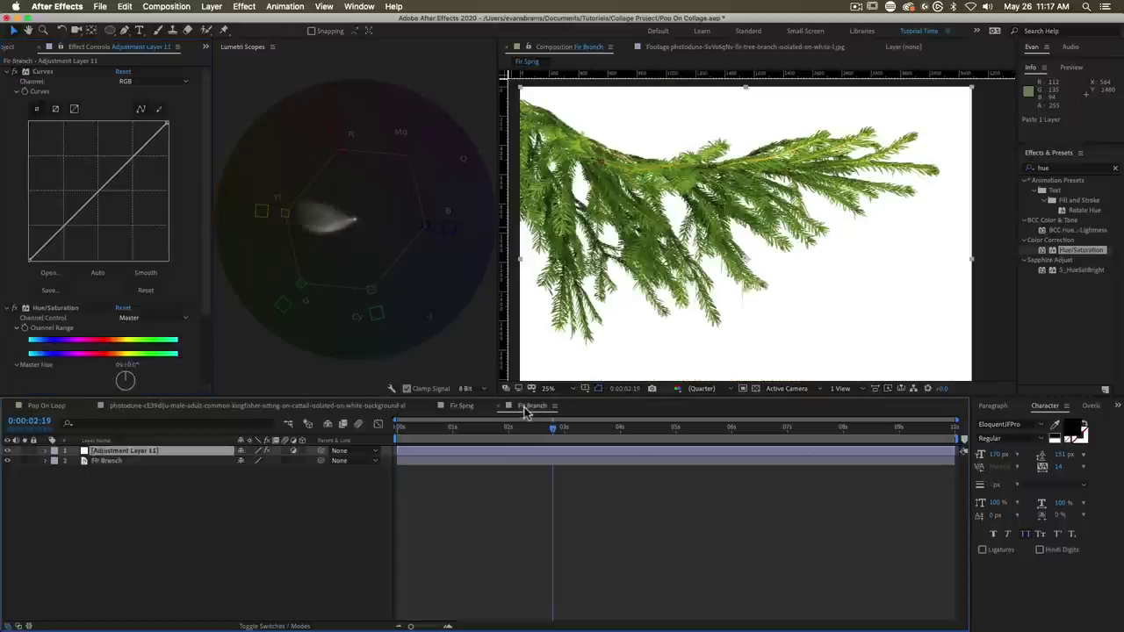
left_click(470, 408)
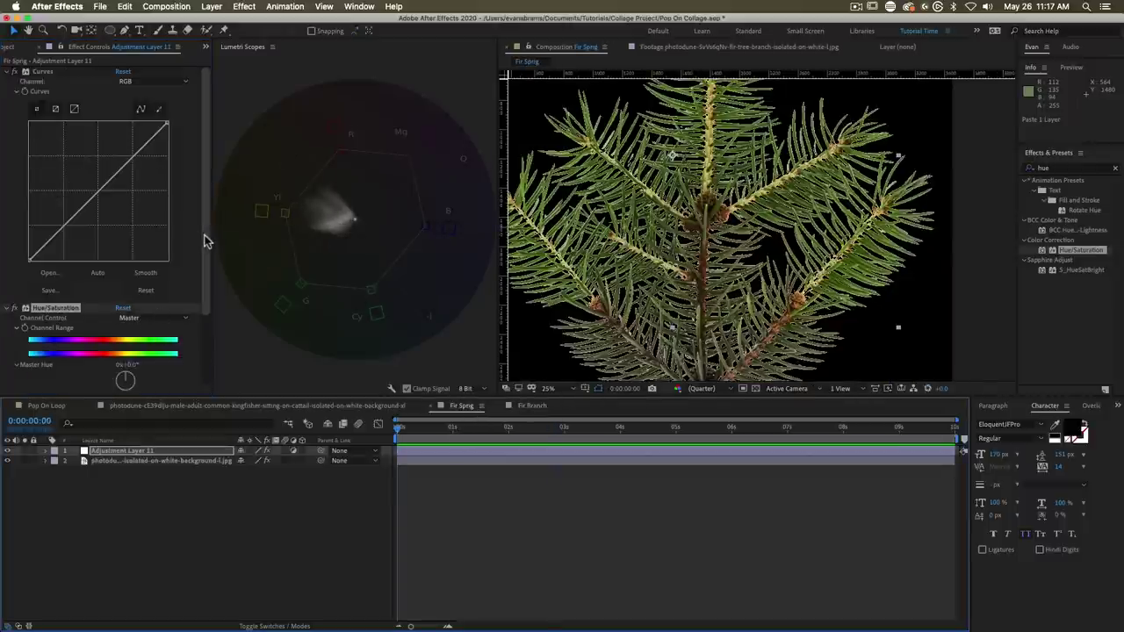
Step: Shift the Master Hue of the fir sprig's Hue/Saturation effect to +13°
scroll(204, 254, "down", 2)
scroll(203, 259, "down", 2)
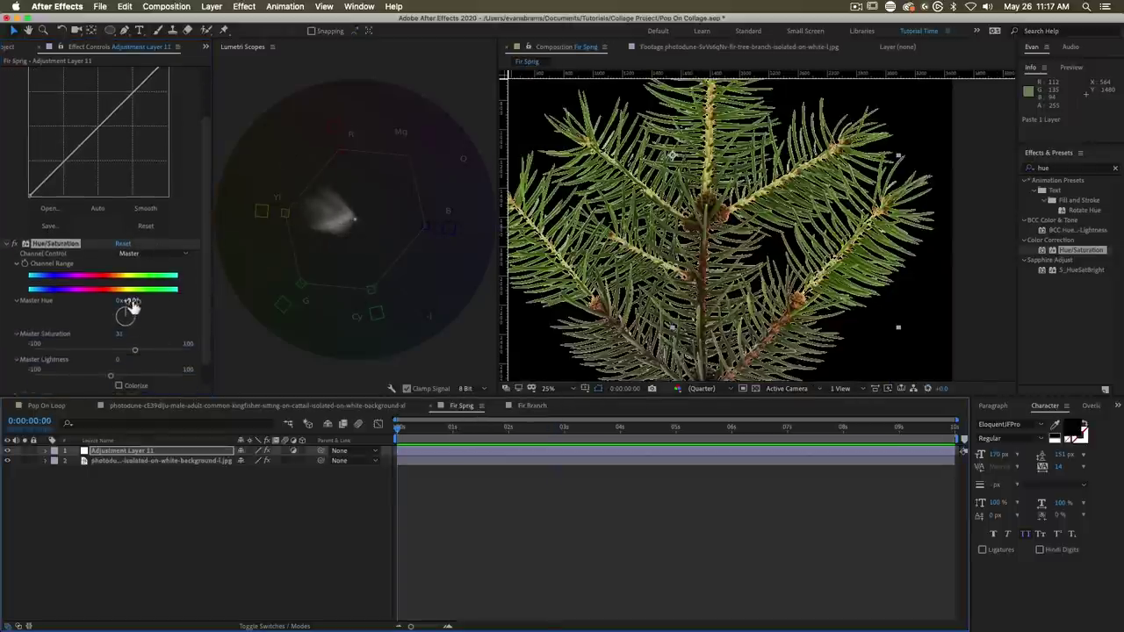
left_click_drag(132, 303, 139, 302)
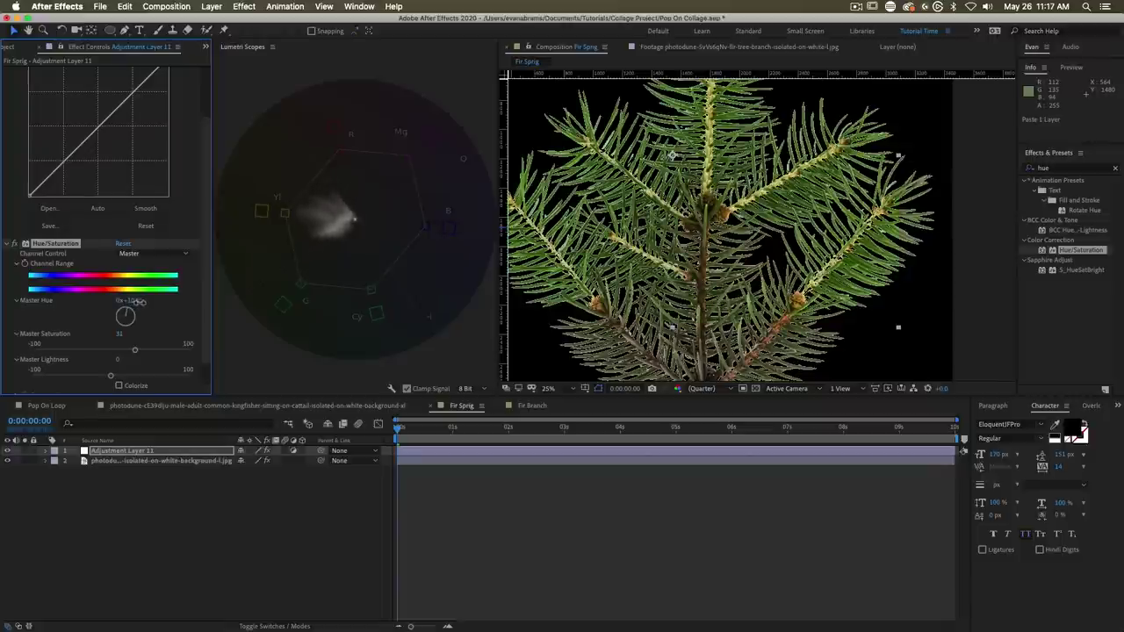
mouse_move(138, 302)
left_mouse_down()
mouse_move(206, 281)
mouse_move(140, 304)
left_mouse_up()
Step: Reposition the adjustment layer lower over the fir sprig so it covers more of the needles
scroll(725, 303, "down", 1)
left_click_drag(736, 205, 744, 237)
left_click(195, 451)
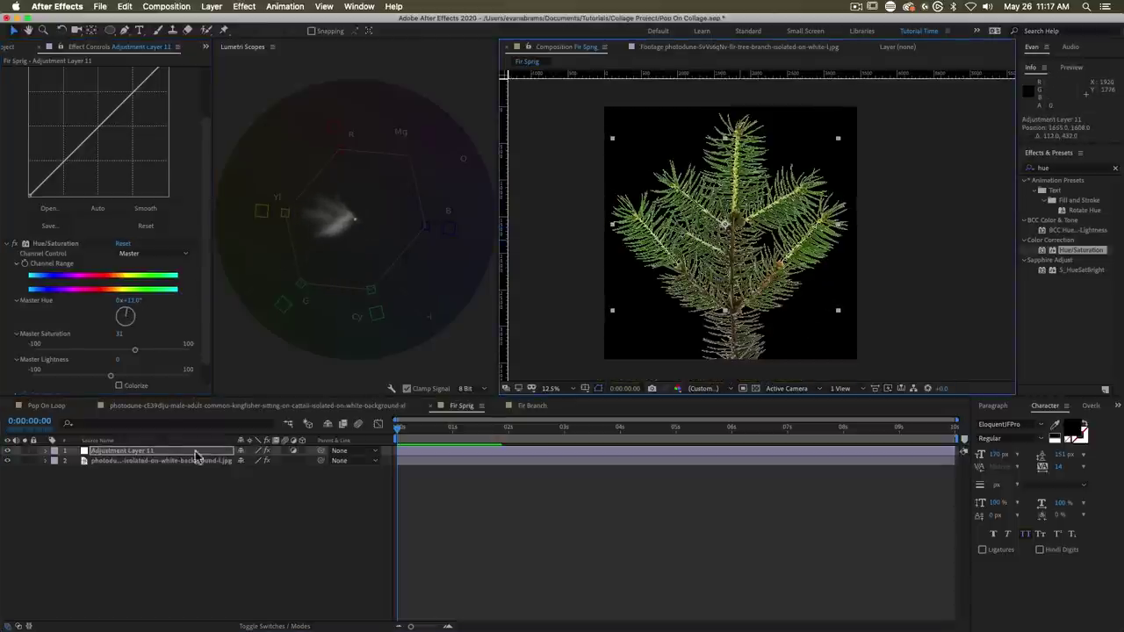
right_click(157, 452)
left_click(132, 453)
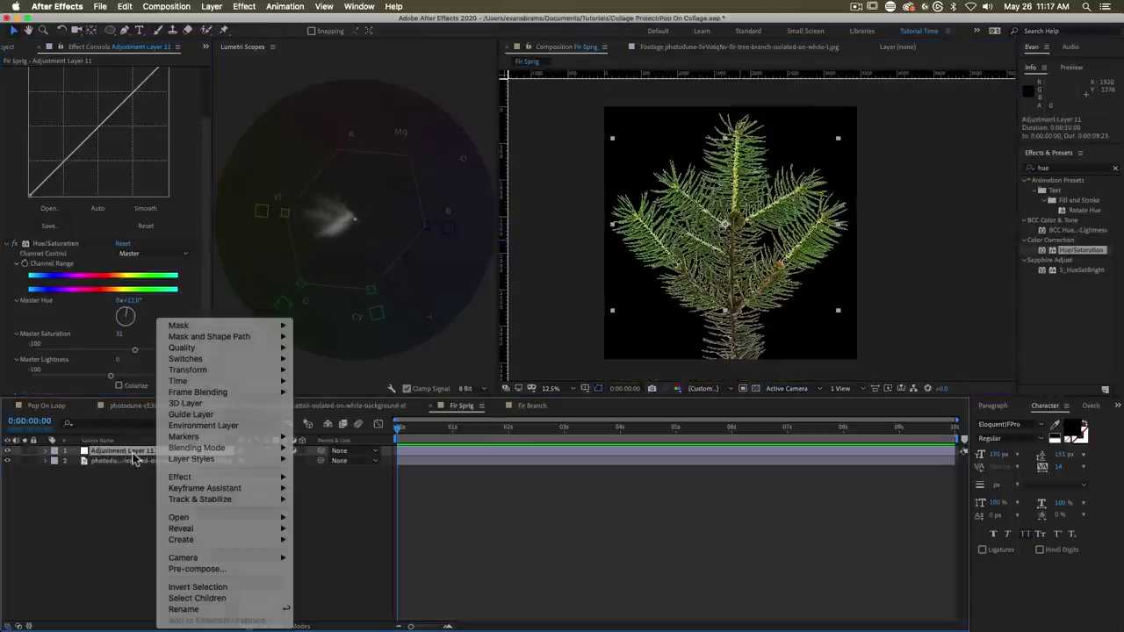
left_click(856, 316)
key("period")
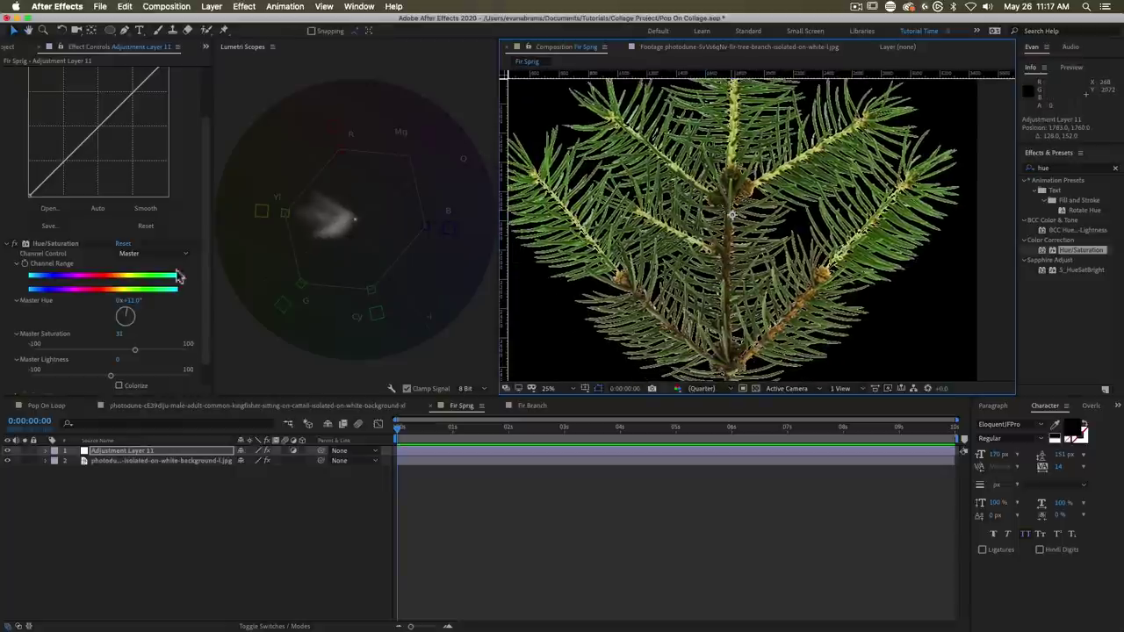
Step: Fine-tune the fir sprig's Master Hue and compare the colour with the Fir Branch composition
left_click(178, 277)
key("super+z")
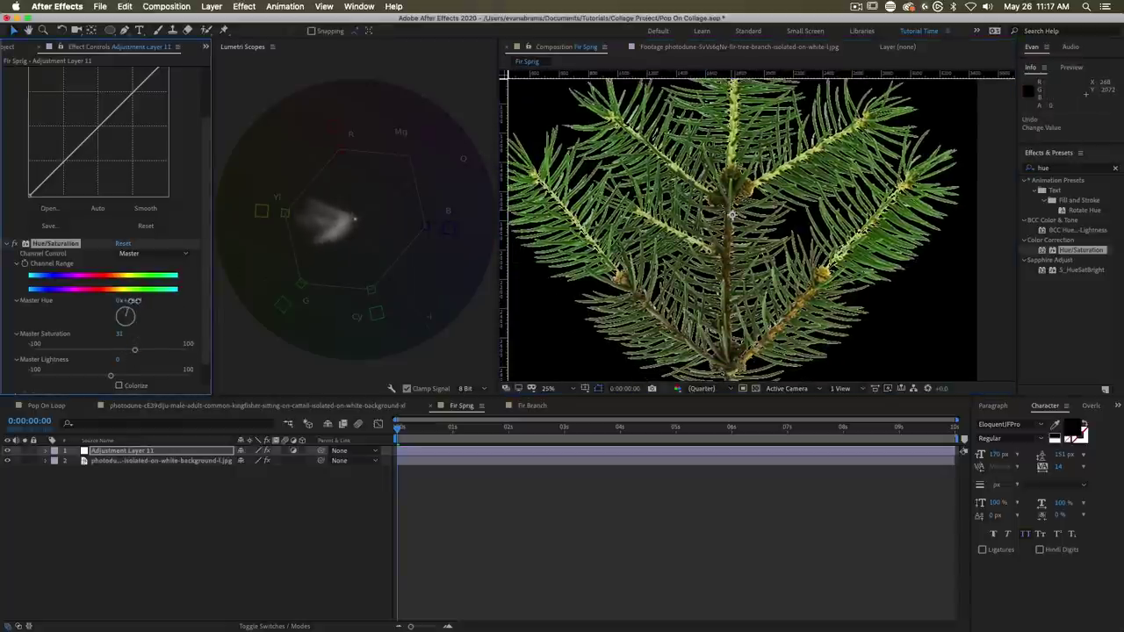
left_click_drag(134, 301, 133, 301)
left_click(531, 405)
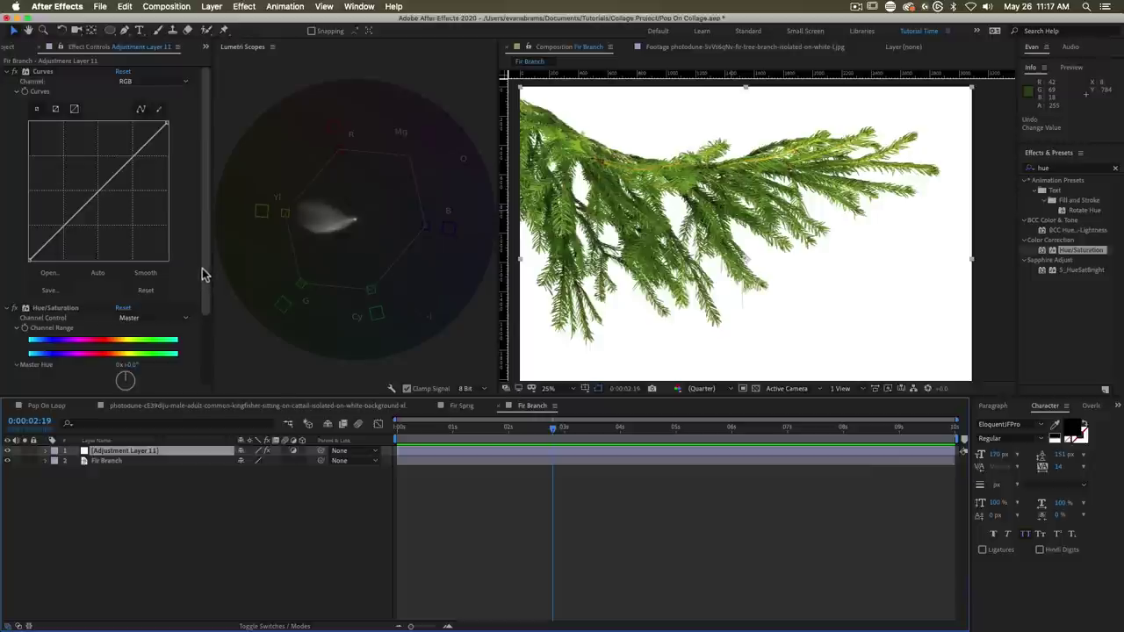
left_click(159, 108)
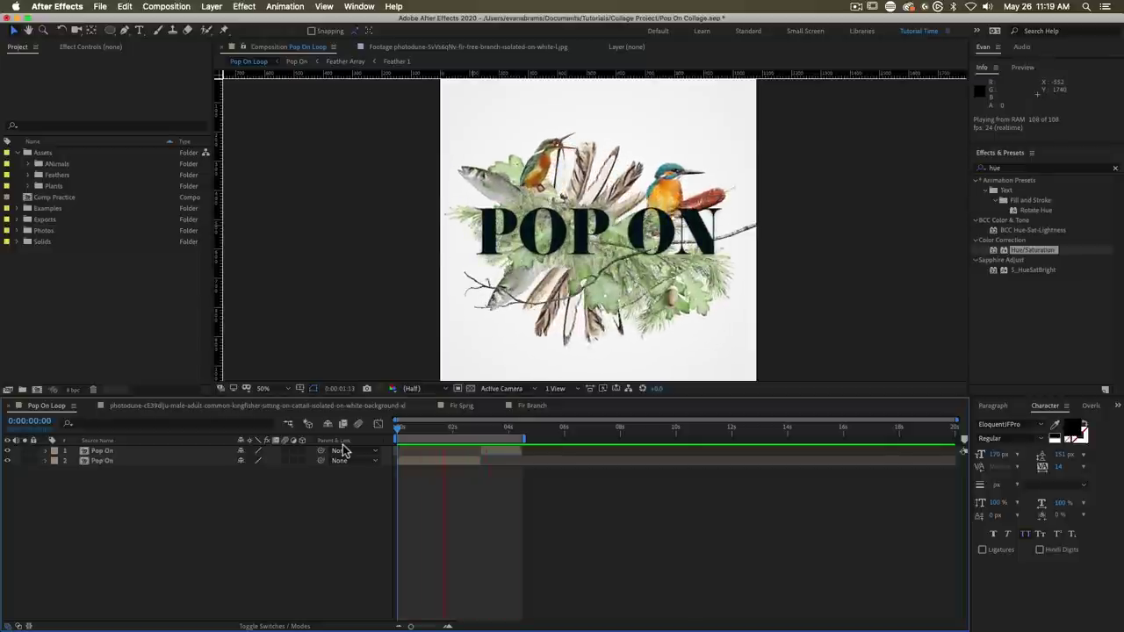
Step: Stop the preview, open the Pop On composition nested in Pop On Loop and move the current time to 0:00:01:17
key("space")
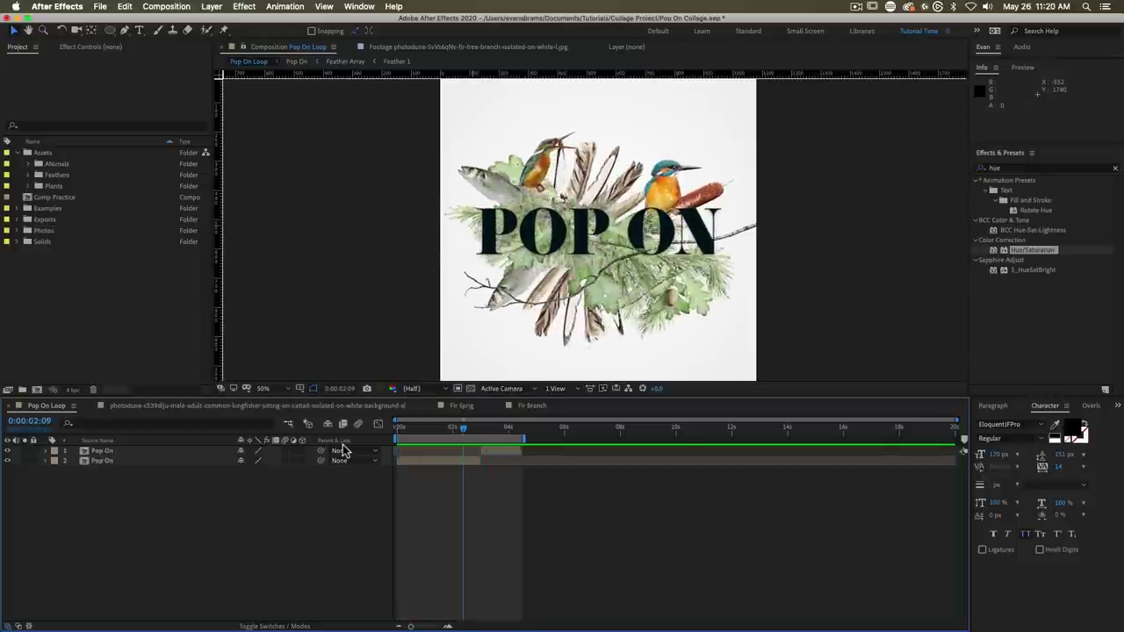
double_click(470, 462)
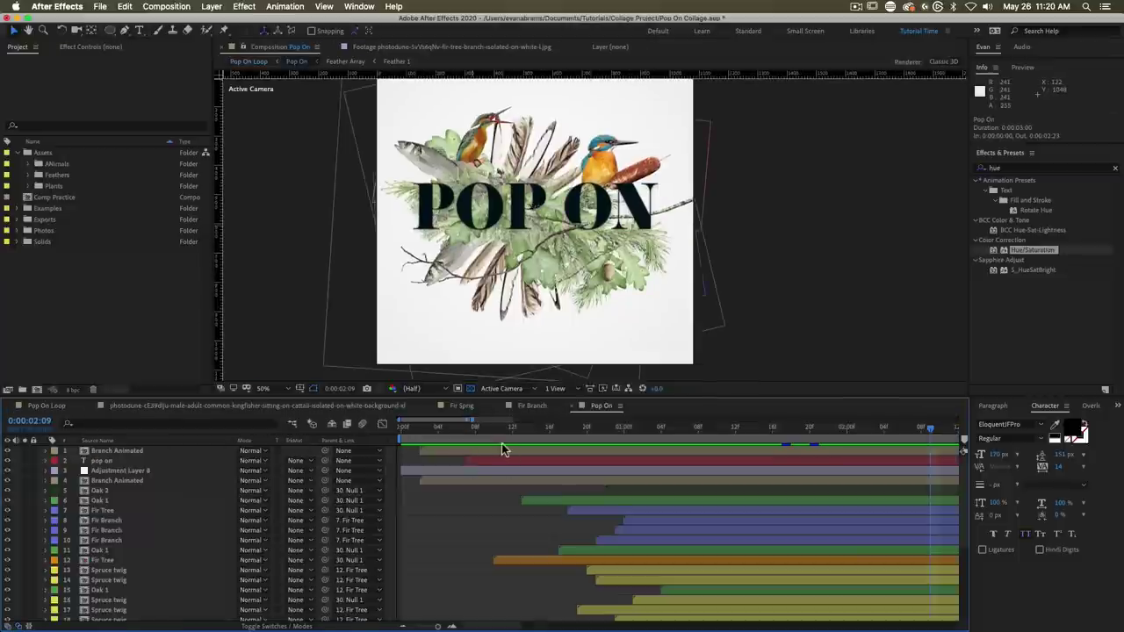
left_click_drag(518, 432, 778, 437)
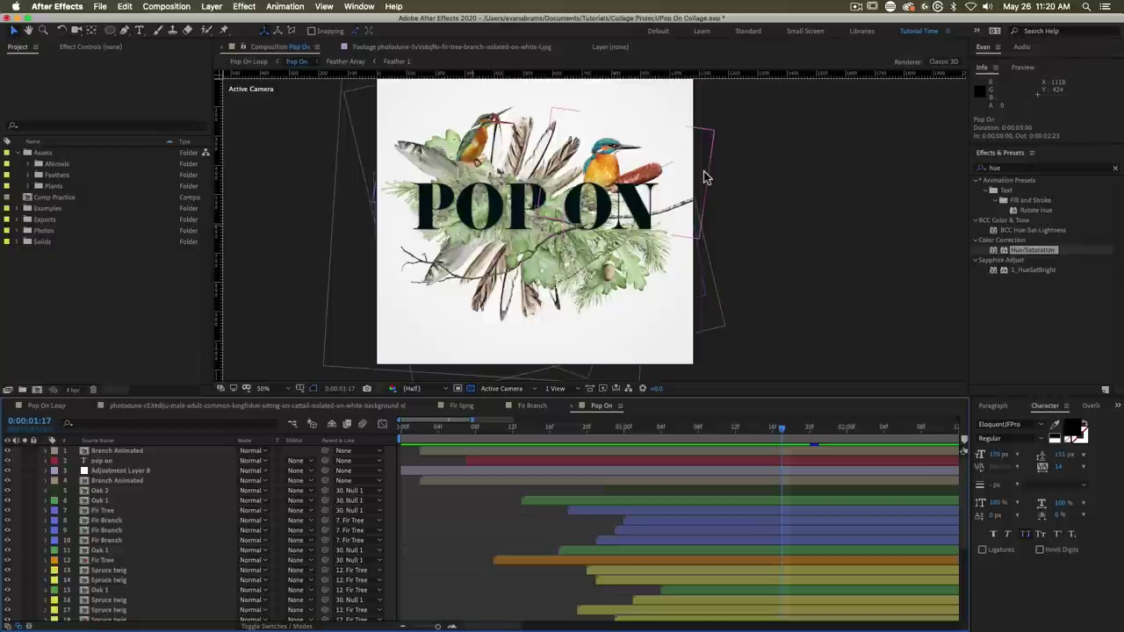
Step: Solo the upper Feather Array layer in the Pop On composition and preview its animation
scroll(615, 575, "down", 6)
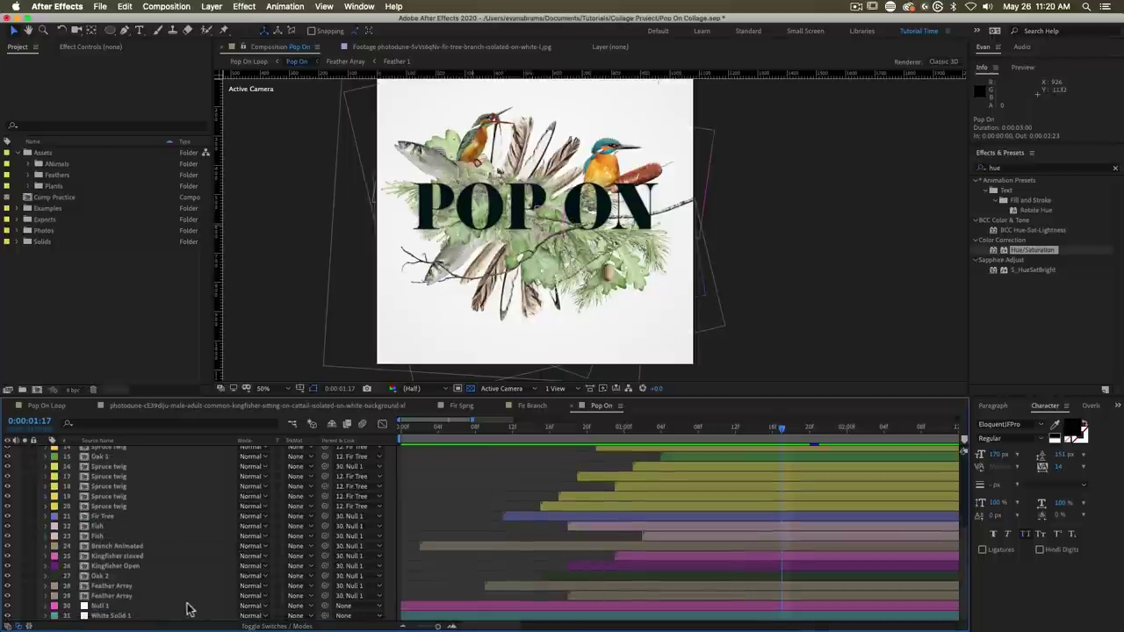
left_click(148, 590)
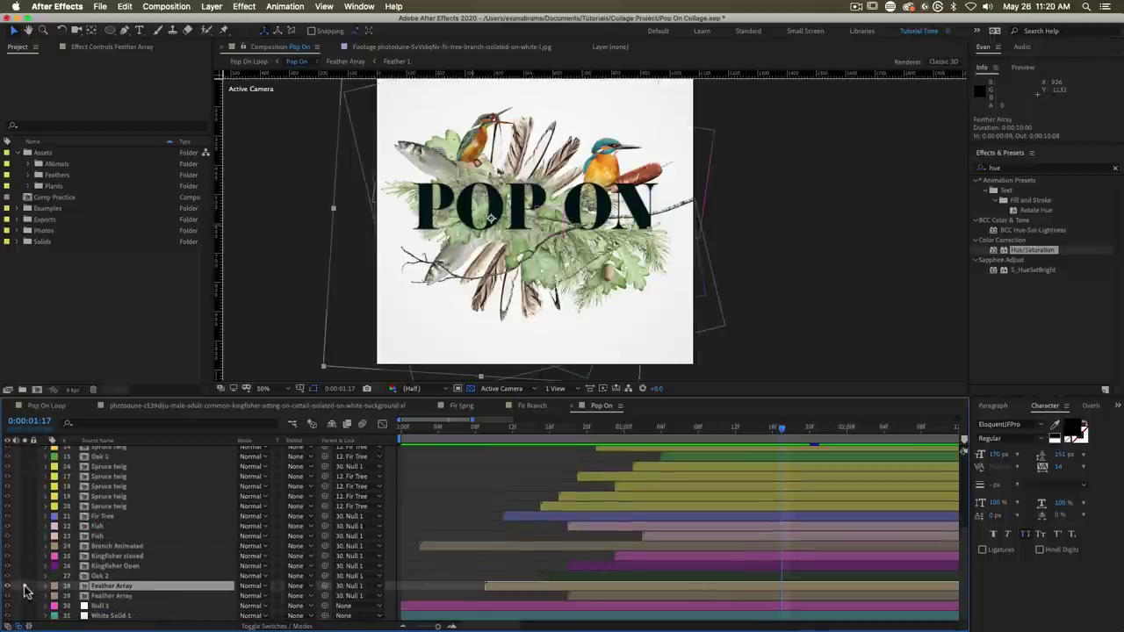
left_click(24, 585)
left_click(475, 428)
key("space")
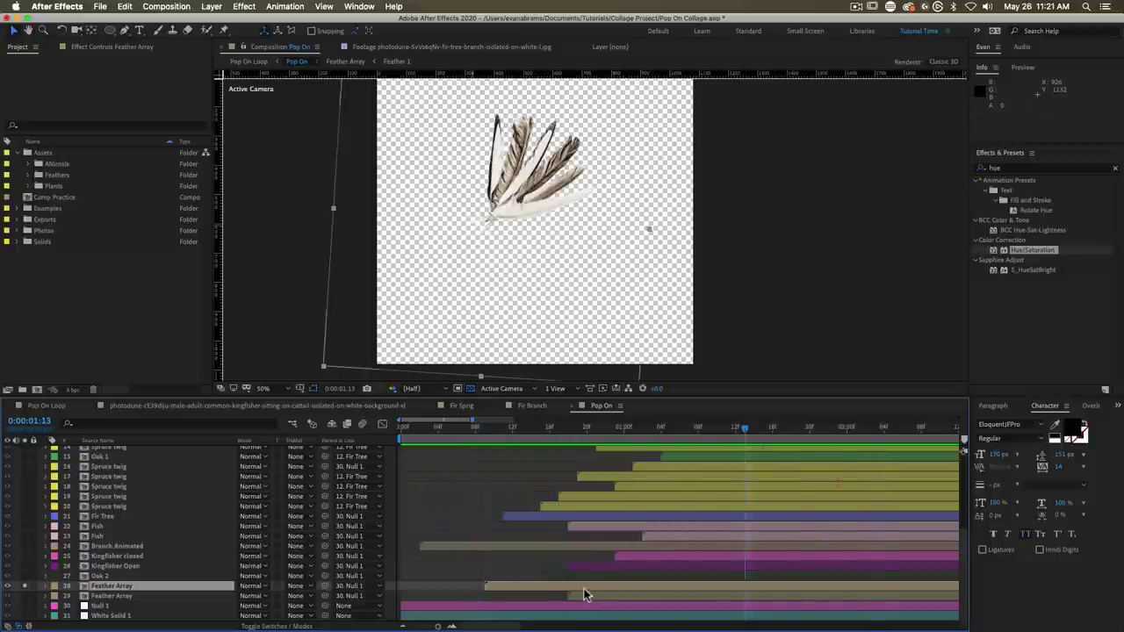
Step: Create a 10-second 1080 square, 24 fps composition named Burst and expand the Feathers folder of the assets
left_click(36, 390)
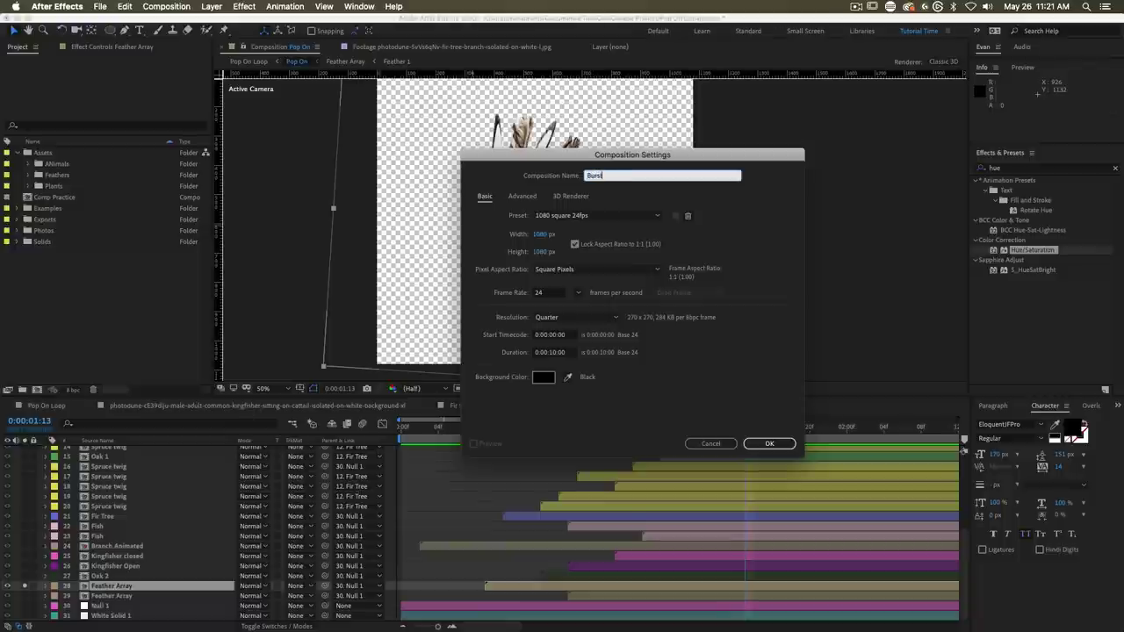
key("Return")
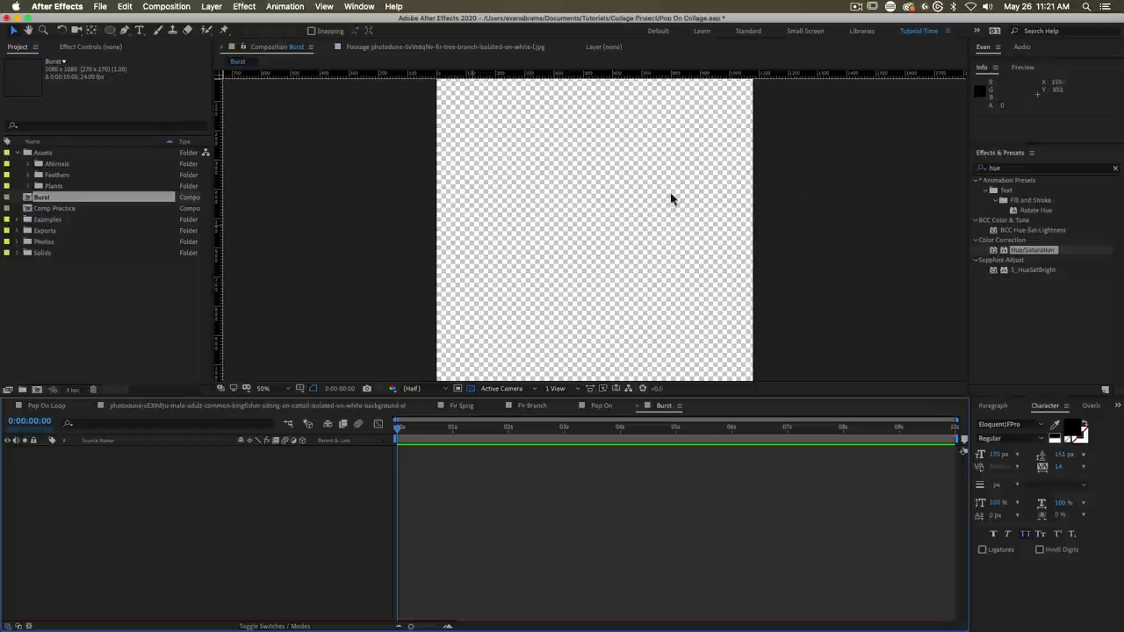
left_click(29, 175)
left_click(43, 177)
left_click_drag(42, 182, 76, 241)
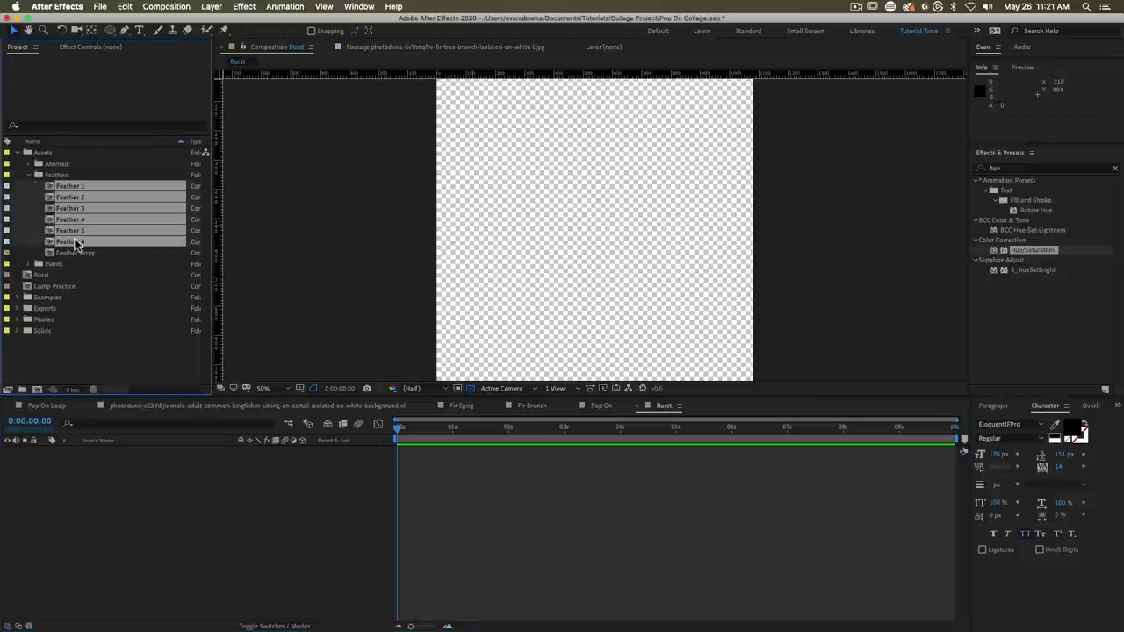
left_click(56, 177)
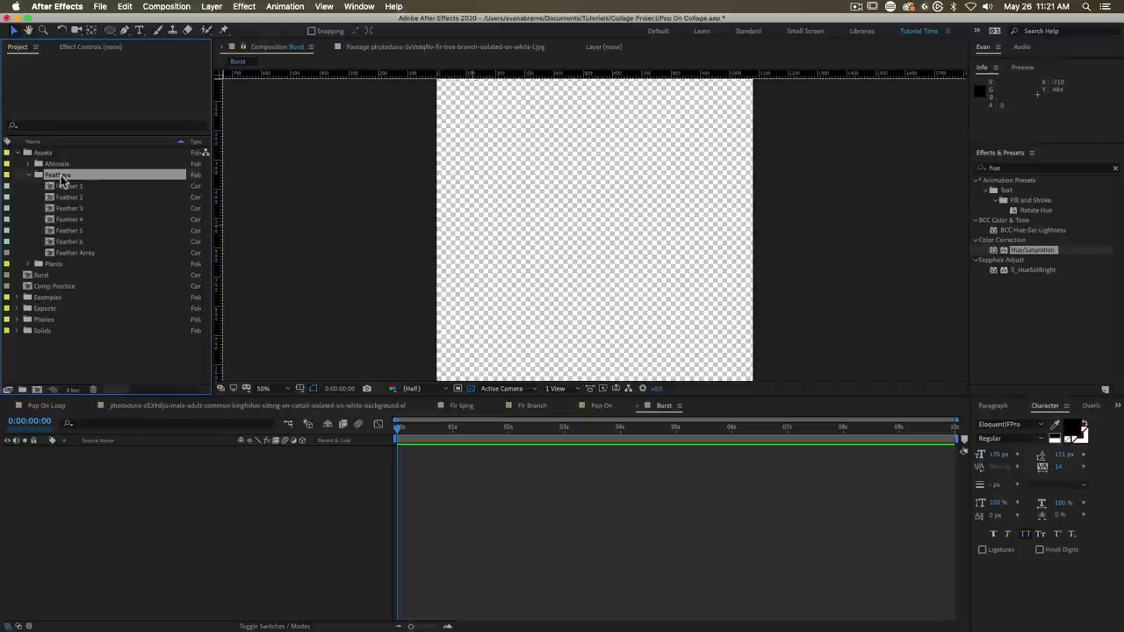
Step: Add Feather 1 to the Burst composition at 24% scale and give its layer a blue label
left_click_drag(72, 187, 640, 252)
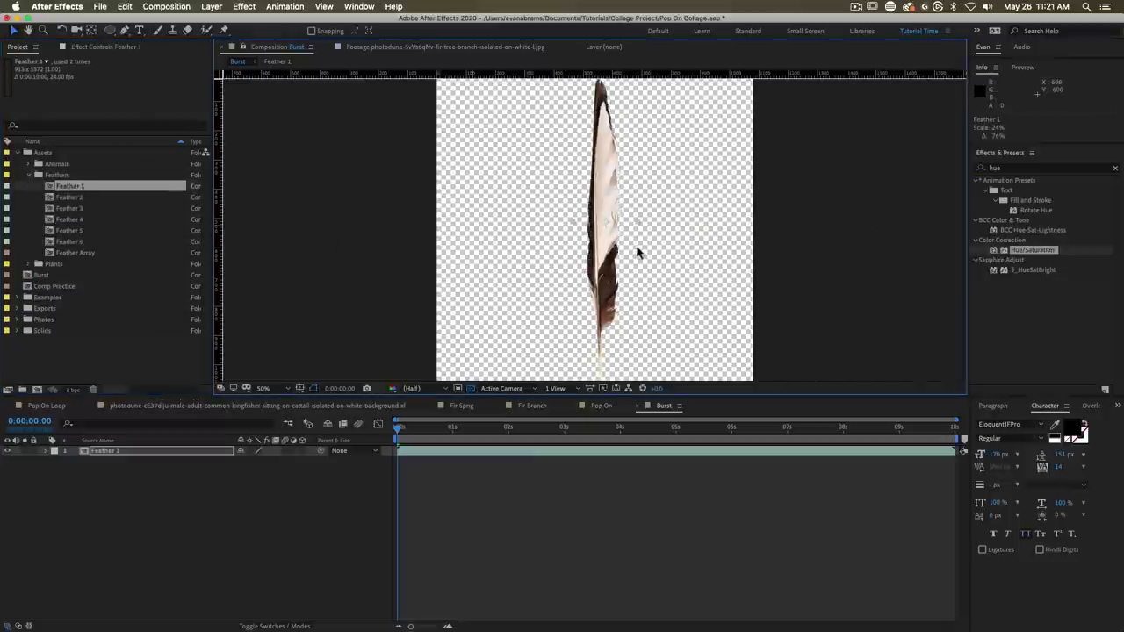
left_click(49, 451)
left_click(76, 465)
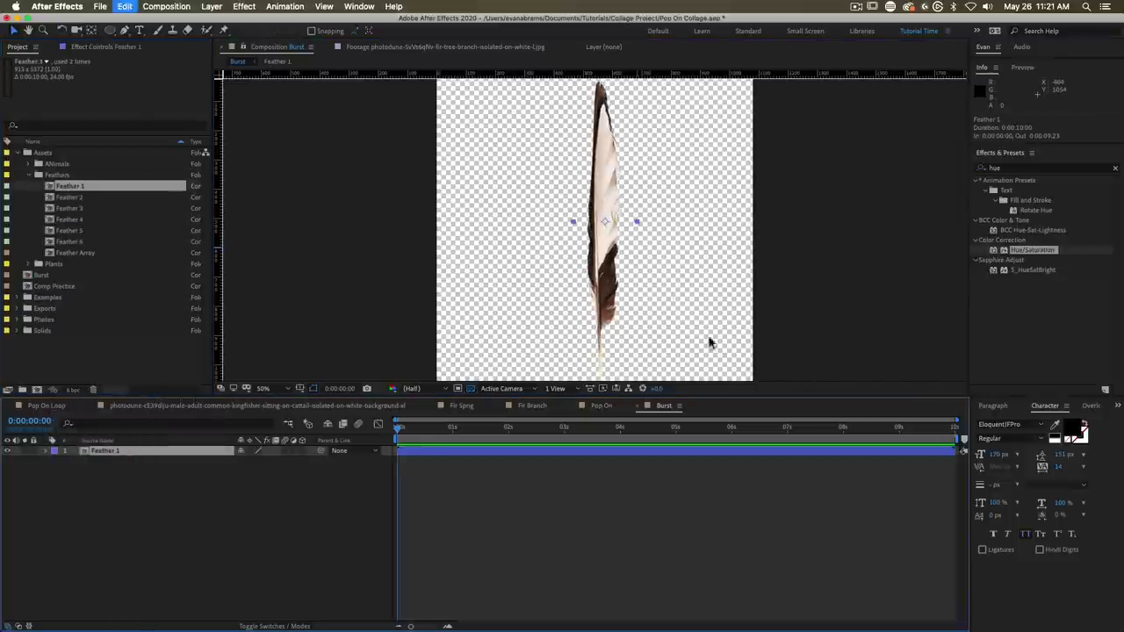
Step: Shrink the feather further and move its anchor point to the base of the quill, testing the pivot with a trial rotation
left_click_drag(636, 223, 606, 306)
key("y")
key("w")
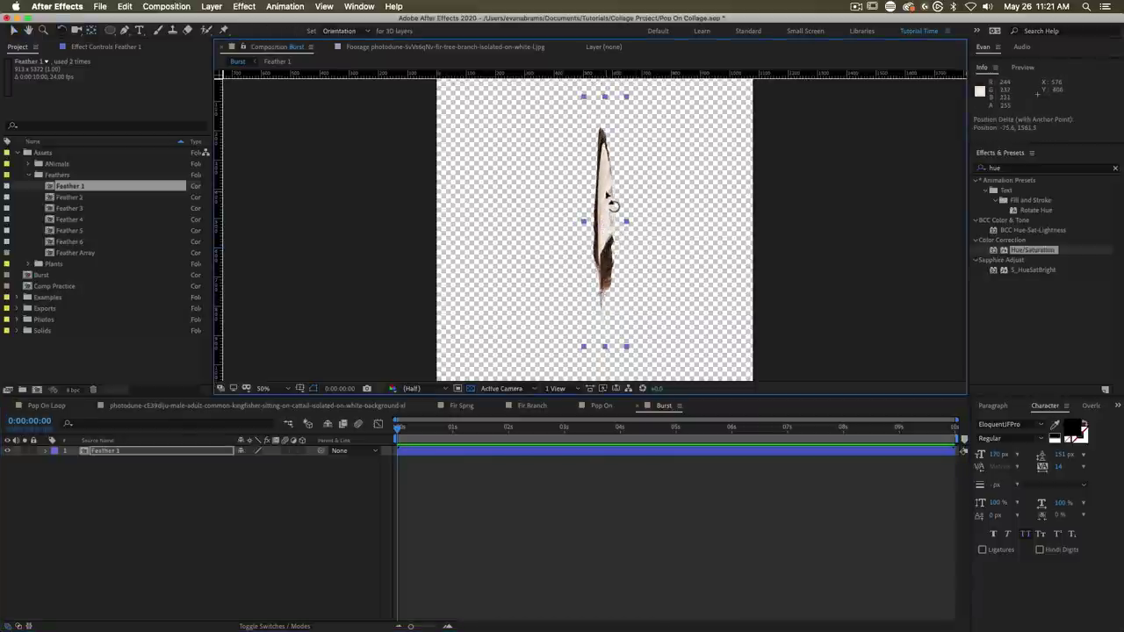
left_click_drag(612, 205, 581, 202)
key("super+z")
Step: Reset the feather's Position to the composition centre and scale the feather to 14.4%
key("v")
key("space")
left_click_drag(608, 235, 552, 212)
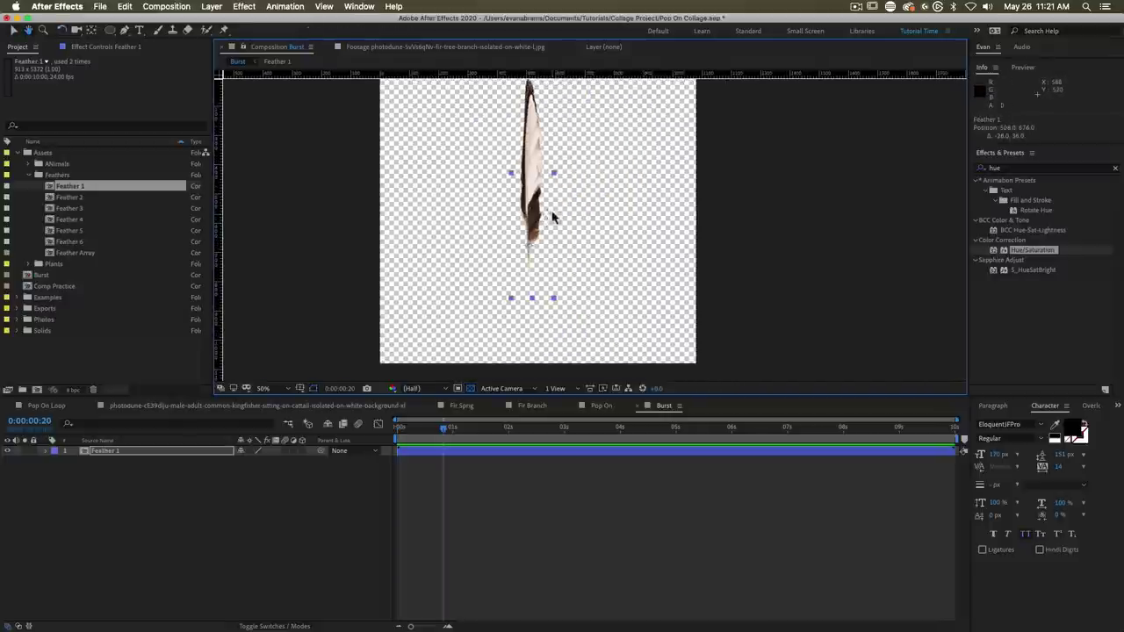
key("v")
key("p")
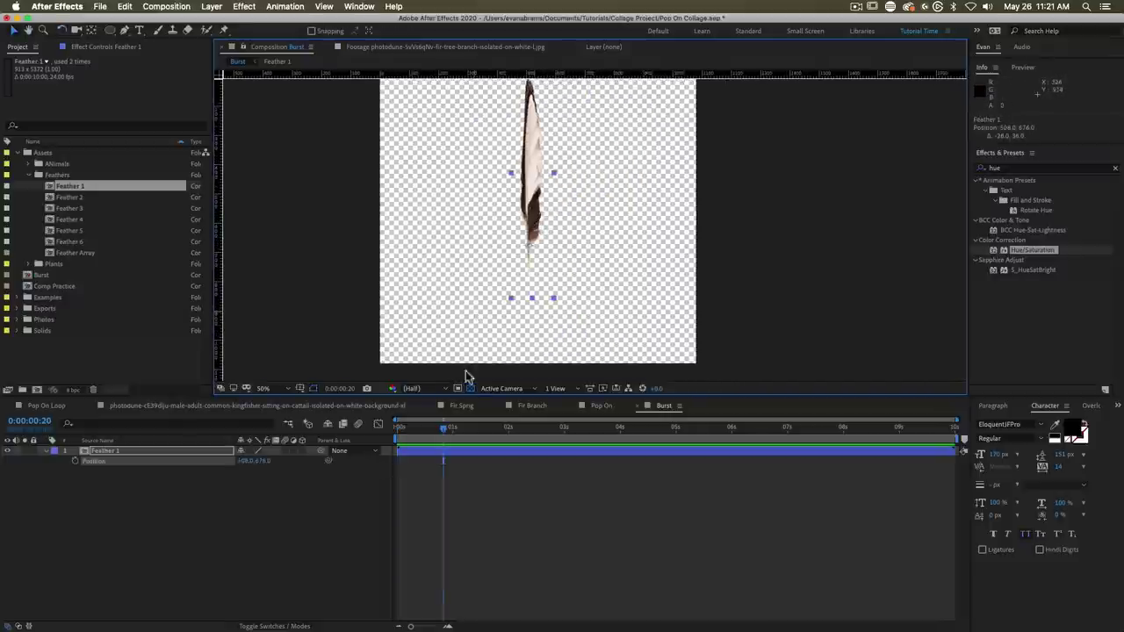
right_click(206, 463)
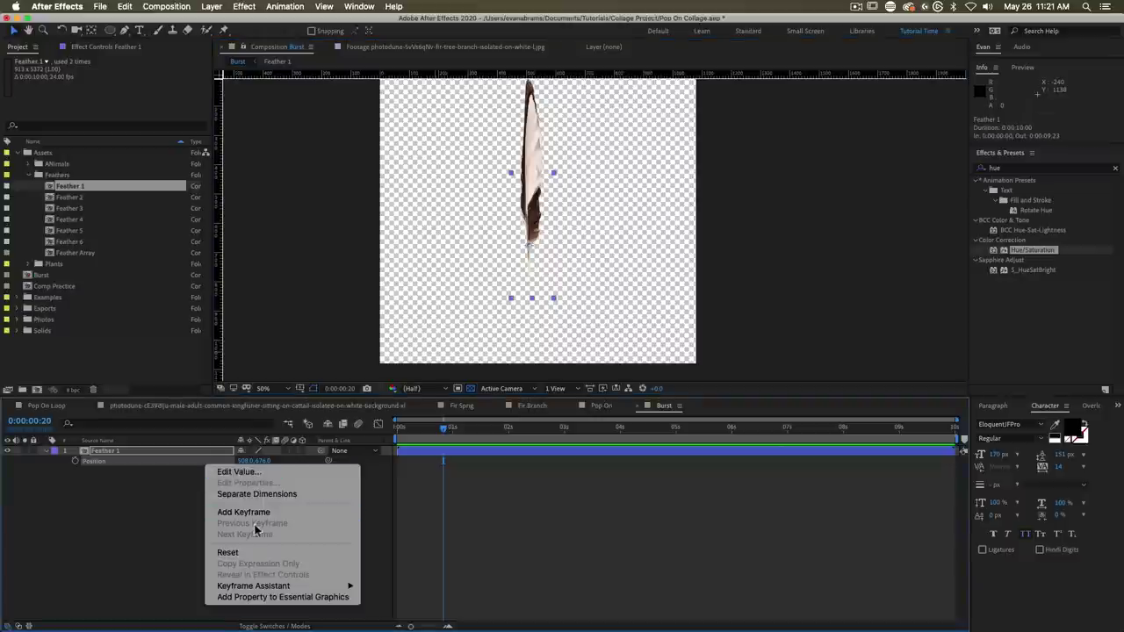
left_click(254, 555)
left_click_drag(606, 200, 575, 297)
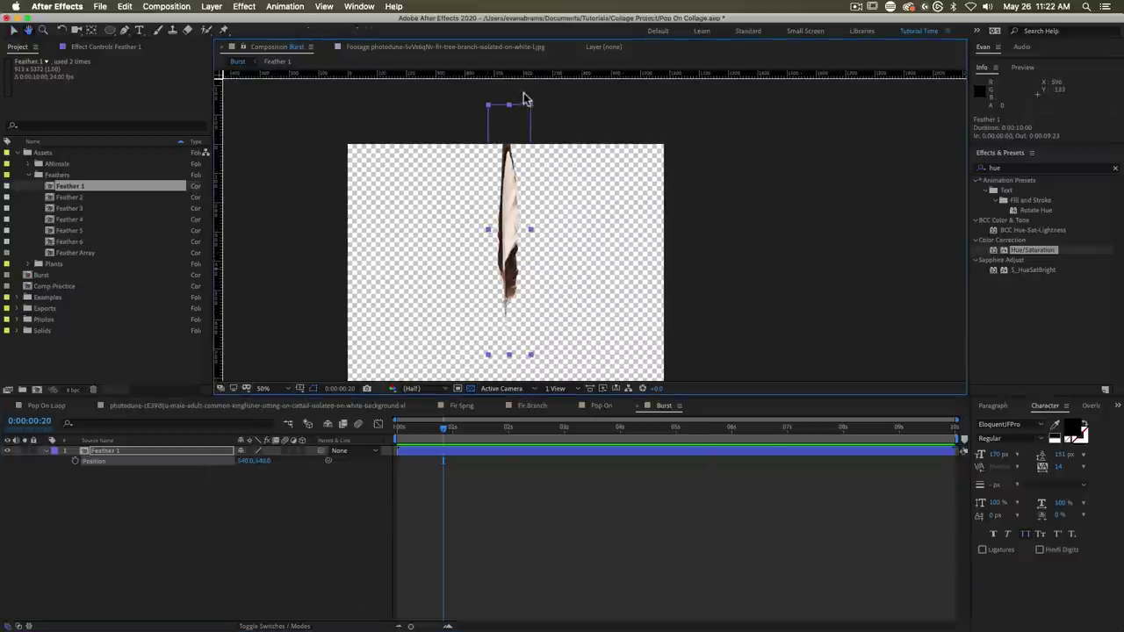
mouse_move(531, 106)
left_mouse_down()
mouse_move(526, 121)
mouse_move(534, 110)
left_mouse_up()
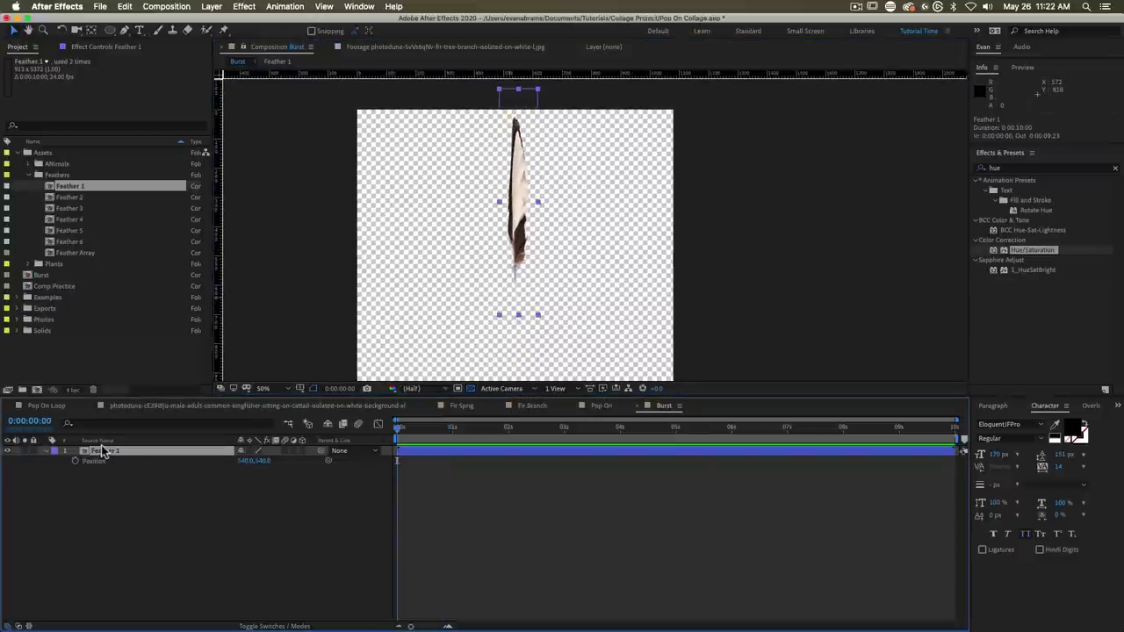
Step: Add Scale and Rotation keyframes to the Feather 1 layer at 0:00:00:00 and 0:00:00:10
key("shift+s")
key("shift+r")
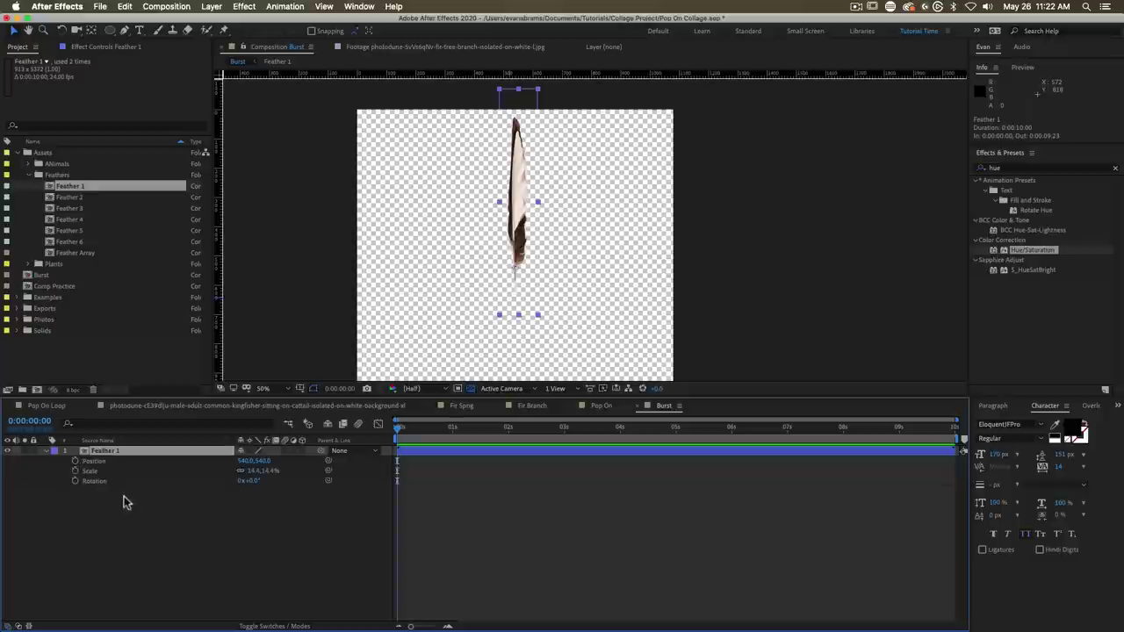
left_click(75, 471)
left_click(75, 481)
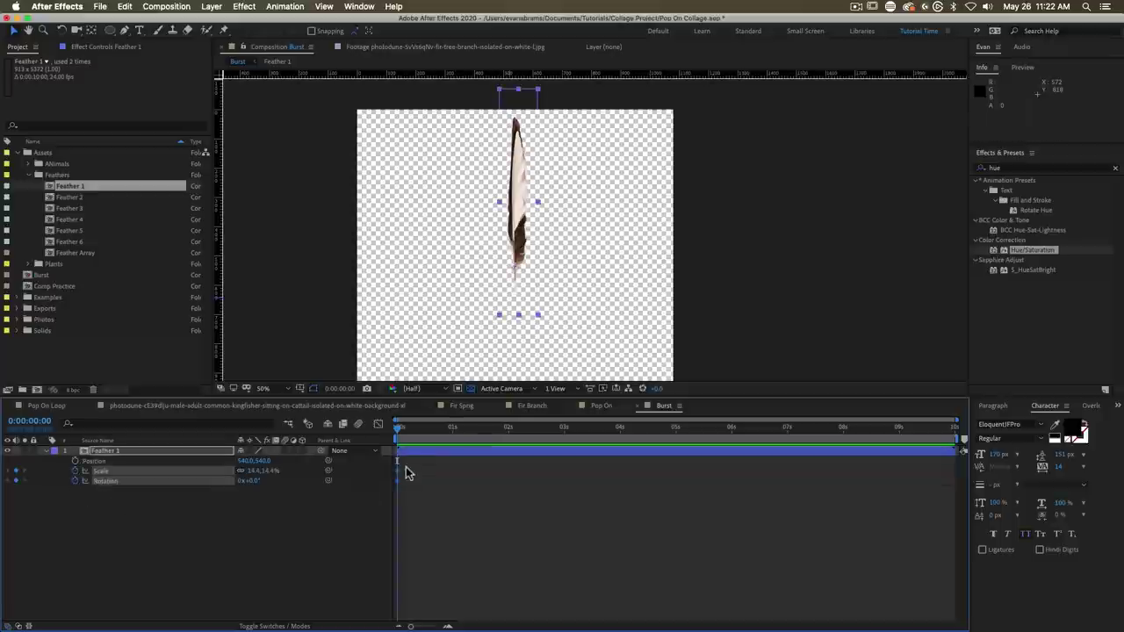
key("shift+Page_Down")
key("shift+Page_Down")
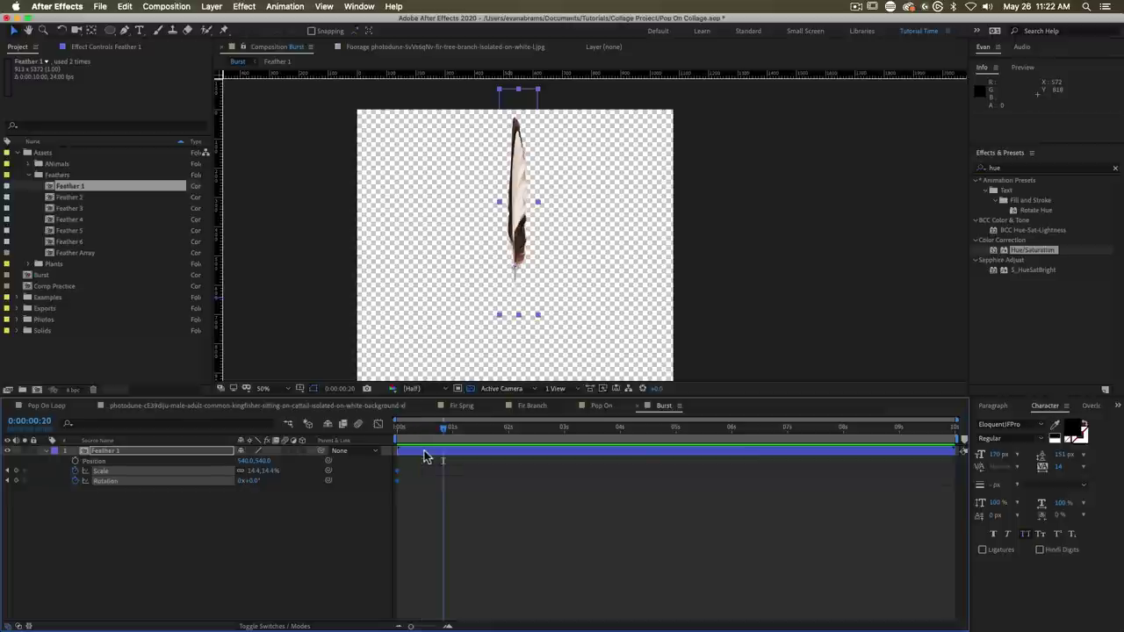
key("shift+Page_Up")
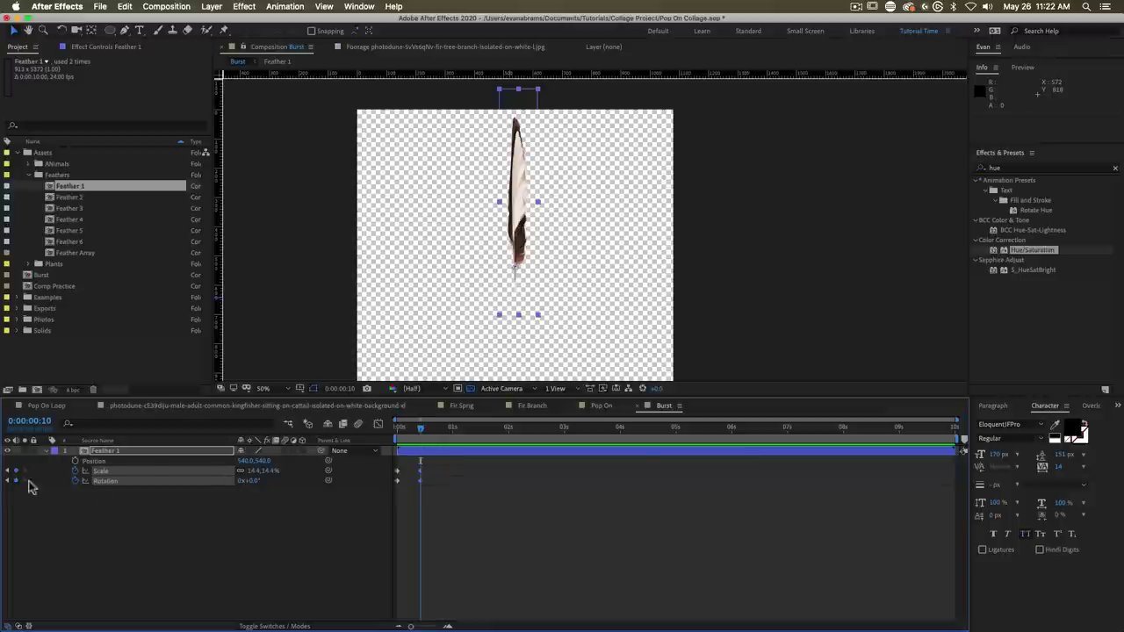
left_click(404, 504)
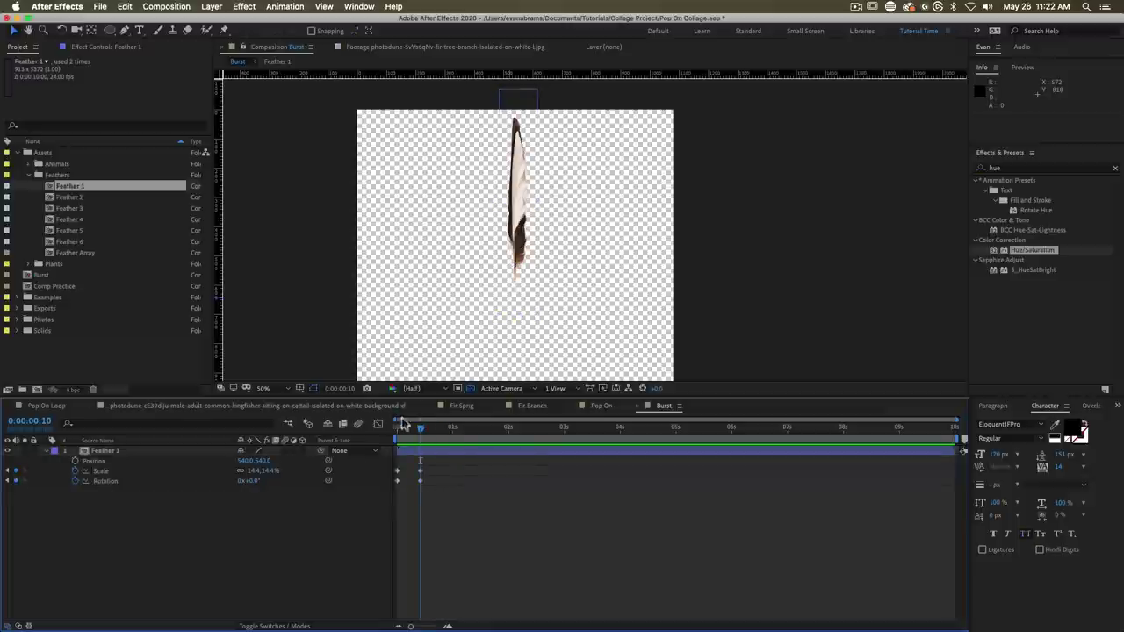
Step: Set the feather's first keyframes to a Rotation of -45° and a Scale of 0%
key("Home")
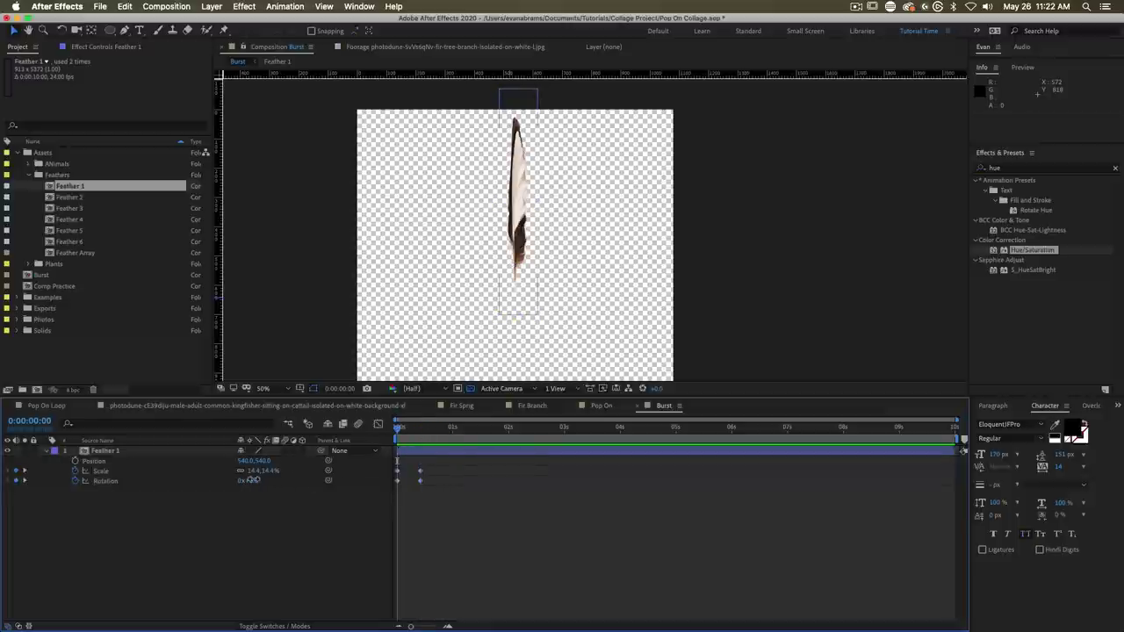
left_click_drag(253, 480, 230, 488)
left_click(255, 481)
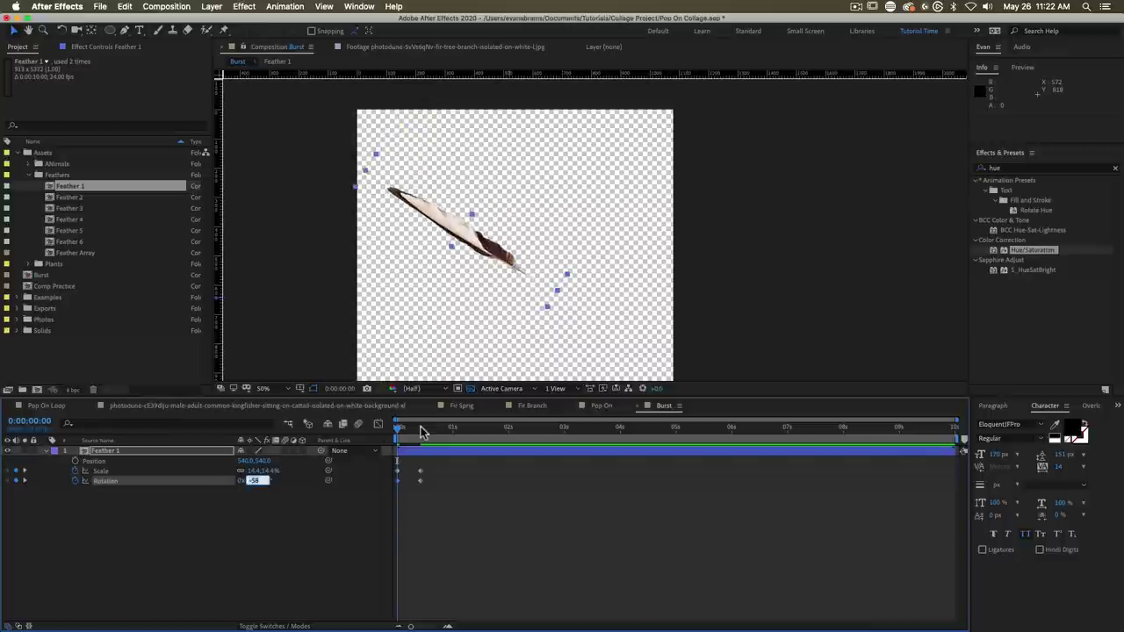
type("-45")
key("Return")
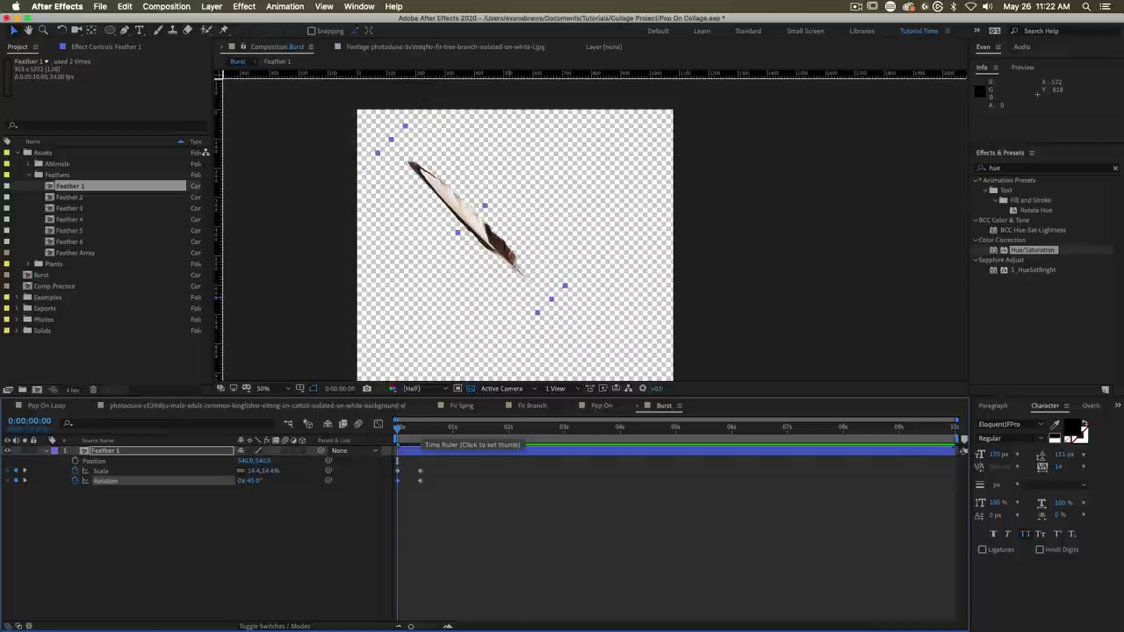
left_click(256, 471)
type("0")
key("Return")
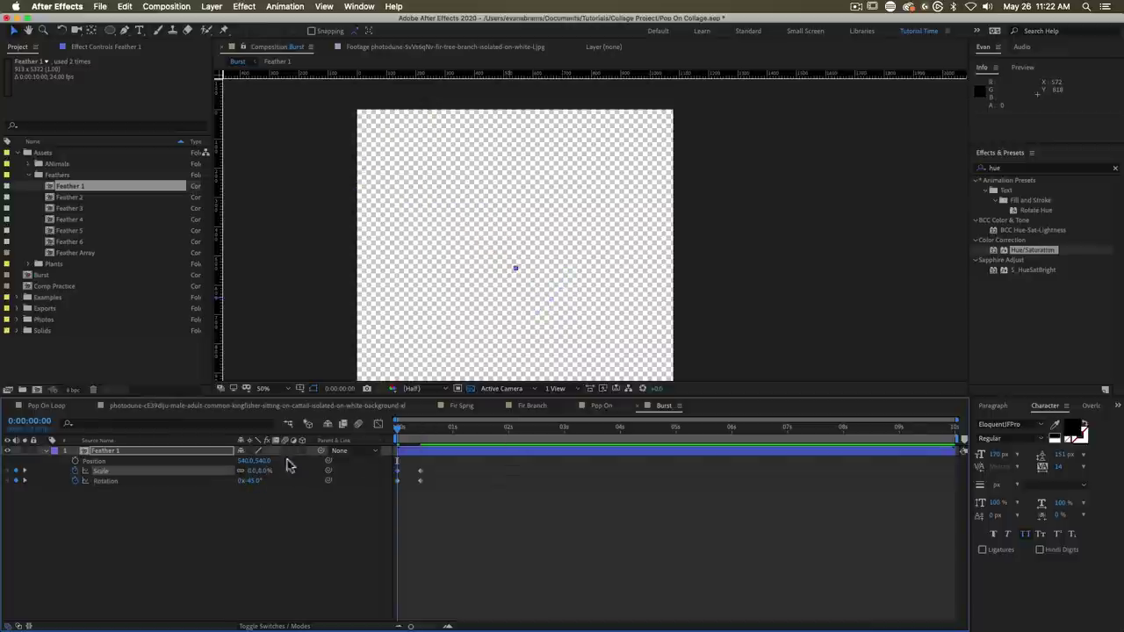
Step: Delay the feather's last Rotation keyframe to 0:00:00:15 and apply Easy Ease to the final Scale and Rotation keyframes
left_click_drag(400, 430, 421, 431)
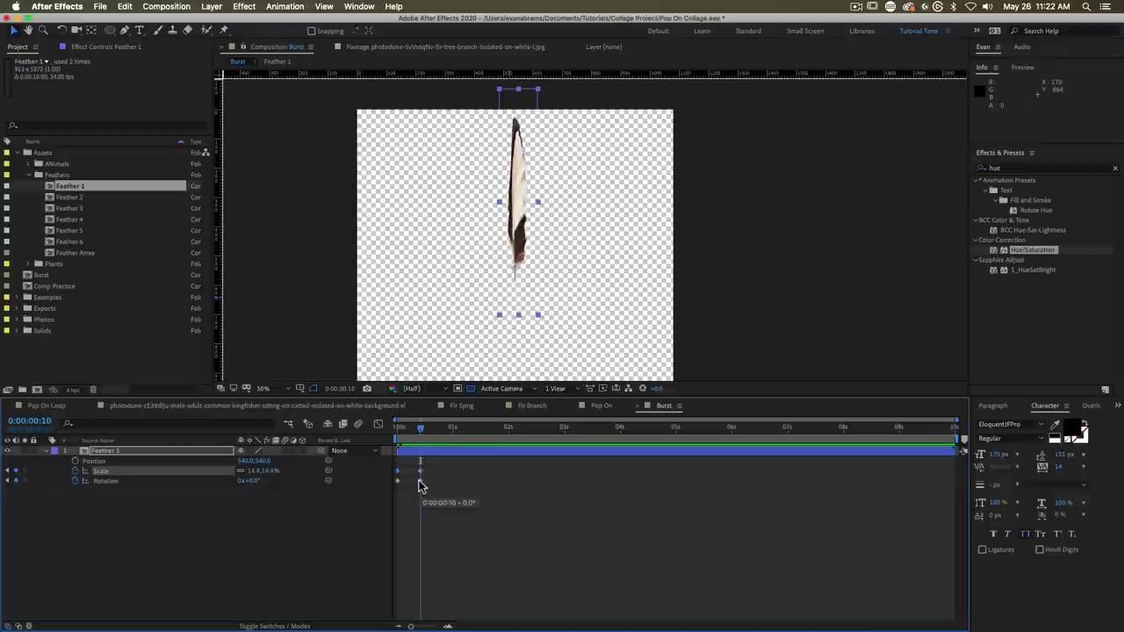
left_click(421, 481)
mouse_move(425, 488)
left_mouse_down()
mouse_move(433, 494)
mouse_move(428, 481)
mouse_move(416, 494)
left_mouse_up()
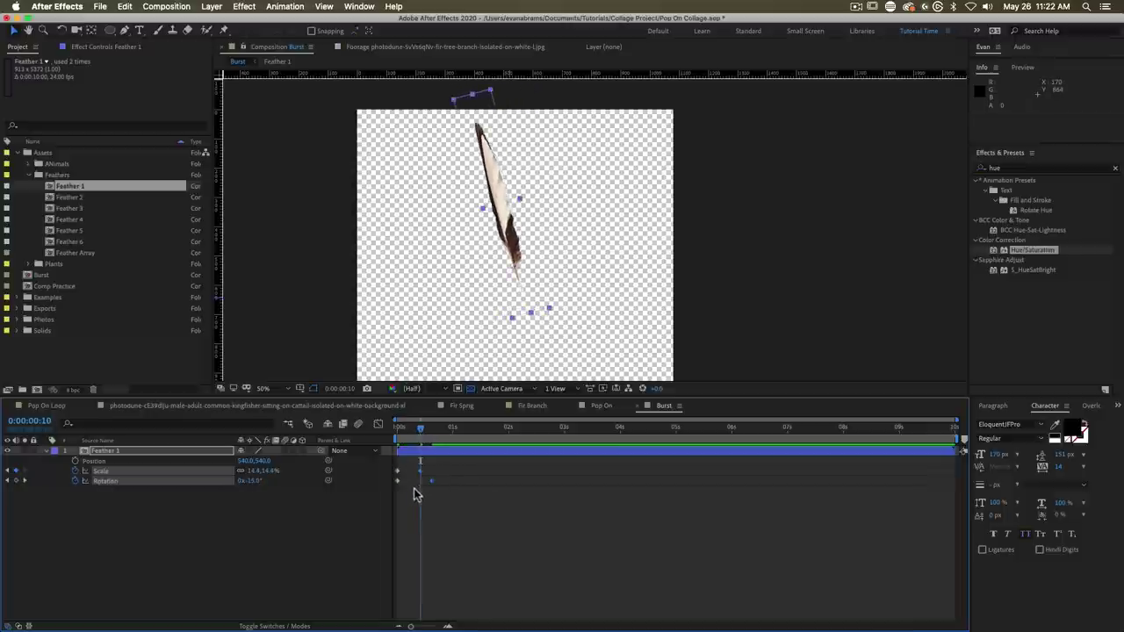
key("F9")
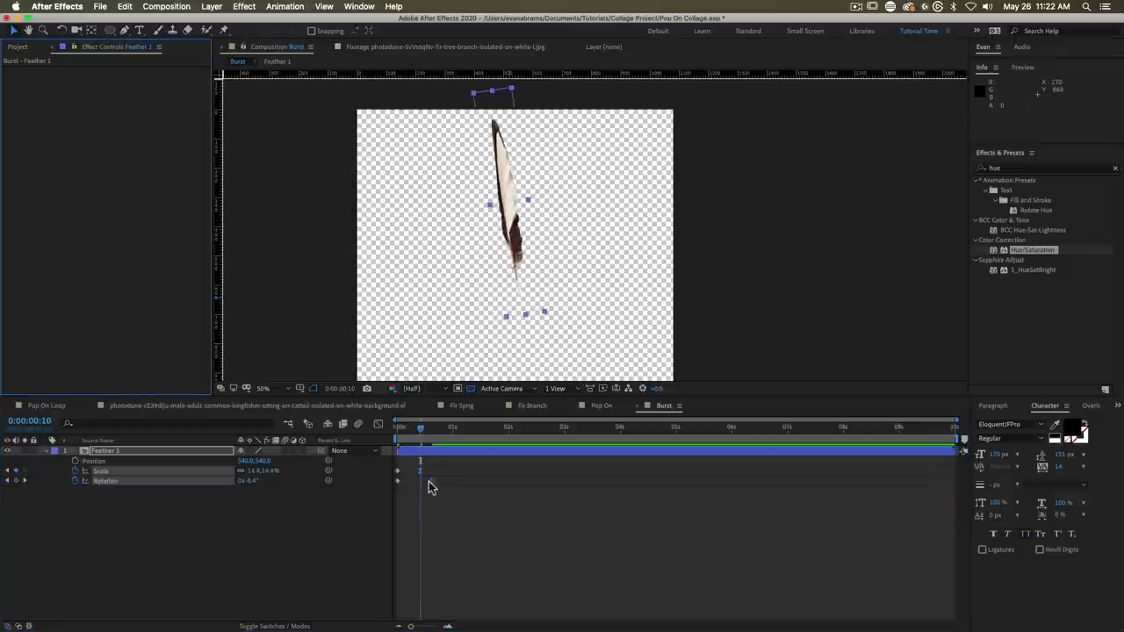
Step: Lengthen the incoming ease of the feather's final Scale and Rotation keyframes in the speed graph and preview the motion
key("shift+F3")
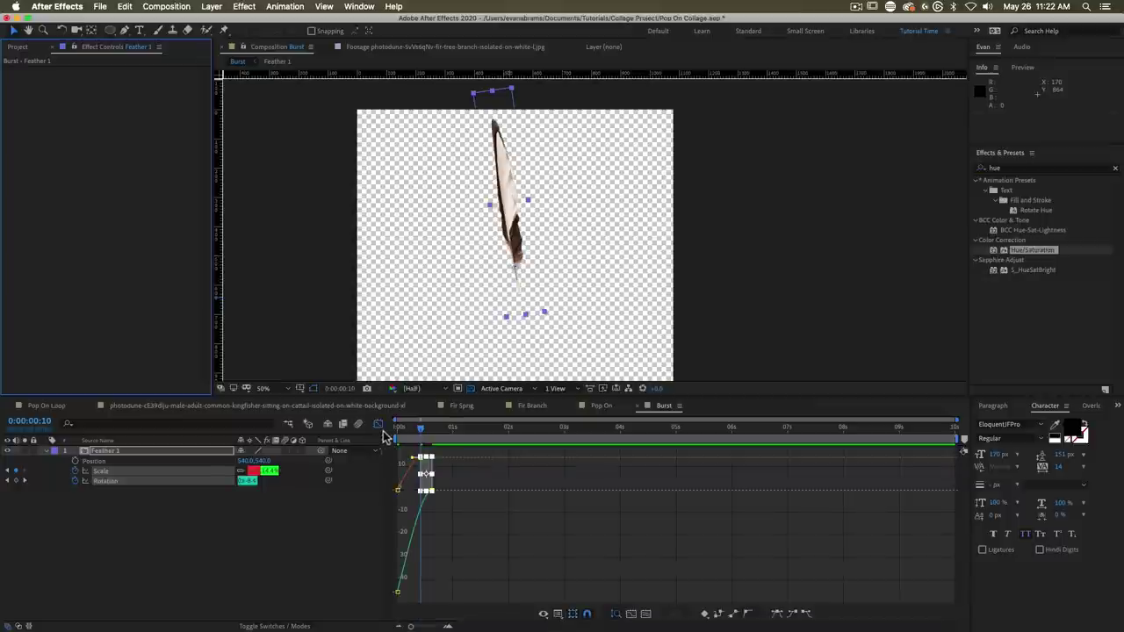
left_click(558, 613)
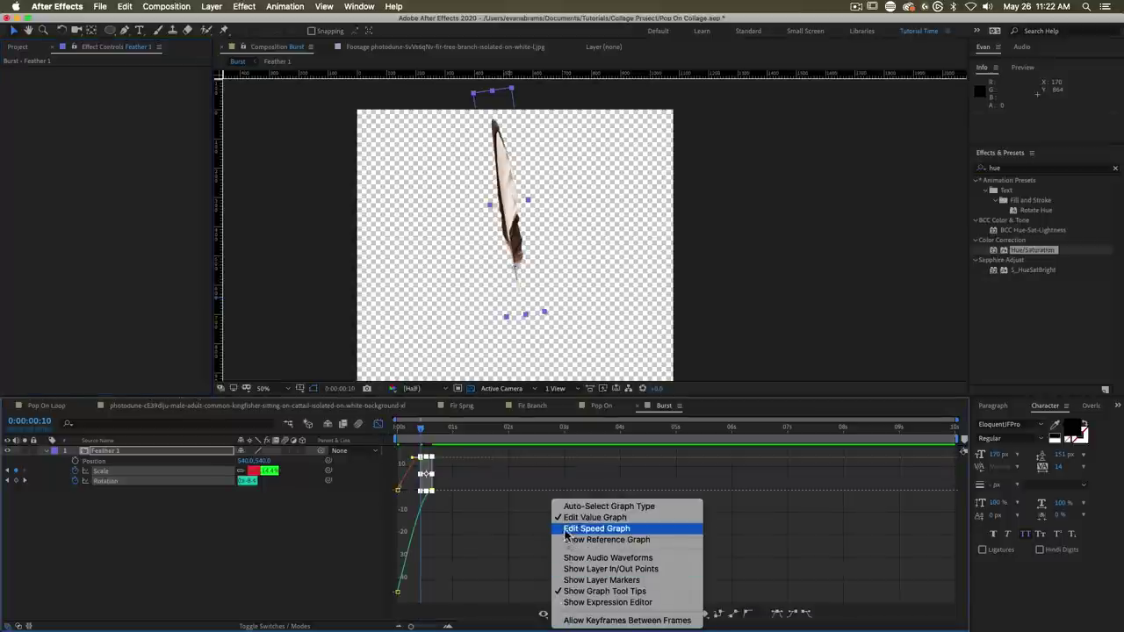
left_click(597, 529)
left_click_drag(455, 551, 445, 627)
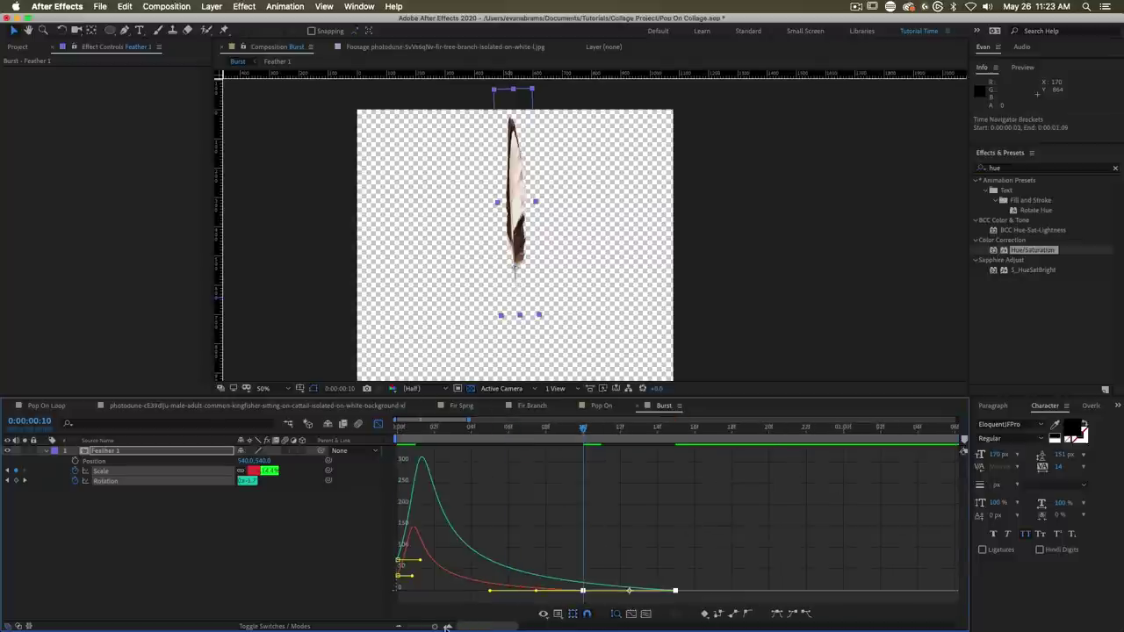
left_click_drag(537, 590, 502, 587)
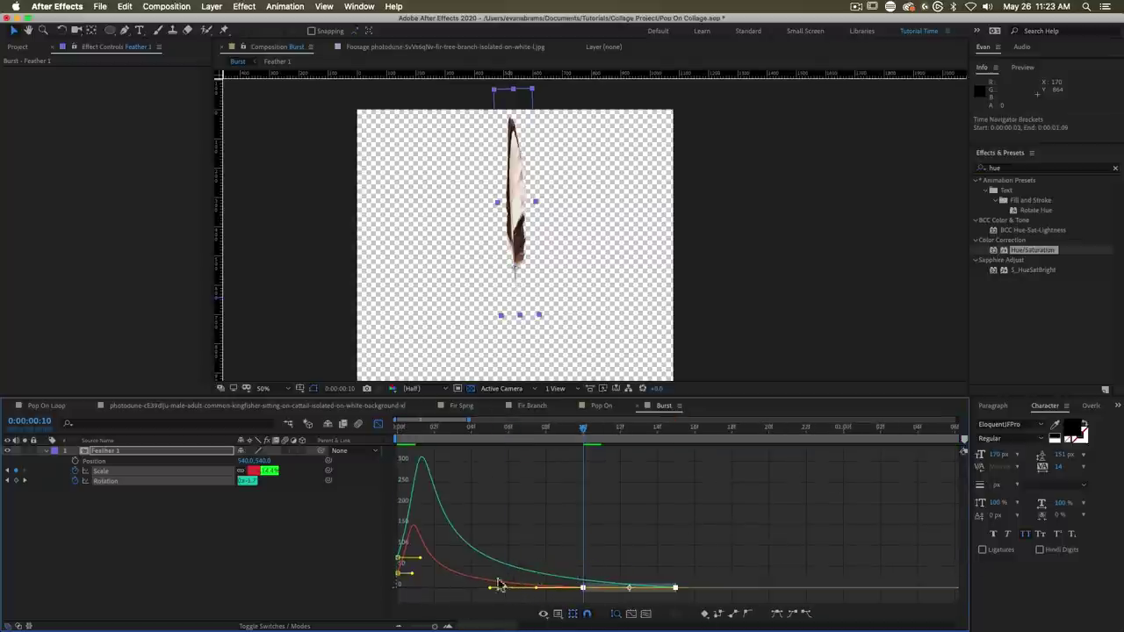
key("space")
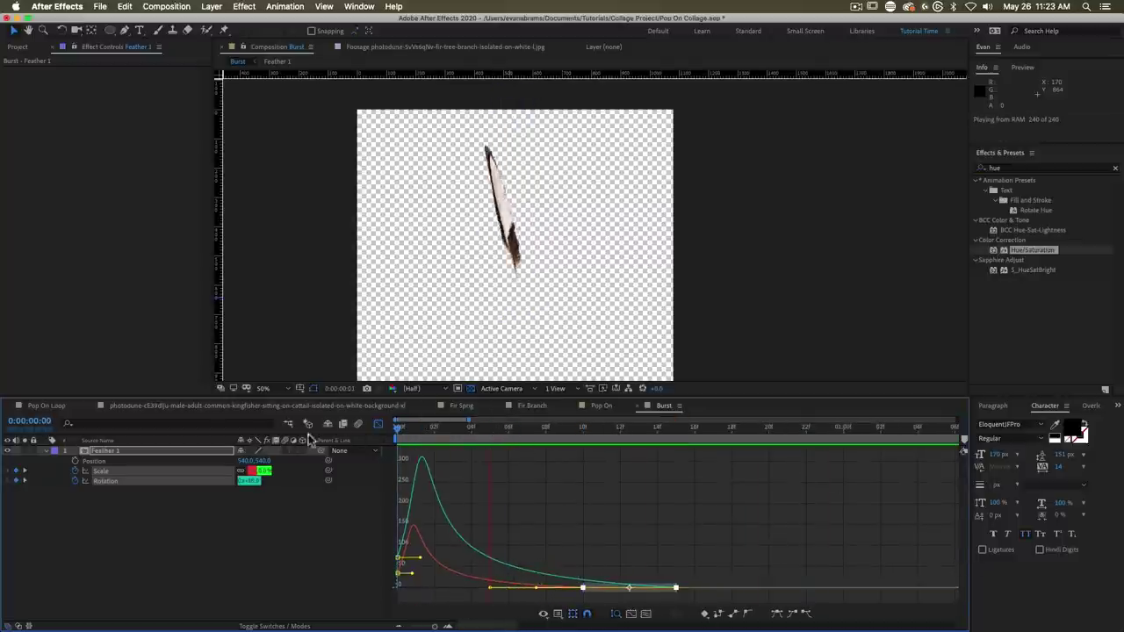
key("space")
Step: Set the feather's starting Rotation keyframe to -90° and preview the animation
left_click(267, 520)
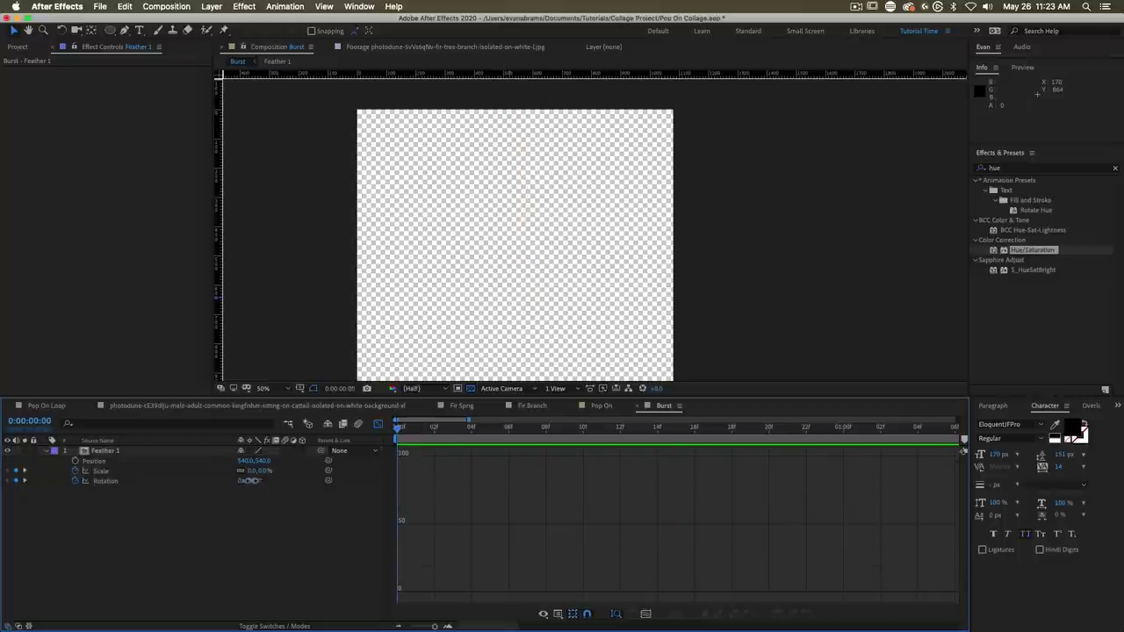
left_click(251, 481)
type("-90")
key("Return")
key("space")
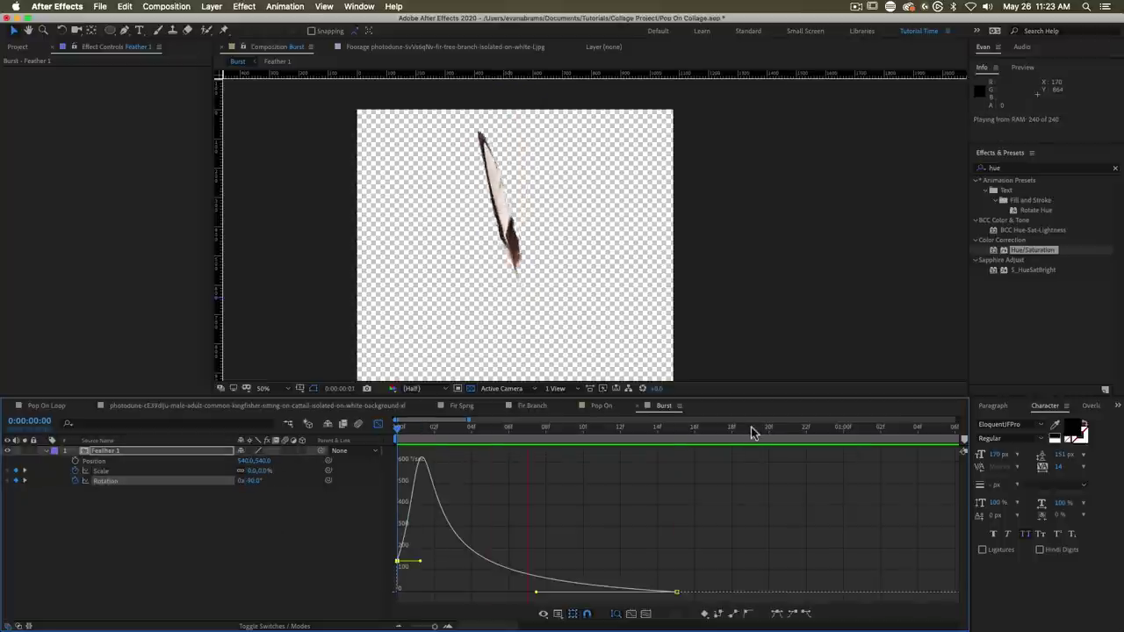
key("space")
Step: Close the graph view and move the feather's last Rotation keyframe to 0:00:00:16
left_click_drag(399, 434, 602, 438)
key("shift+F3")
left_click_drag(676, 481, 694, 480)
key("Home")
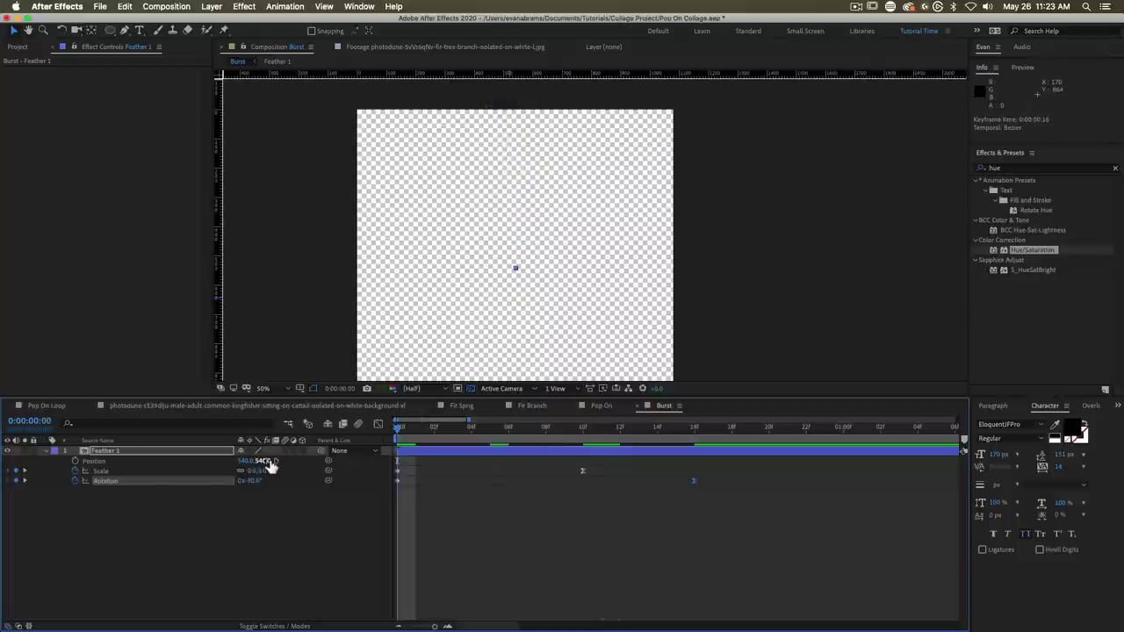
Step: Move the feather's last Rotation keyframe to 0:00:00:18 and its last Scale keyframe to 0:00:00:11, and preview the animation
key("shift+Page_Down")
key("shift+Page_Down")
key("shift+Page_Up")
key("shift+Page_Down")
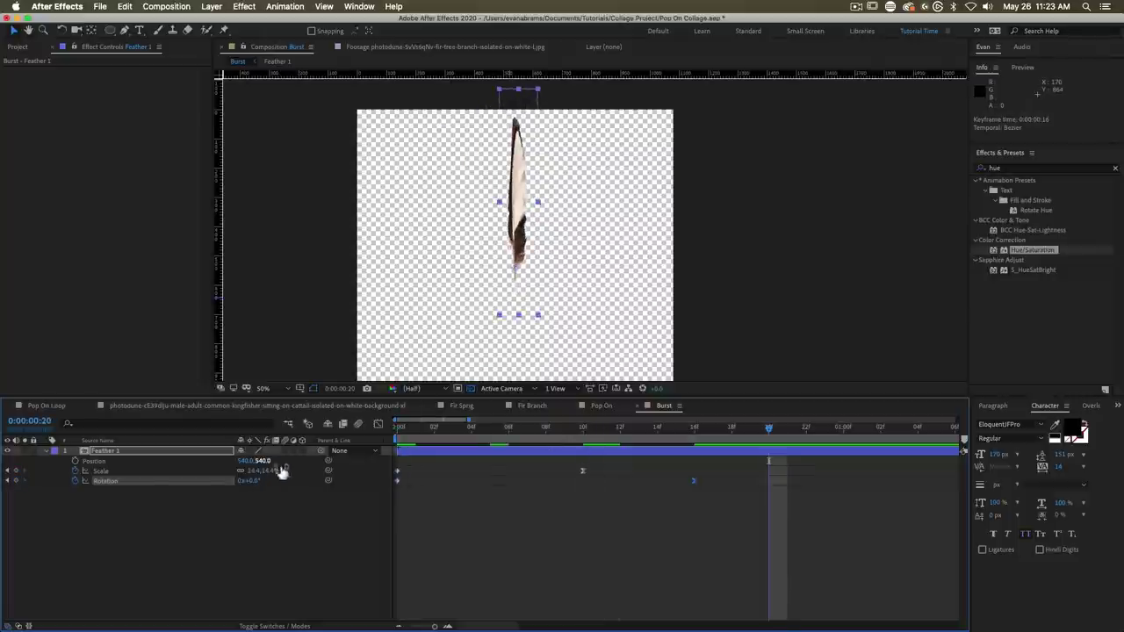
left_click_drag(694, 481, 730, 481)
left_click_drag(588, 472, 599, 471)
key("space")
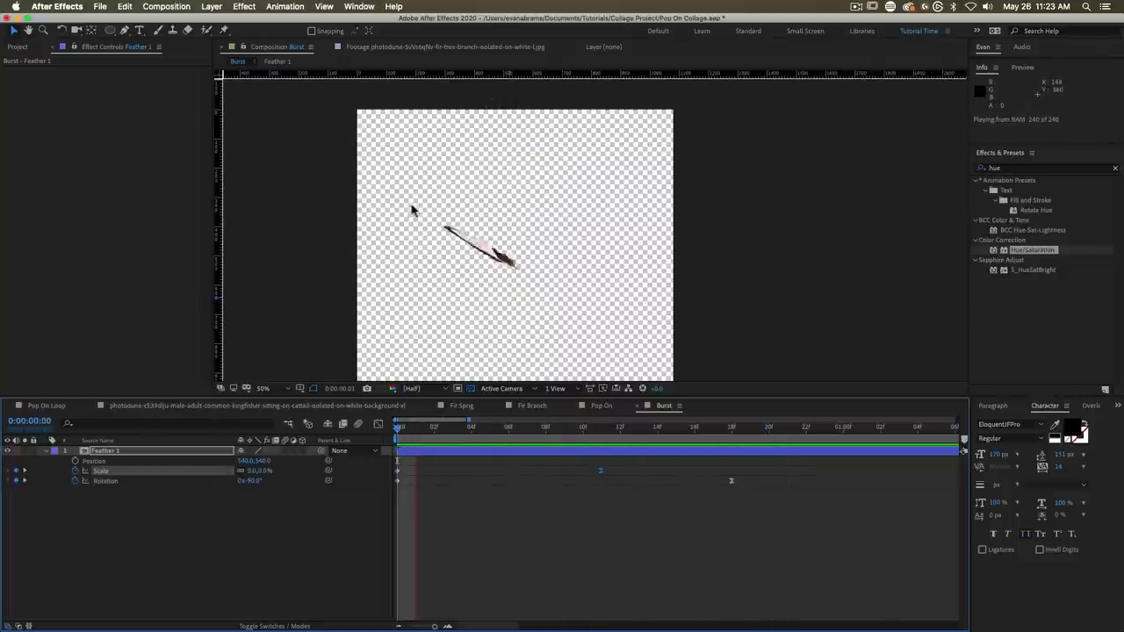
Step: Duplicate the Feather 1 layer, replace the copy's source with Feather 2, and set its Rotation to 16° at 0:00:00:18
left_click_drag(865, 428, 728, 451)
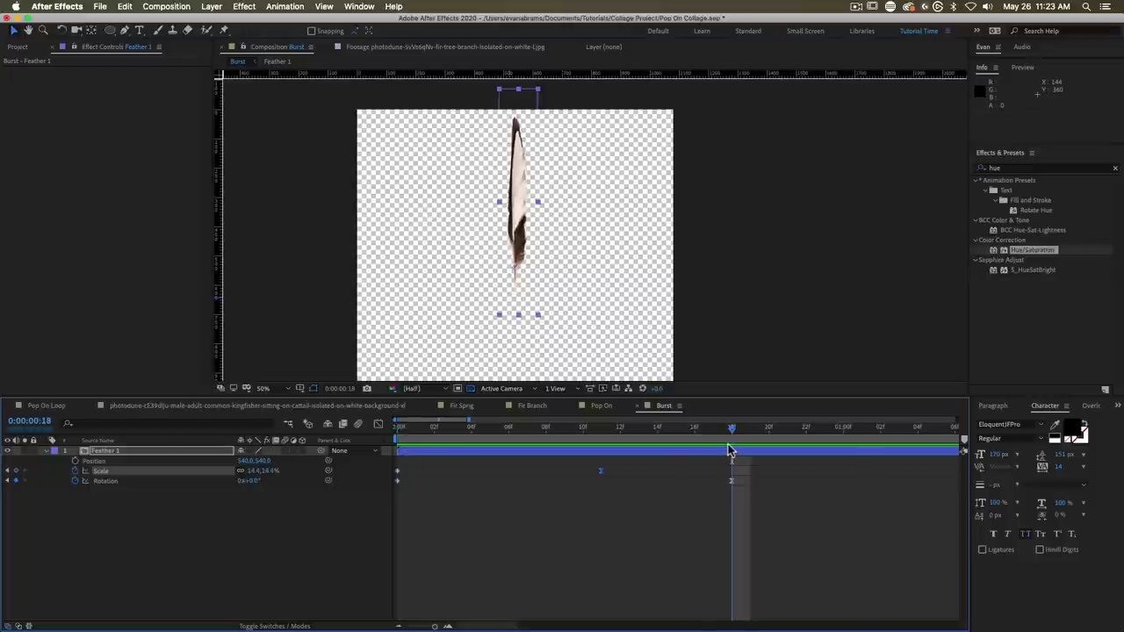
left_click(482, 454)
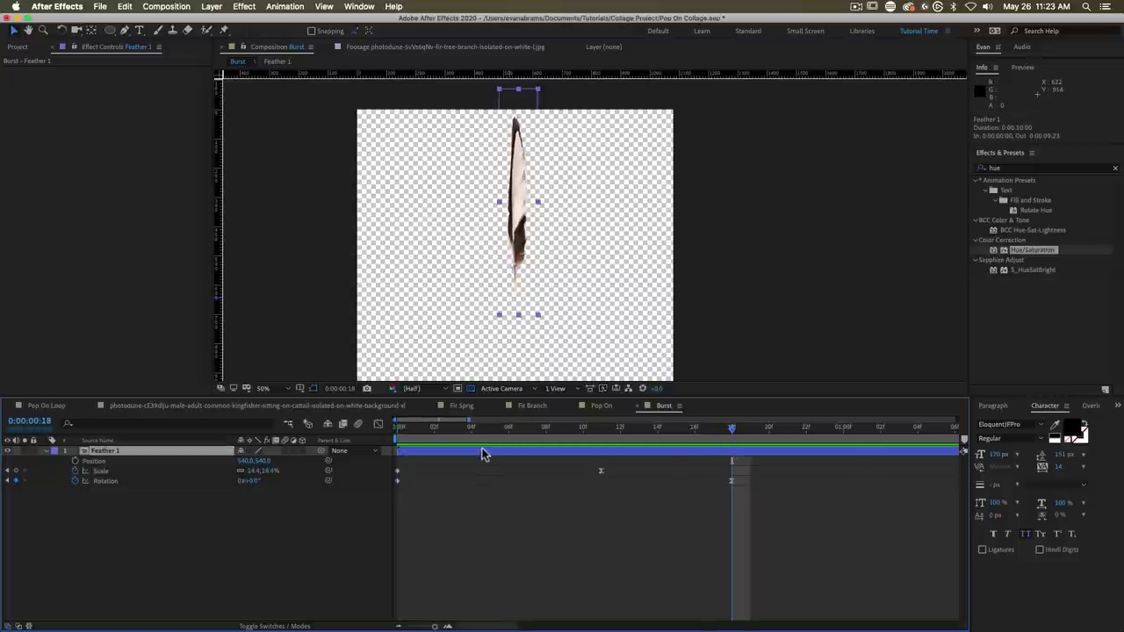
key("super+d")
left_click(19, 47)
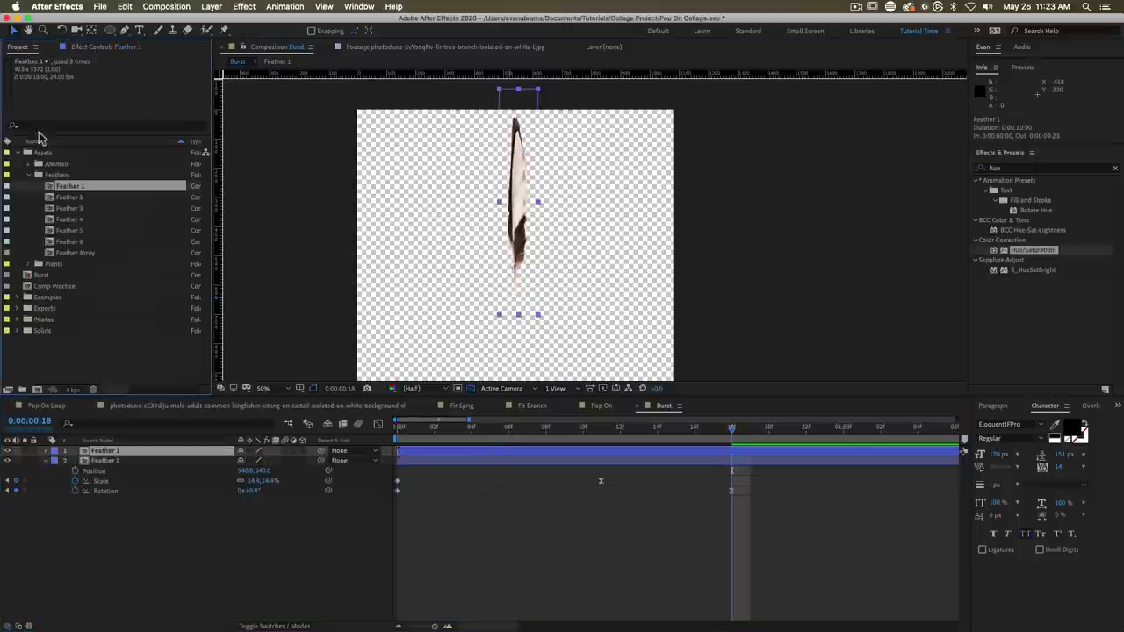
left_click(70, 198)
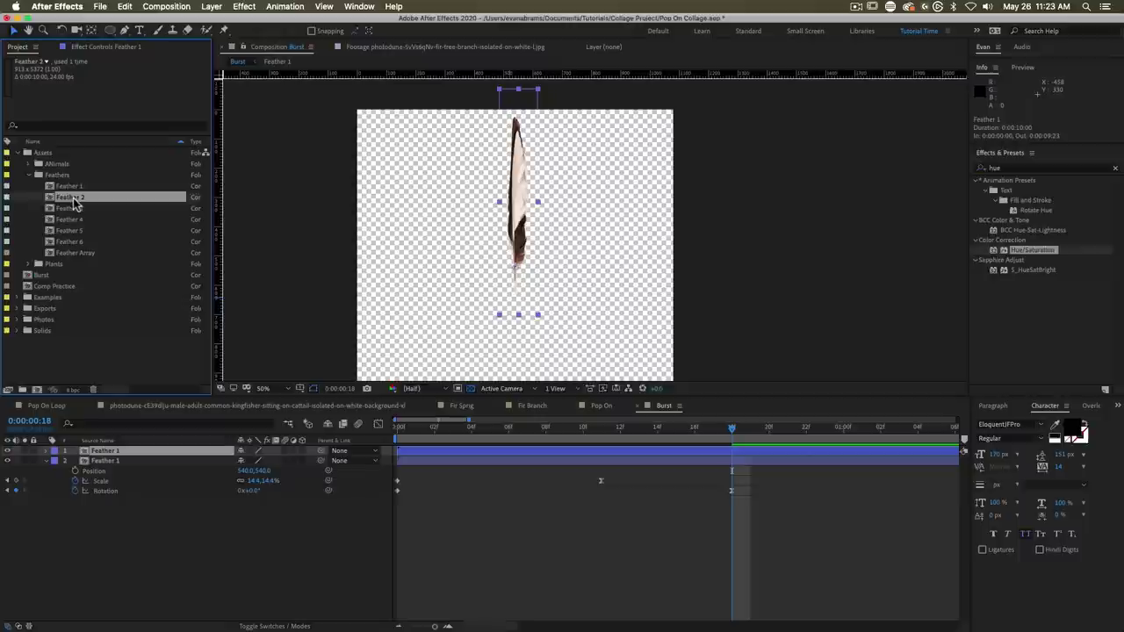
left_click_drag(75, 202, 138, 451)
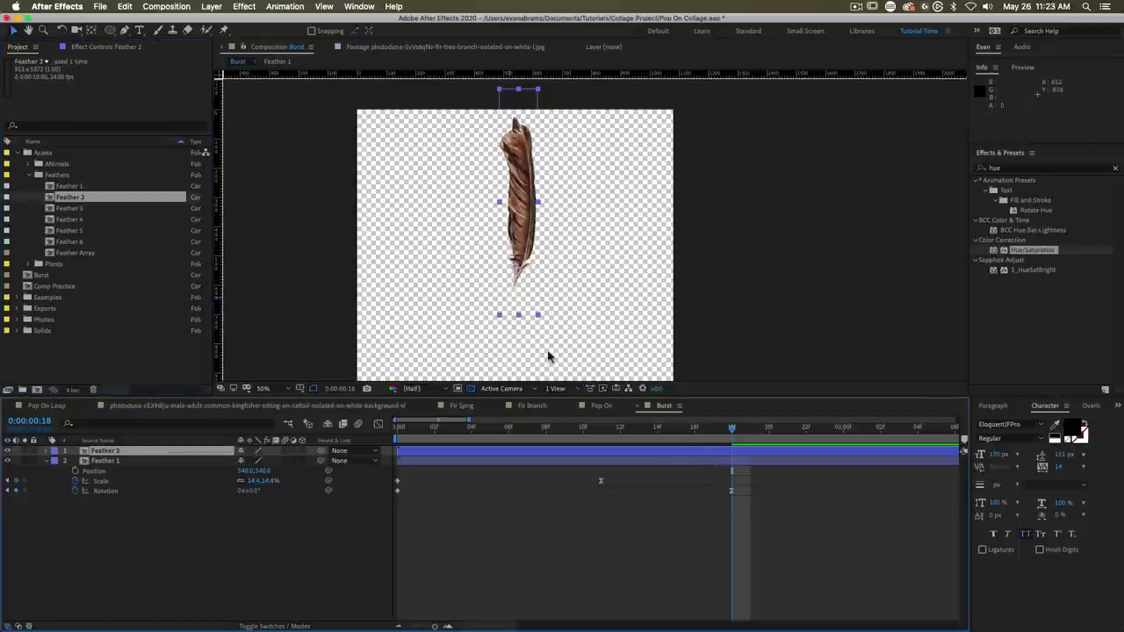
key("r")
left_click_drag(249, 461, 273, 466)
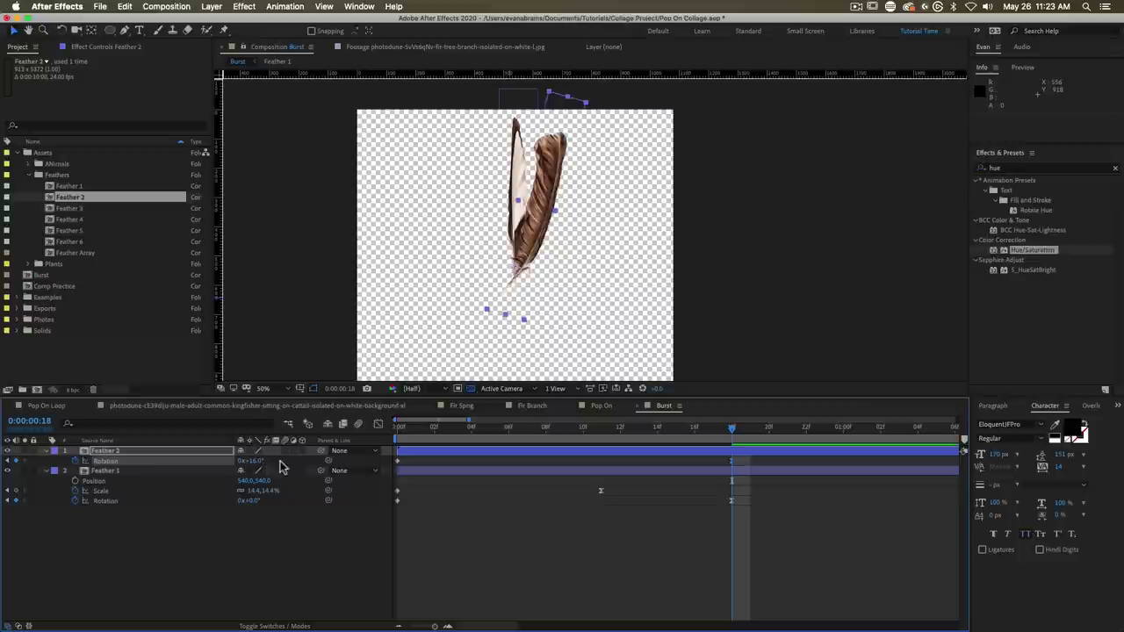
Step: Duplicate the Feather 2 layer four times, replacing the copies' sources with Feather 3, Feather 4, Feather 5 and Feather 6
key("super+d")
left_click_drag(71, 208, 108, 452)
key("super+d")
key("super+d")
left_click_drag(74, 232, 107, 452)
key("super+d")
left_click_drag(74, 242, 107, 452)
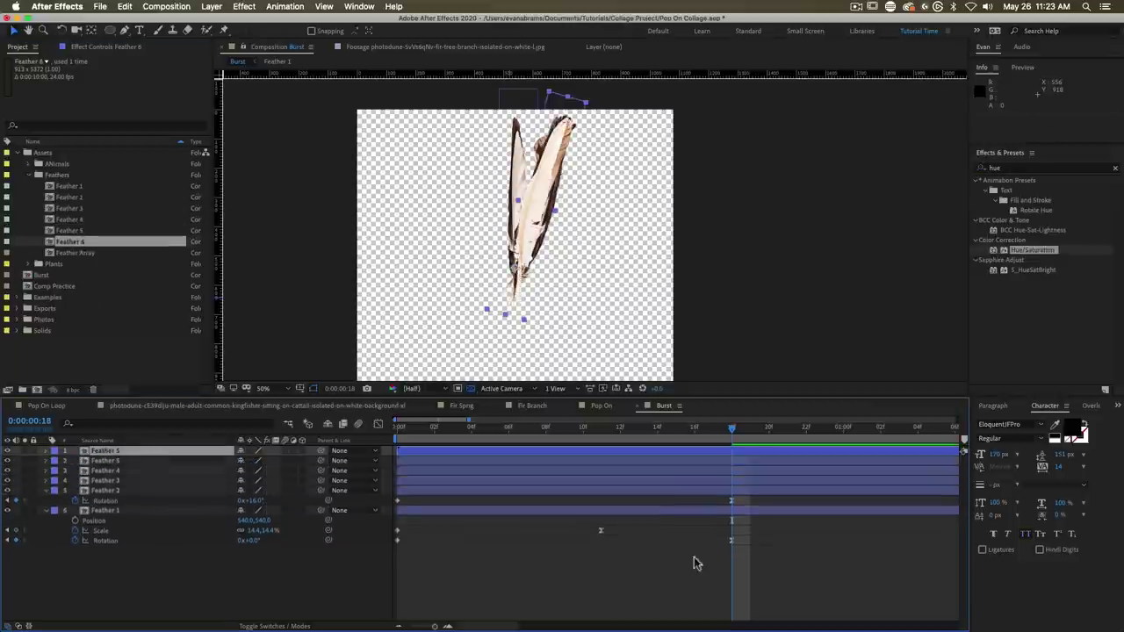
Step: Reveal Rotation on all feather layers and set the ending Rotation of Feather 2 to 20° and Feather 3 to 40°
key("super+a")
key("r")
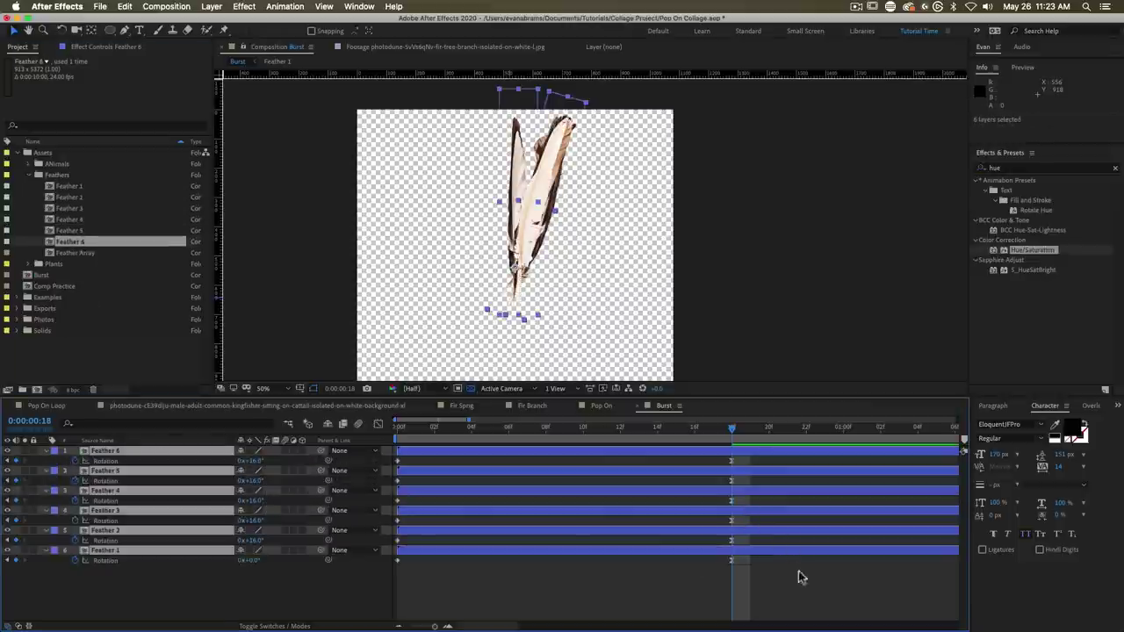
left_click(798, 572)
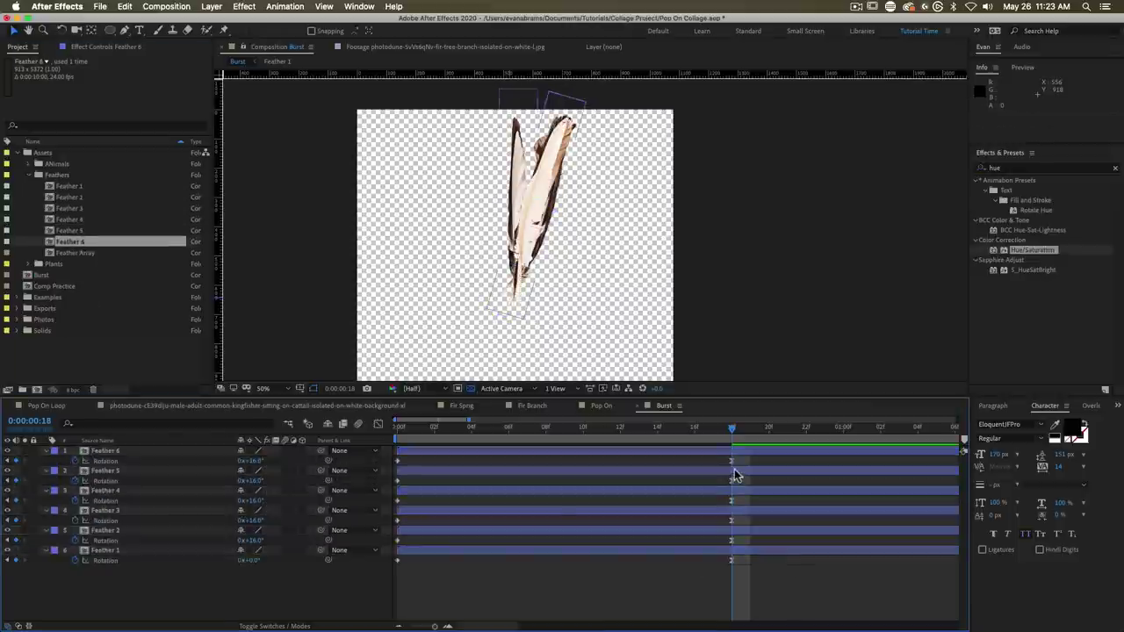
left_click(254, 521)
left_click_drag(262, 520, 257, 544)
left_click(255, 540)
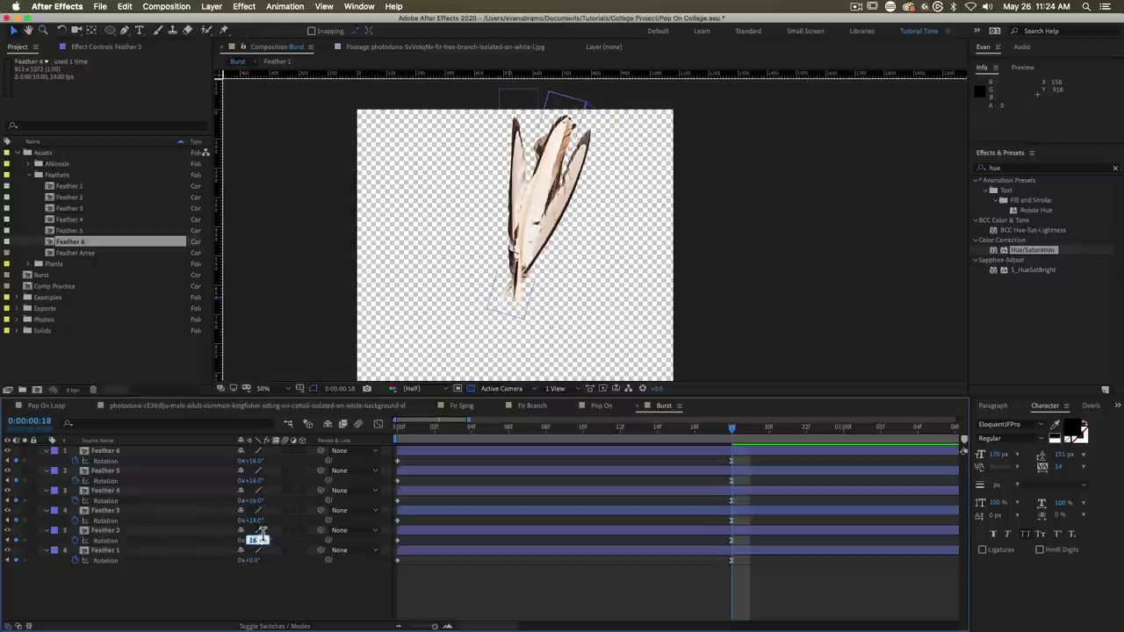
type("20")
key("Return")
left_click(255, 521)
type("40")
key("Return")
Step: Set the ending Rotation of Feather 4 to 60°, Feather 5 to 80° and Feather 6 to 100°, and preview the fan
left_click(254, 500)
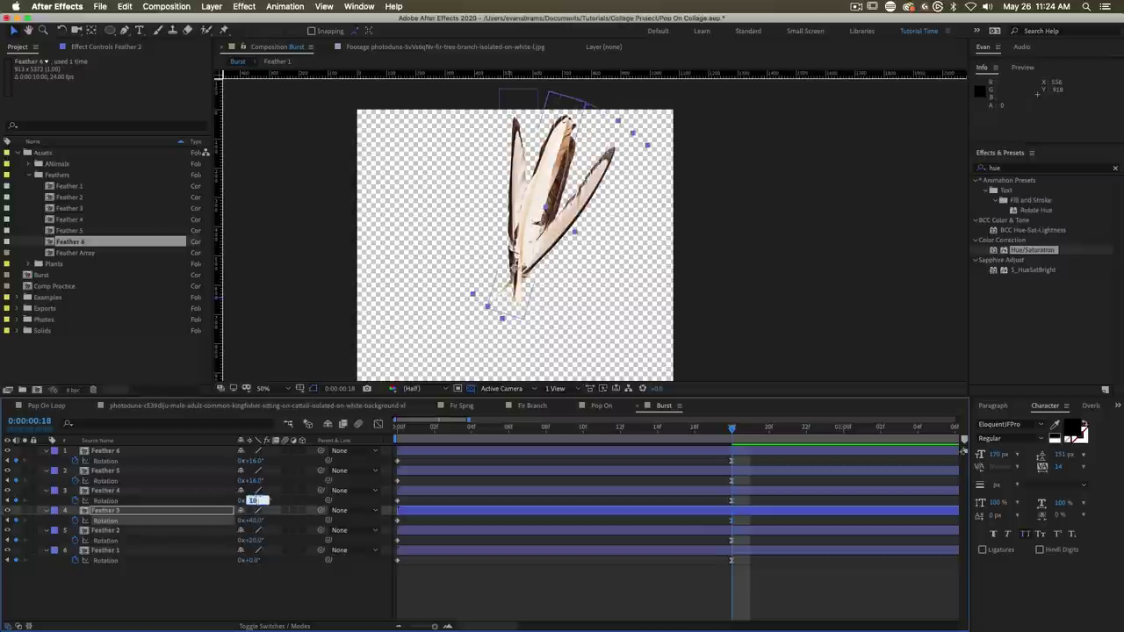
type("60")
key("Return")
left_click(255, 480)
type("80")
key("Return")
left_click(255, 460)
type("100")
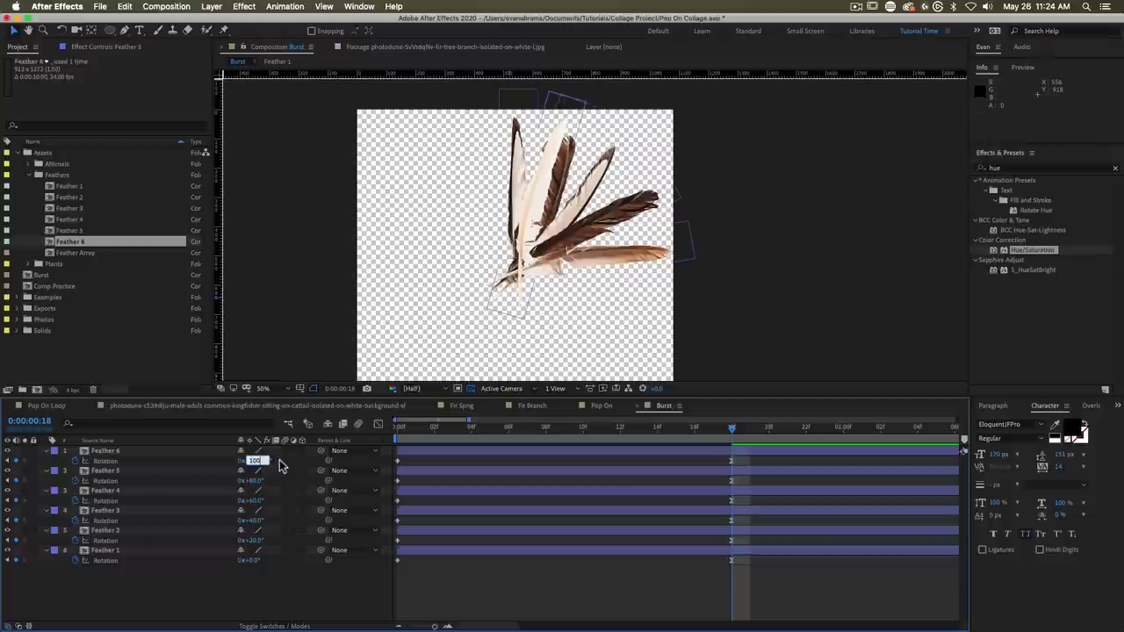
key("Return")
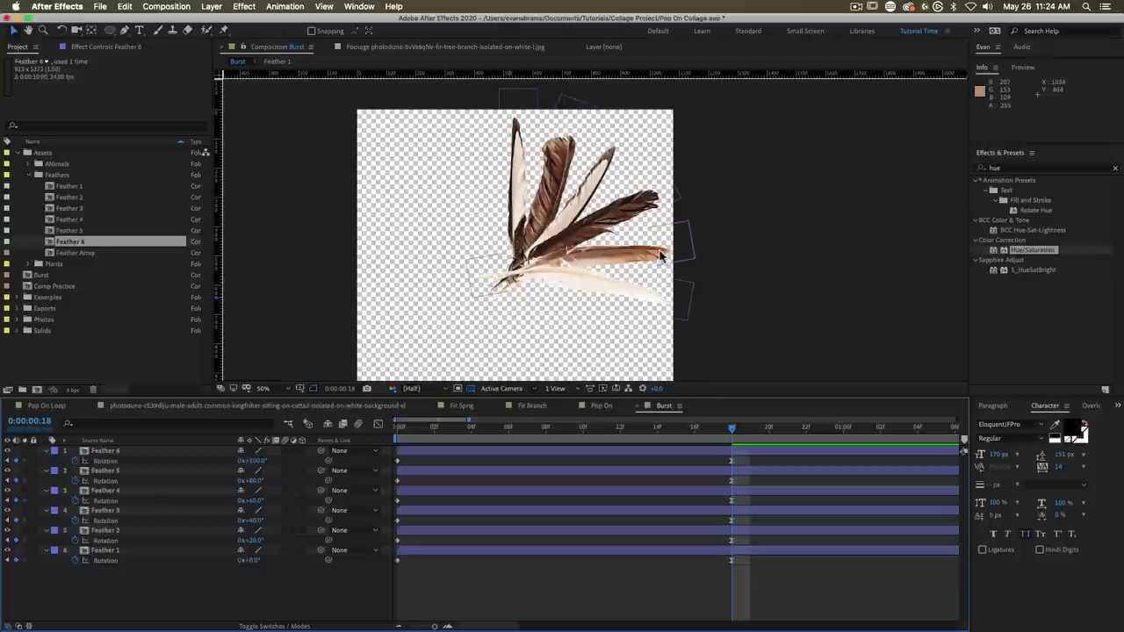
key("space")
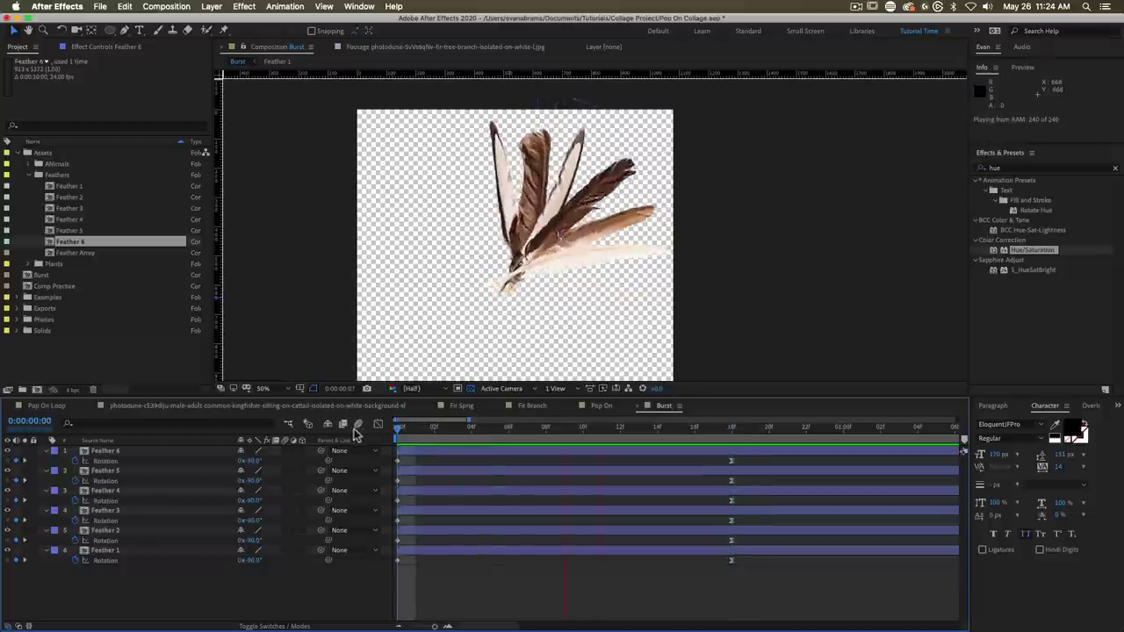
key("space")
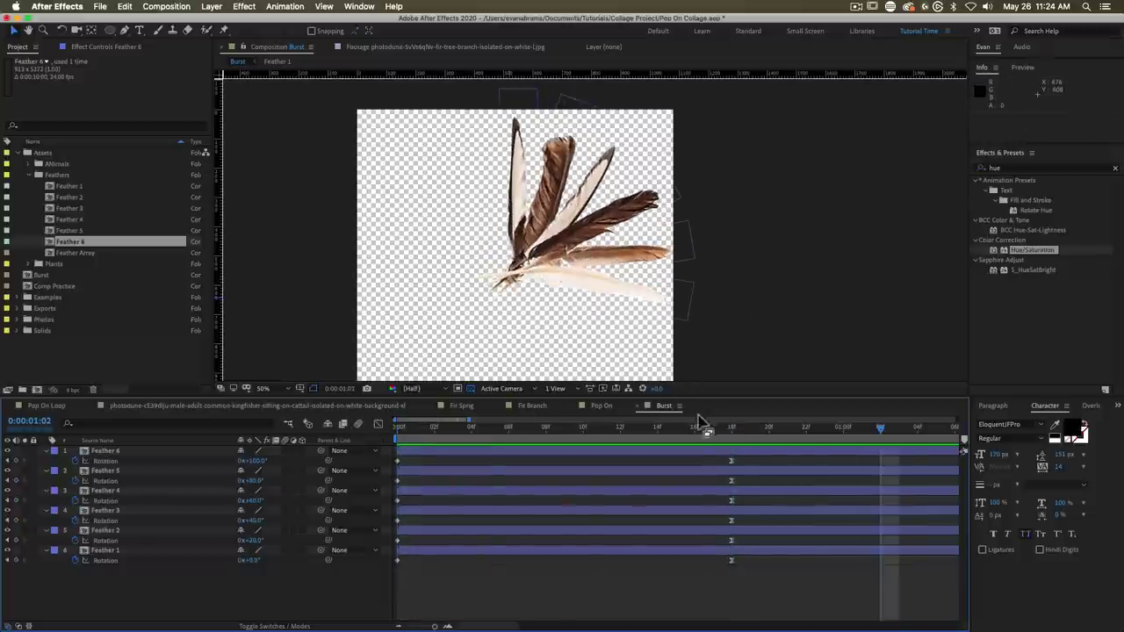
Step: Stagger the Feather 2 to Feather 6 layers so each starts two frames after the one below, and preview the result
scroll(698, 463, "down", 2)
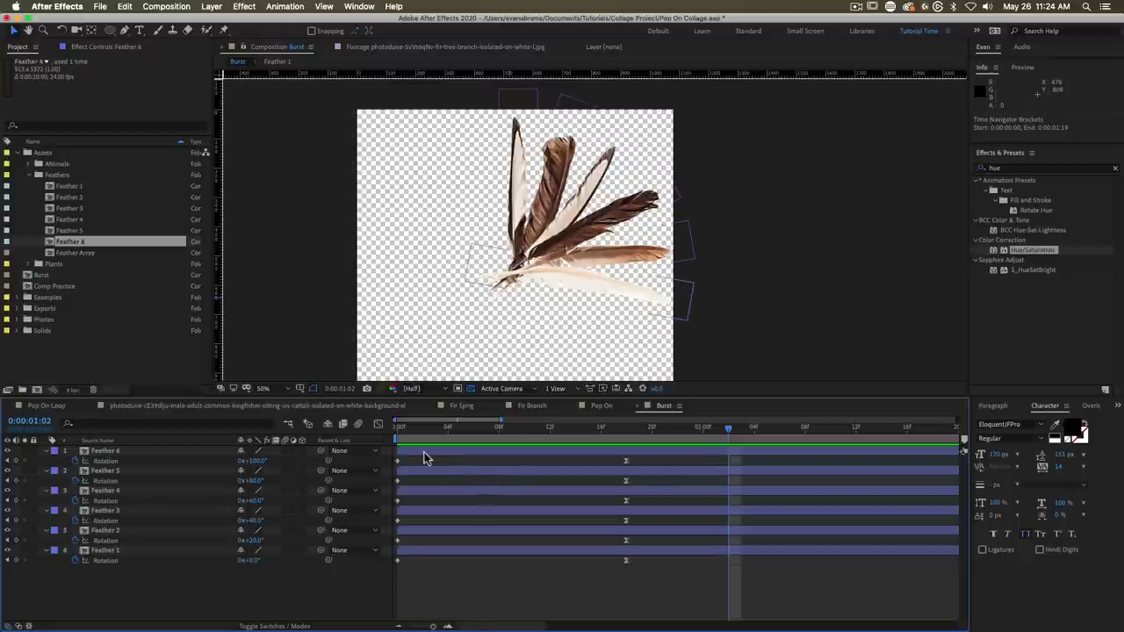
left_click_drag(413, 454, 447, 530)
left_click_drag(432, 430, 261, 447)
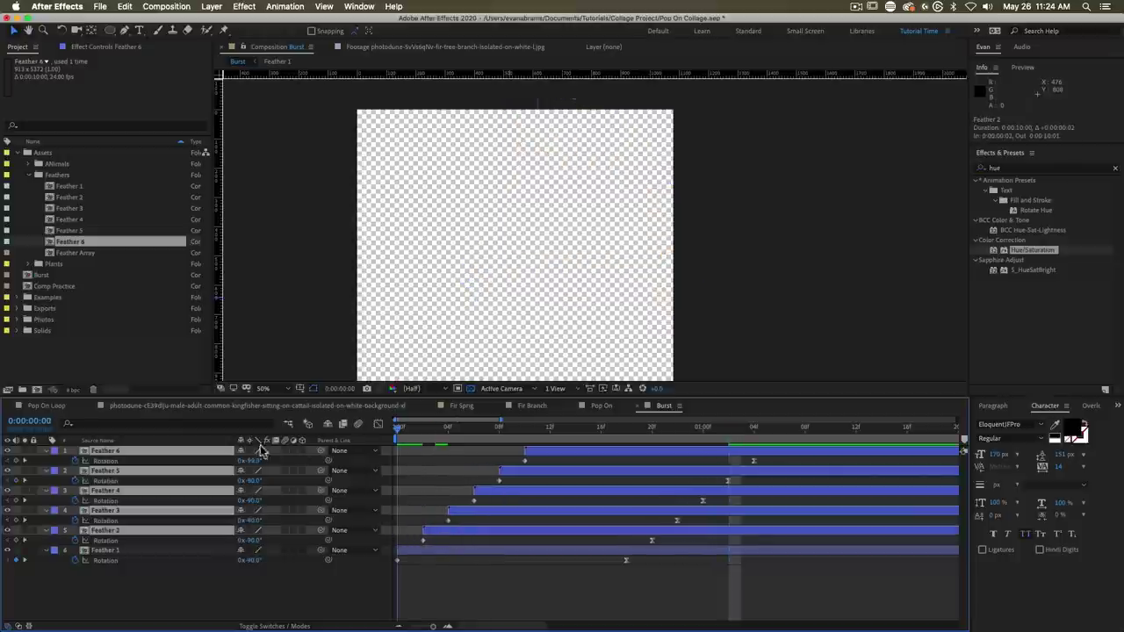
key("space")
key("space")
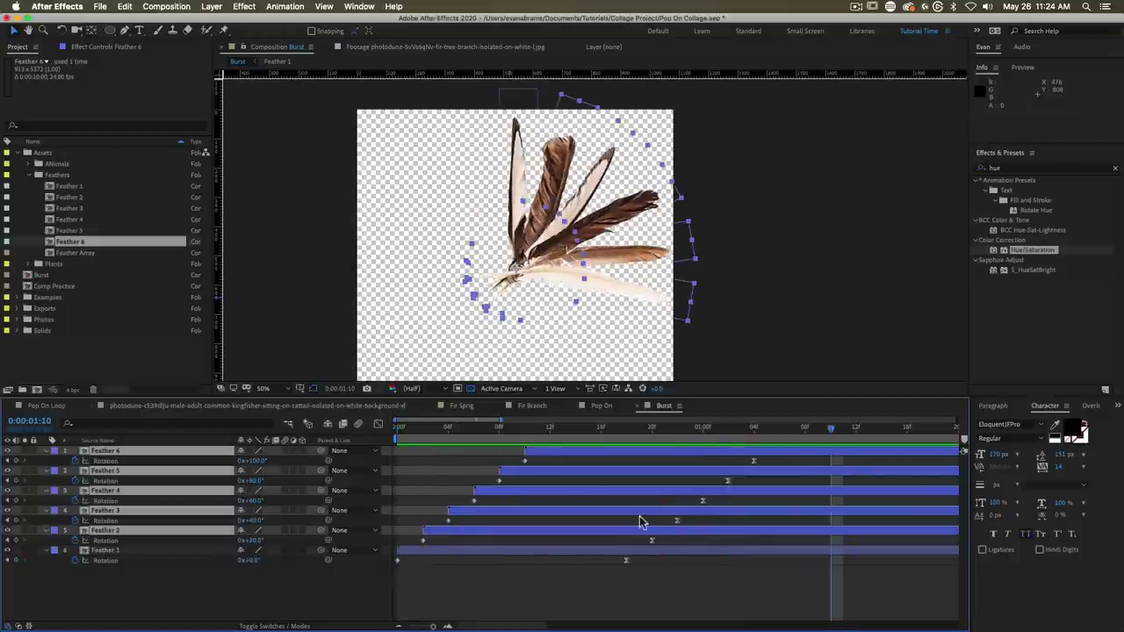
Step: Play the staggered feather fan several times to examine its timing
key("minus")
key("minus")
key("space")
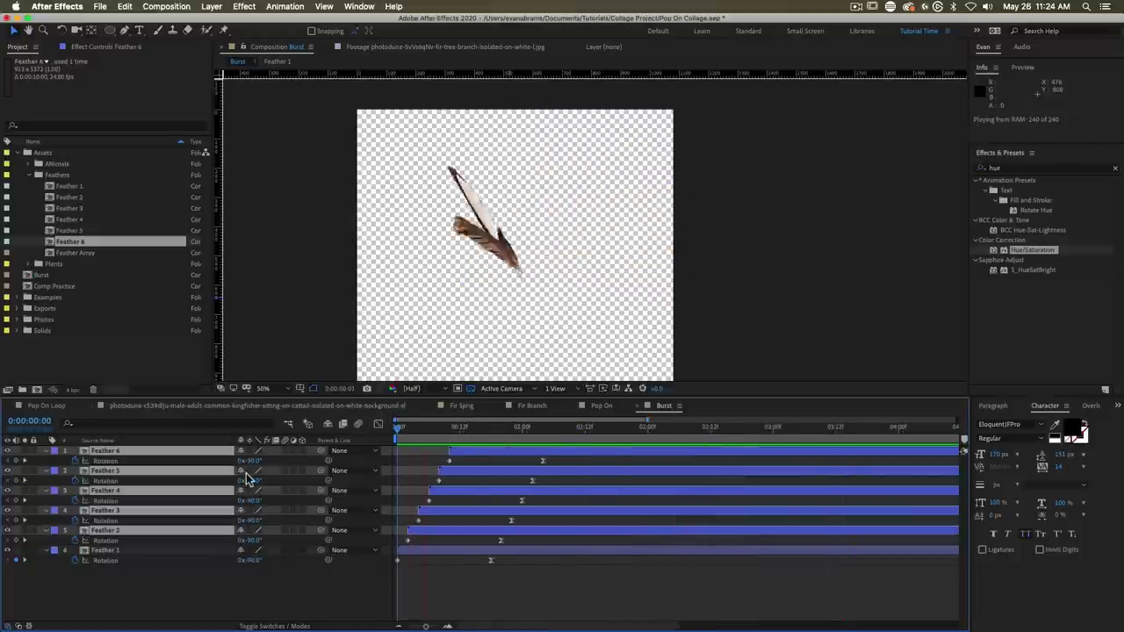
key("space")
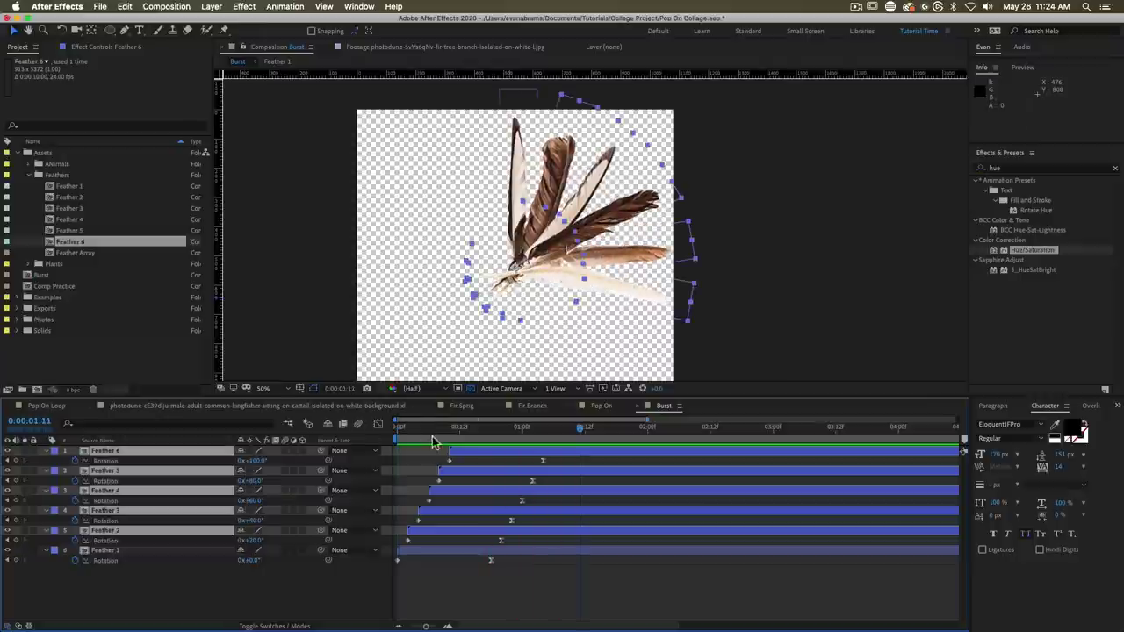
key("space")
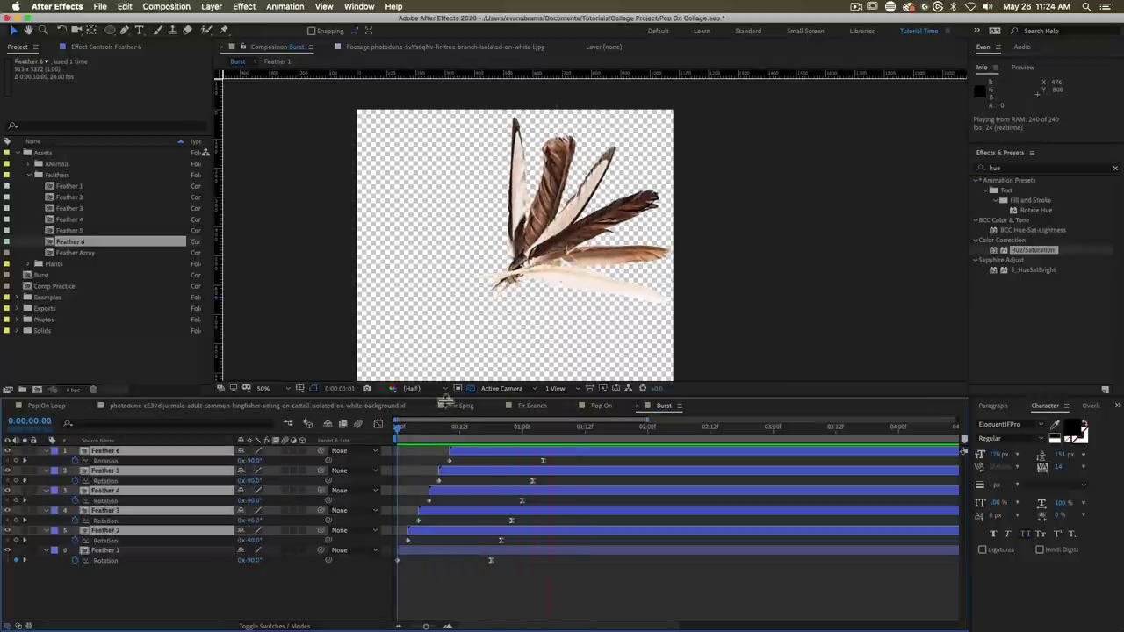
key("space")
key("space")
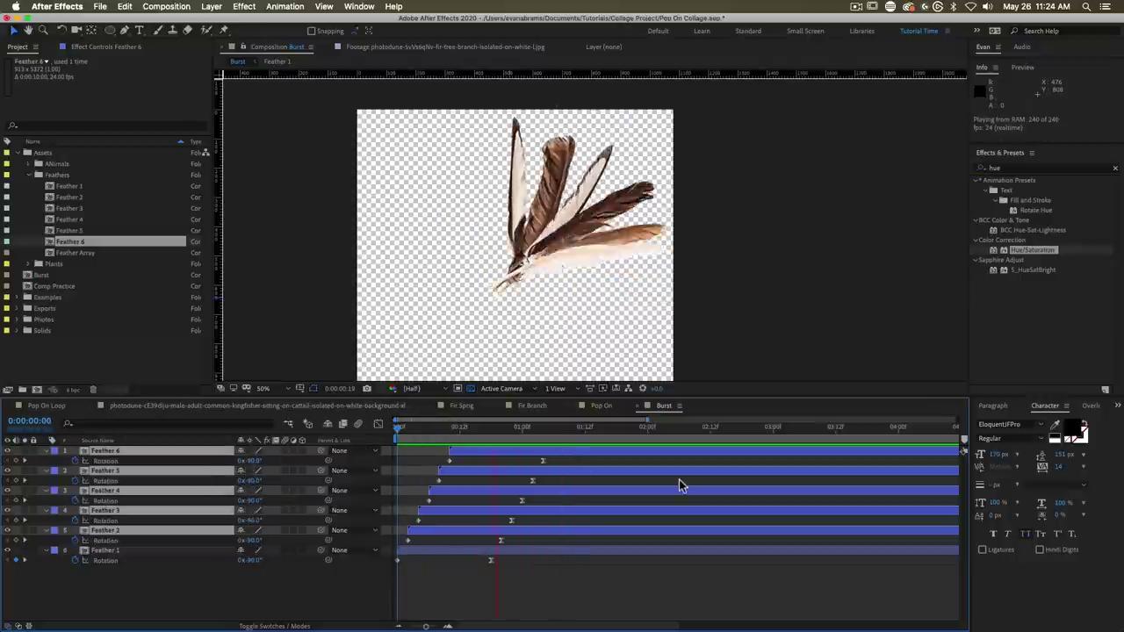
key("space")
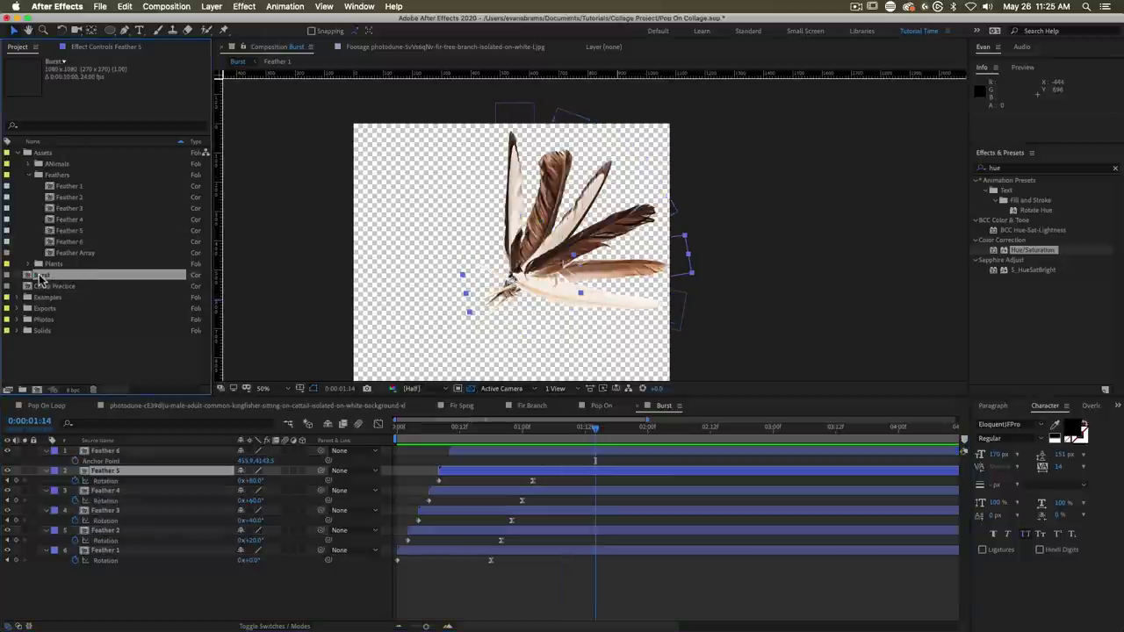
Step: Nest Burst in a new composition at 79% scale, duplicate the layer, rotate the copy to 180°, and preview it
left_click_drag(39, 279, 40, 389)
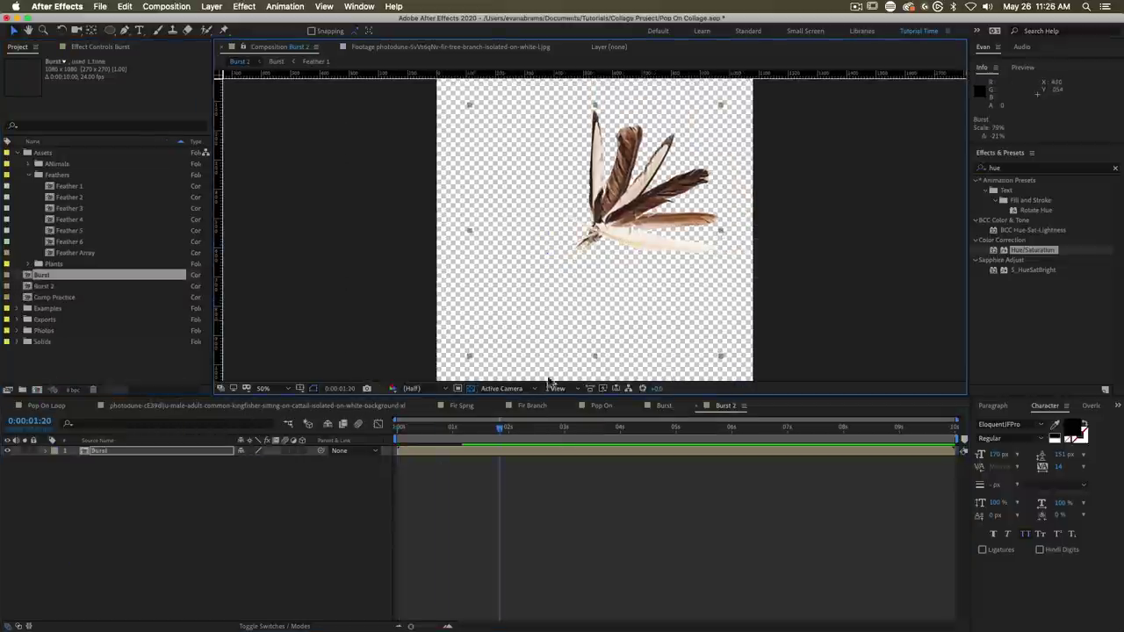
key("super+d")
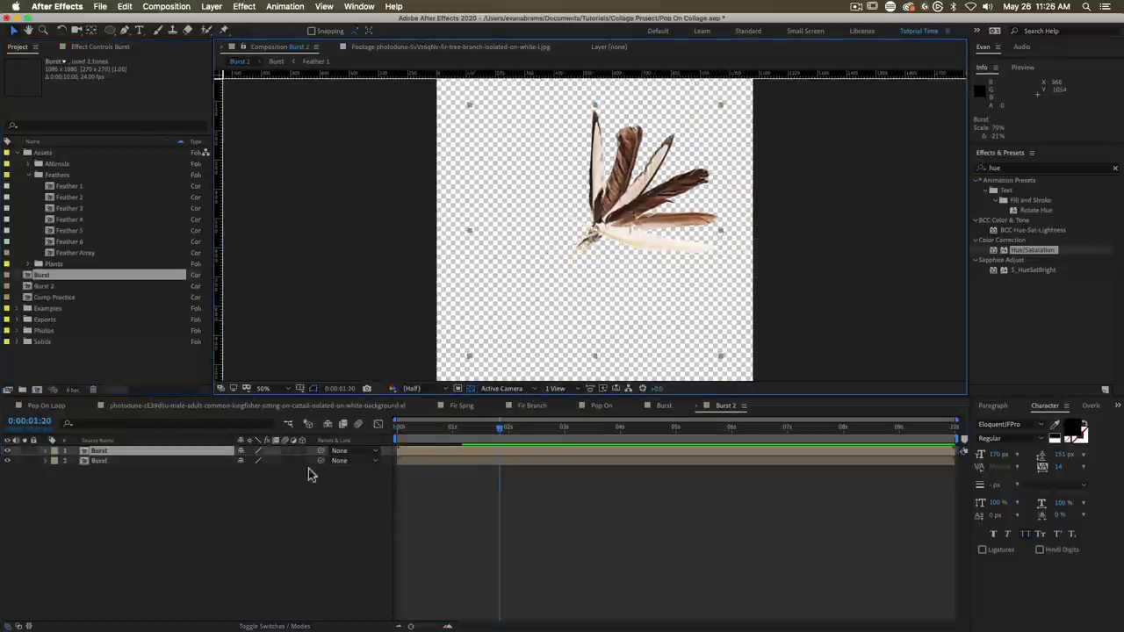
key("r")
left_click(253, 461)
type("180")
key("Return")
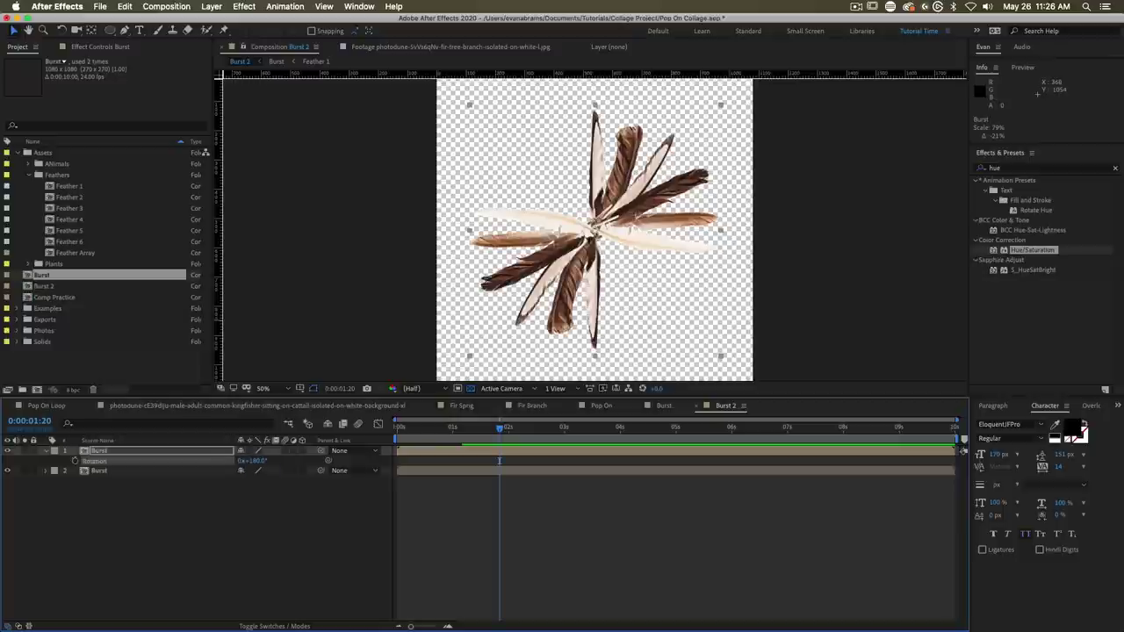
key("Home")
key("space")
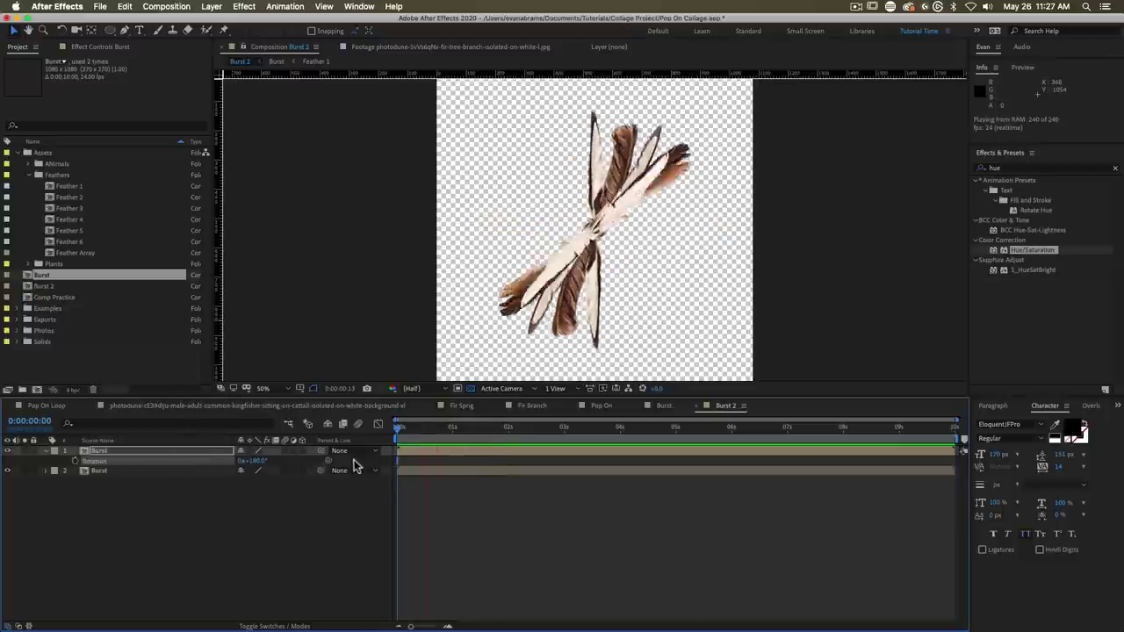
key("space")
Step: Duplicate both Burst layers, rotate the copies to 263° and 83° to fill the circle, and preview the full burst
left_click(424, 471, "shift")
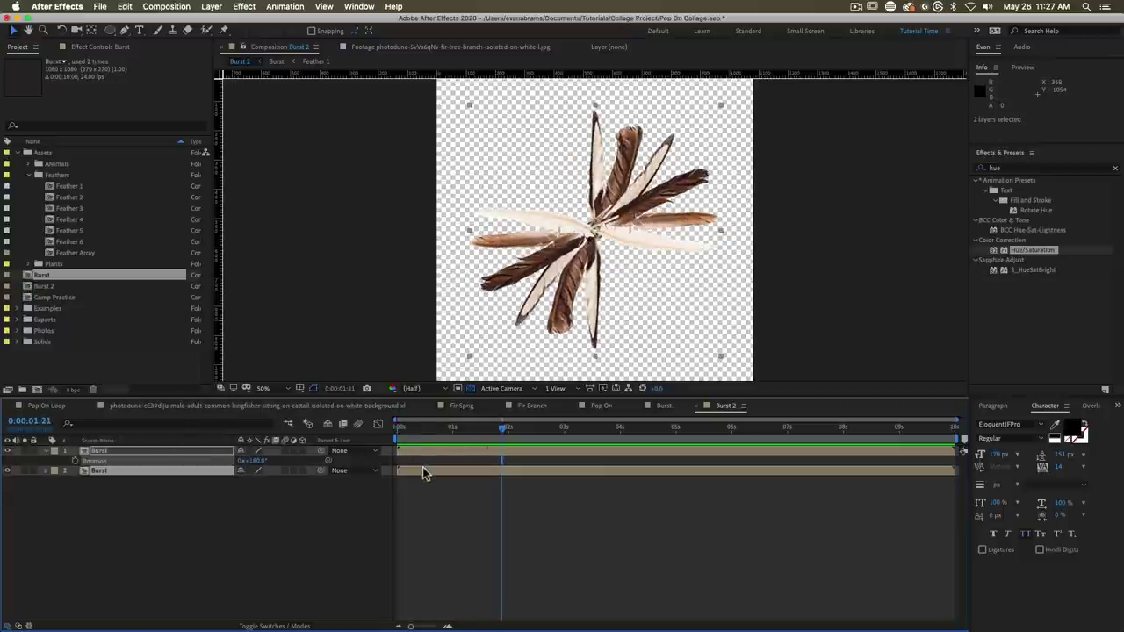
key("super+d")
key("r")
left_click_drag(253, 460, 309, 470)
key("space")
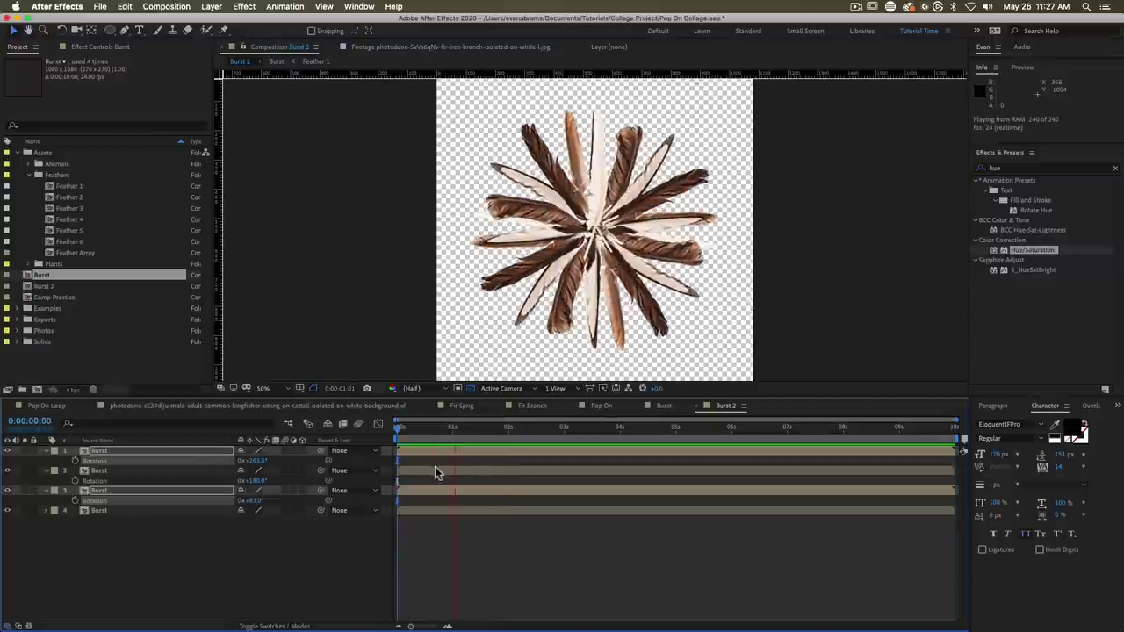
key("space")
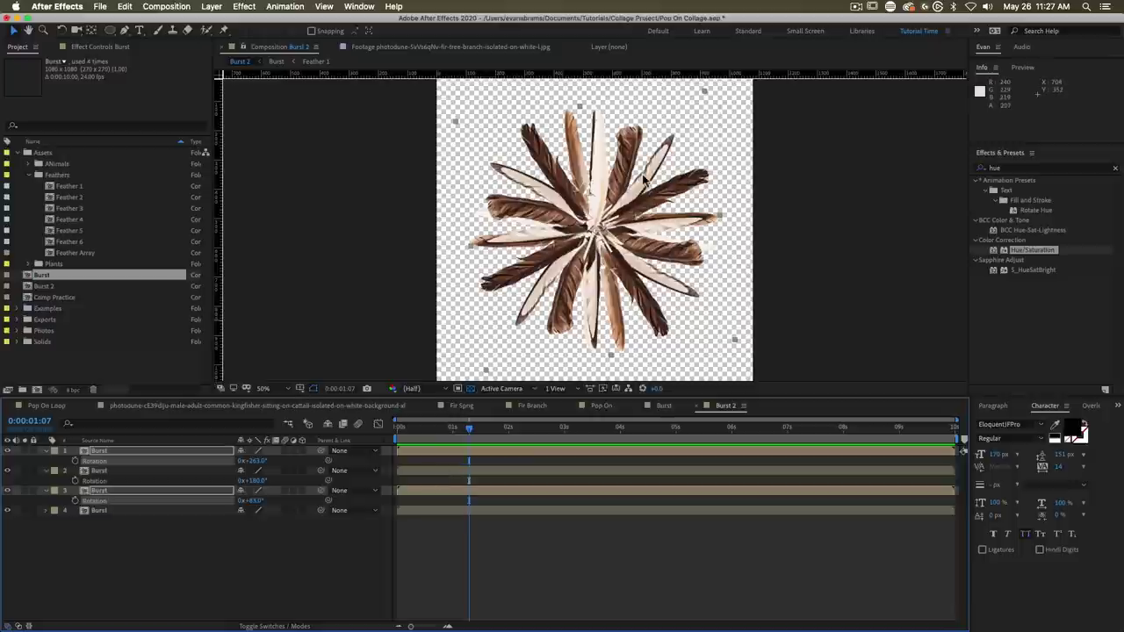
Step: Offset the upper three Burst layers progressively later in time, with the 83° copy starting at 0:00:00:02, and preview the burst
left_click(545, 531)
left_click(430, 451)
left_click_drag(429, 451, 440, 451)
left_click_drag(429, 471, 438, 470)
left_click_drag(424, 490, 440, 452)
left_click(434, 470)
left_click(439, 490)
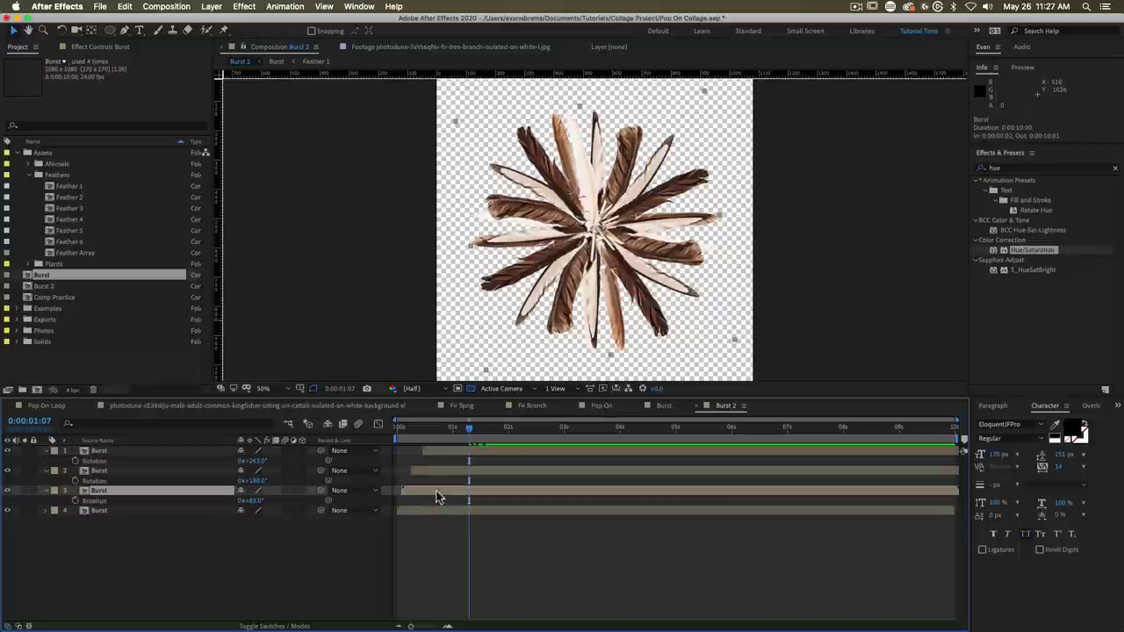
key("space")
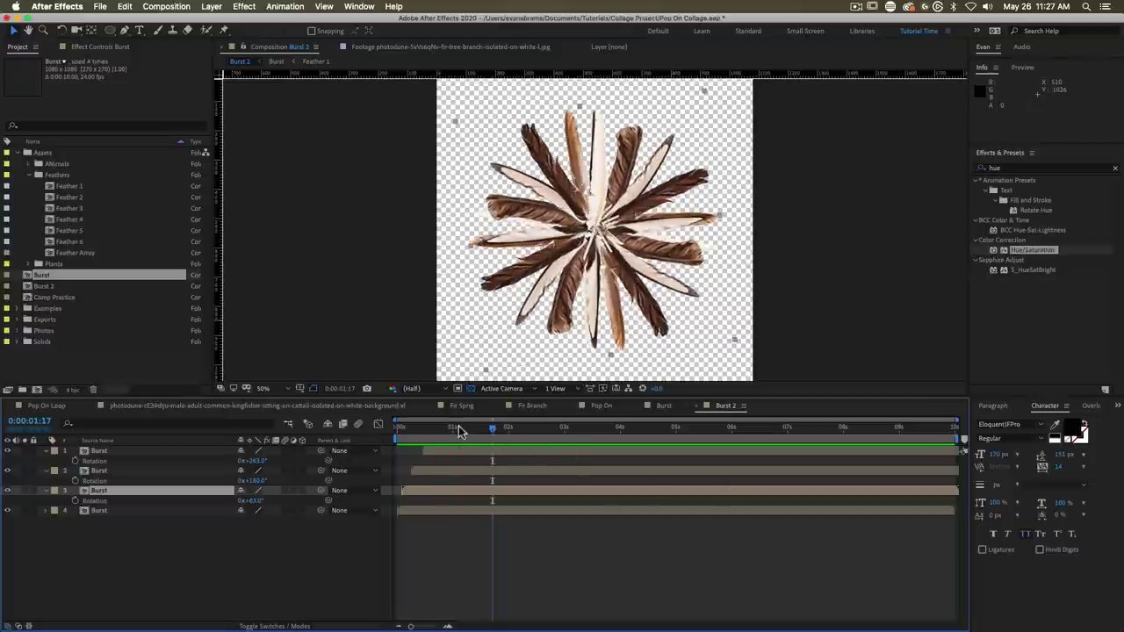
left_click_drag(458, 426, 575, 427)
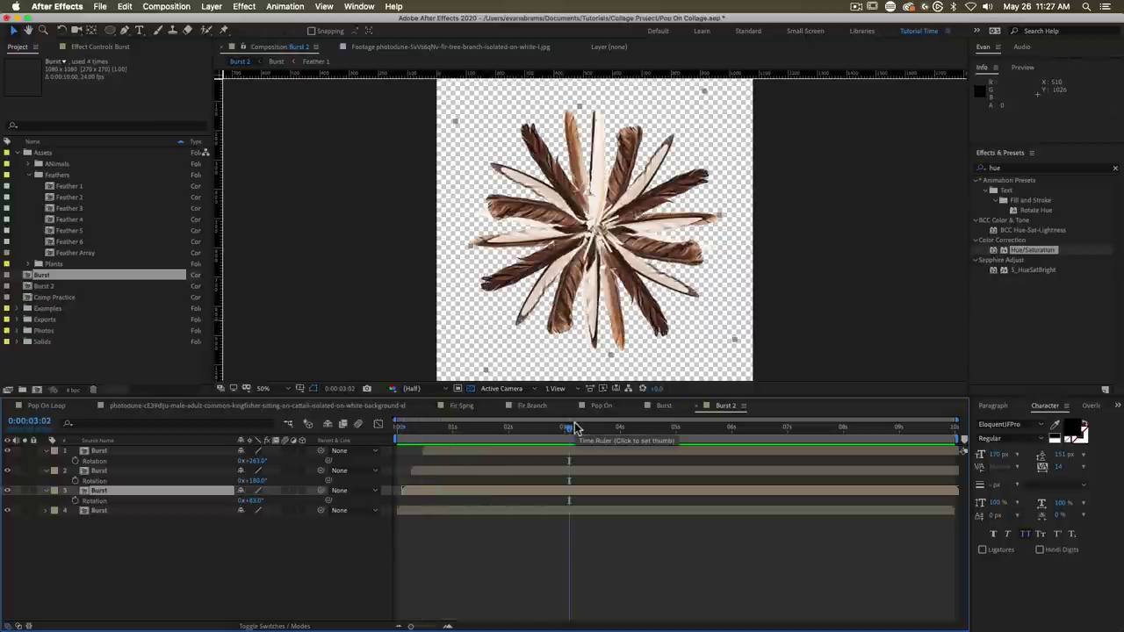
Step: Isolate the Fir Tree layer and its three Fir Branch layers in the Pop On composition
key("super+a")
left_click(111, 359)
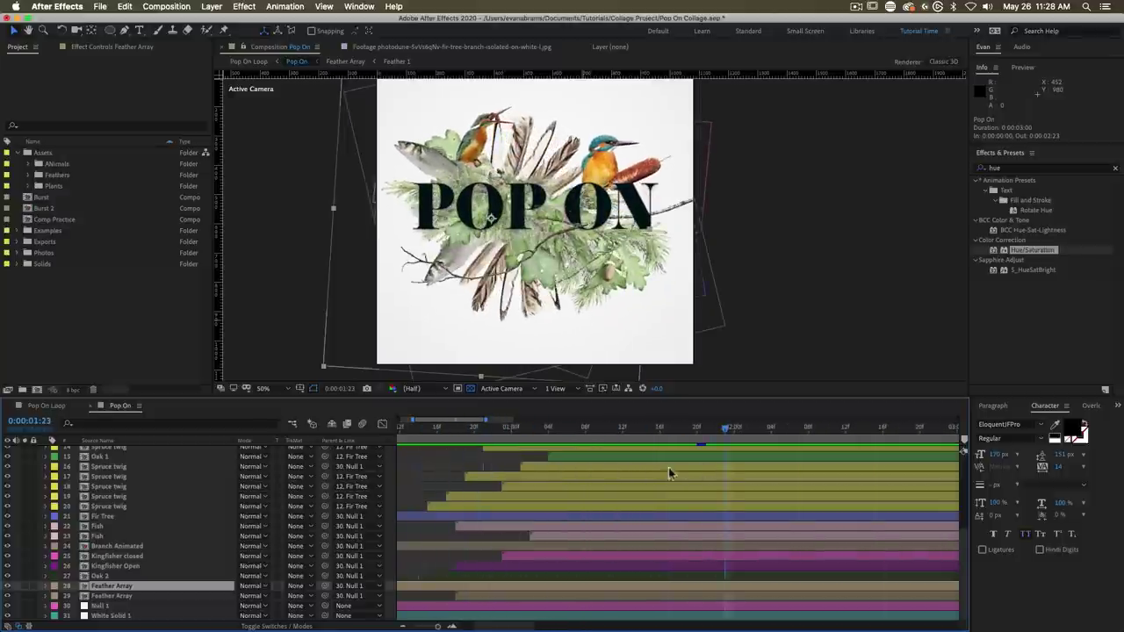
scroll(112, 483, "up", 5)
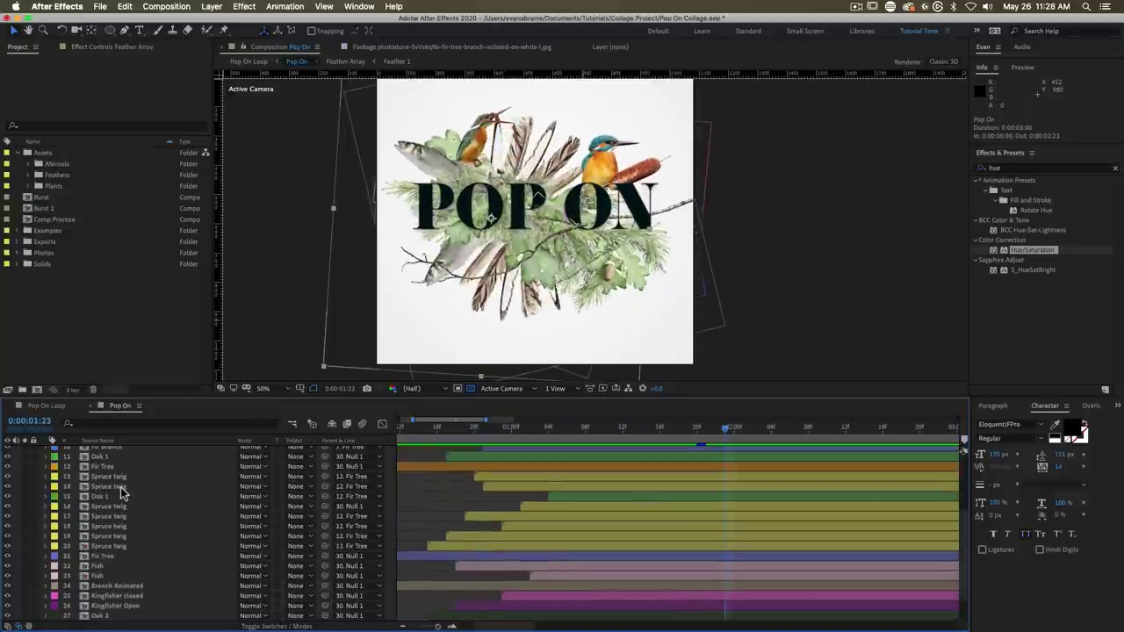
left_click(103, 456)
left_click(106, 478, "shift")
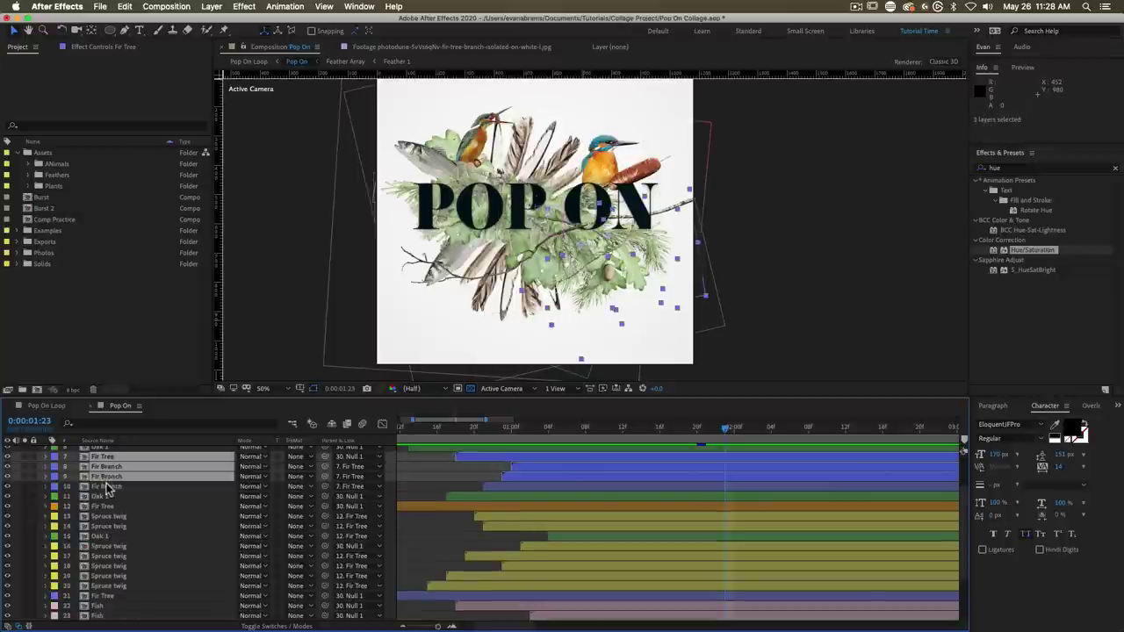
left_click(98, 483, "shift")
left_click_drag(25, 463, 24, 485)
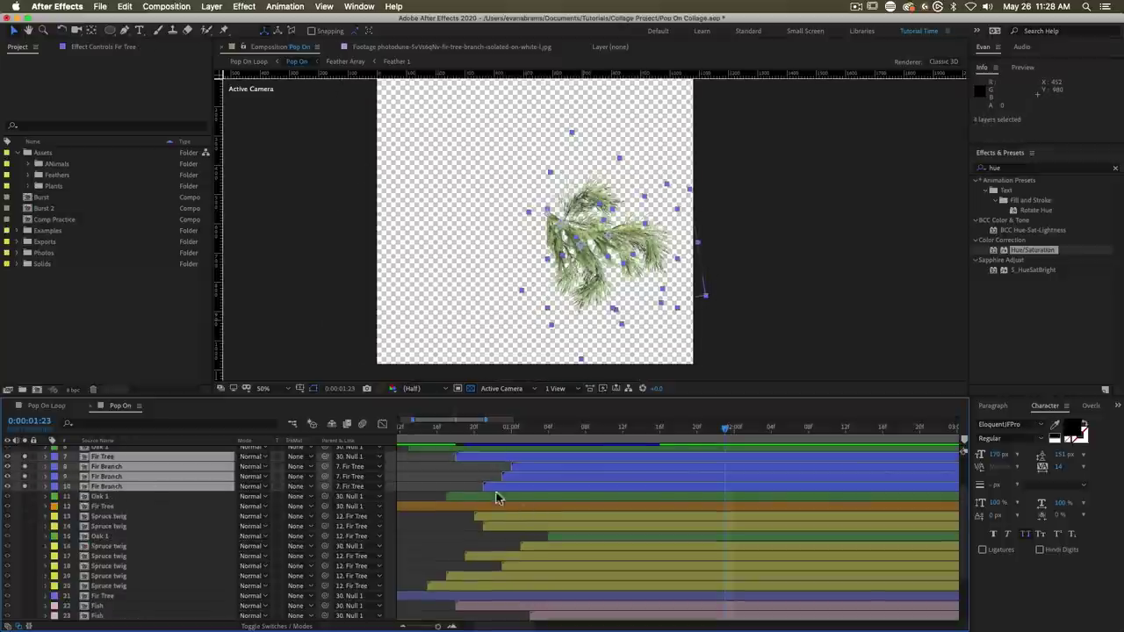
Step: Play the isolated fir layers to examine how the branches pop on
left_click(456, 472)
left_click(457, 428)
key("space")
key("space")
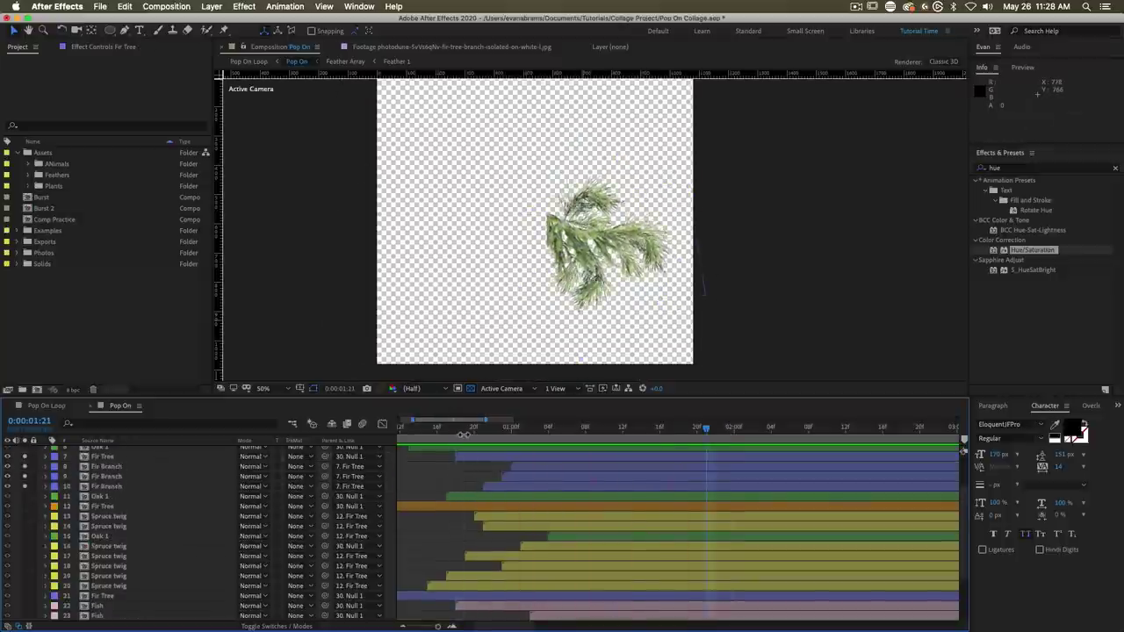
key("space")
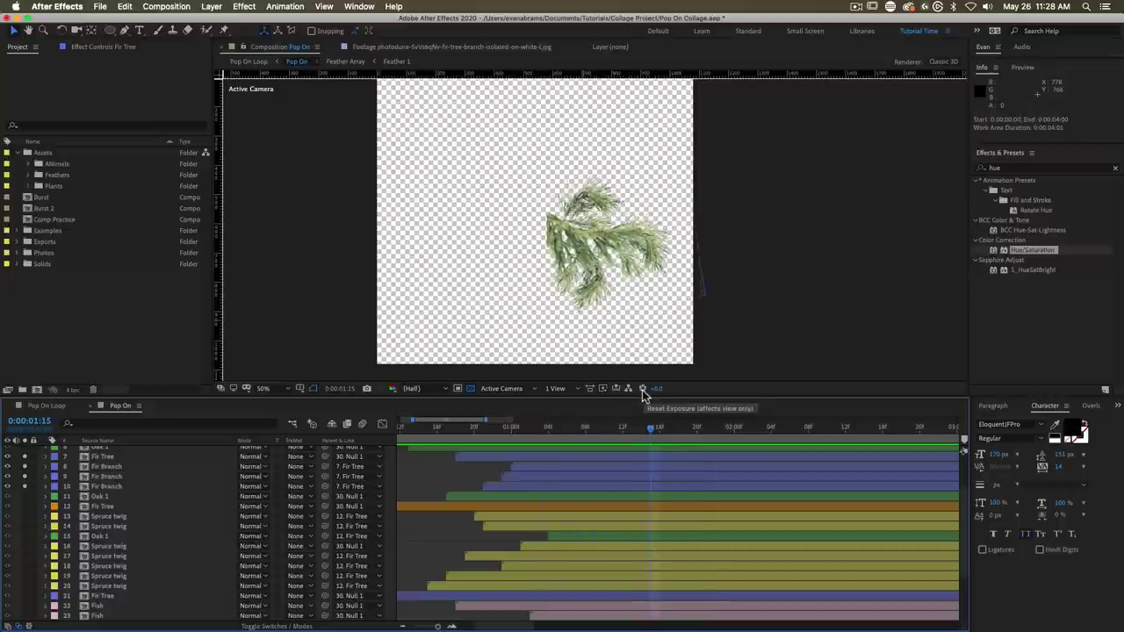
Step: Create a new 1080 x 1080 composition named Arm at 24 fps, lasting 10 seconds
left_click(39, 391)
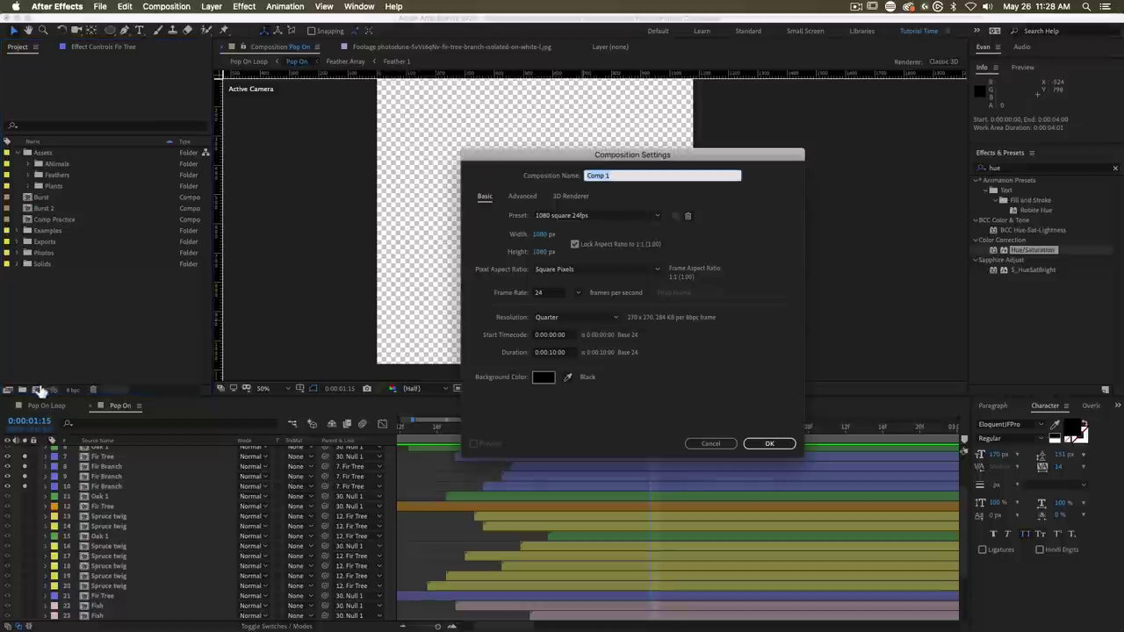
type("Arm")
key("Return")
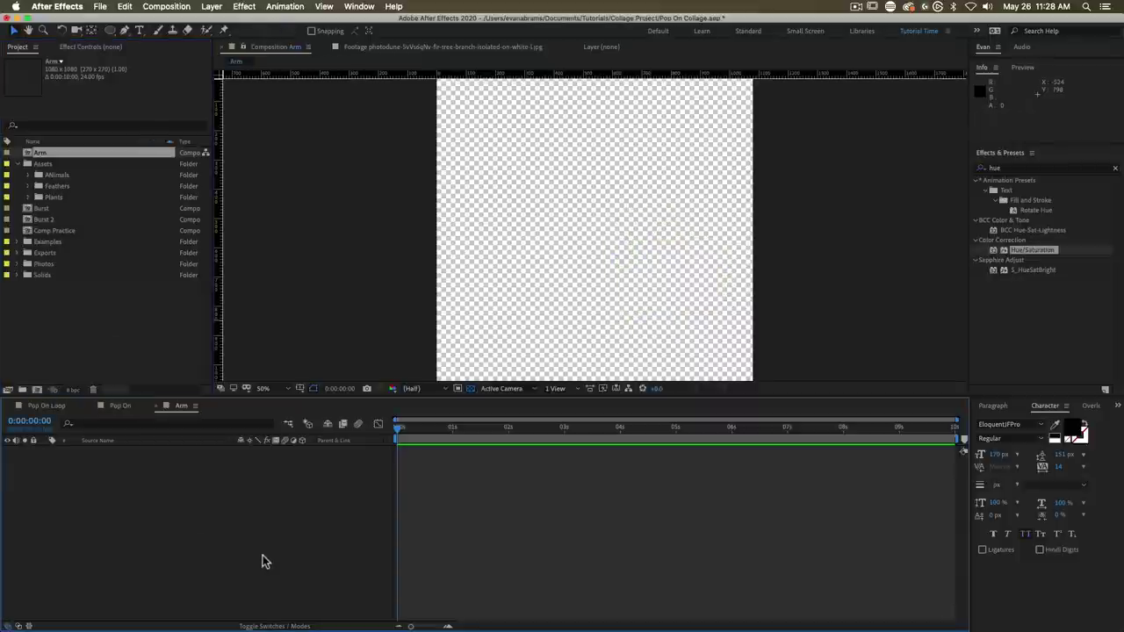
Step: Add the Fir Tree asset from the Plants folder to the Arm composition and scale it down to about 25%
left_click(28, 198)
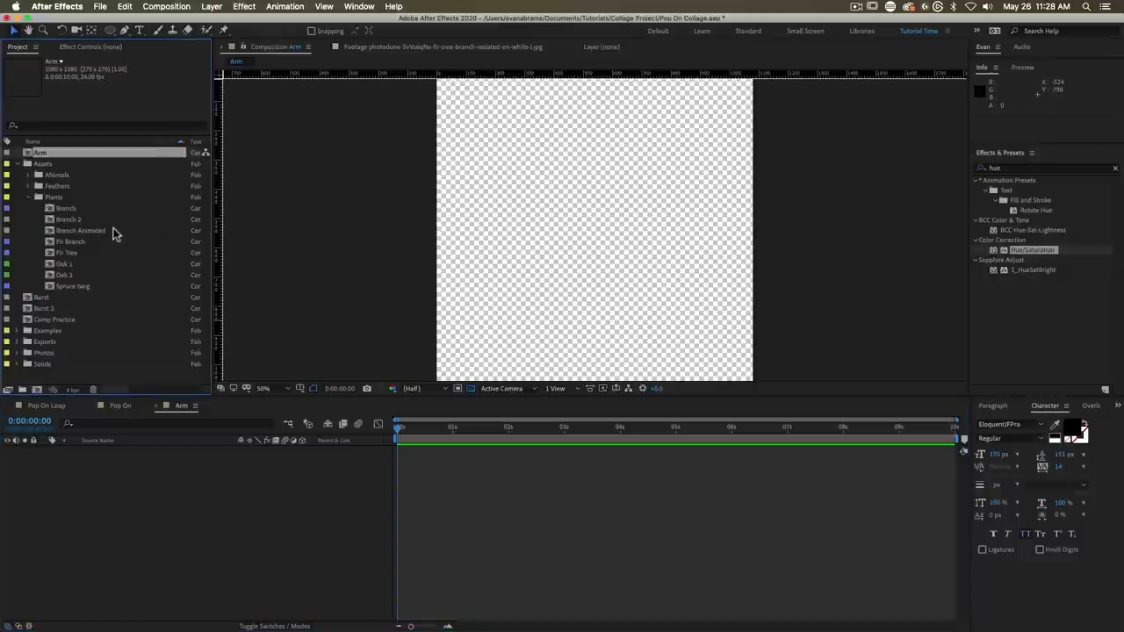
left_click_drag(76, 253, 624, 244)
key("s")
left_click_drag(282, 460, 255, 459)
left_click_drag(525, 199, 553, 201)
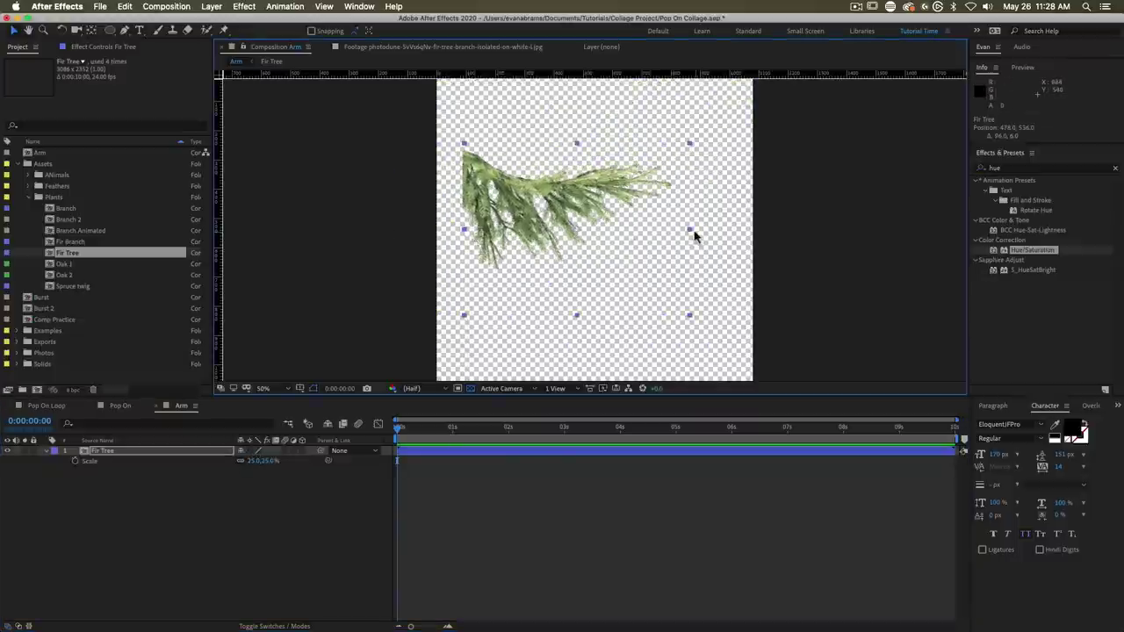
Step: Reduce the Fir Tree to about 19.2% scale and place it at about 142, 314 with its anchor point at the branch base
left_click_drag(690, 230, 663, 231)
left_click_drag(579, 222, 502, 180)
key("y")
left_click_drag(615, 209, 539, 228)
key("super+z")
key("v")
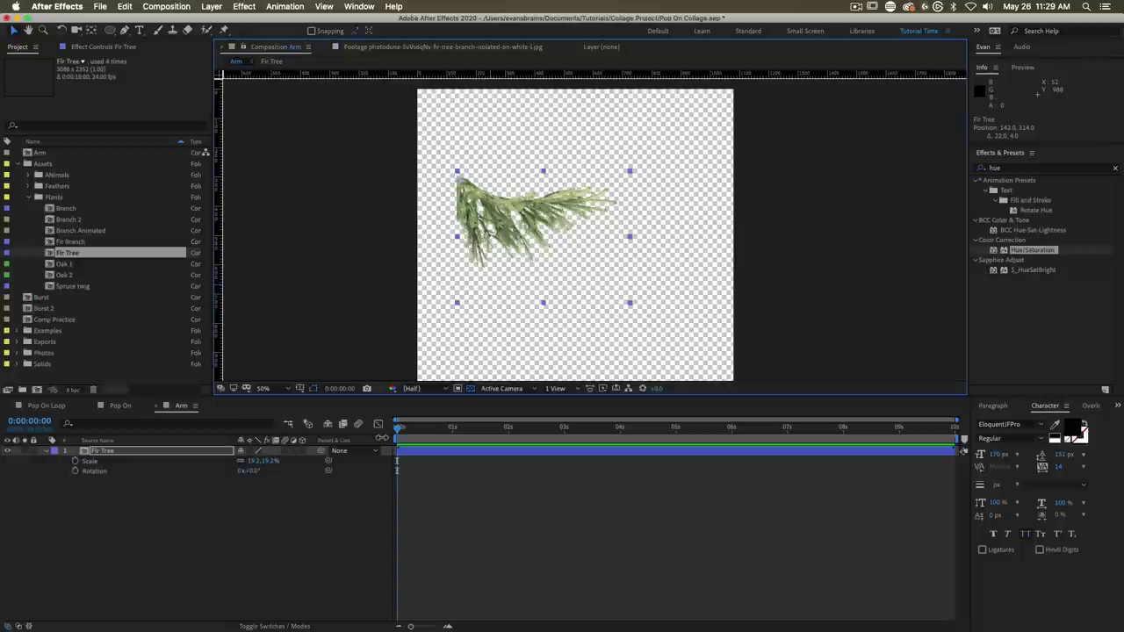
Step: Add Scale and Rotation keyframes to the Fir Tree layer and move both to just past half a second
key("r")
key("u")
key("u")
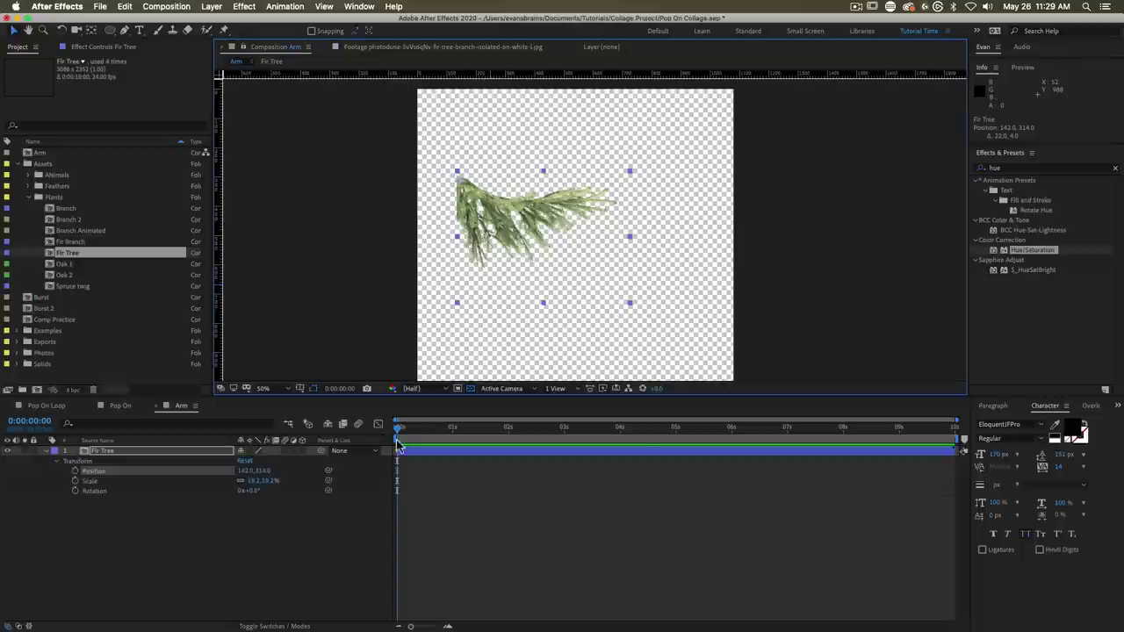
left_click(103, 488)
left_click(106, 491)
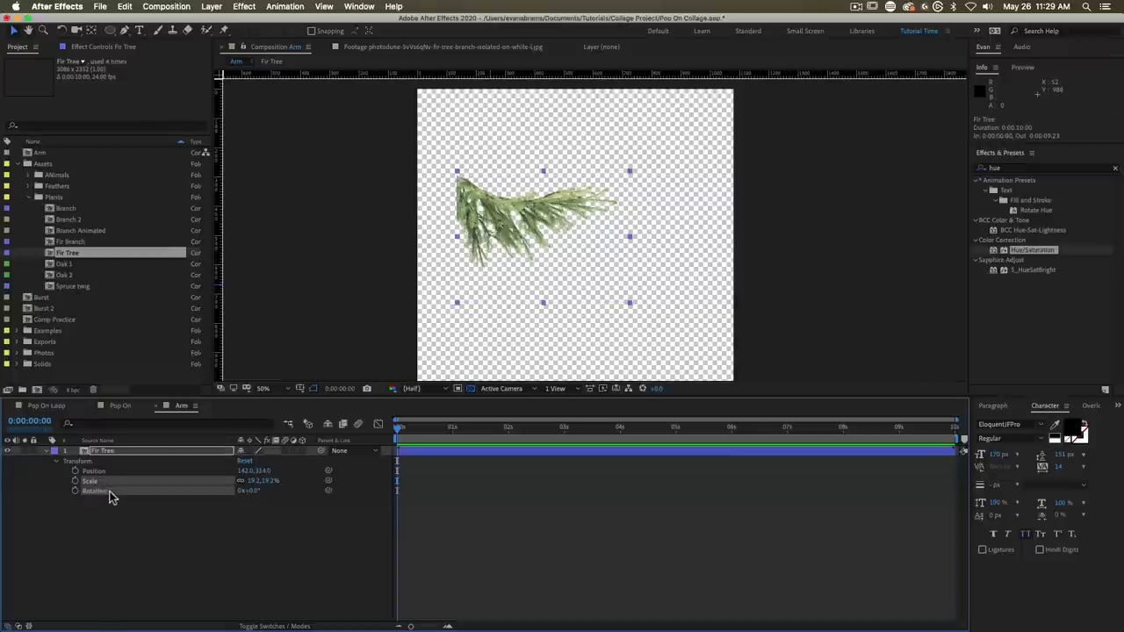
left_click(228, 523)
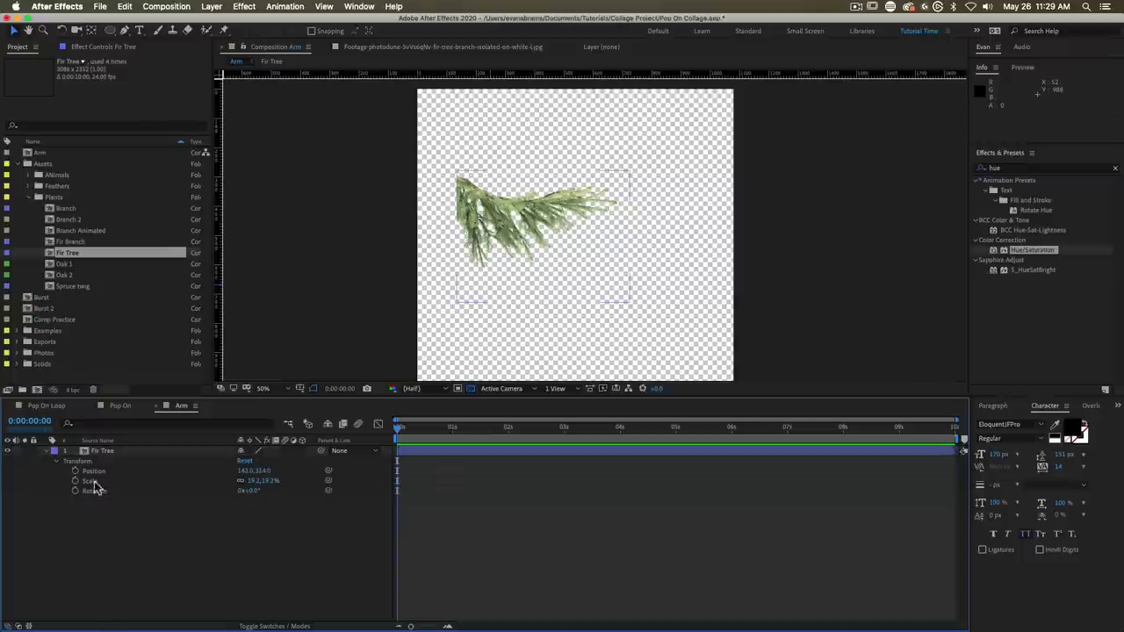
left_click_drag(75, 482, 76, 490)
left_click_drag(397, 497, 428, 490)
left_click(283, 504)
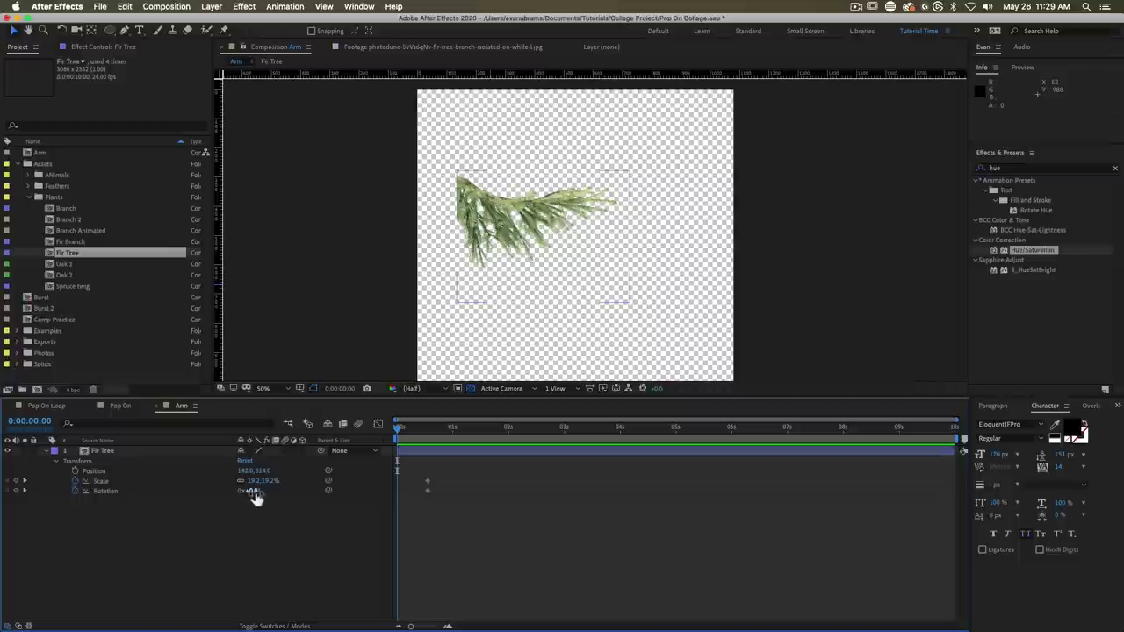
Step: Keyframe the Fir Tree at 0:00:00:00 with 45° rotation and 0% scale
left_click_drag(252, 490, 289, 492)
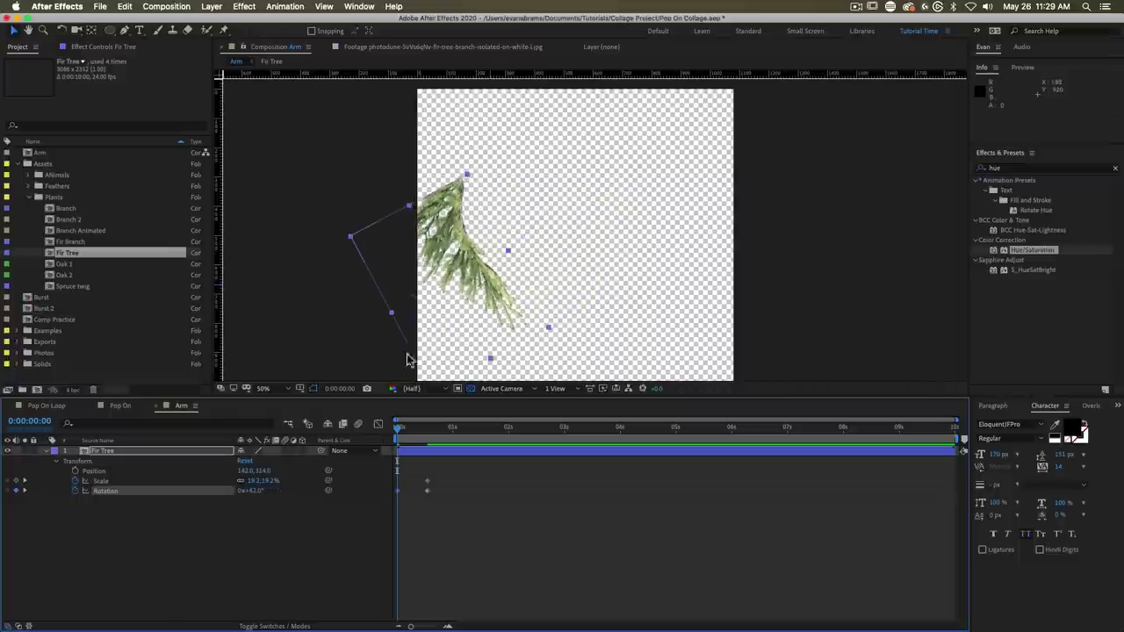
left_click(260, 492)
type("45")
key("Return")
mouse_move(414, 430)
left_mouse_down()
mouse_move(429, 436)
mouse_move(395, 436)
left_mouse_up()
left_click(261, 480)
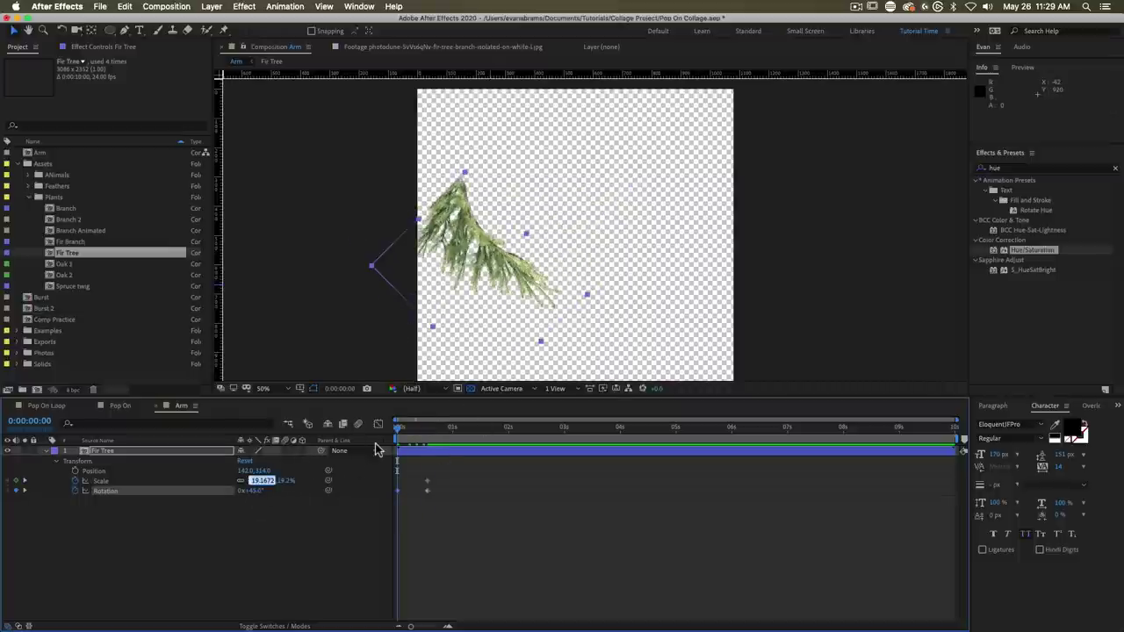
type("0")
key("Return")
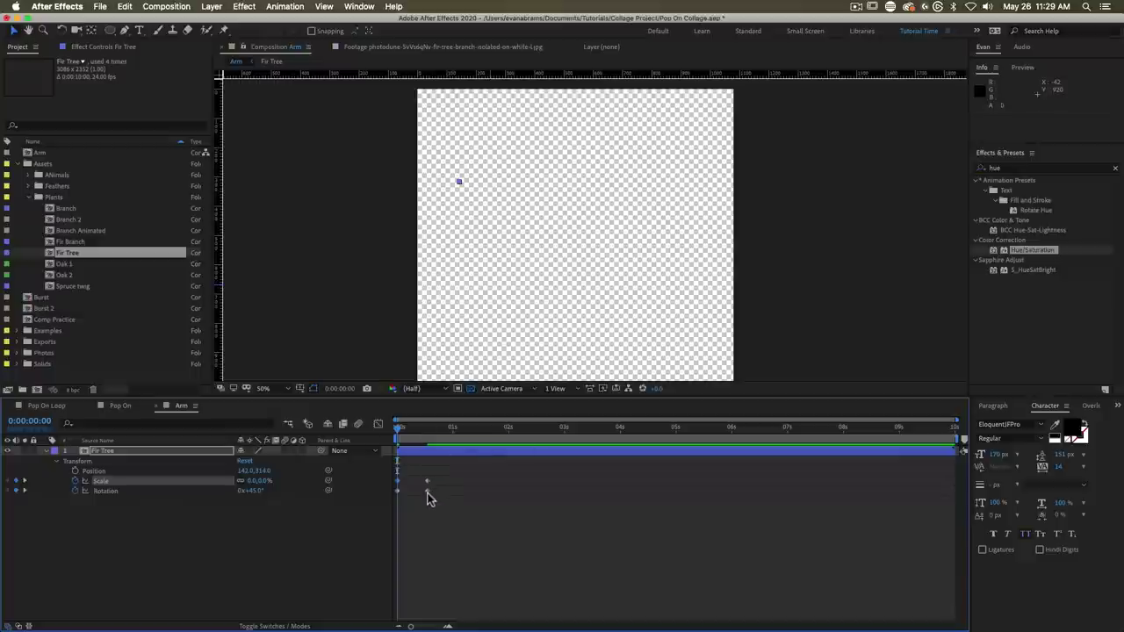
Step: Move the Fir Tree's ending Rotation keyframe to 0:00:00:21 and strongly ease into both ending keyframes
left_click_drag(427, 491, 443, 489)
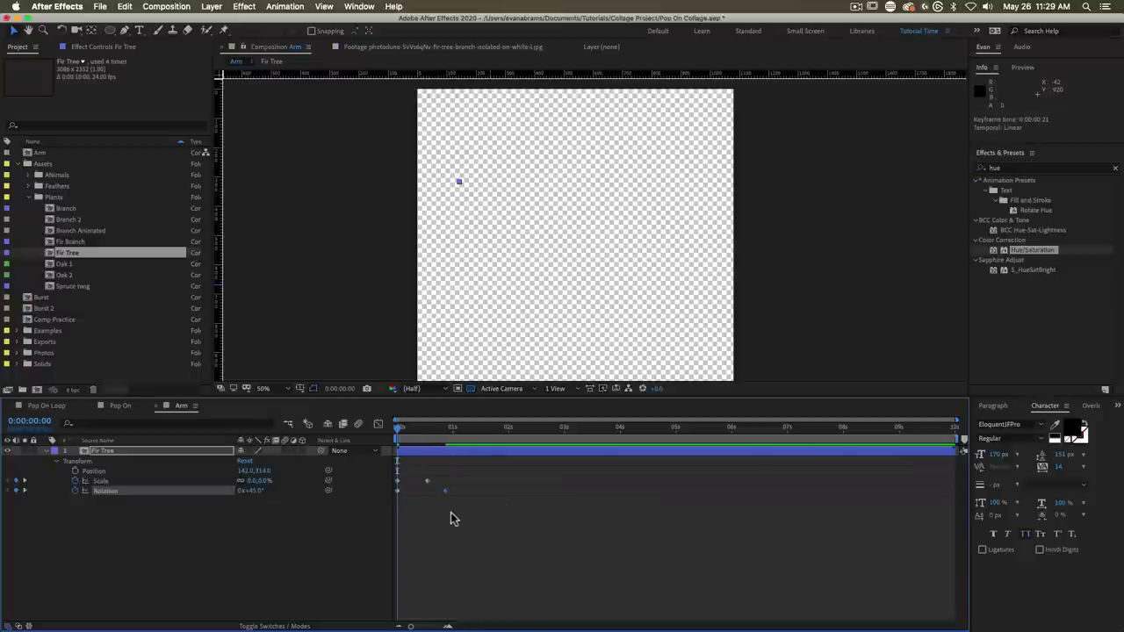
left_click_drag(451, 479, 426, 492)
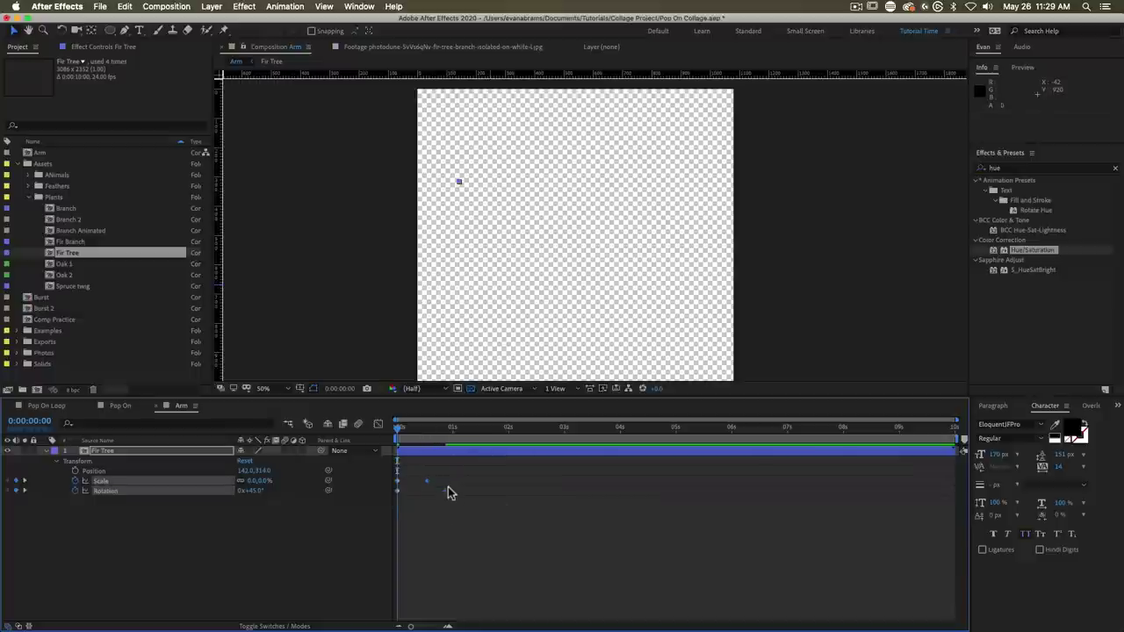
key("shift+F3")
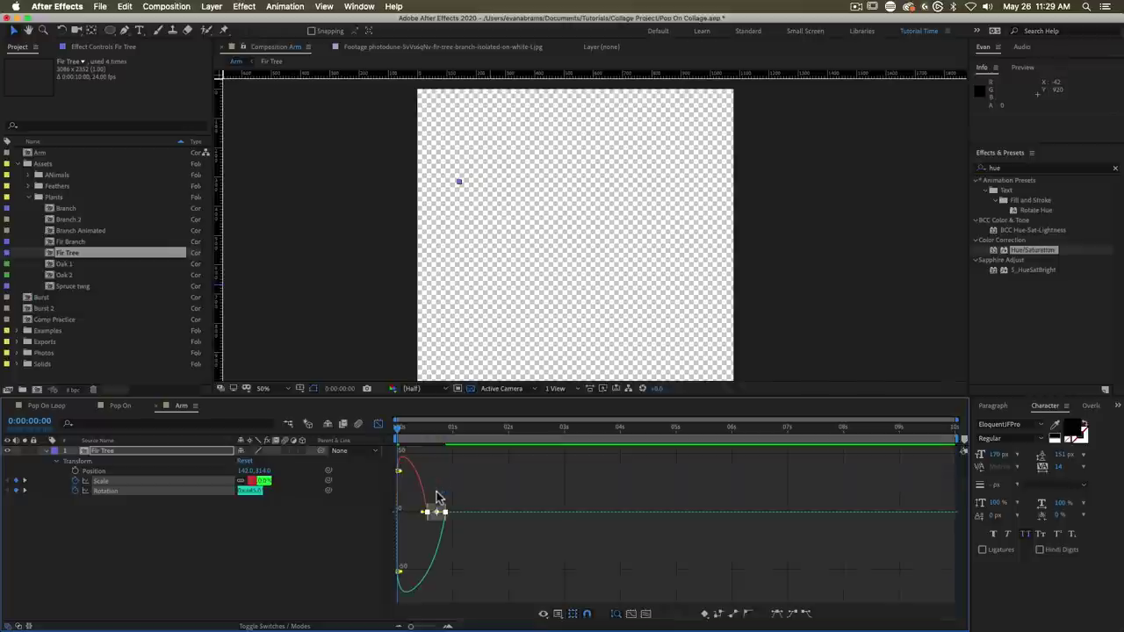
left_click_drag(423, 512, 397, 512)
key("space")
left_click(377, 424)
Step: Play the Fir Tree's scale and rotation animation from the start
left_click(397, 429)
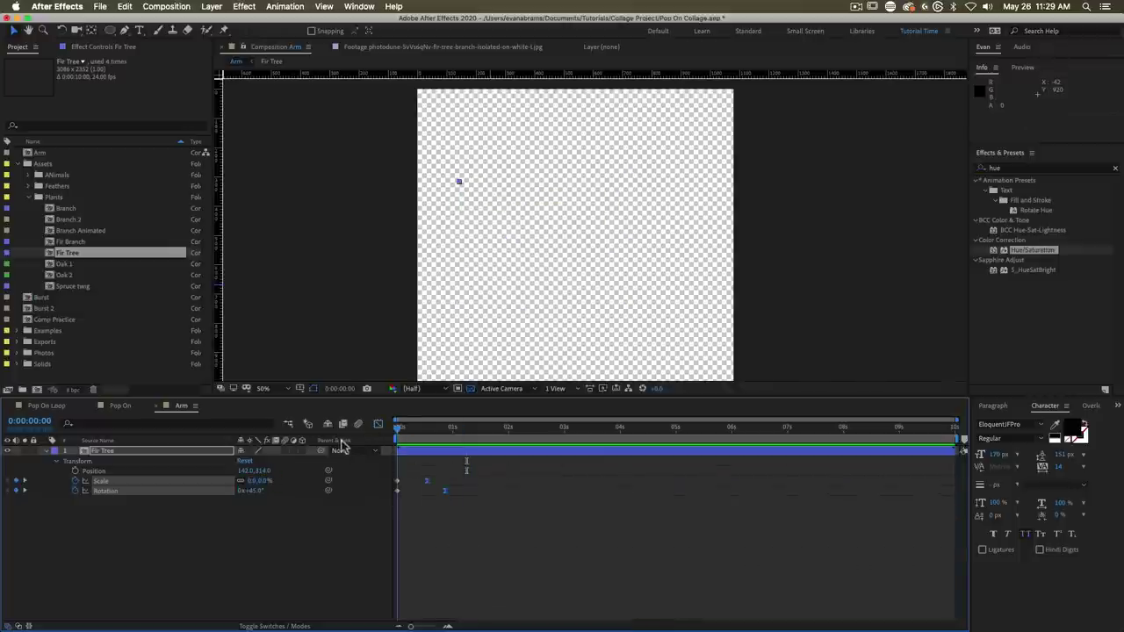
key("space")
key("space")
left_click(467, 525)
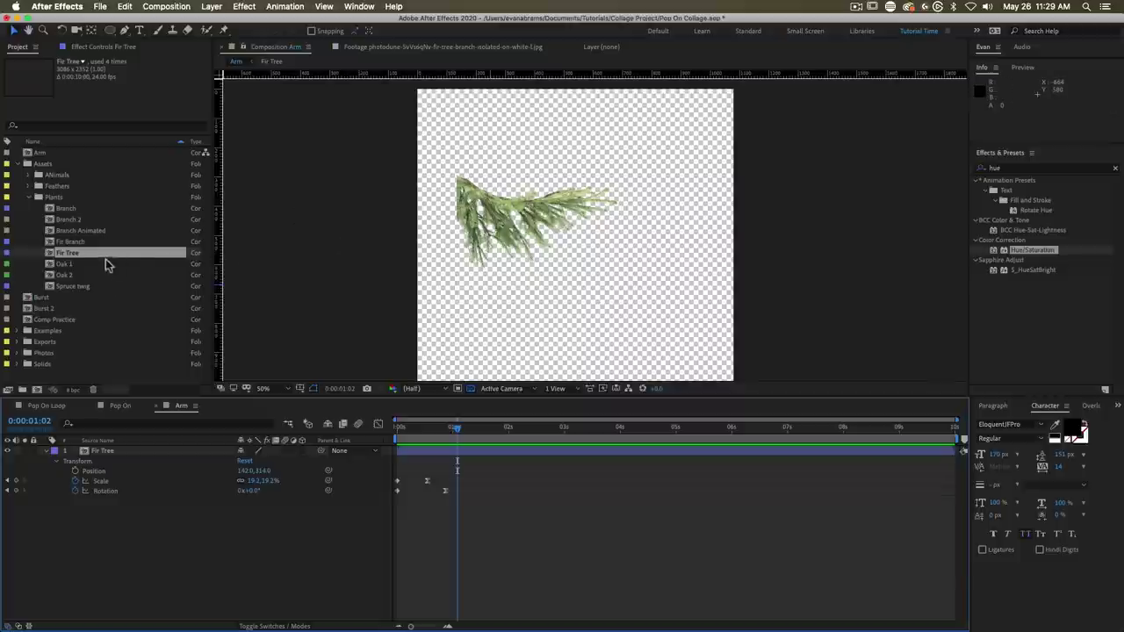
Step: Add the Fir Branch asset above the Fir Tree layer, shrink it to fit the tree, and rotate it about 142°
left_click_drag(70, 242, 529, 290)
left_click_drag(586, 342, 566, 240)
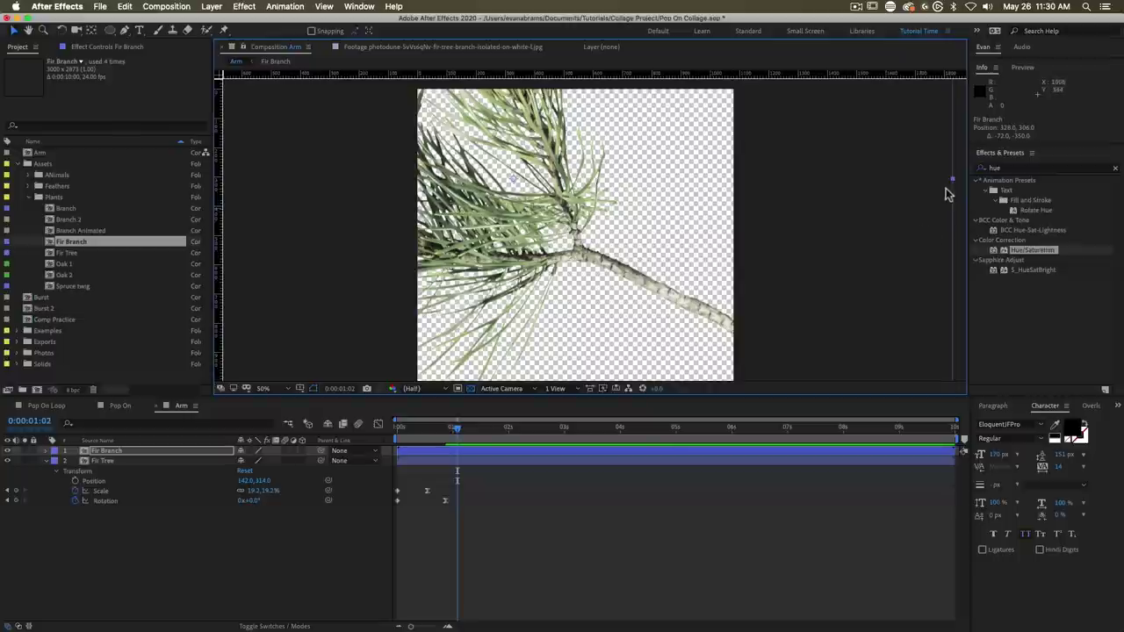
left_click_drag(953, 184, 556, 202)
key("w")
left_click_drag(501, 230, 423, 198)
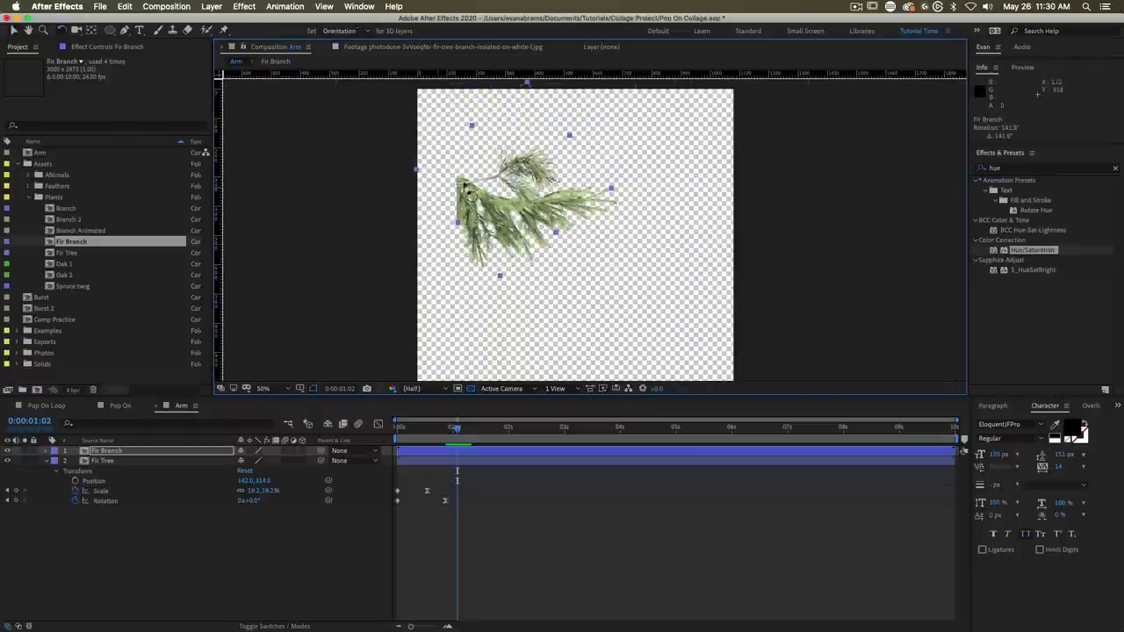
Step: Set the Fir Branch's anchor point where its needles meet the stem and position the branch above the Fir Tree
scroll(473, 177, "up", 1)
mouse_move(538, 182)
left_mouse_down()
mouse_move(508, 157)
mouse_move(585, 201)
mouse_move(546, 190)
left_mouse_up()
key("v")
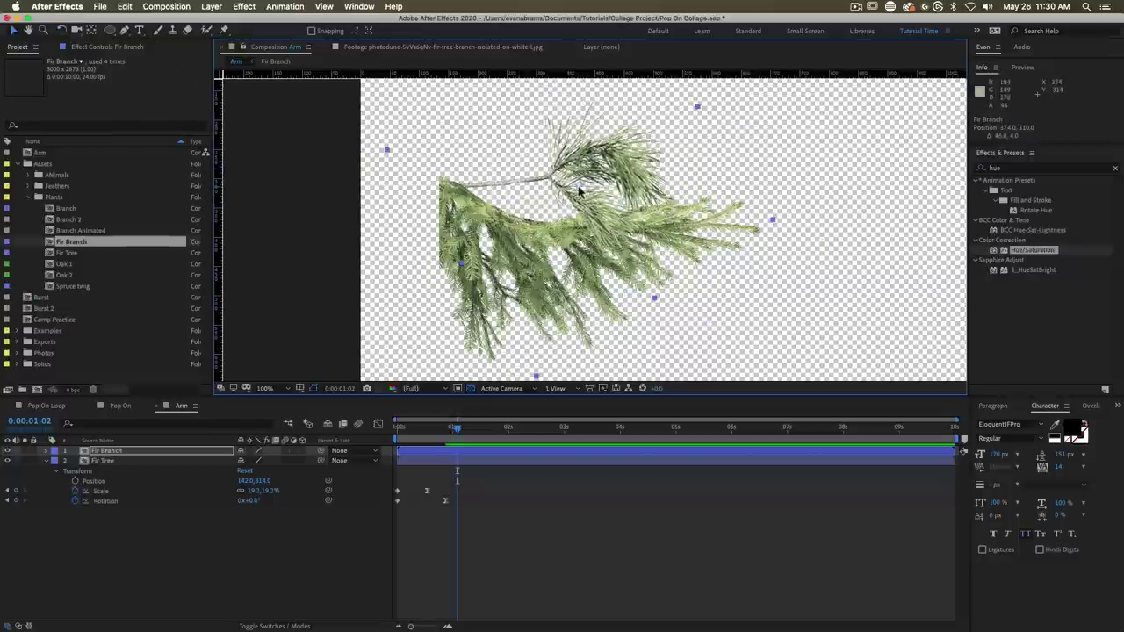
left_click_drag(573, 195, 544, 204)
key("y")
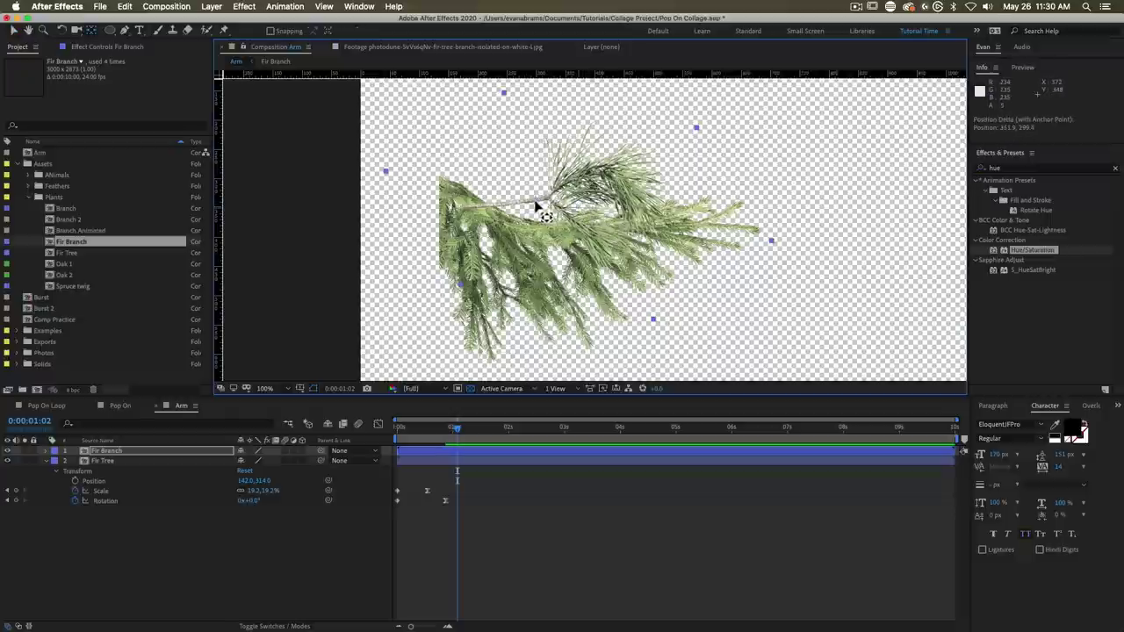
left_click_drag(537, 207, 555, 157)
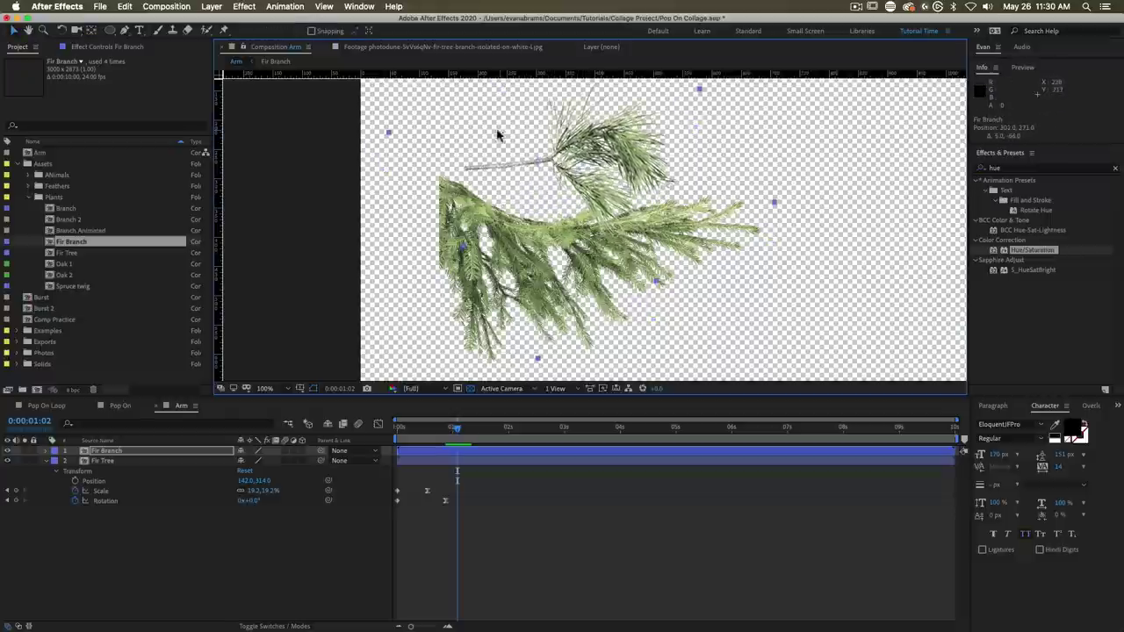
Step: Draw an elliptical mask around the Fir Branch's needles to hide its long stem
left_click(111, 30)
left_click_drag(698, 217, 646, 262)
mouse_move(517, 113)
left_mouse_down()
mouse_move(567, 184)
mouse_move(500, 246)
mouse_move(492, 237)
left_mouse_up()
key("v")
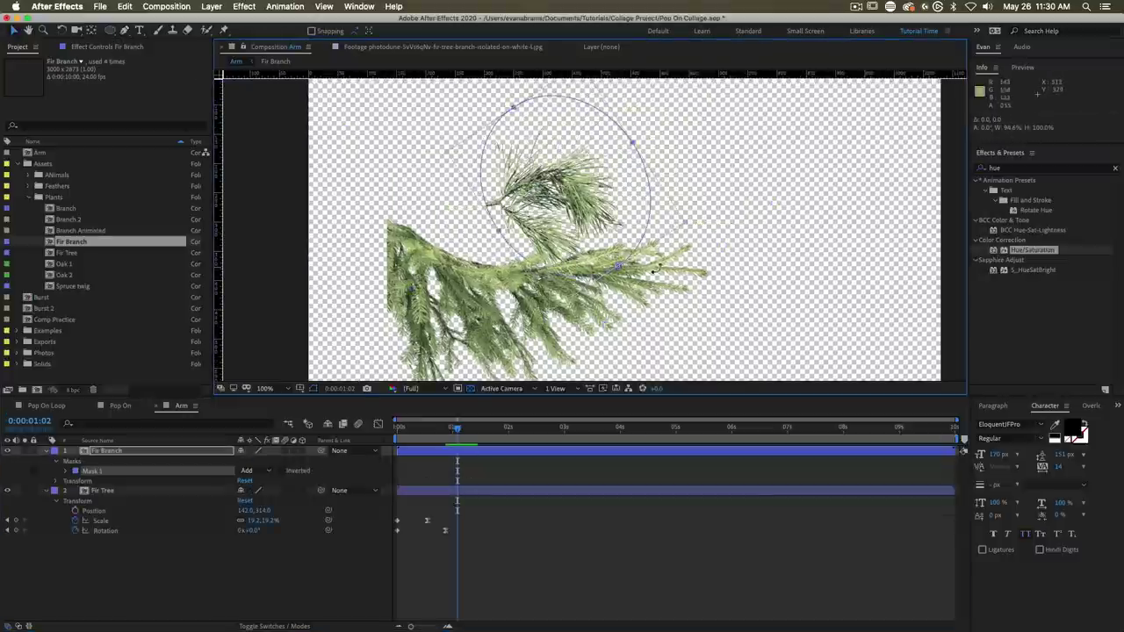
scroll(615, 364, "up", 1)
scroll(615, 363, "down", 1)
left_click_drag(507, 187, 579, 201)
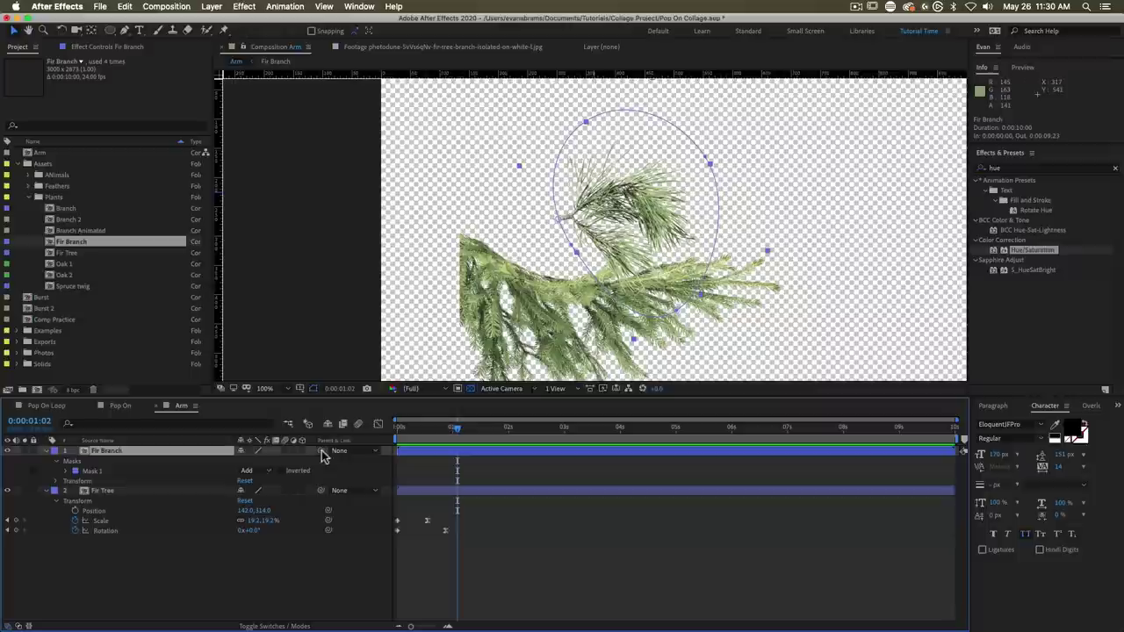
Step: Parent the Fir Branch to the Fir Tree, then place and rotate it so it grows from the tree's main stem
left_click_drag(321, 451, 146, 492)
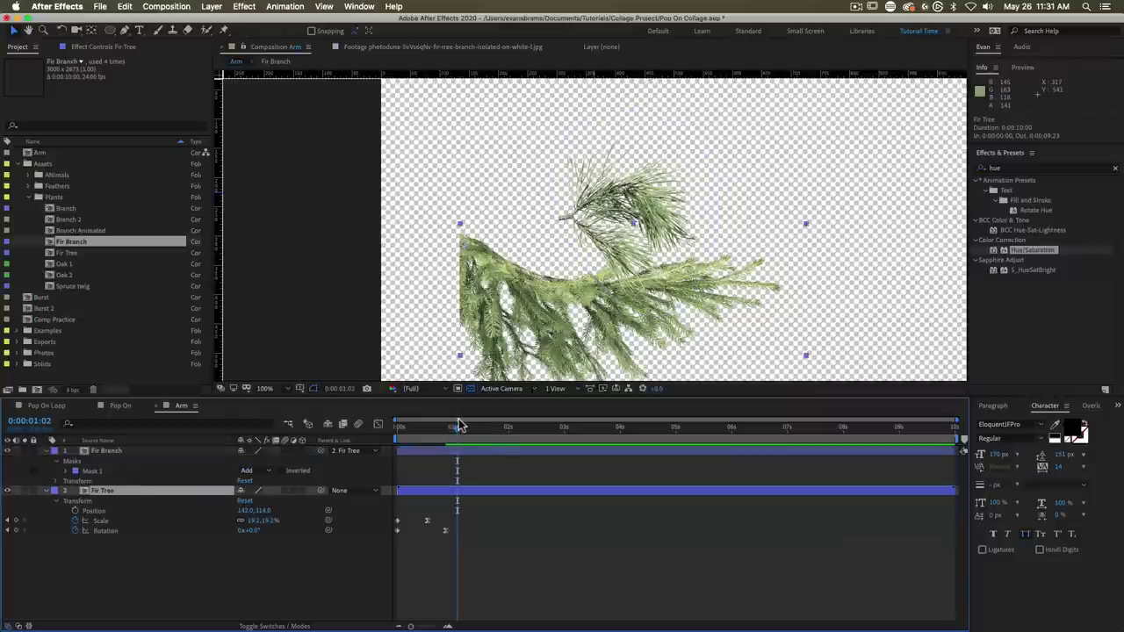
left_click(470, 451)
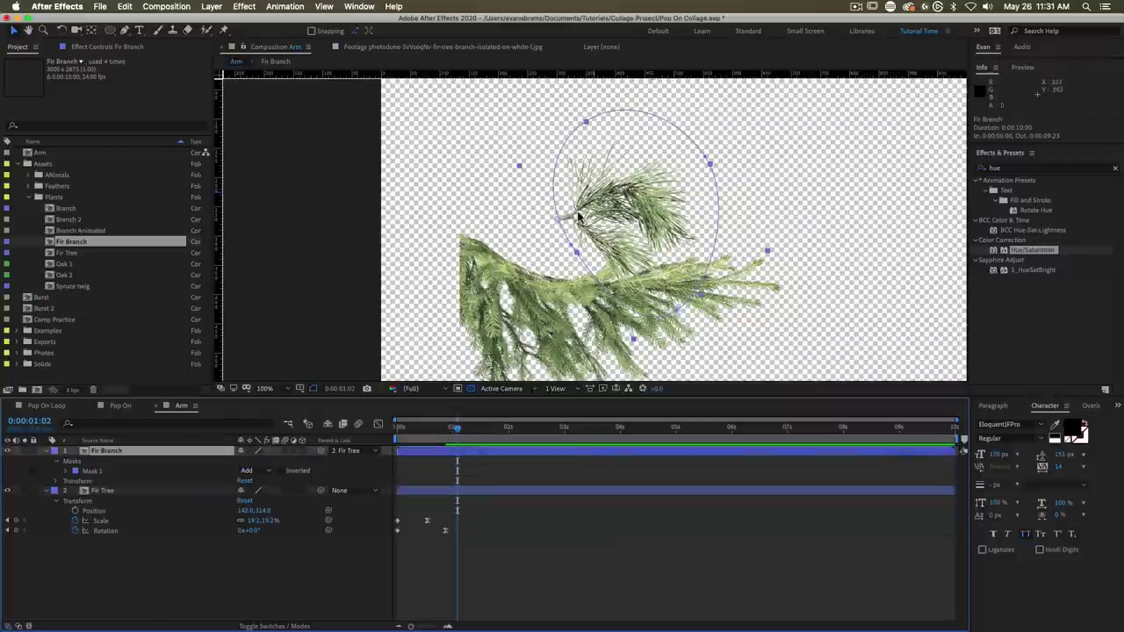
left_click_drag(588, 221, 694, 232)
key("w")
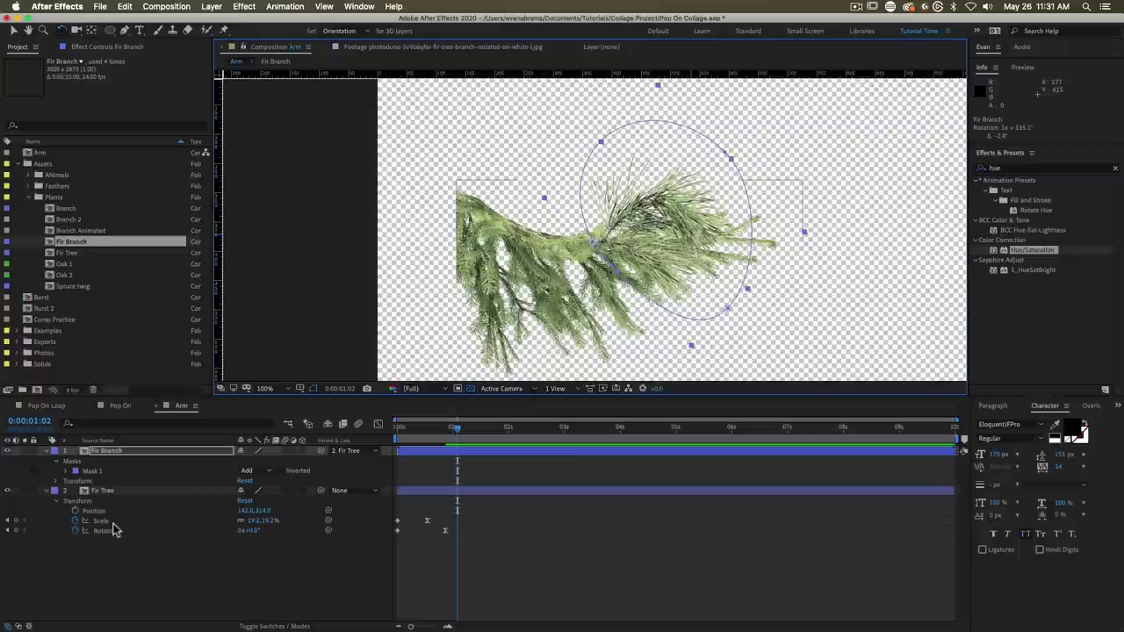
Step: Copy the Fir Tree's Scale and Rotation keyframes and paste them onto the Fir Branch layer at frame 0
left_click(105, 521)
left_click(109, 531, "shift")
key("super+c")
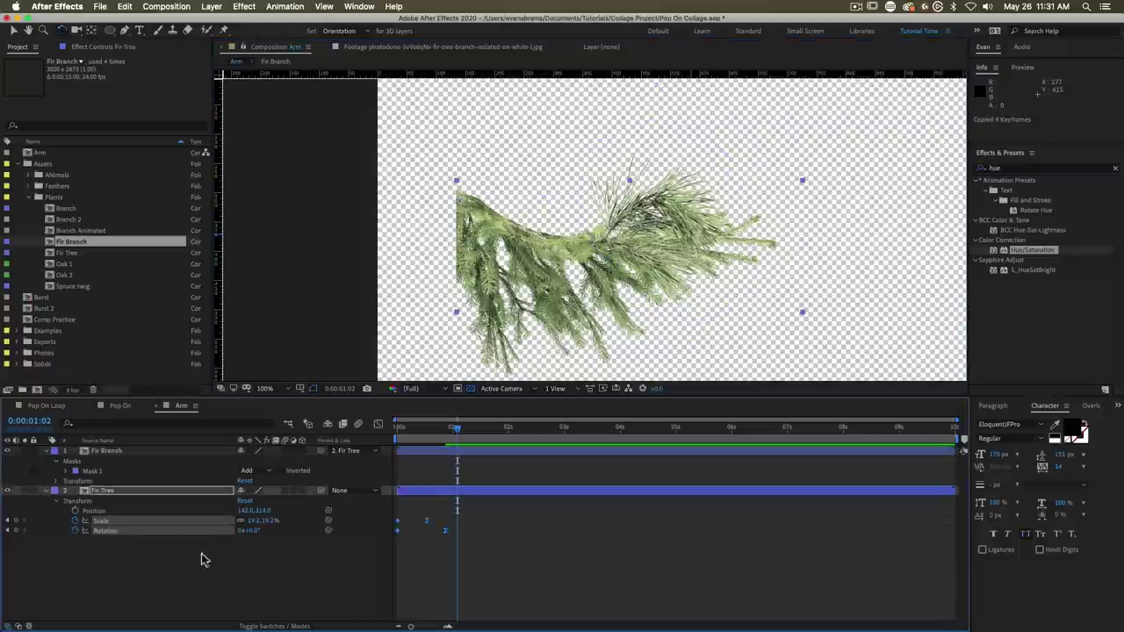
left_click_drag(424, 430, 372, 443)
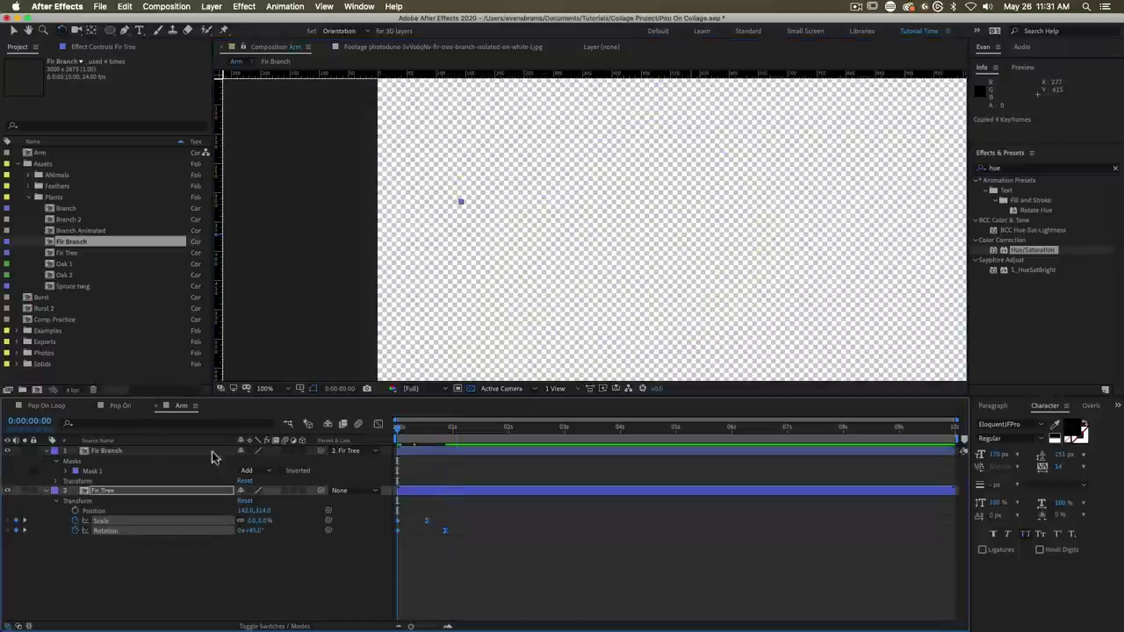
left_click(146, 452)
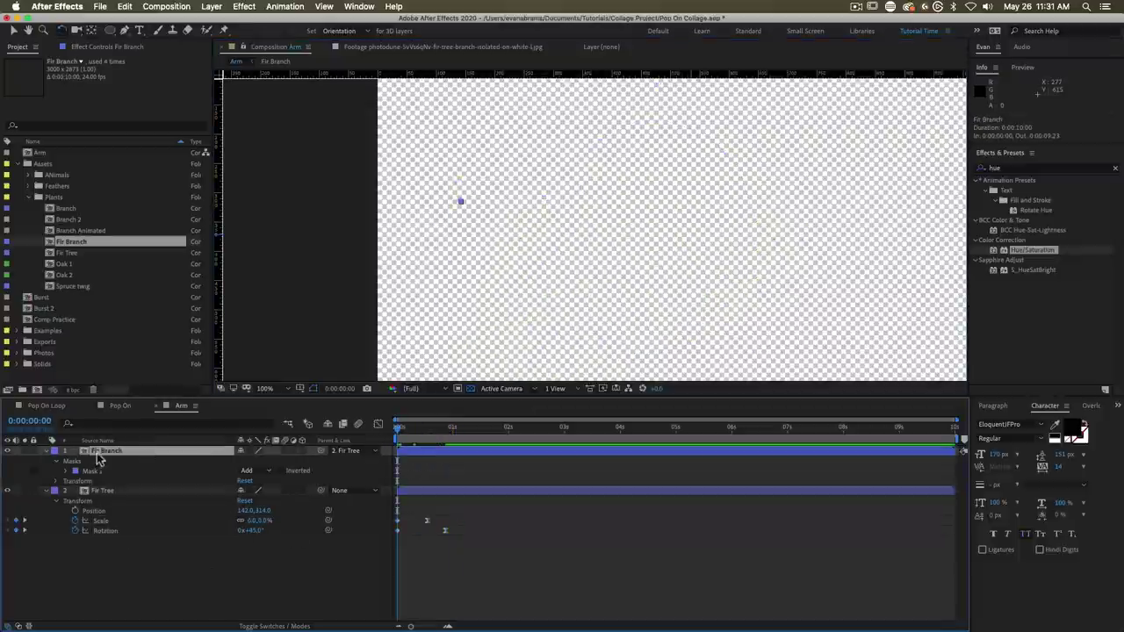
key("super+v")
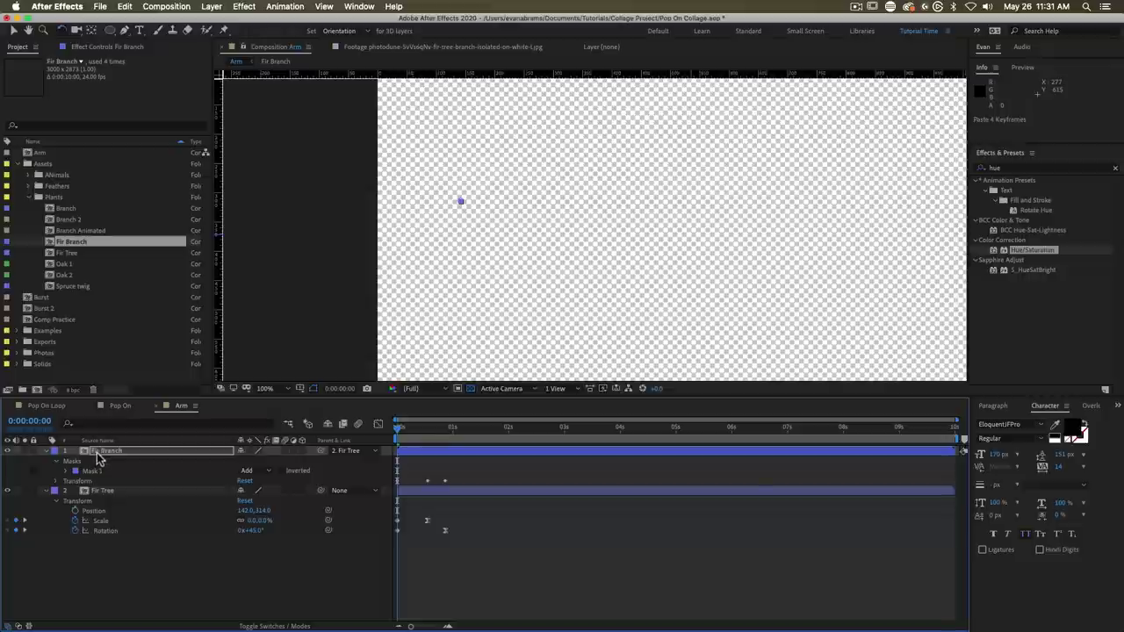
Step: Set the Fir Branch's final Scale keyframe at 0:00:00:13 to 78%
key("s")
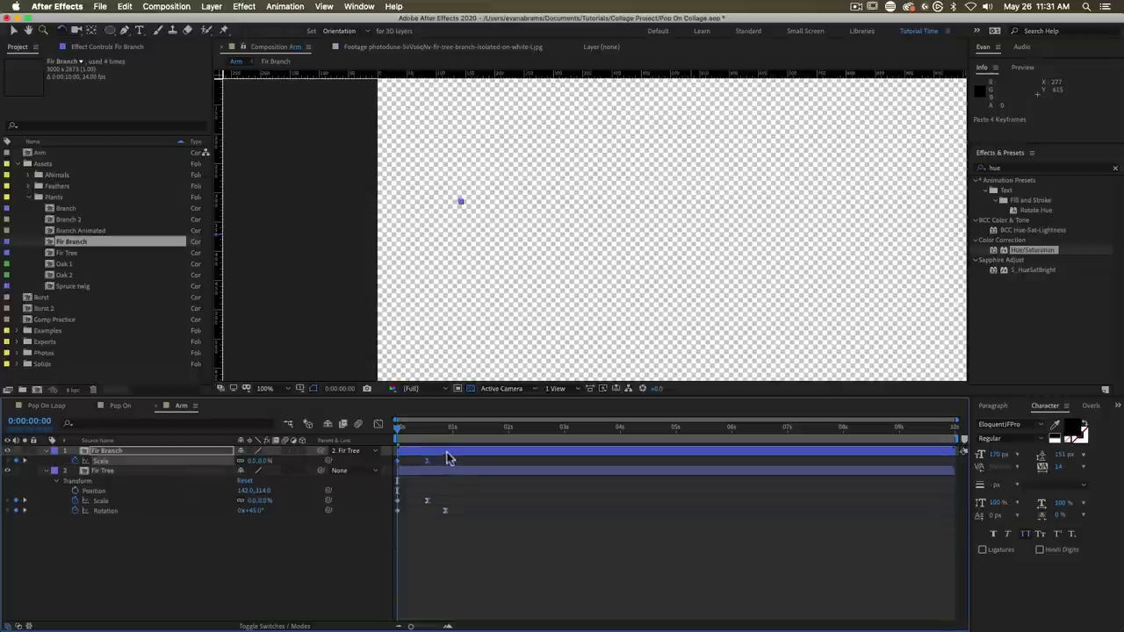
left_click_drag(417, 439, 431, 441)
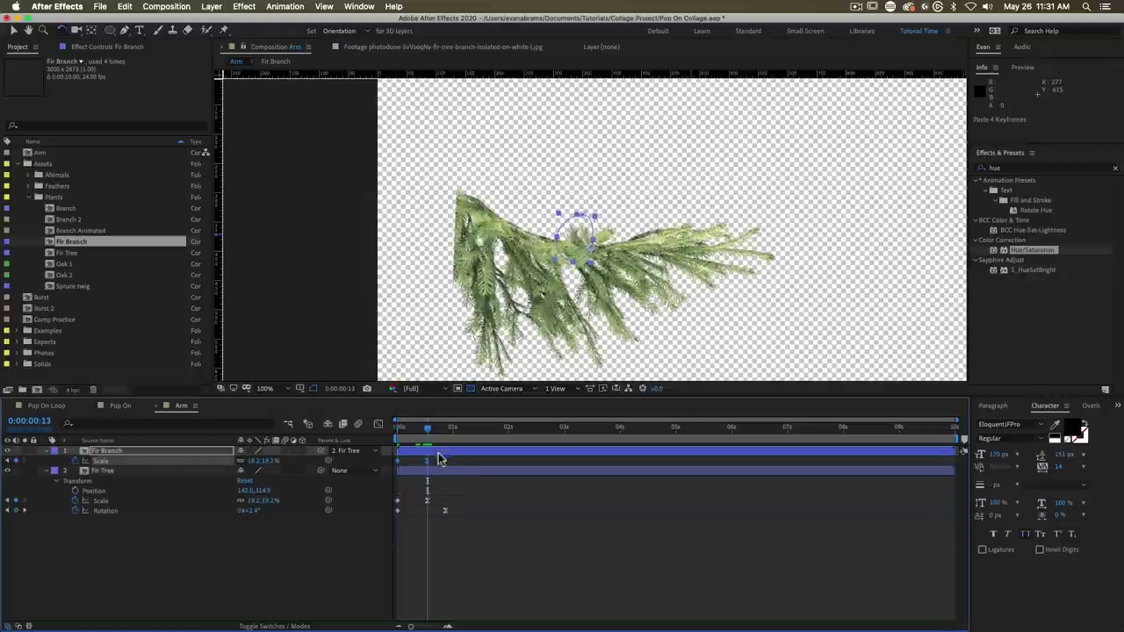
left_click(439, 455)
left_click(268, 462)
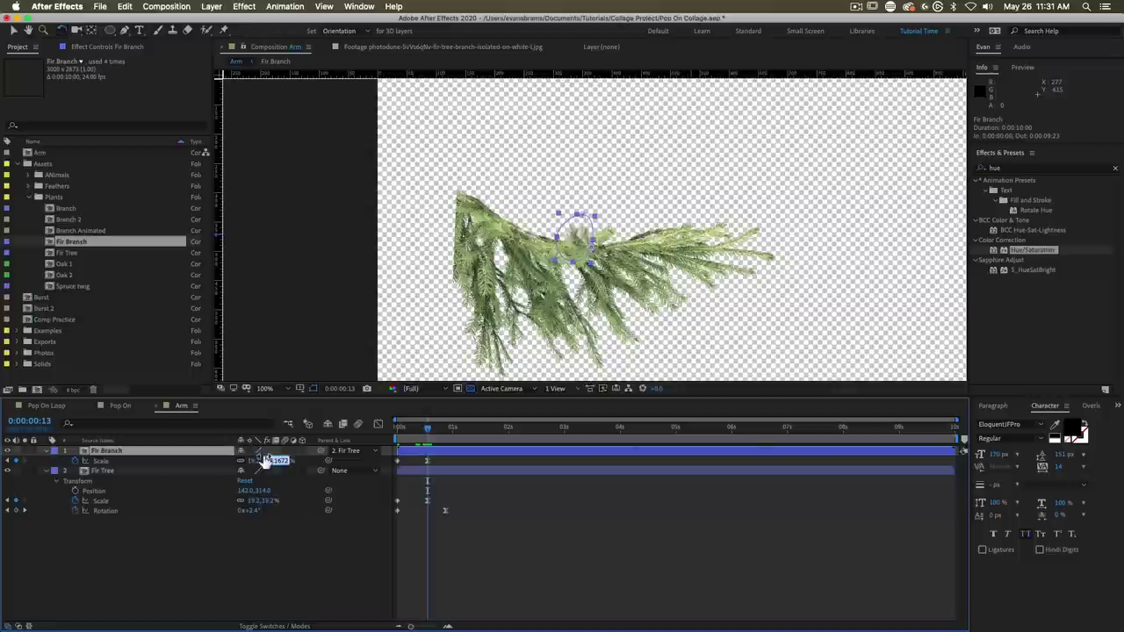
type("100")
key("Return")
key("ctrl+v")
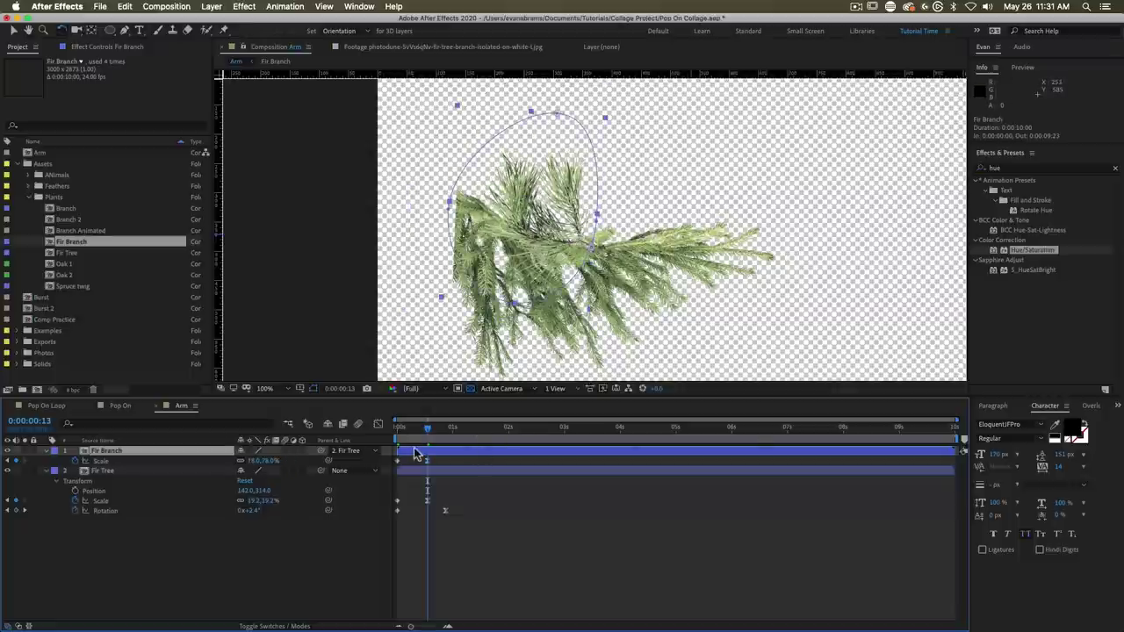
Step: Set the Fir Branch's Rotation keyframes to swing from 168° to 123° and preview the animation
left_click_drag(444, 431, 342, 465)
left_click_drag(445, 428, 387, 444)
left_click(451, 460)
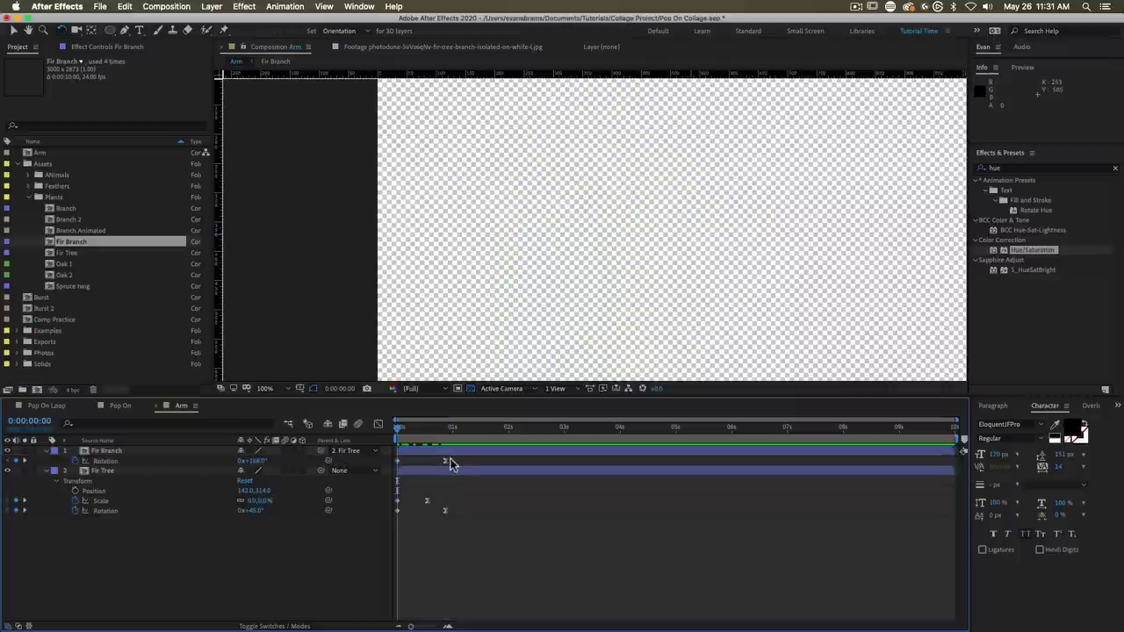
key("space")
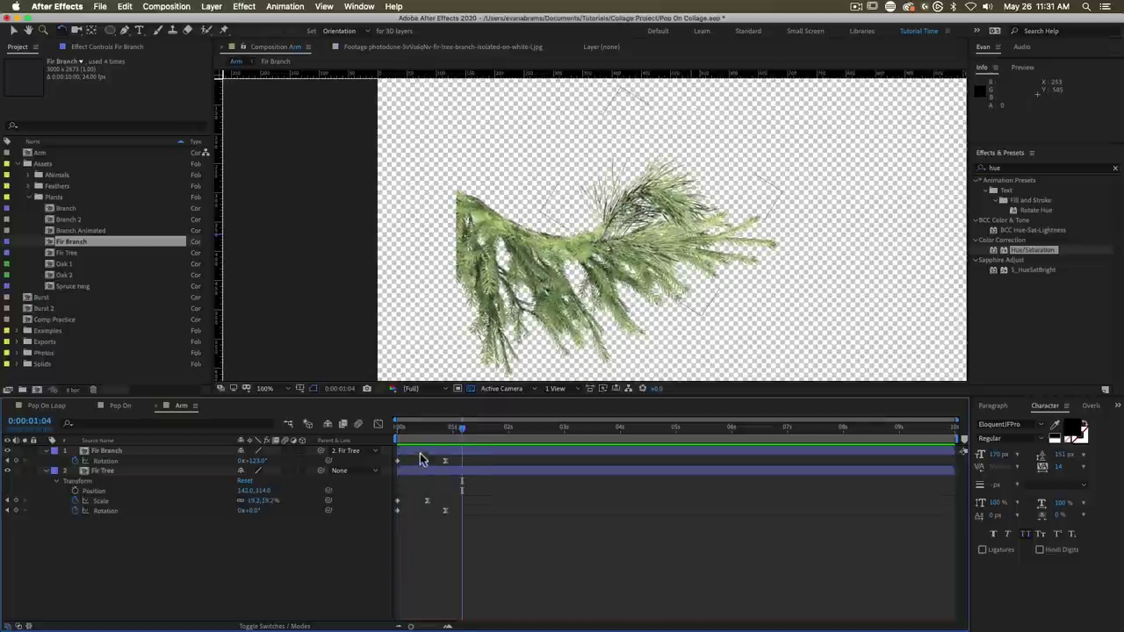
Step: Delay the Fir Branch layer so it starts 5 frames after the Fir Tree, and preview the growth
left_click_drag(416, 453, 429, 450)
left_click_drag(419, 430, 388, 437)
key("space")
key("space")
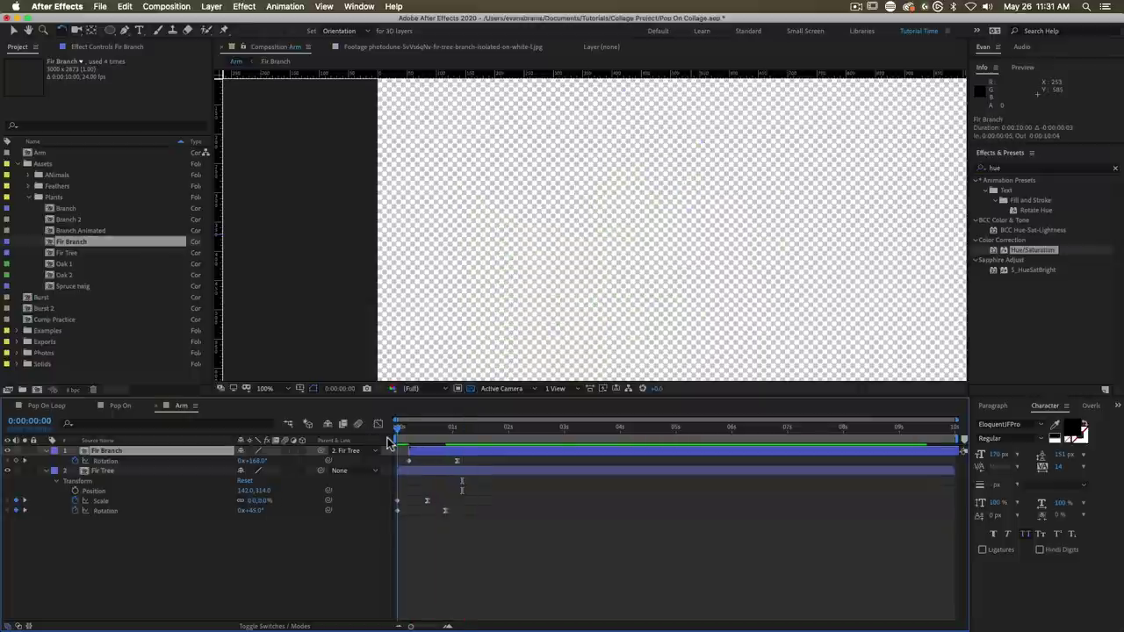
key("space")
key("space")
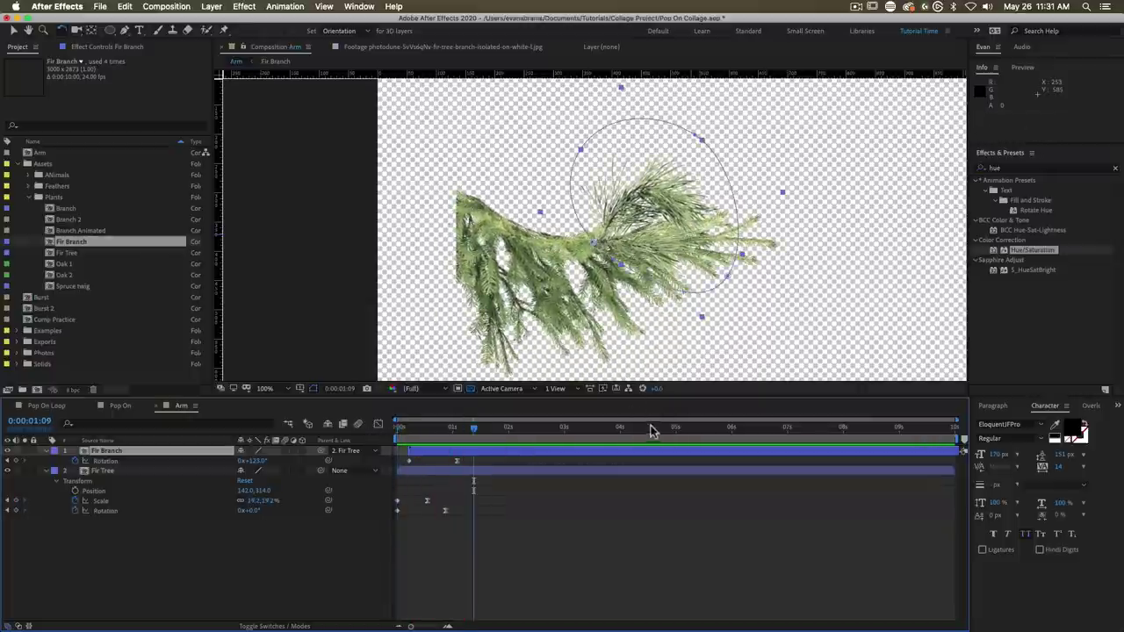
Step: Move the Fir Branch's final Rotation keyframe about 5 frames earlier and its final Scale keyframe to 0:00:00:16, and preview the timing
scroll(663, 217, "up", 1)
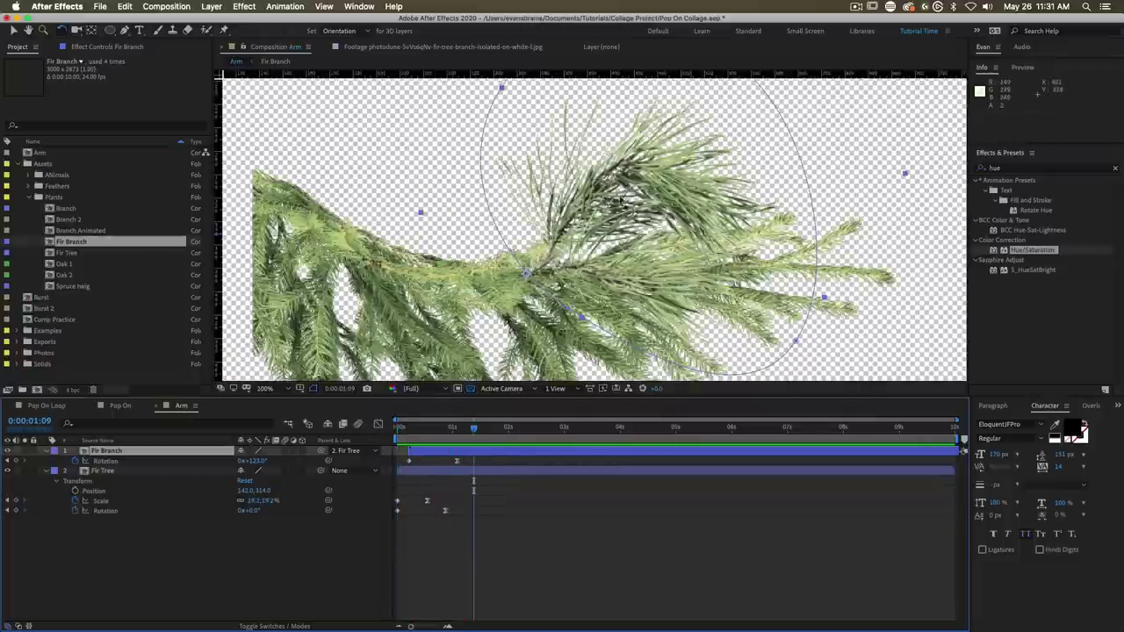
scroll(620, 210, "down", 1)
key("shift+s")
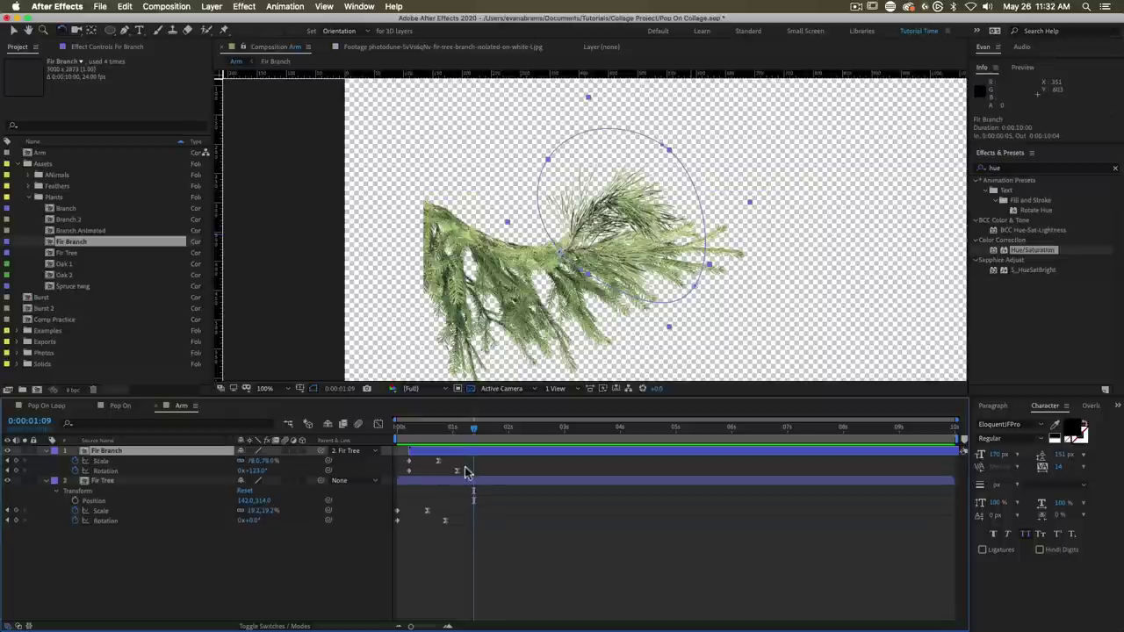
mouse_move(457, 471)
left_mouse_down()
mouse_move(437, 461)
mouse_move(442, 470)
left_mouse_up()
left_click(436, 462)
key("space")
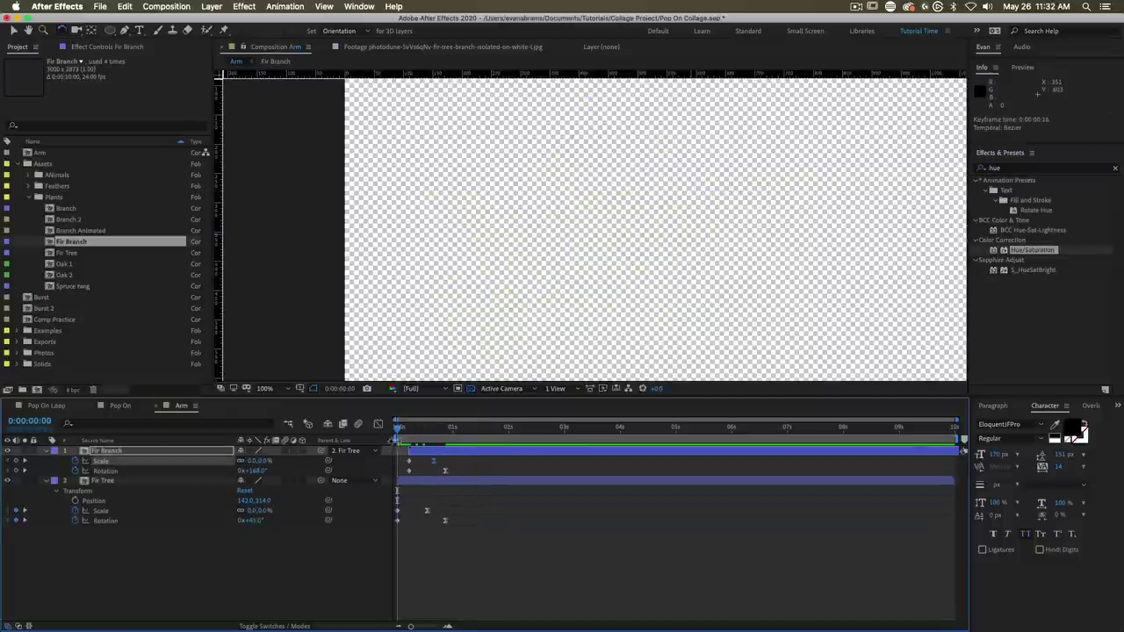
Step: Duplicate the Fir Branch, start the copy 2 frames earlier, and order it between the original and the Fir Tree
left_click(443, 457)
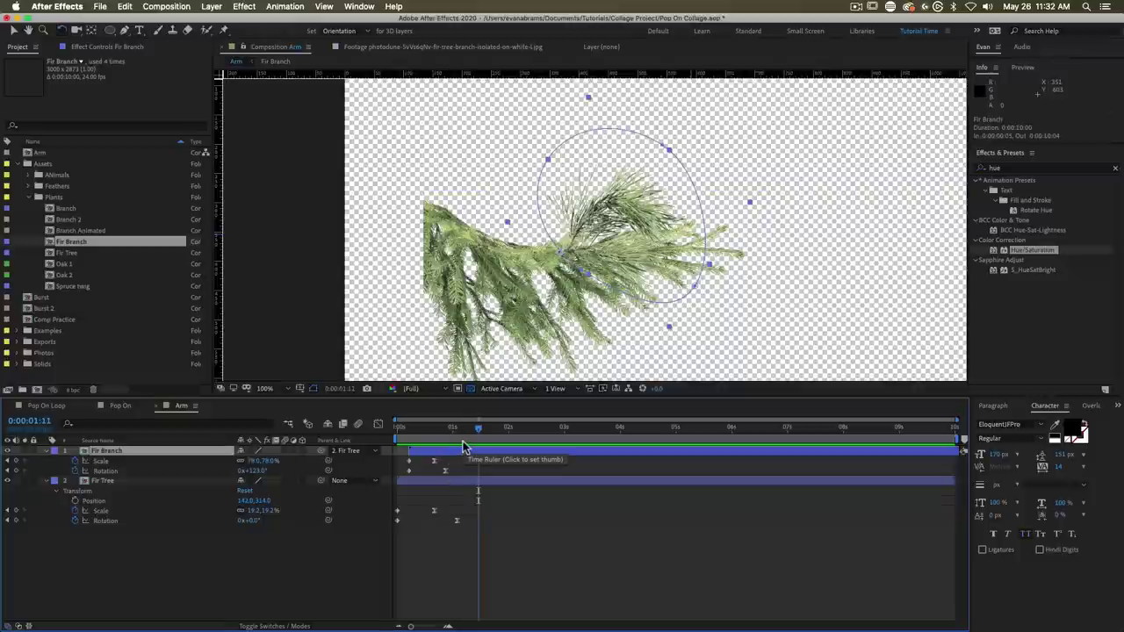
key("super+d")
key("equal")
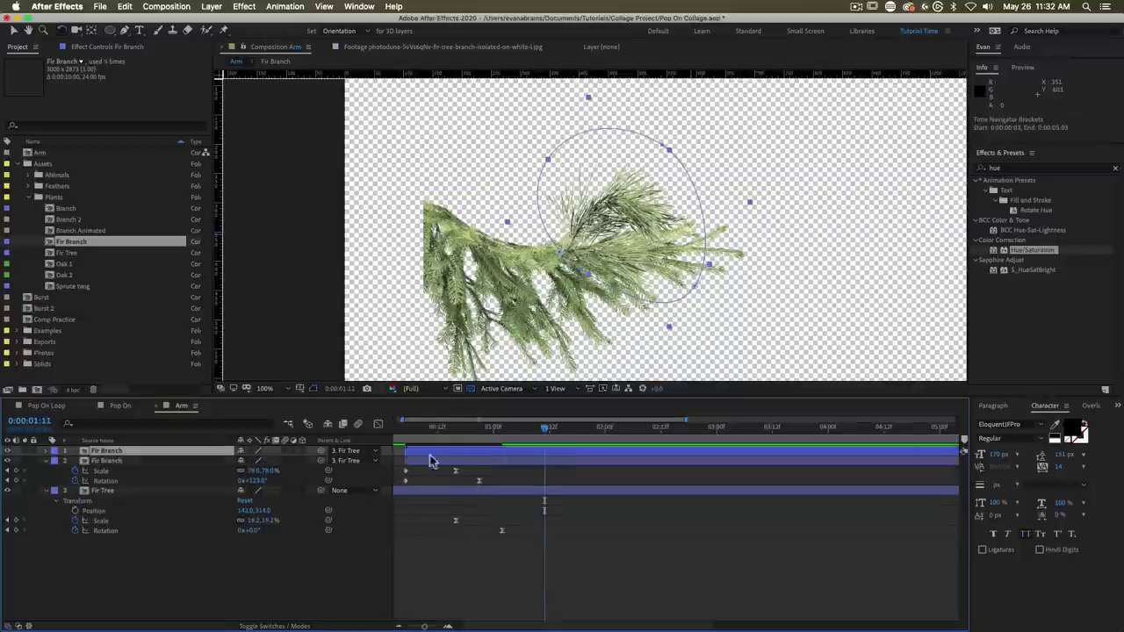
left_click_drag(540, 626, 469, 624)
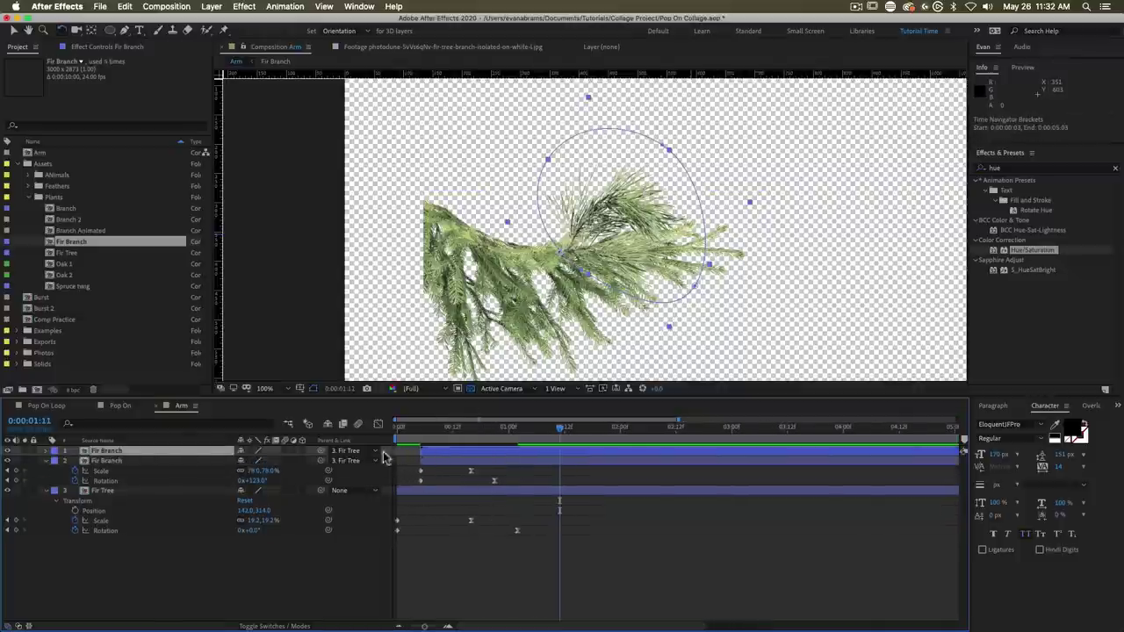
mouse_move(446, 451)
left_mouse_down()
mouse_move(462, 454)
mouse_move(452, 456)
left_mouse_up()
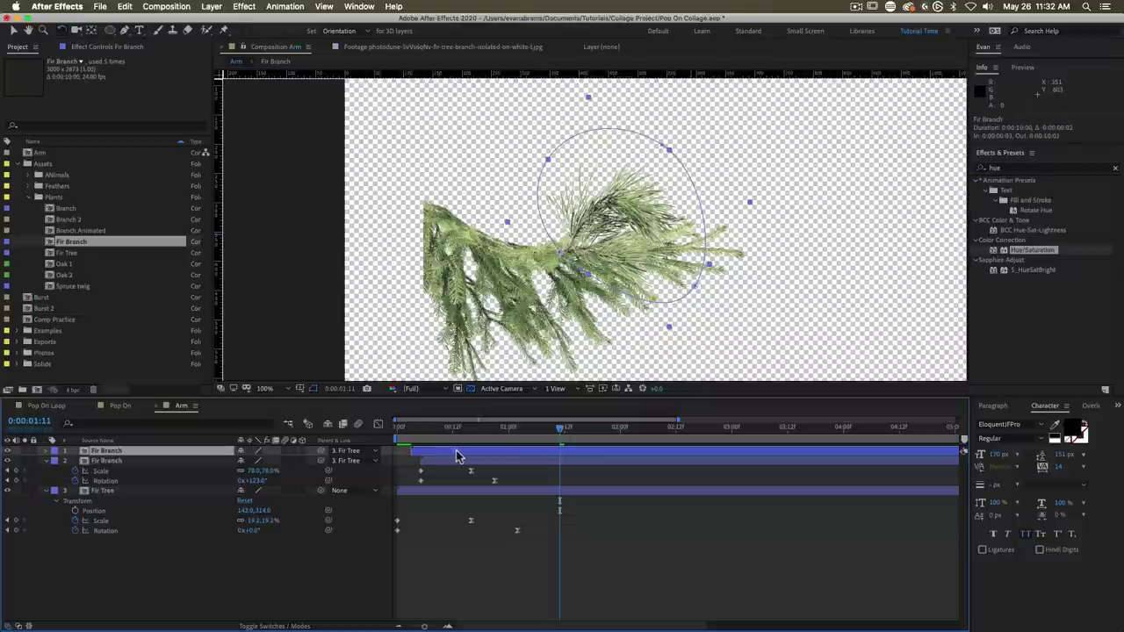
left_click_drag(207, 453, 201, 481)
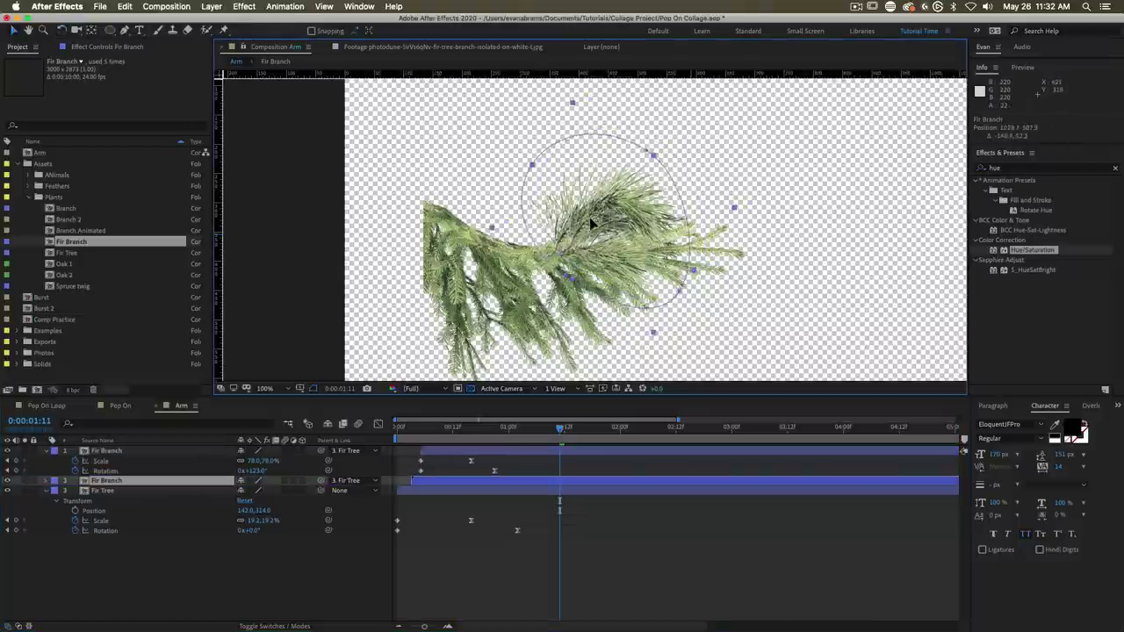
Step: Move the copied Fir Branch back along the tree's stem and set its final Rotation keyframe to 215° so it hangs below
left_click_drag(590, 224, 552, 244)
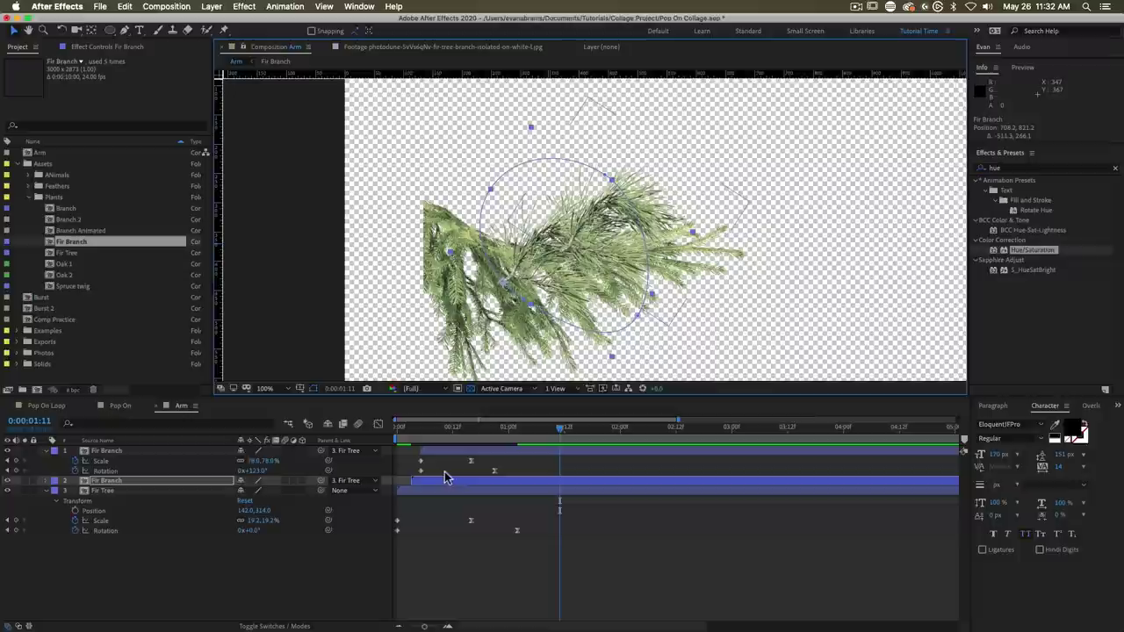
key("u")
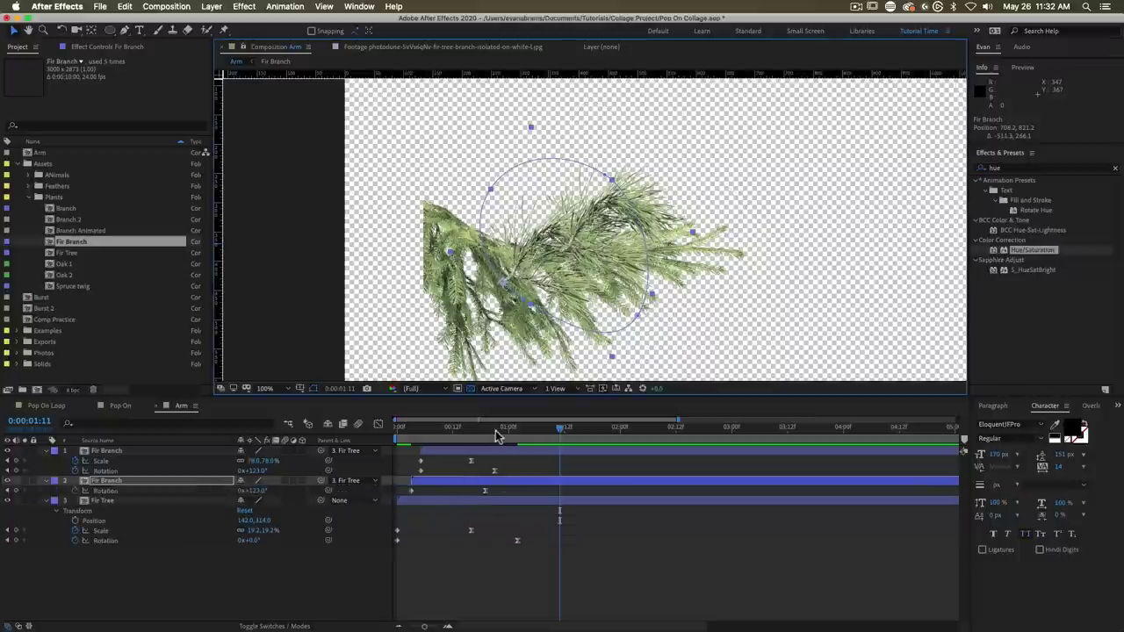
left_click_drag(496, 430, 484, 442)
left_click(122, 493)
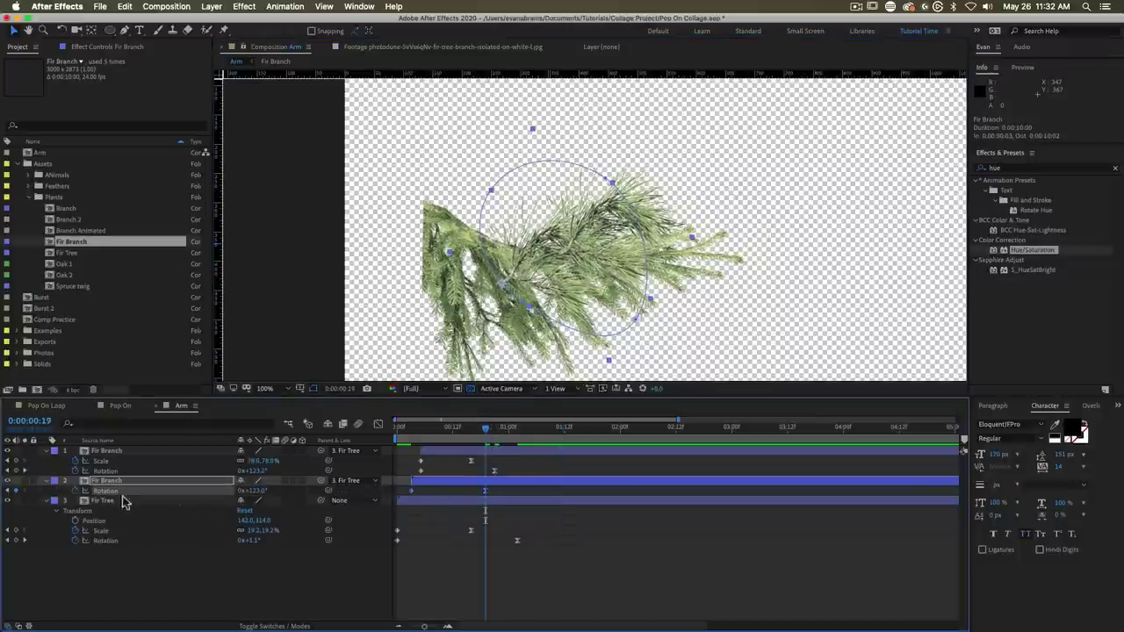
left_click_drag(253, 491, 320, 500)
left_click(481, 482)
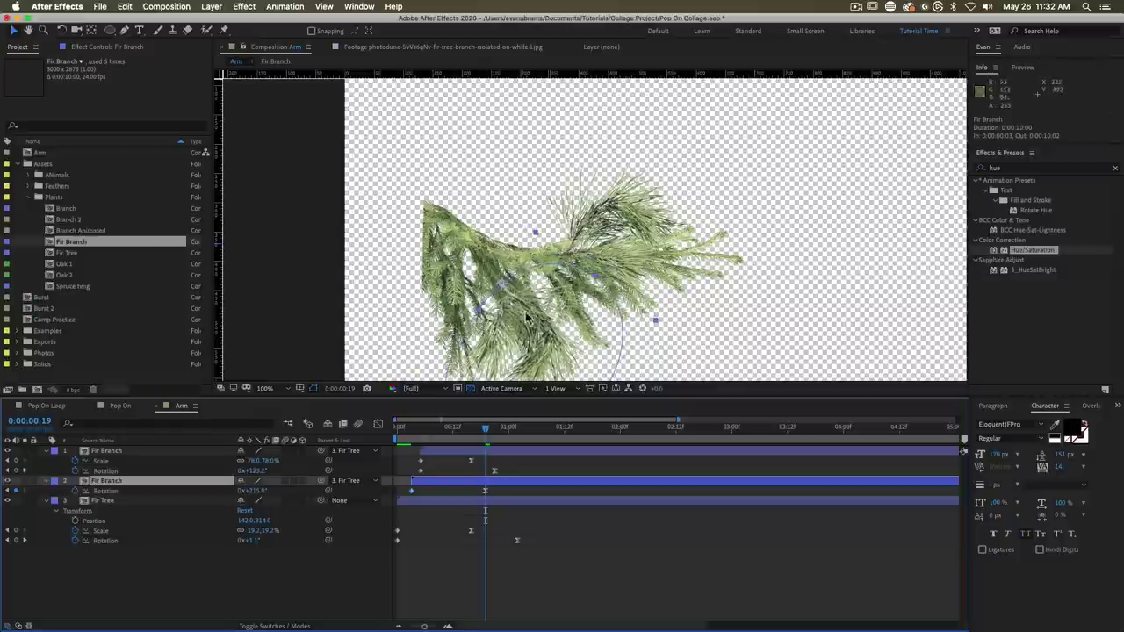
left_click_drag(523, 310, 553, 271)
key("space")
Step: Duplicate the hanging Fir Branch, start the copy 2 frames earlier, rotate it to 236°, and place it near the tree's base
key("super+d")
left_click_drag(432, 491, 423, 493)
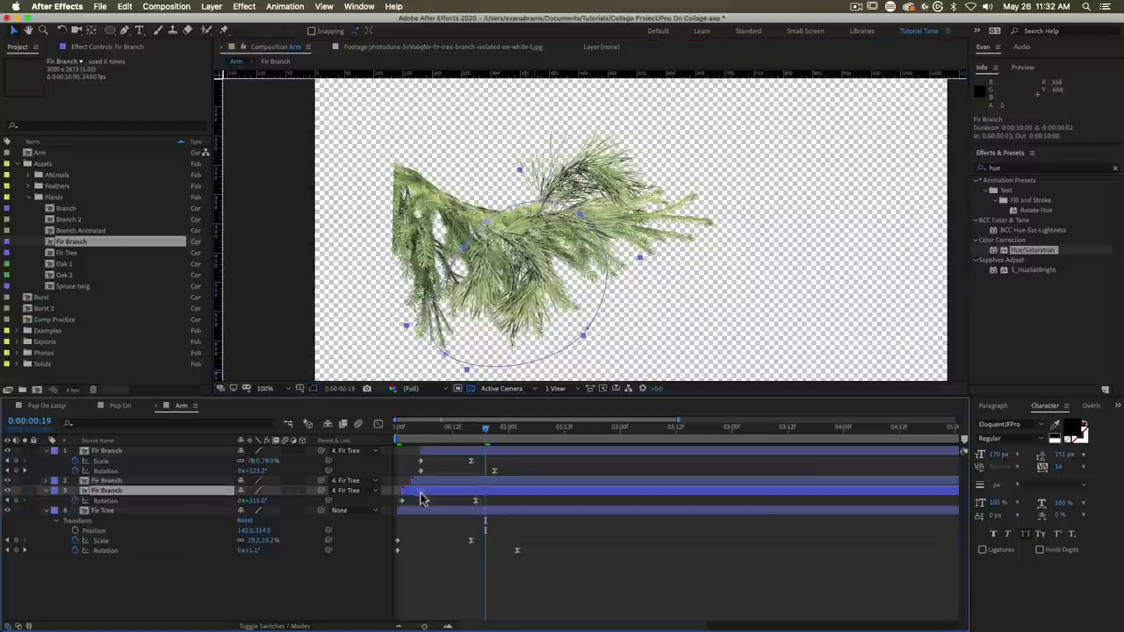
key("j")
left_click_drag(262, 500, 280, 501)
left_click_drag(497, 254, 434, 233)
Step: Duplicate another Fir Branch starting at frame 4 and place it on the upper side of the stem
left_click(441, 481)
key("super+d")
left_click_drag(446, 452, 446, 481)
key("u")
key("k")
key("w")
left_click_drag(518, 281, 504, 213)
Step: Flip the new upper Fir Branch with a final Scale of -78%, 78%, rotate its final pose to 0.7°, and preview
key("s")
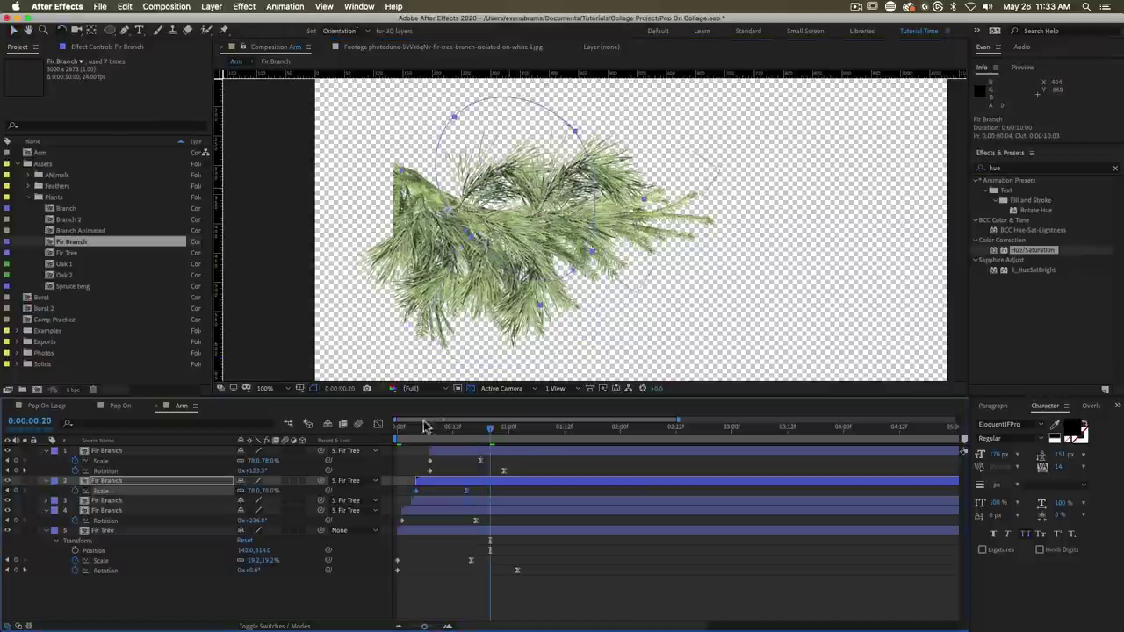
key("Page_Up")
key("Page_Up")
key("Page_Up")
key("Page_Up")
key("Page_Up")
key("Page_Down")
key("Page_Down")
key("r")
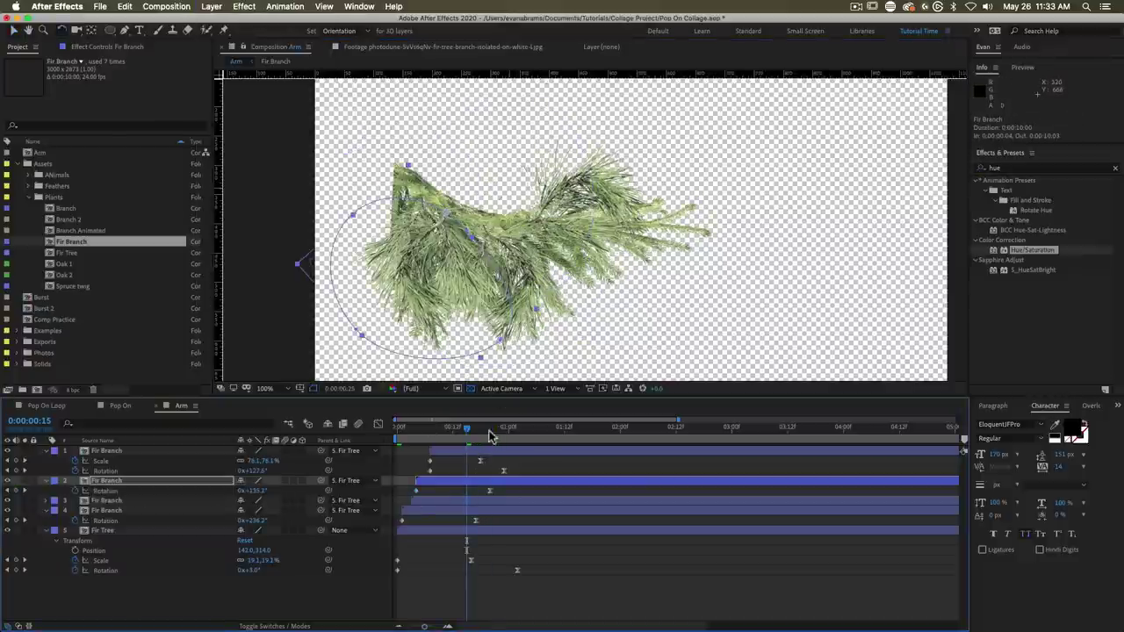
key("Page_Down")
key("Page_Down")
key("Page_Down")
key("space")
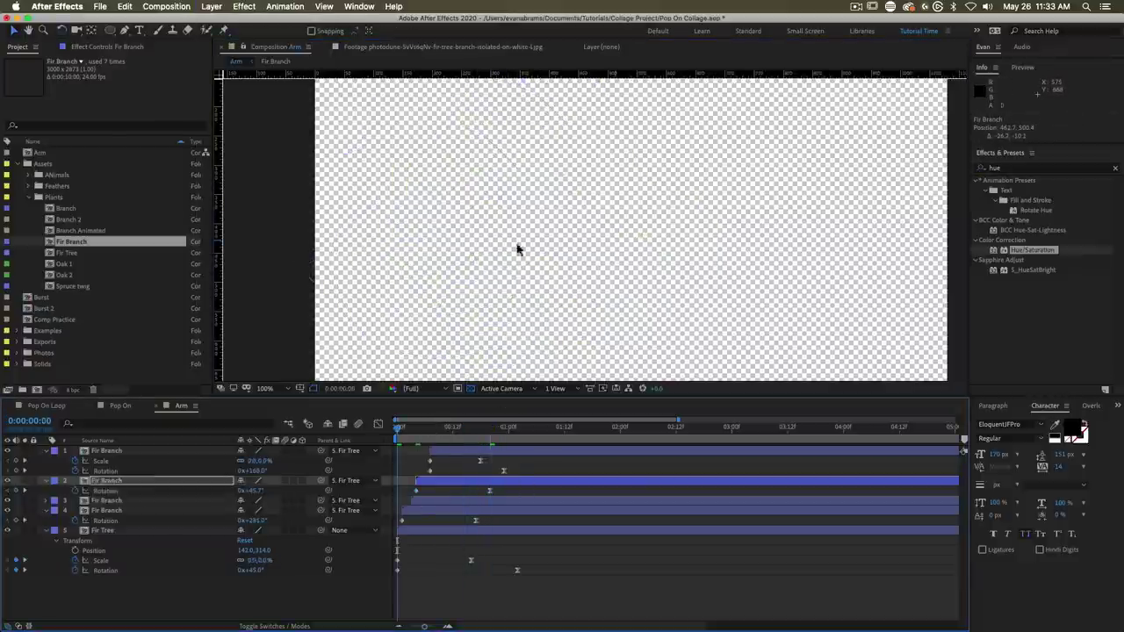
Step: Collapse all layers, move the Fir Tree layer above the Fir Branch layers, and select the four branches
key("super+a")
left_click(45, 451)
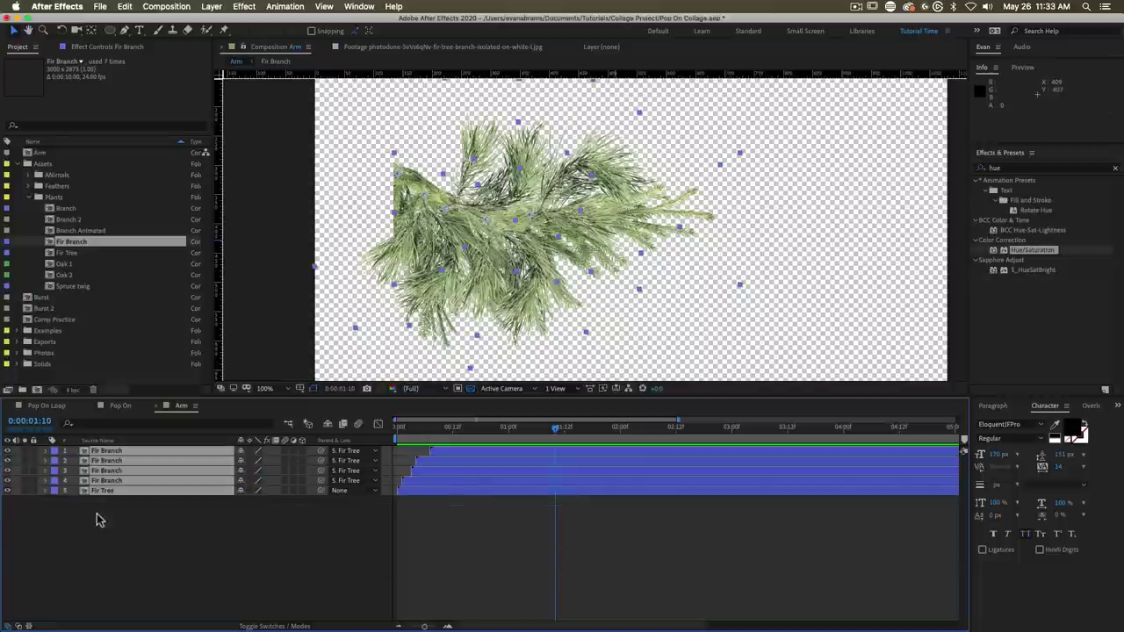
left_click_drag(112, 498, 126, 451)
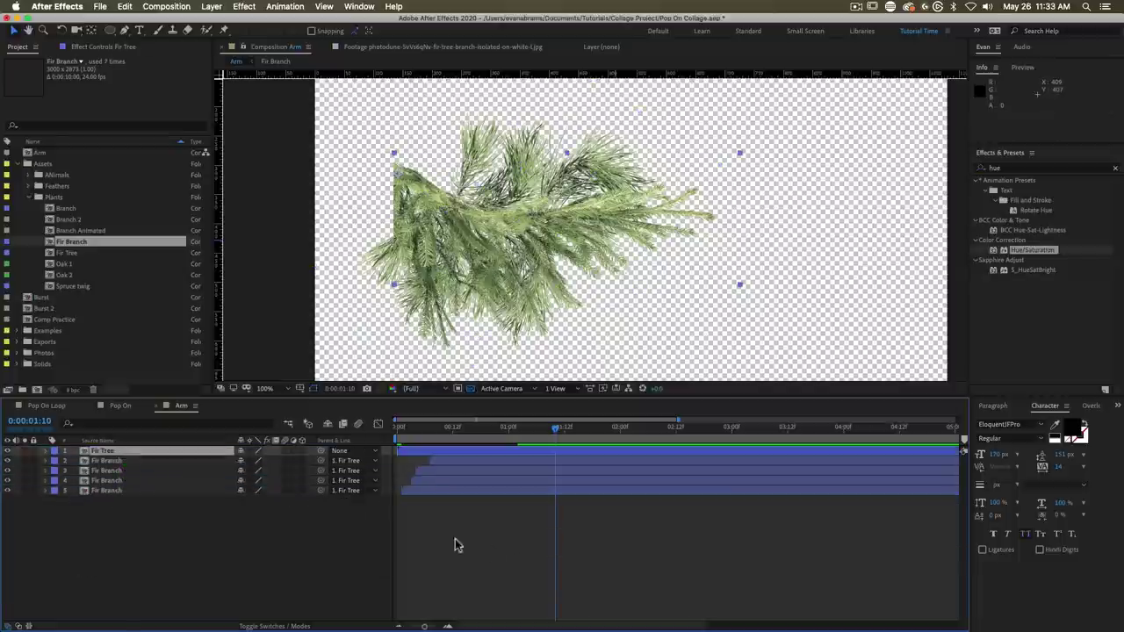
left_click(454, 538)
left_click(455, 483)
left_click(453, 455, "shift")
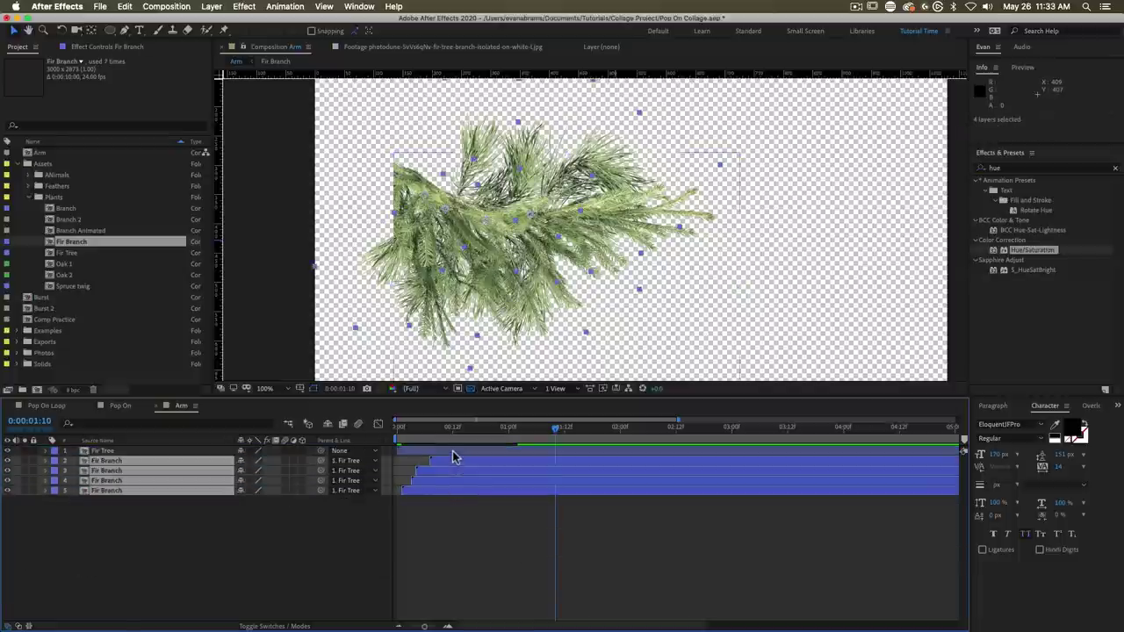
key("t")
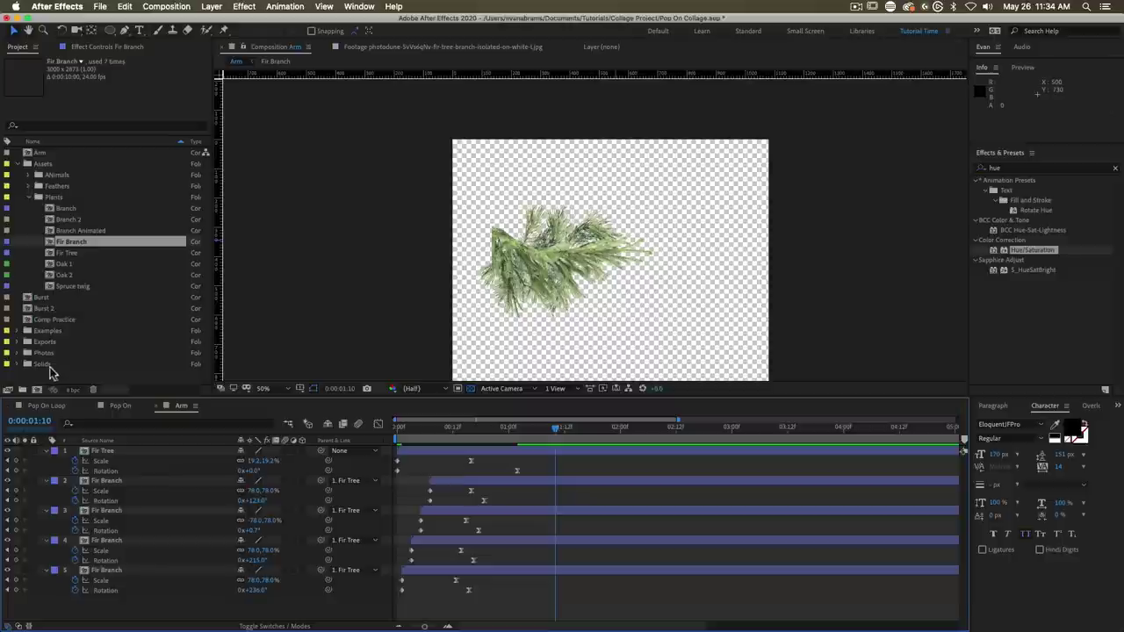
Step: Open the Branch Animated composition from the Plants assets folder
left_click(28, 198)
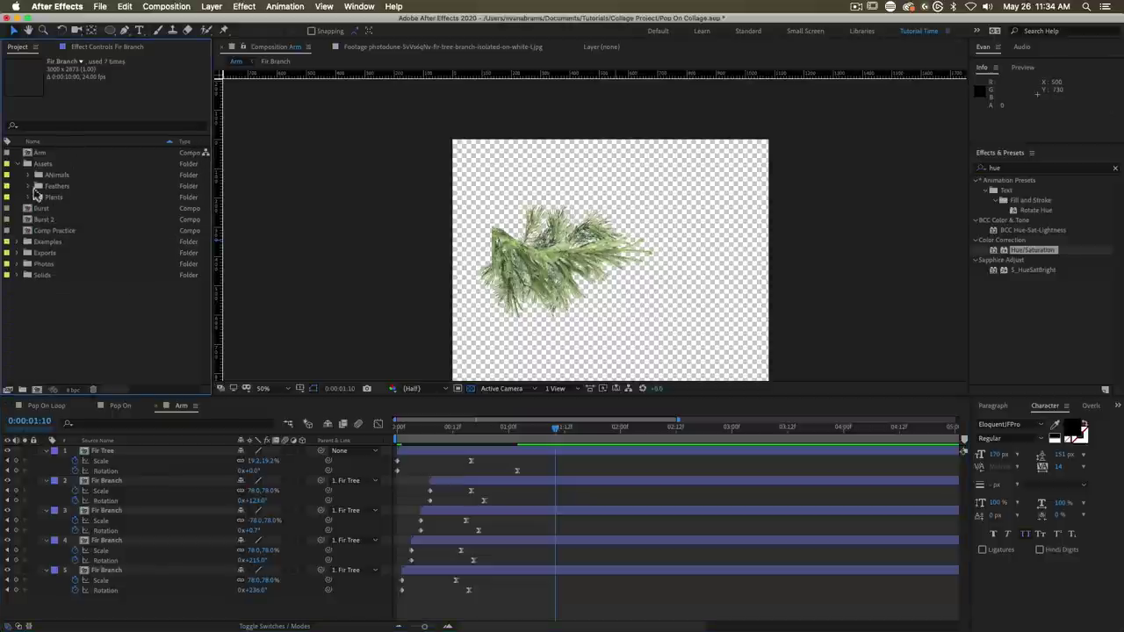
left_click(27, 197)
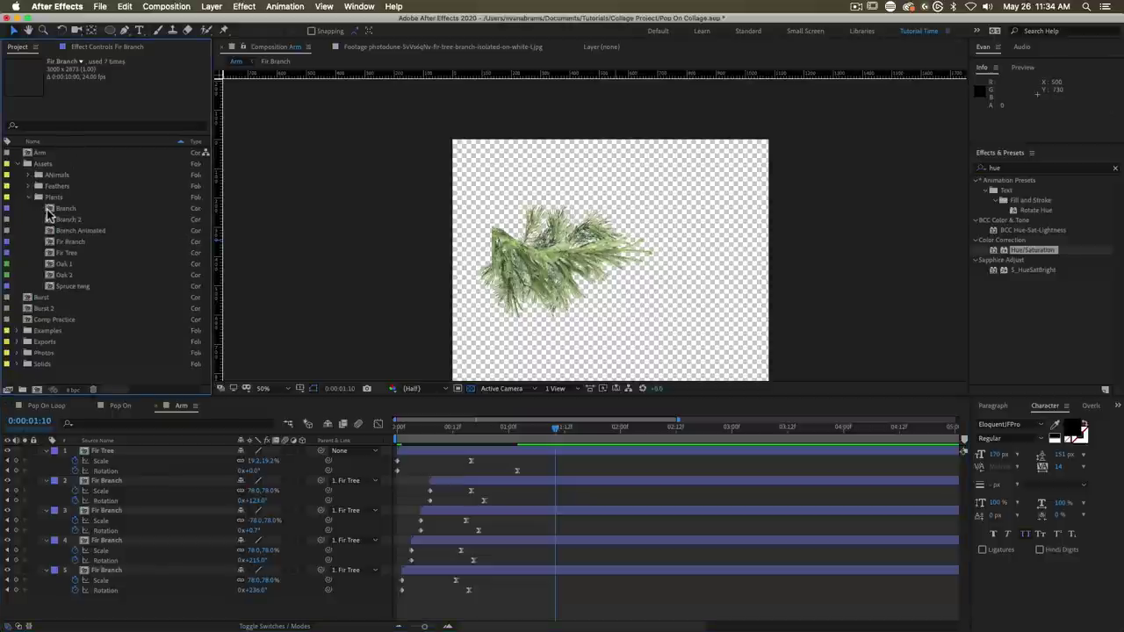
double_click(79, 230)
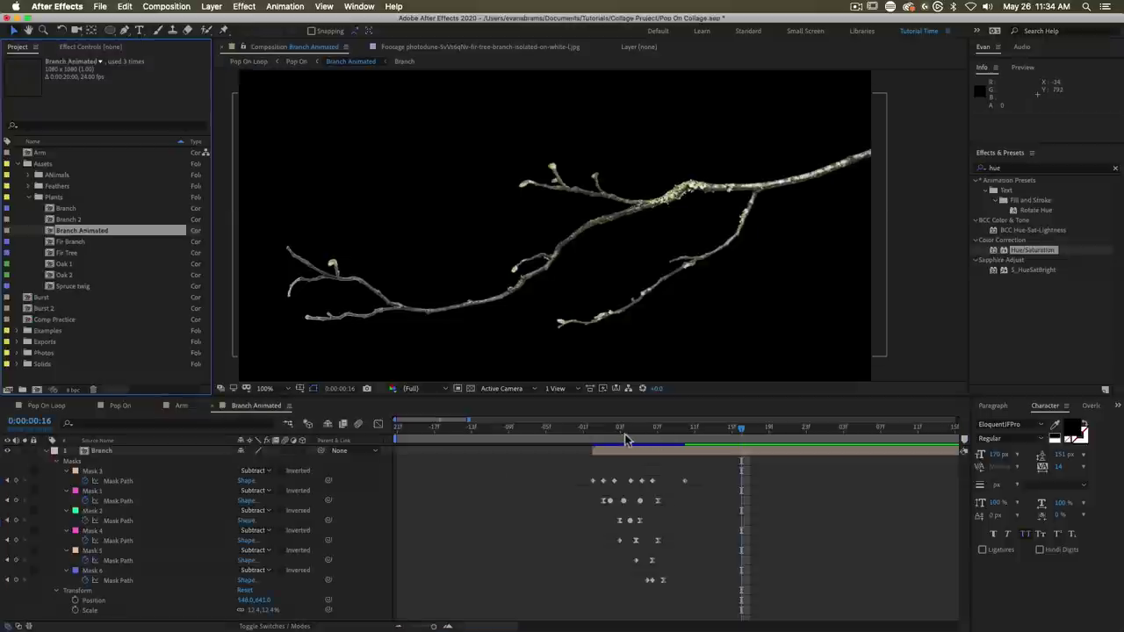
Step: Examine the Branch layer's animated mask paths by scrubbing and playing the first frames of its reveal
left_click_drag(624, 433, 658, 430)
left_click(658, 450)
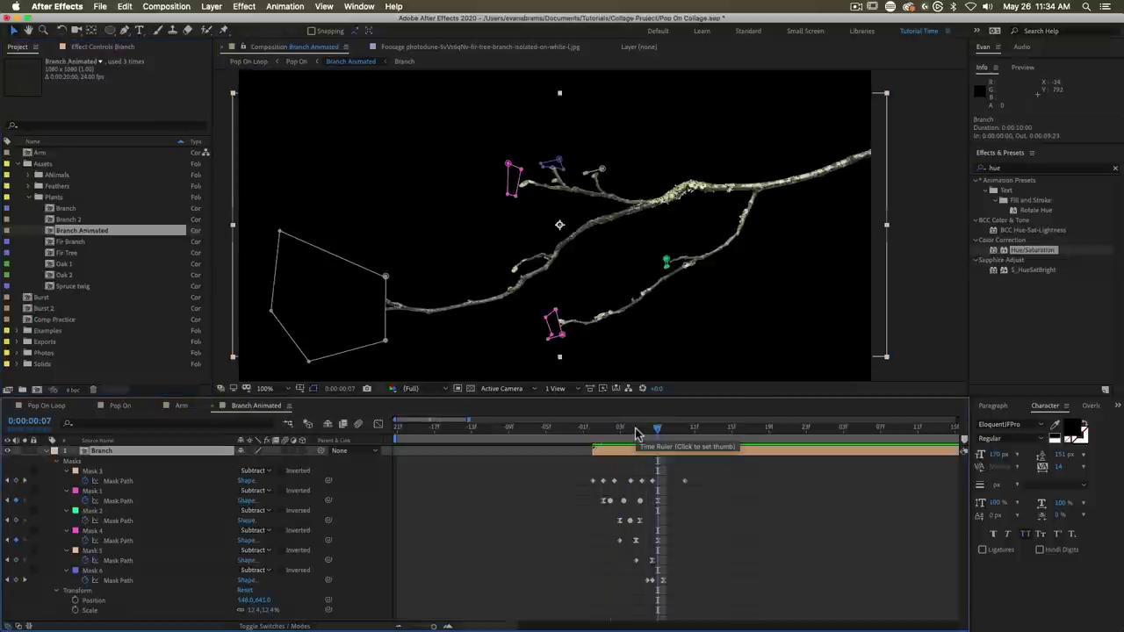
left_click_drag(594, 437, 686, 438)
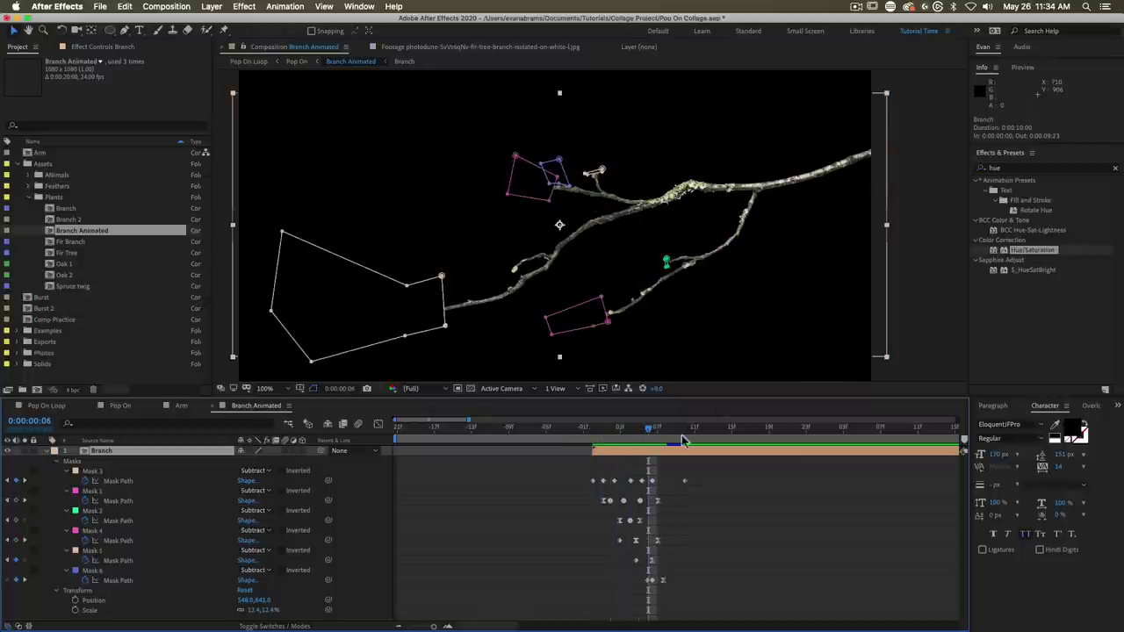
left_click(105, 482)
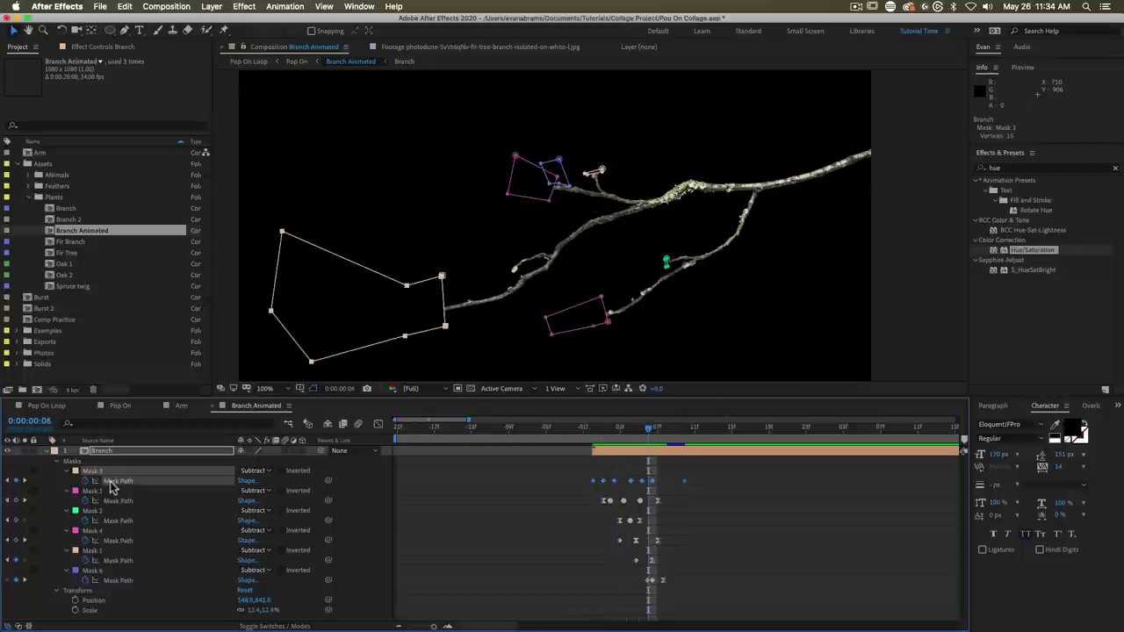
left_click_drag(596, 436, 667, 432)
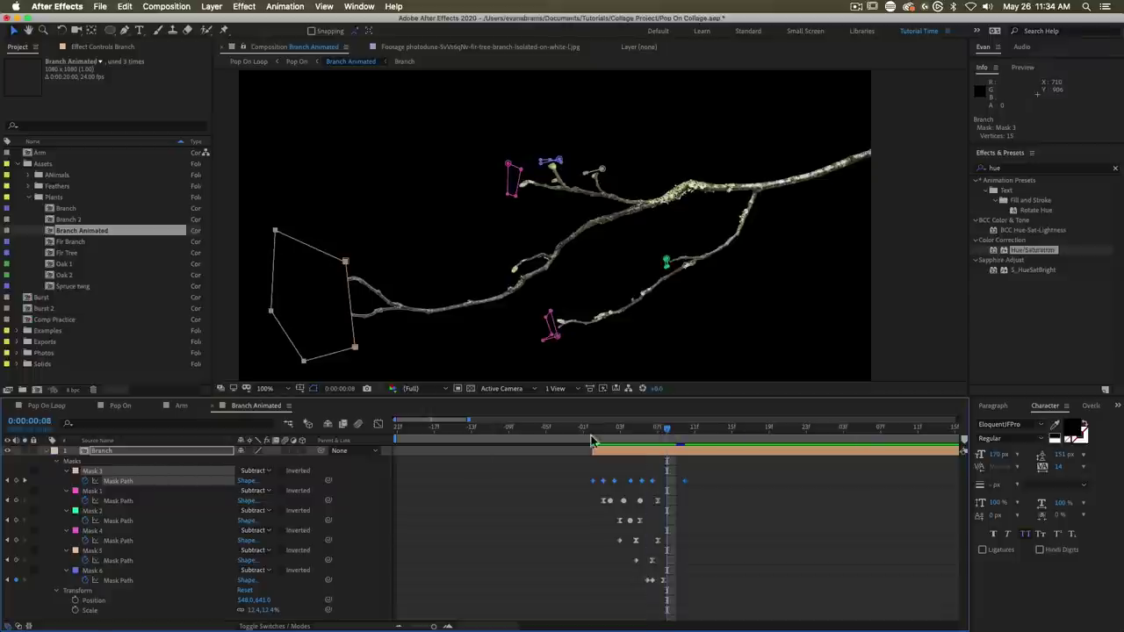
left_click_drag(592, 432, 593, 474)
left_click(662, 453)
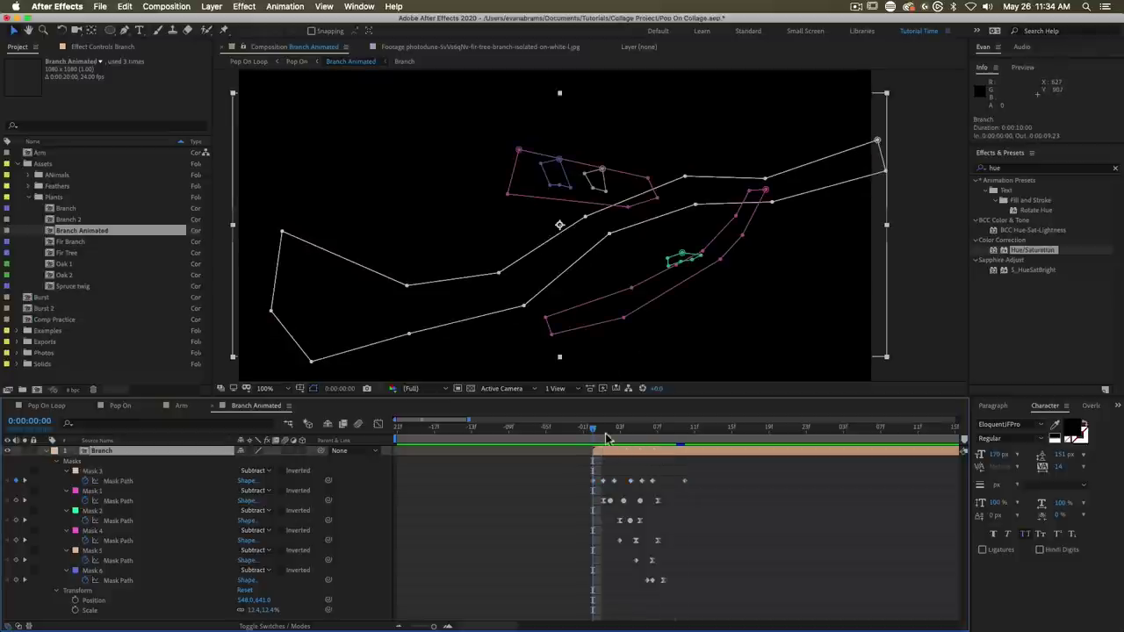
key("space")
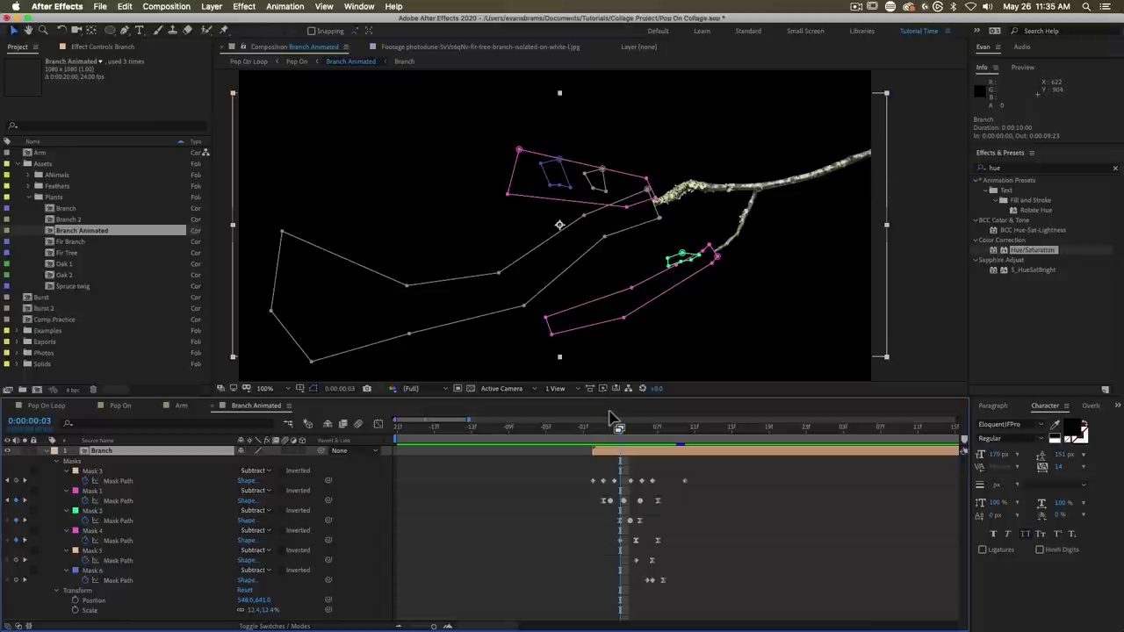
Step: Set Mask 3's mode to None and return to frame 0 to view the full stem with its path
left_click(180, 481)
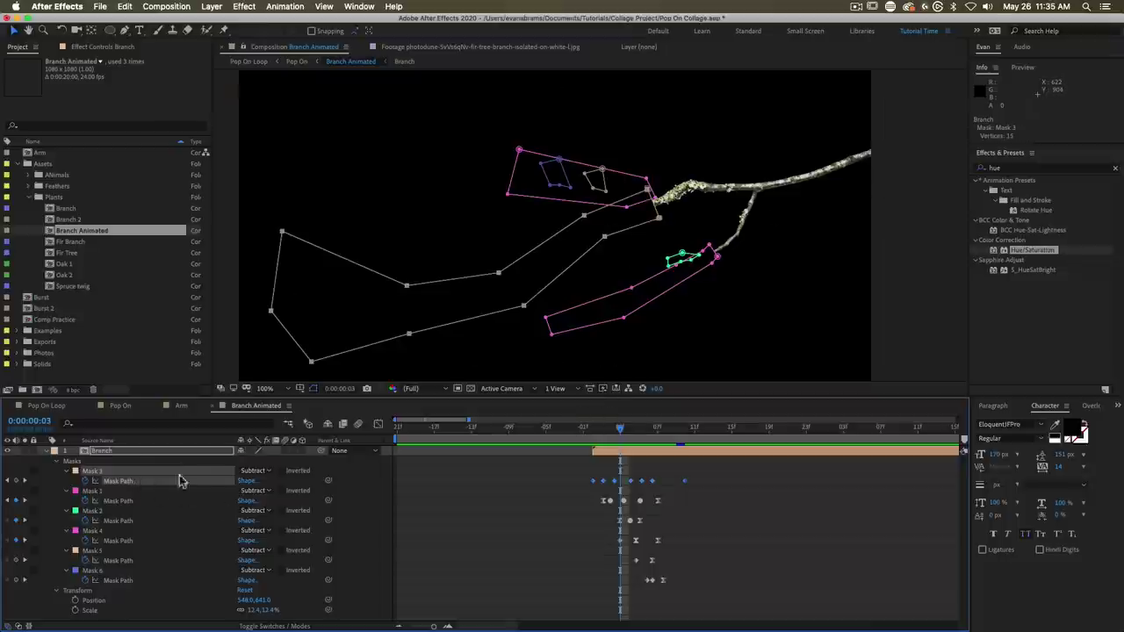
left_click(249, 470)
left_click(258, 493)
left_click(250, 471)
left_click(255, 482)
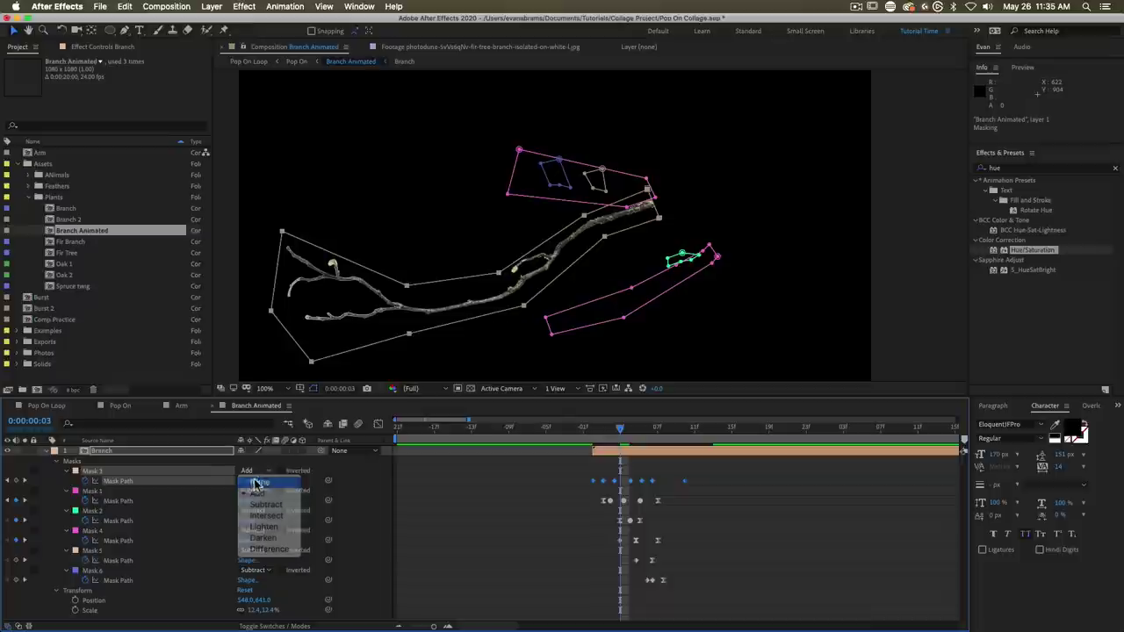
left_click(613, 429)
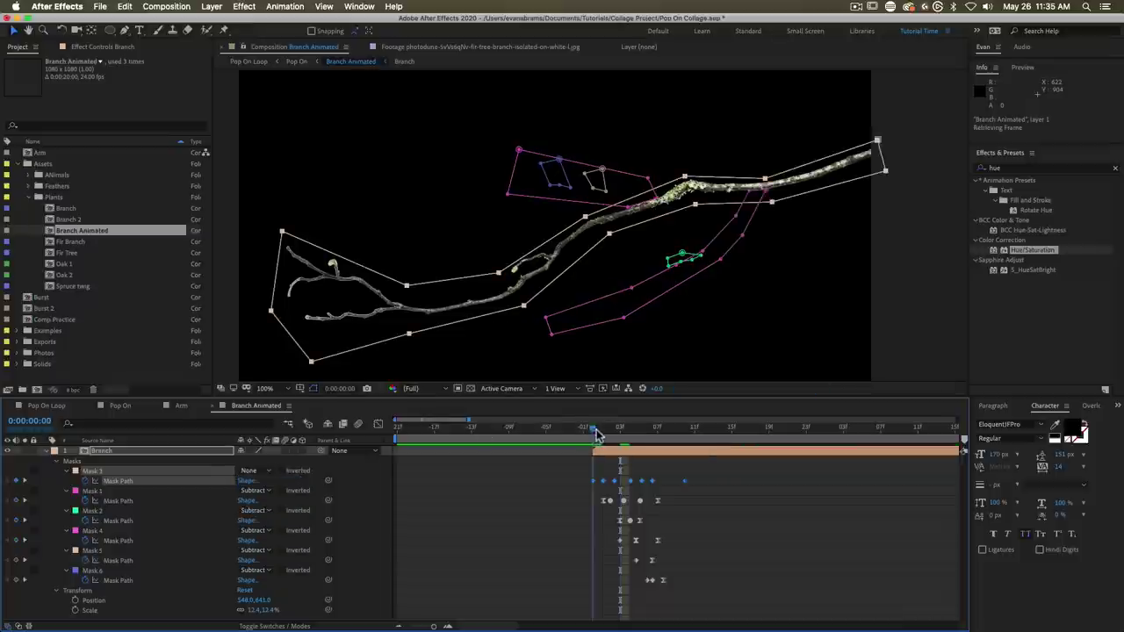
left_click_drag(615, 429, 593, 456)
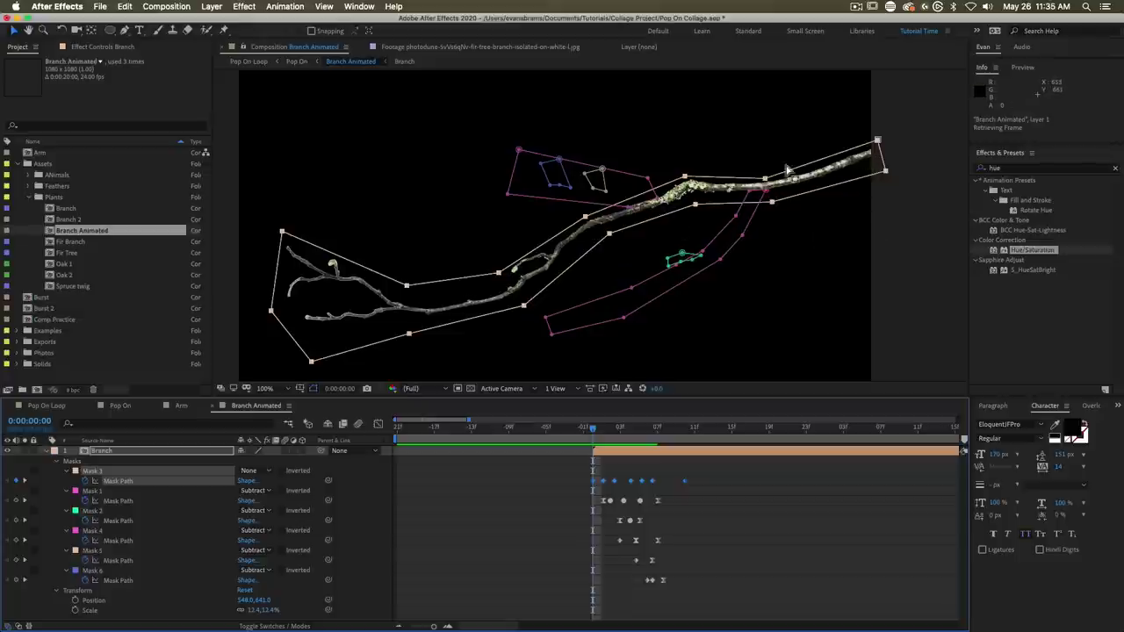
Step: Examine how Mask 3's path keyframes travel along the main stem by stepping, scrubbing and playing through them
key("Page_Down")
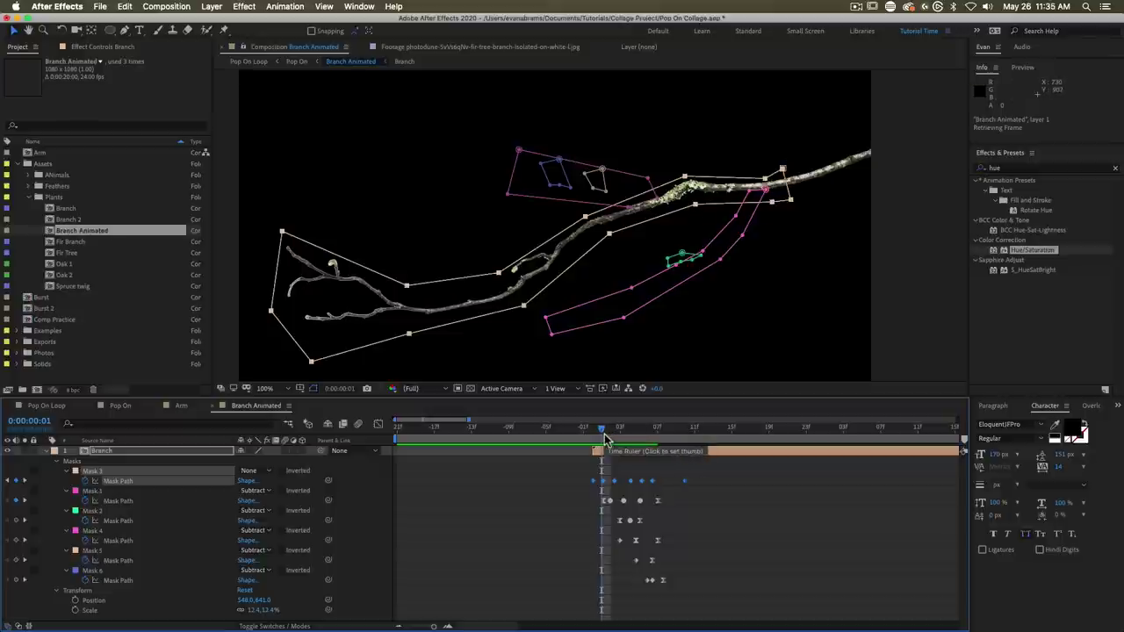
left_click_drag(705, 474, 580, 483)
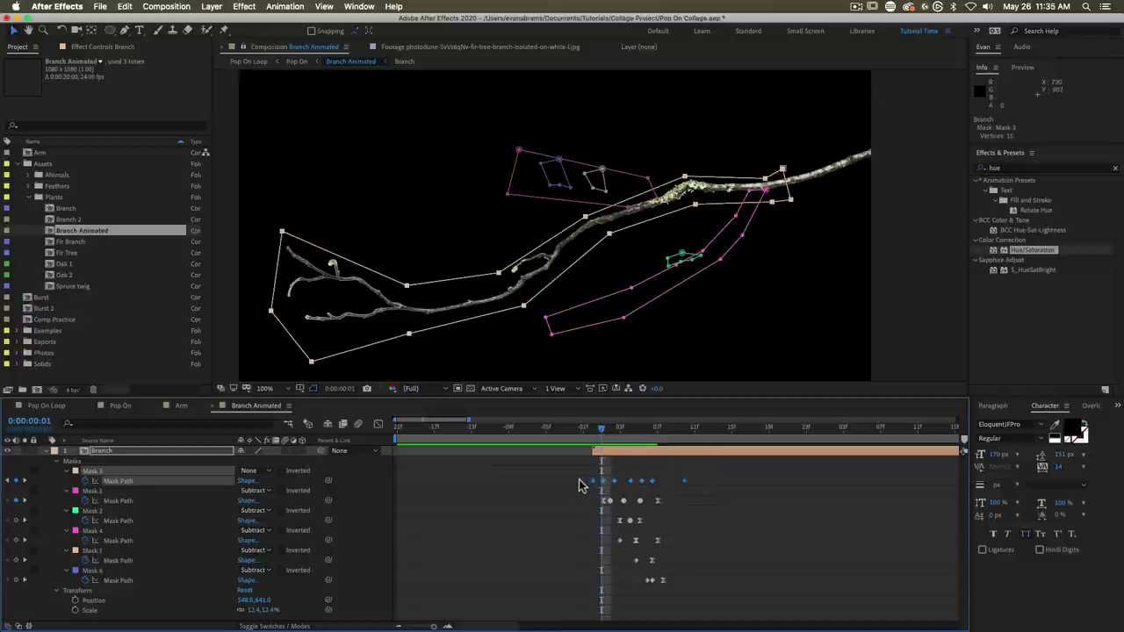
mouse_move(687, 489)
left_mouse_down()
mouse_move(640, 488)
mouse_move(685, 482)
left_mouse_up()
left_click(664, 481)
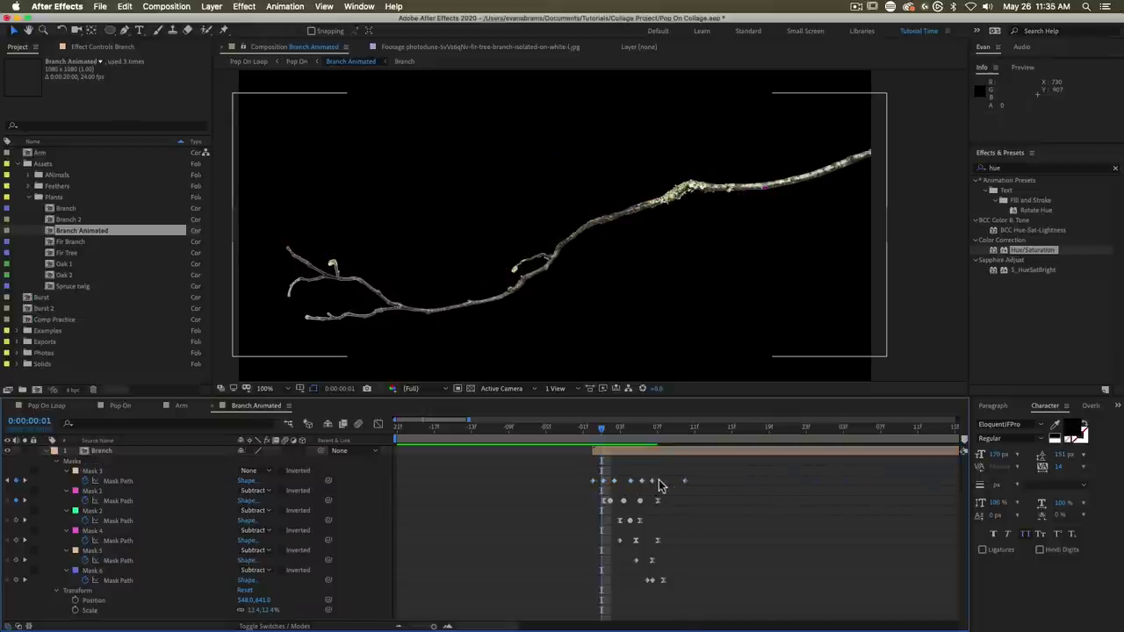
key("space")
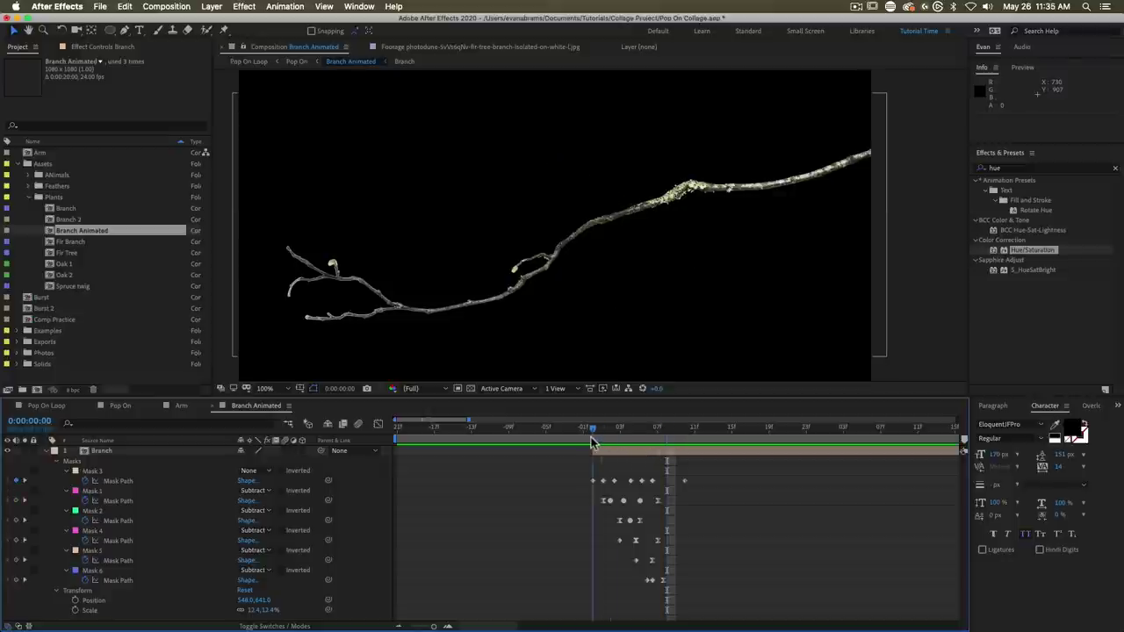
left_click(662, 453)
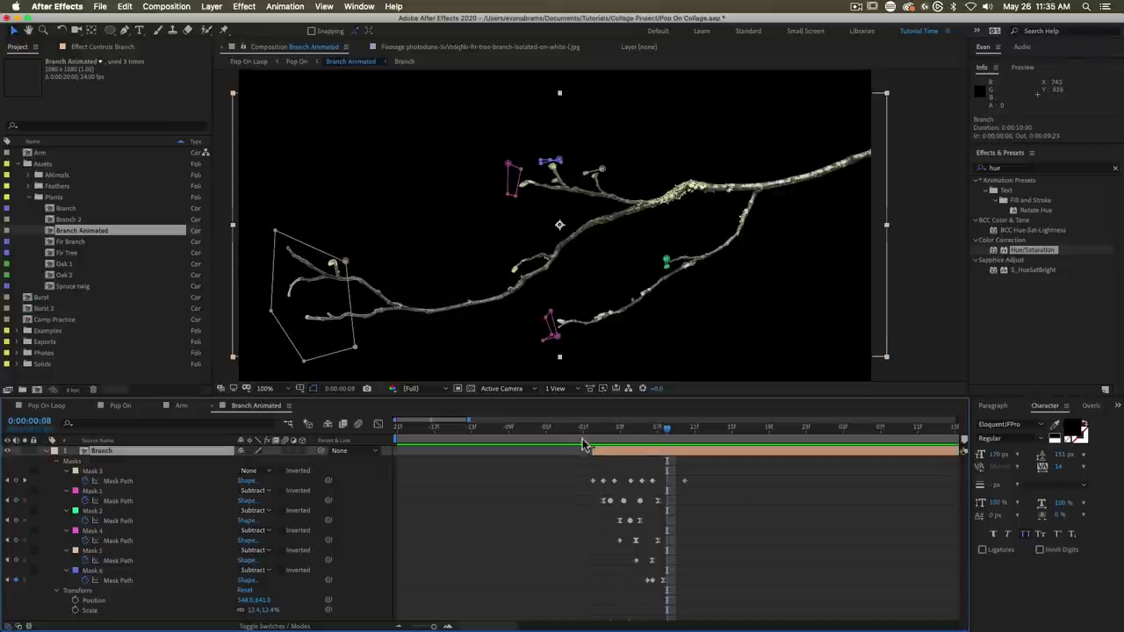
left_click_drag(592, 431, 611, 428)
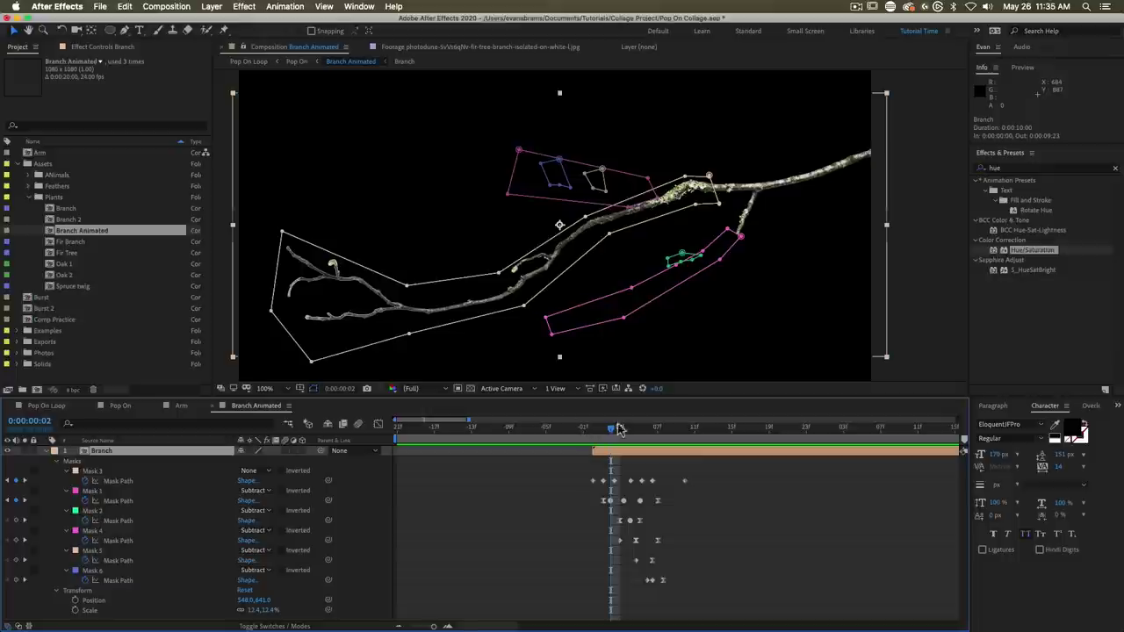
key("space")
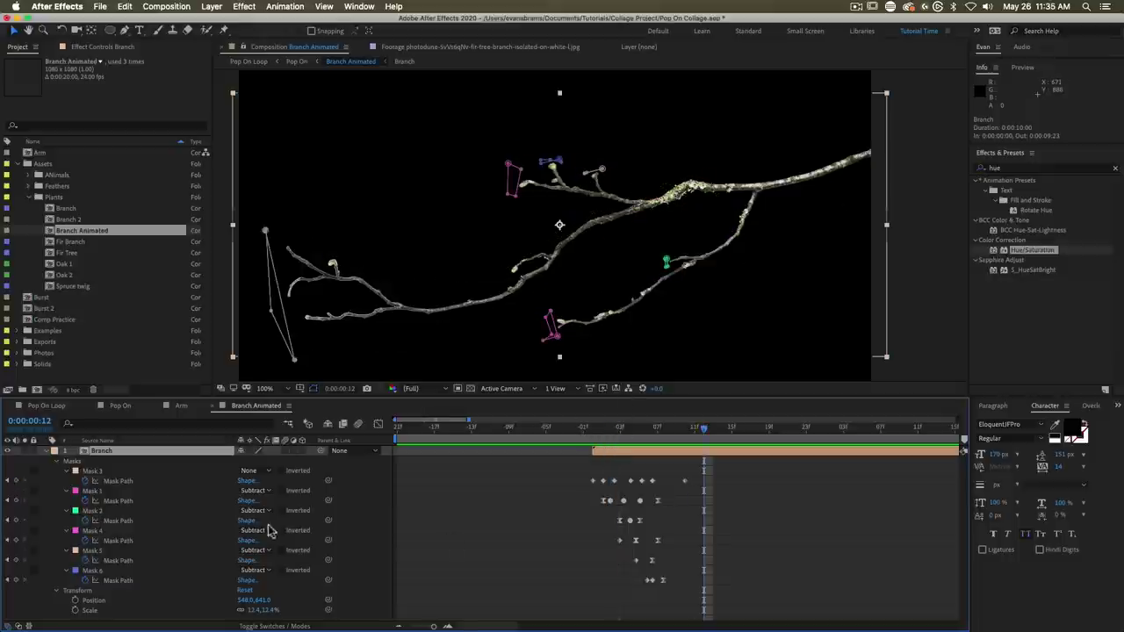
Step: Set Mask 3's mode back to Subtract and scrub the branch reveal from frame 0
left_click(251, 472)
left_click(266, 505)
left_click(594, 431)
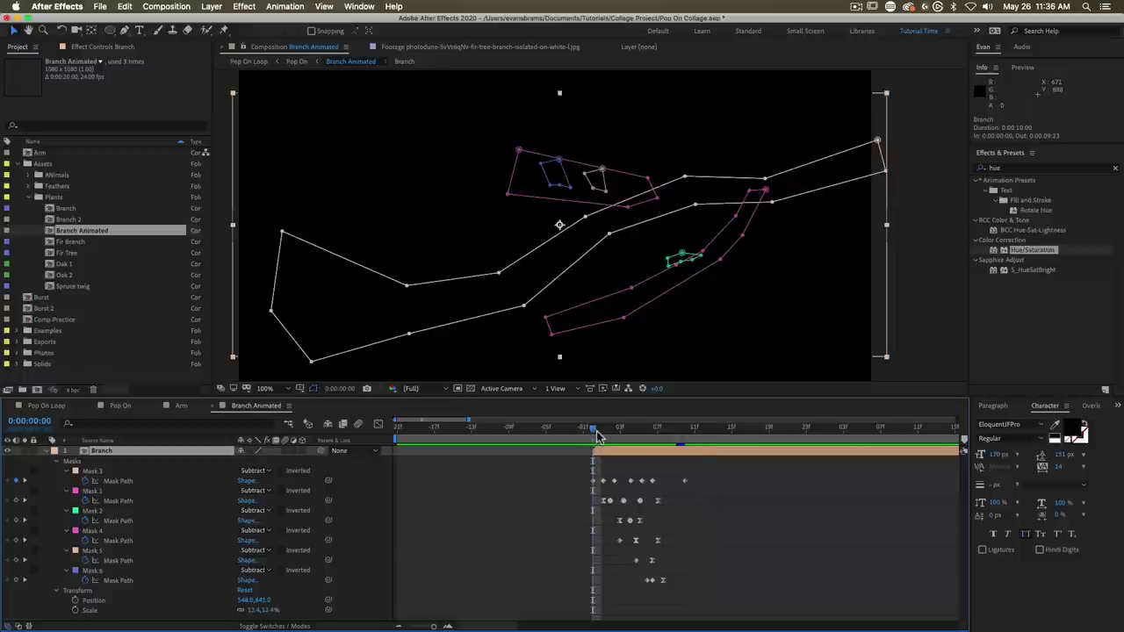
left_click_drag(596, 432, 647, 449)
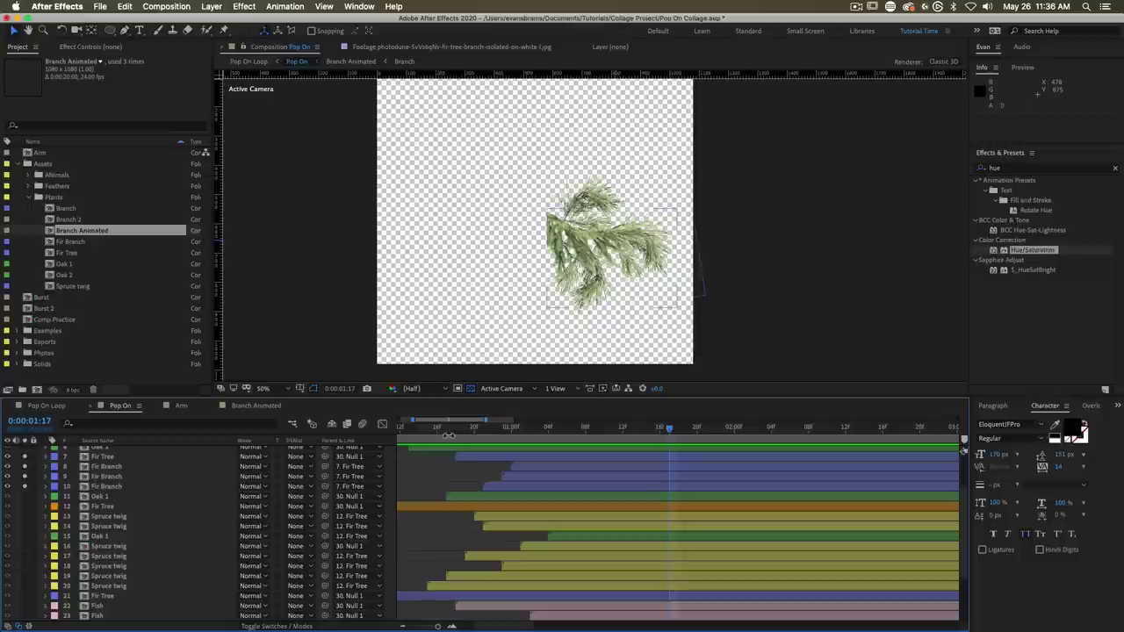
Step: In the Pop On composition, unsolo the Fir Tree and its three Fir Branch layers, and preview the full collage
left_click(447, 430)
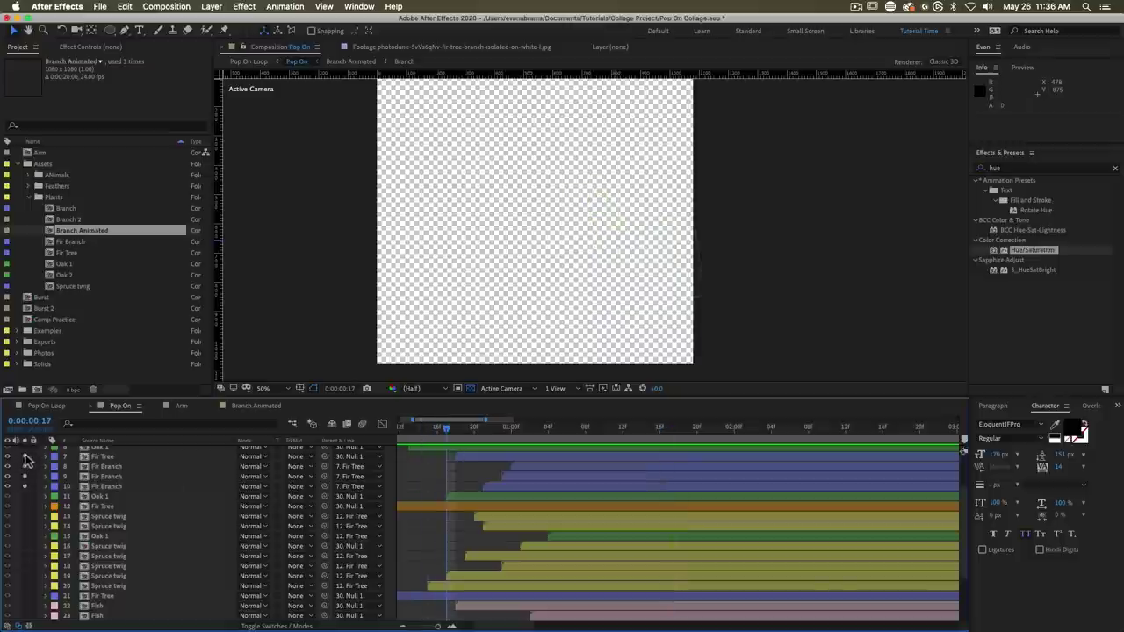
left_click_drag(25, 455, 24, 487)
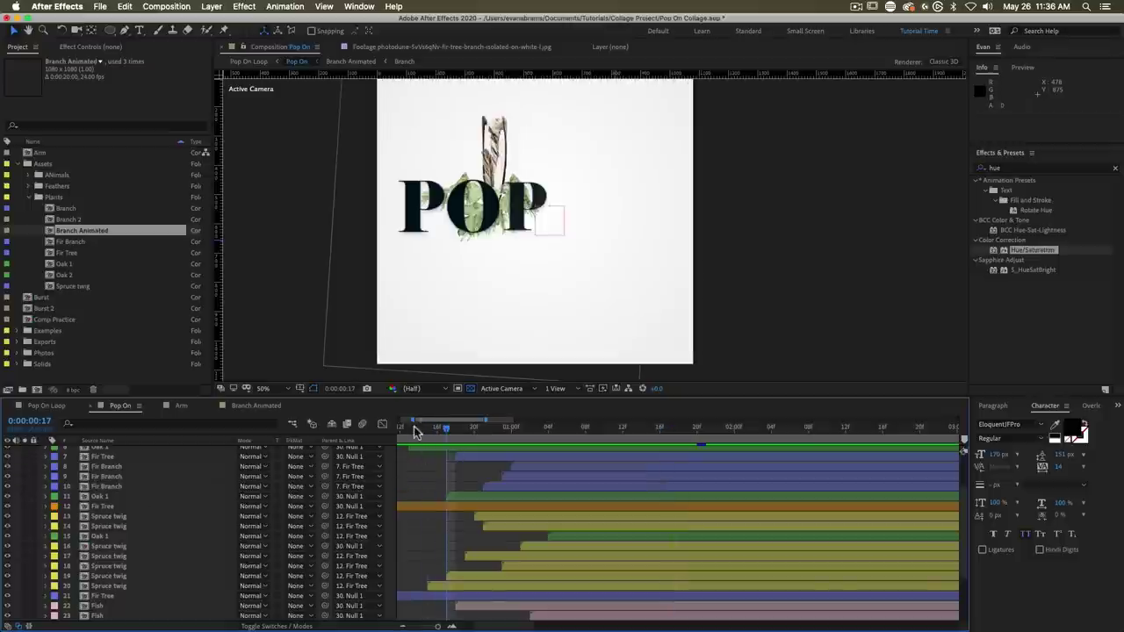
key("space")
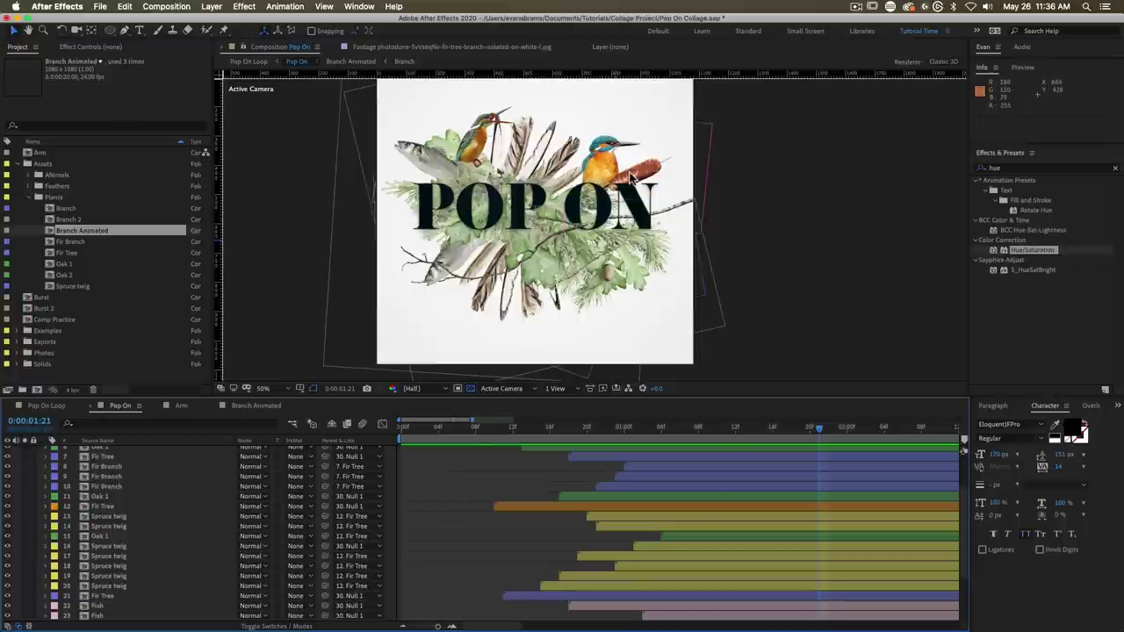
Step: Examine the full collage's staggered layers and pop-on timing by scrubbing and playing the composition
key("Page_Up")
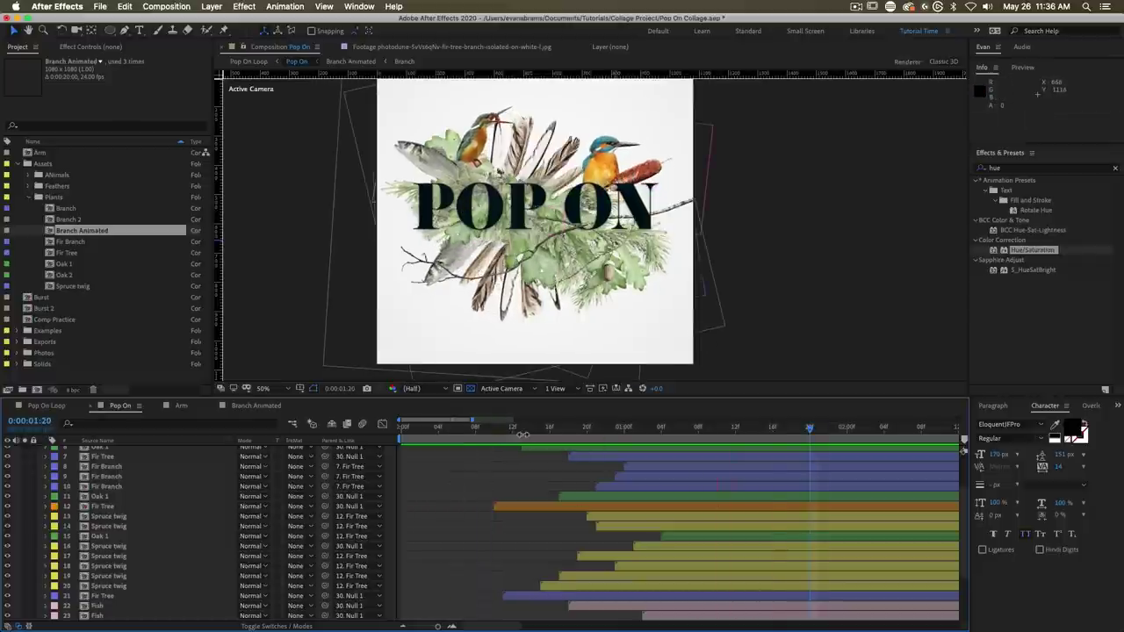
scroll(195, 505, "up", 3)
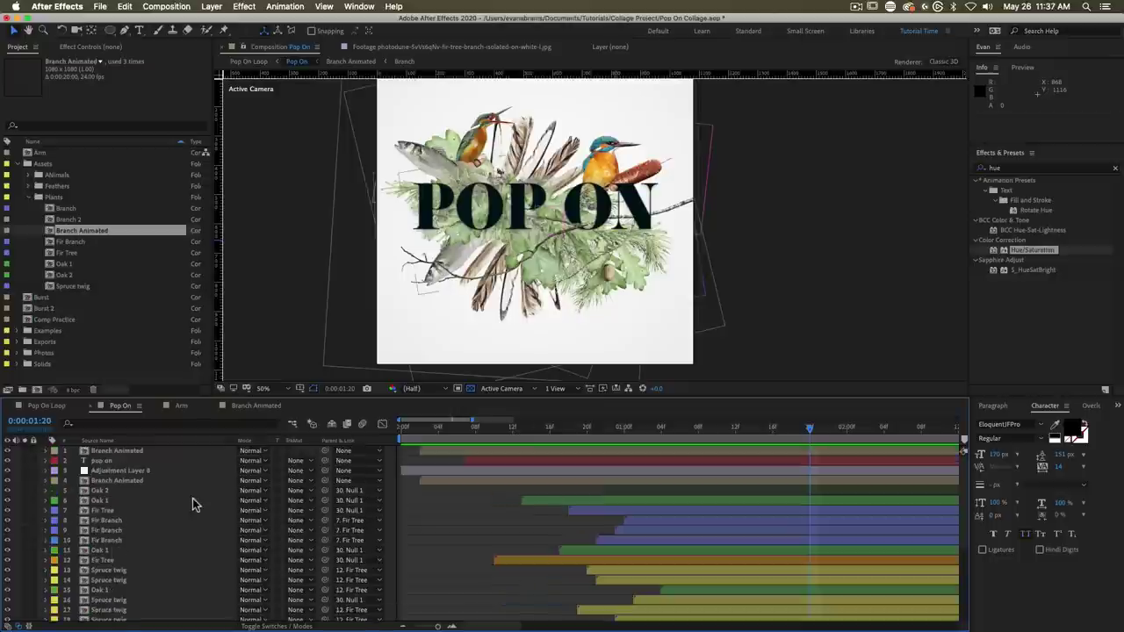
left_click_drag(427, 430, 751, 481)
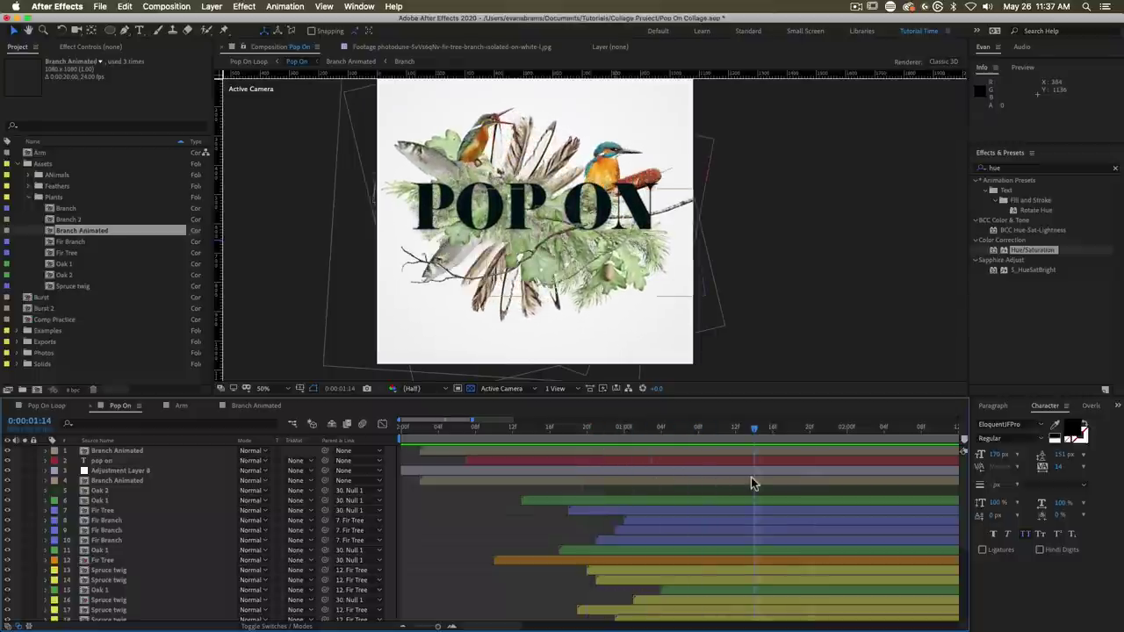
left_click(479, 430)
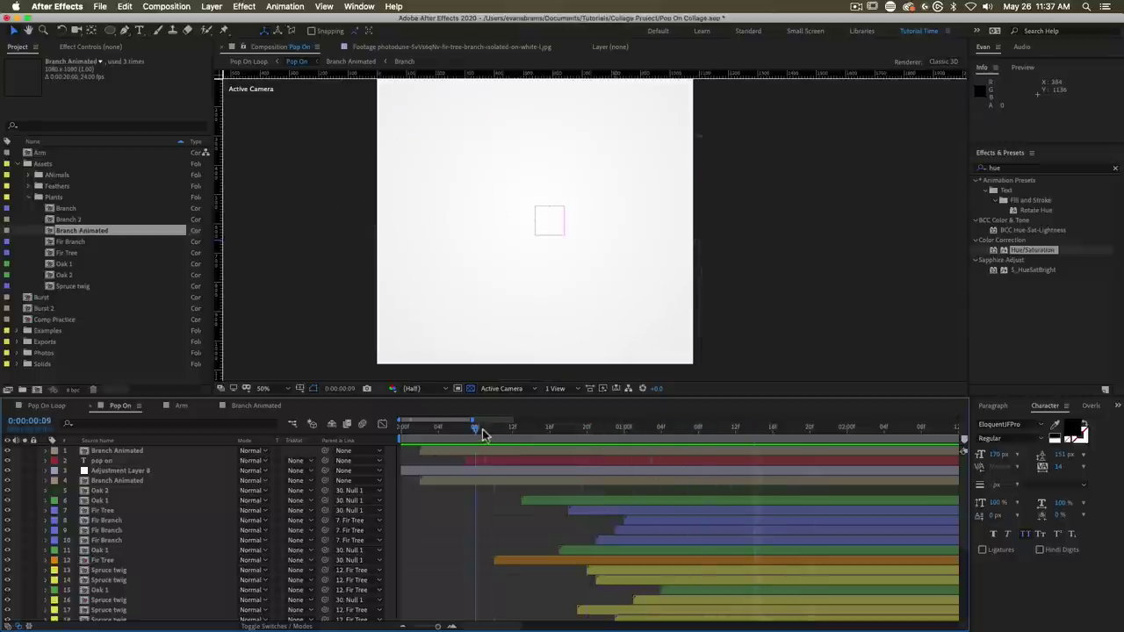
left_click_drag(481, 433, 767, 456)
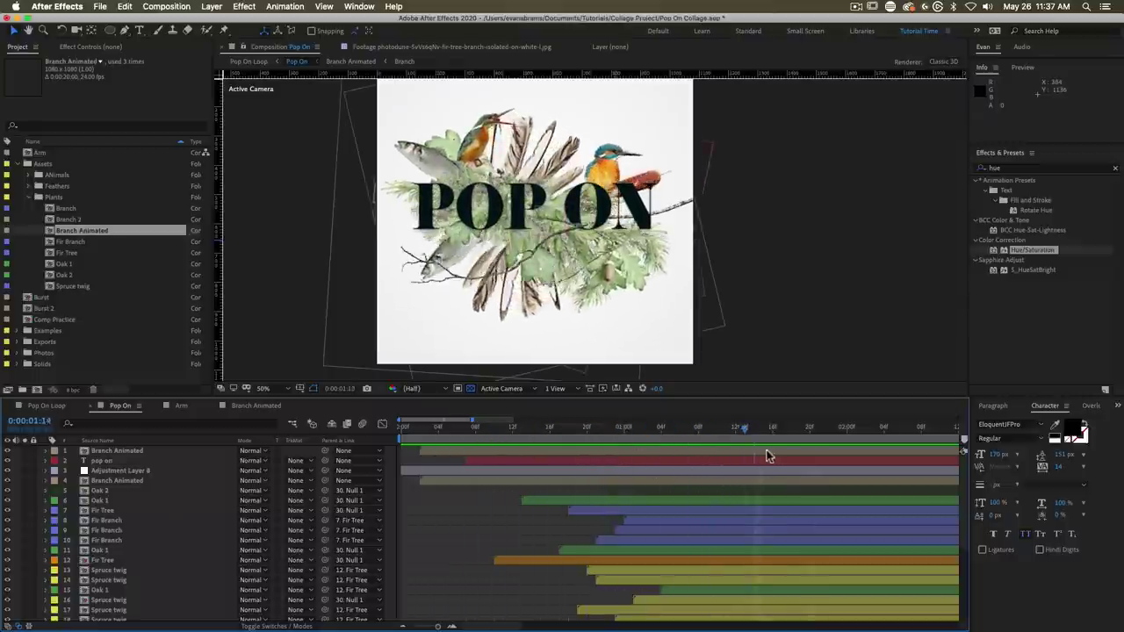
key("space")
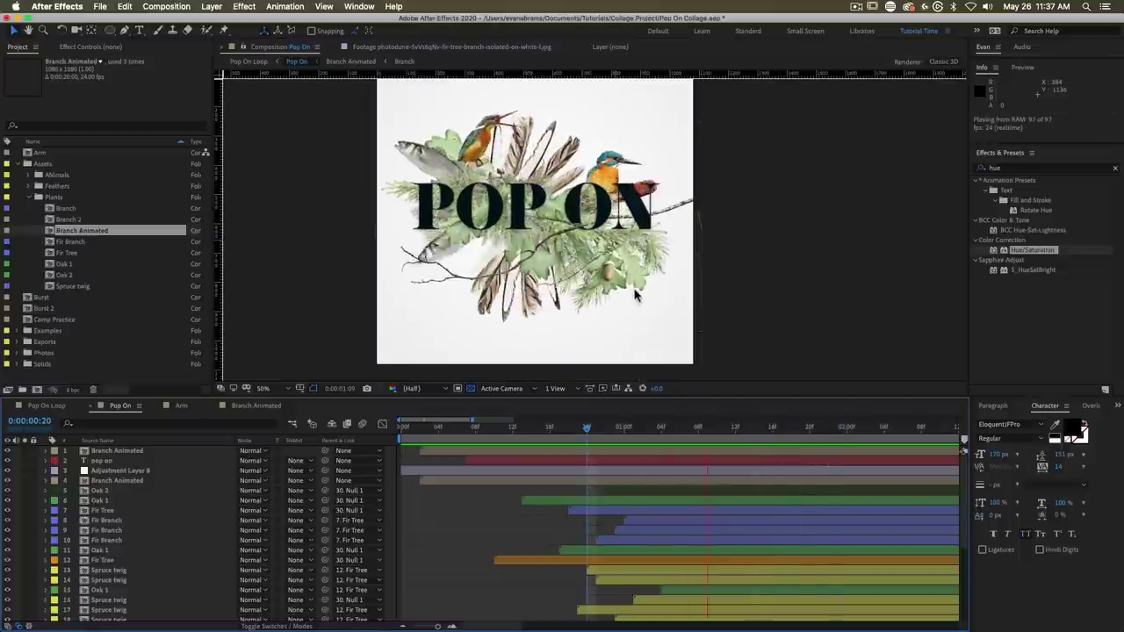
key("space")
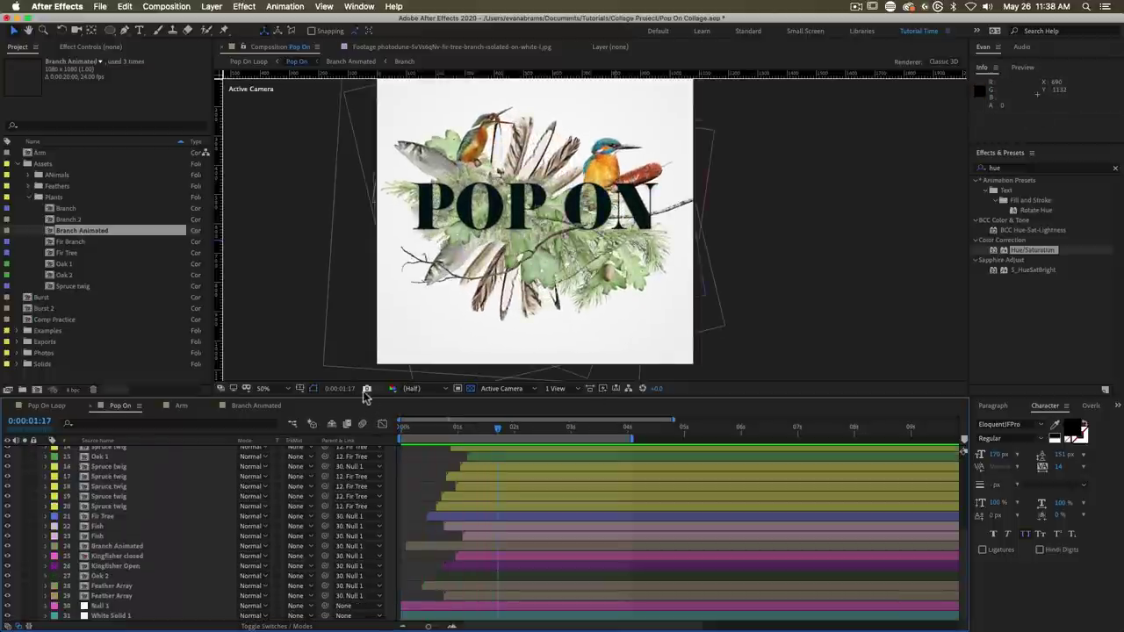
left_click_drag(442, 435, 505, 433)
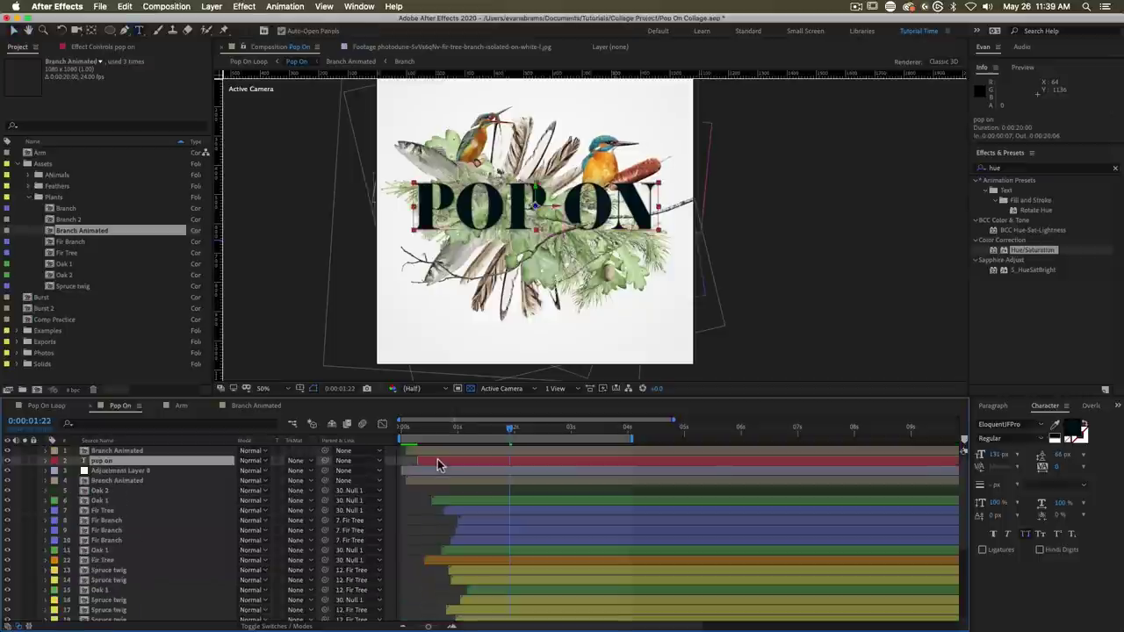
Step: Reveal all modified properties of the pop on text layer and look through its text animator
key("u")
key("u")
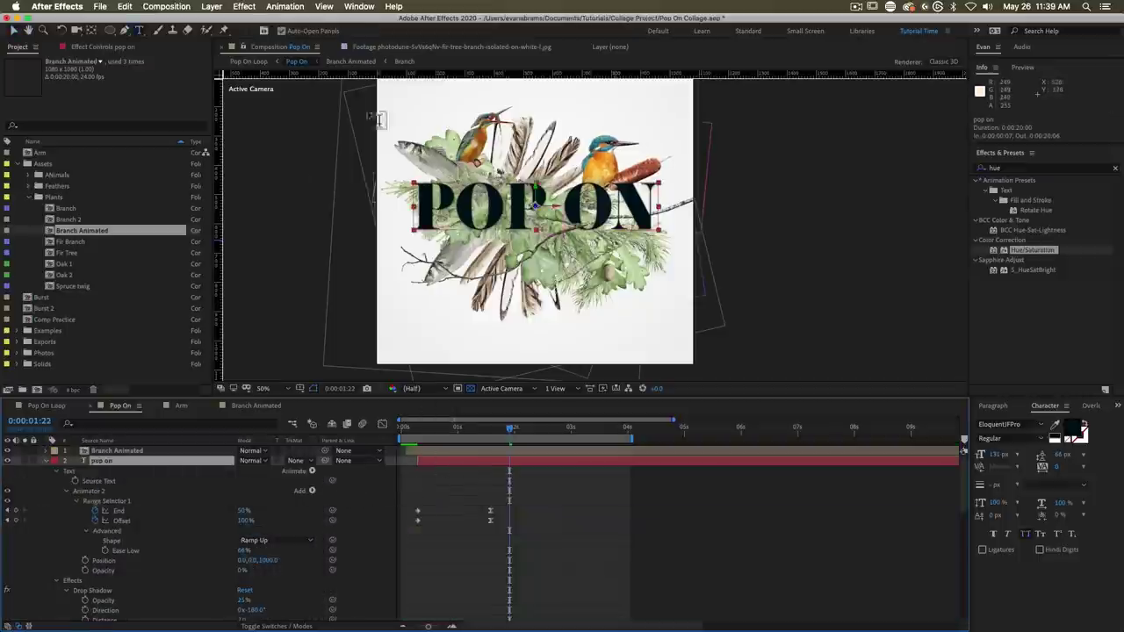
left_click(488, 467)
left_click(475, 459)
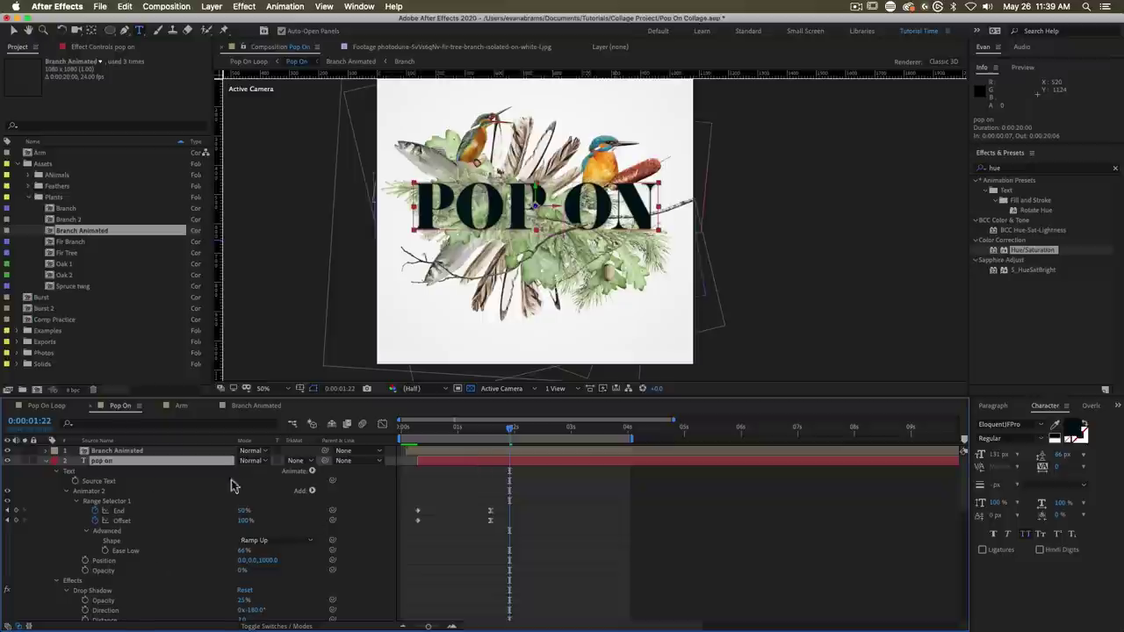
scroll(138, 539, "down", 1)
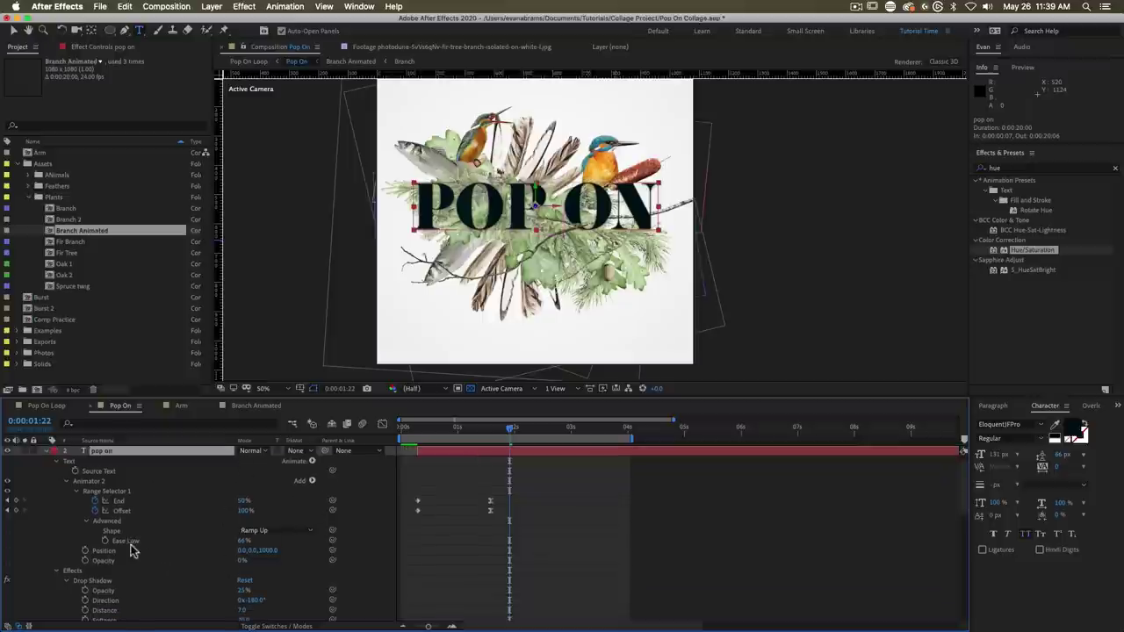
Step: Examine the text animator's Ease Low, Shape and Position properties, and scrub the text's entrance animation
left_click(126, 541)
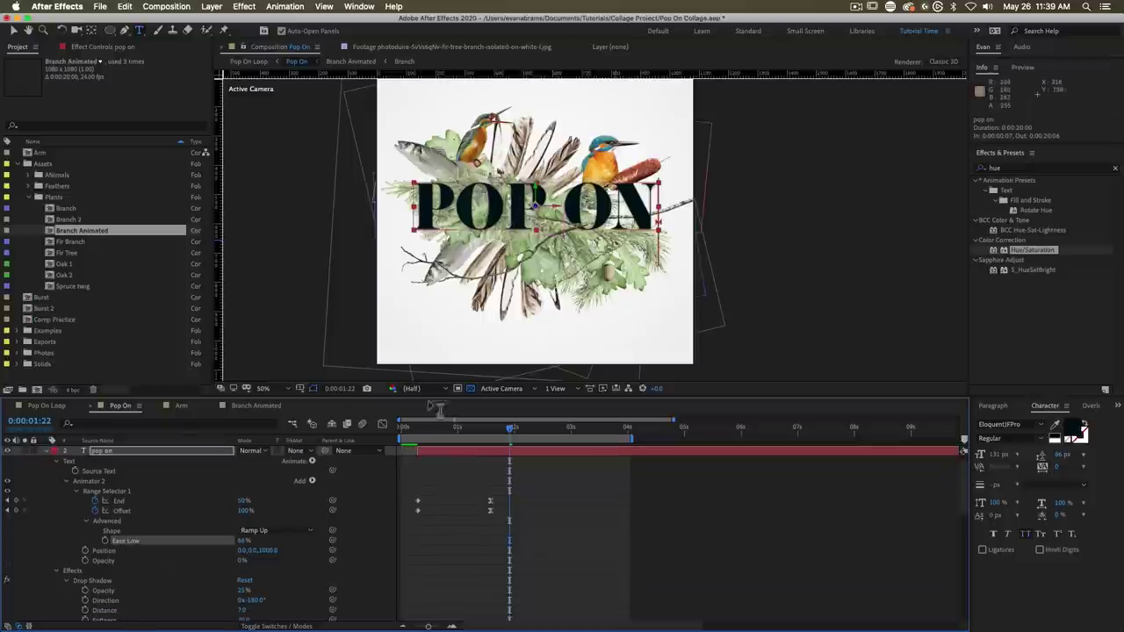
scroll(193, 571, "down", 2)
left_click(140, 512)
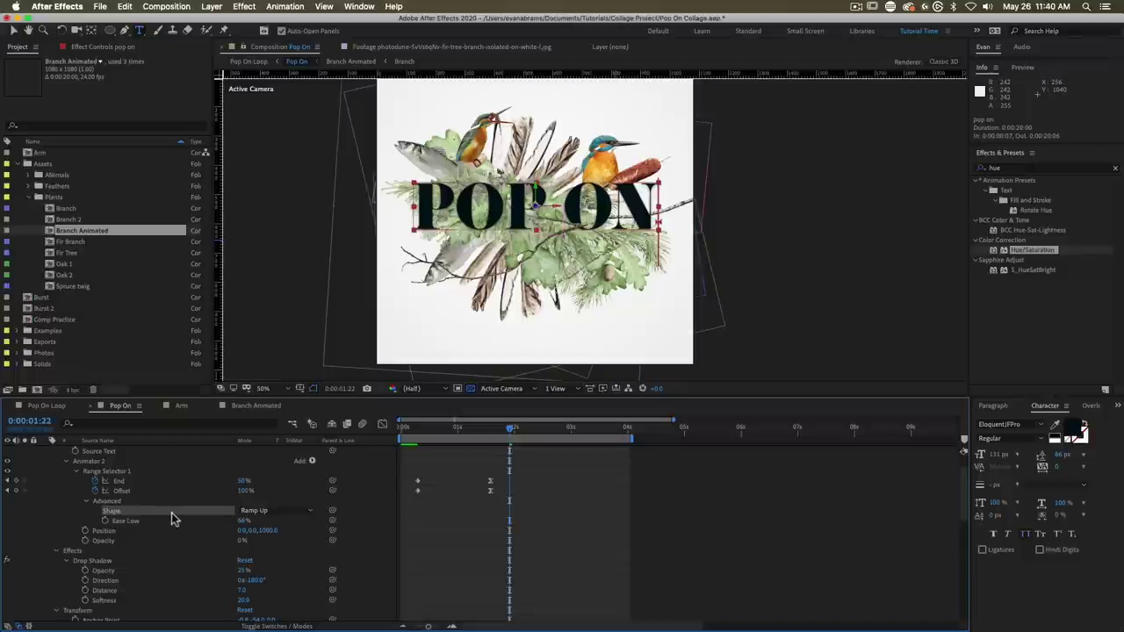
left_click(156, 531)
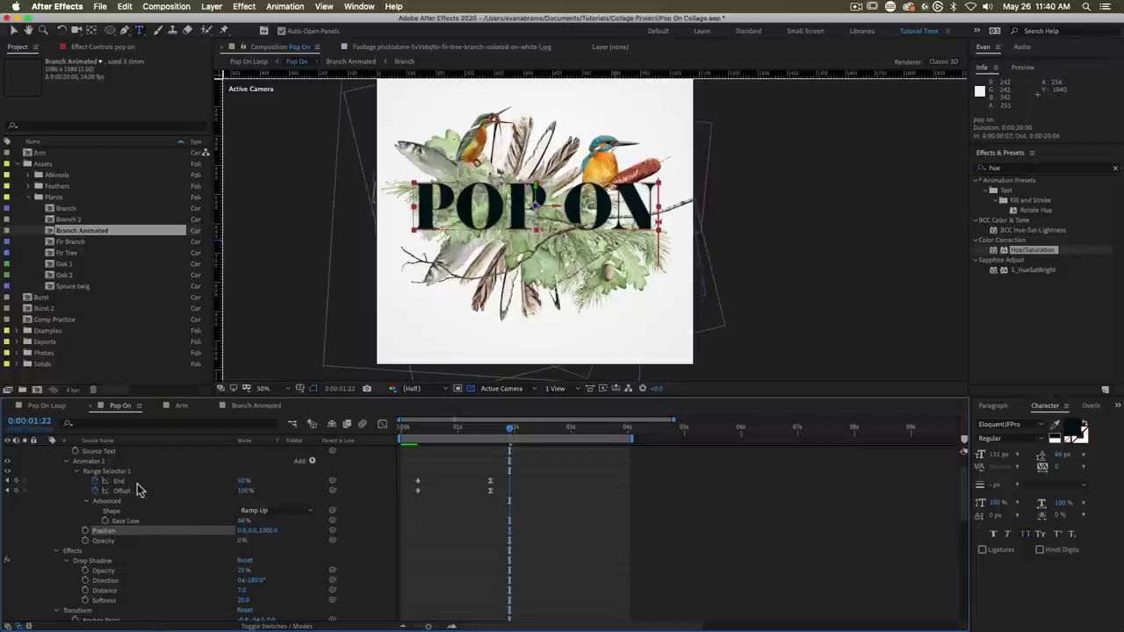
left_click_drag(410, 429, 526, 441)
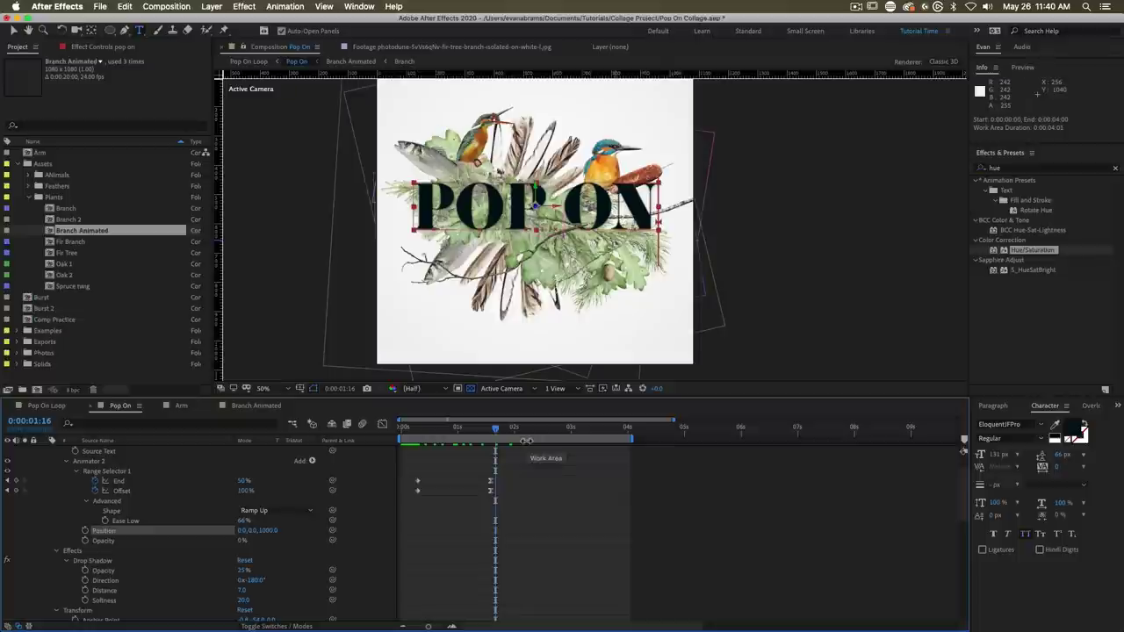